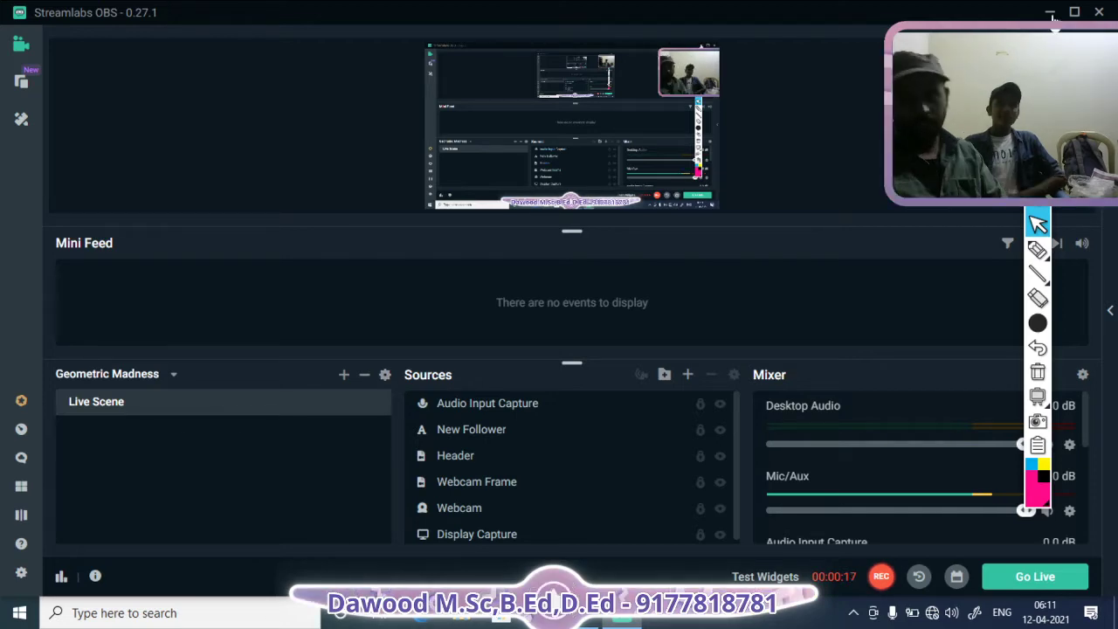
# Step: Minimize the recording software's window and launch WordPad from a Windows search for "word"
pyautogui.click(1051, 12)
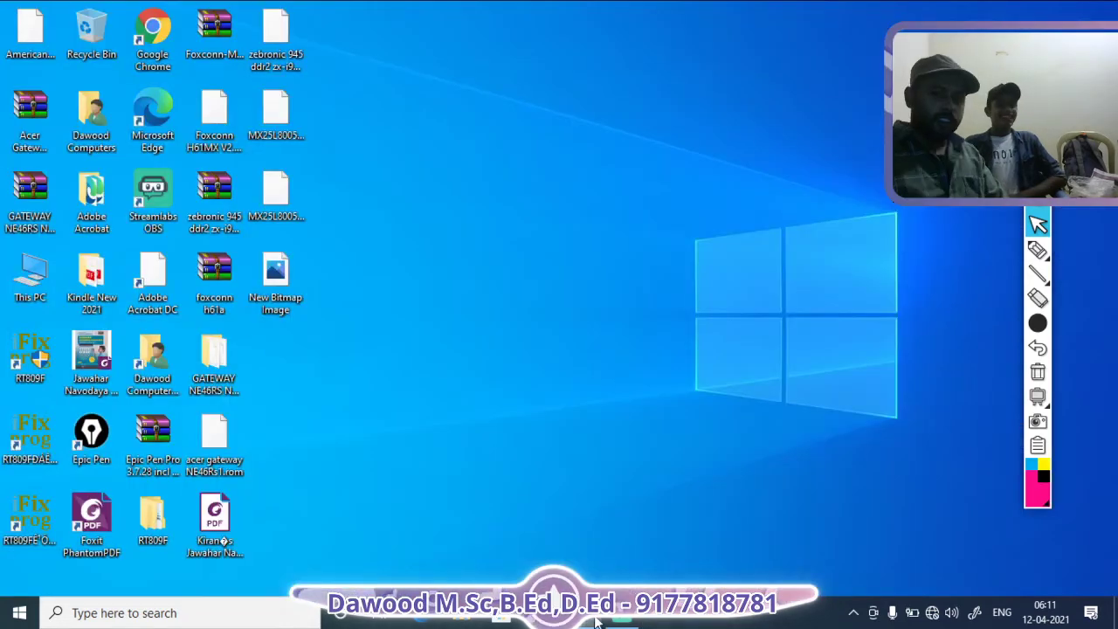
pyautogui.click(302, 613)
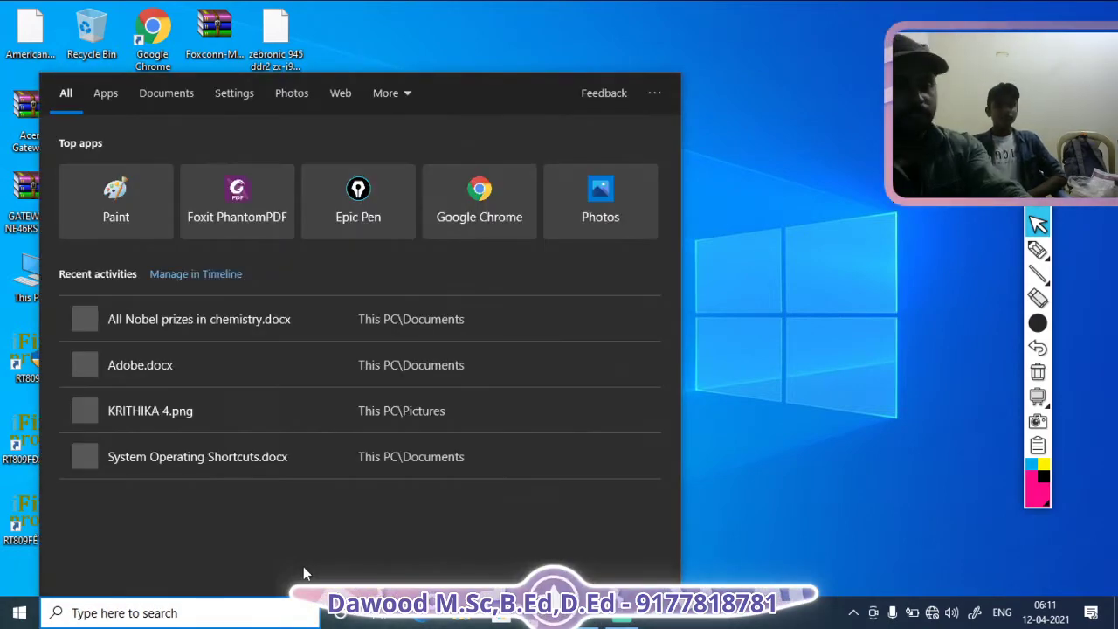
pyautogui.write('word')
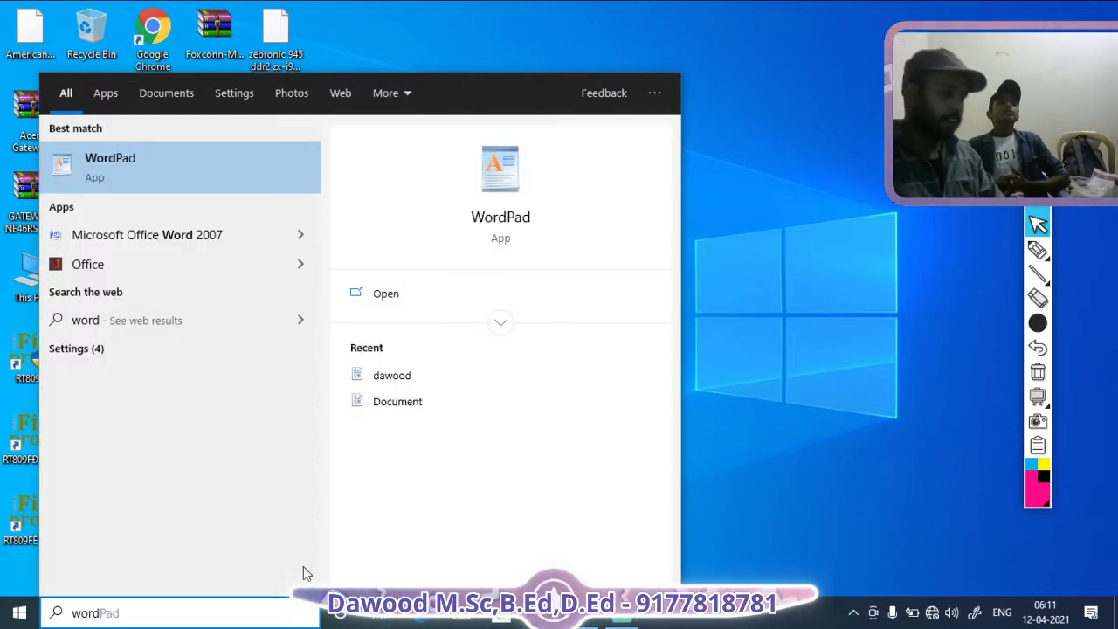
pyautogui.press('Return')
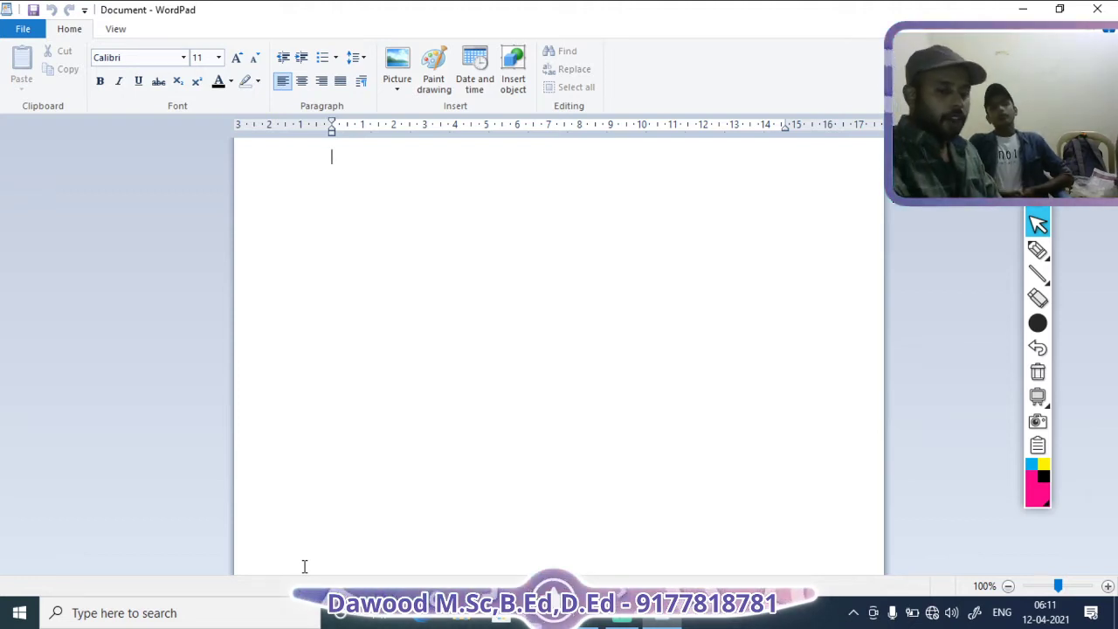
# Step: Close WordPad and try to launch Word through the Run dialog with the command "word"
pyautogui.press('super+r')
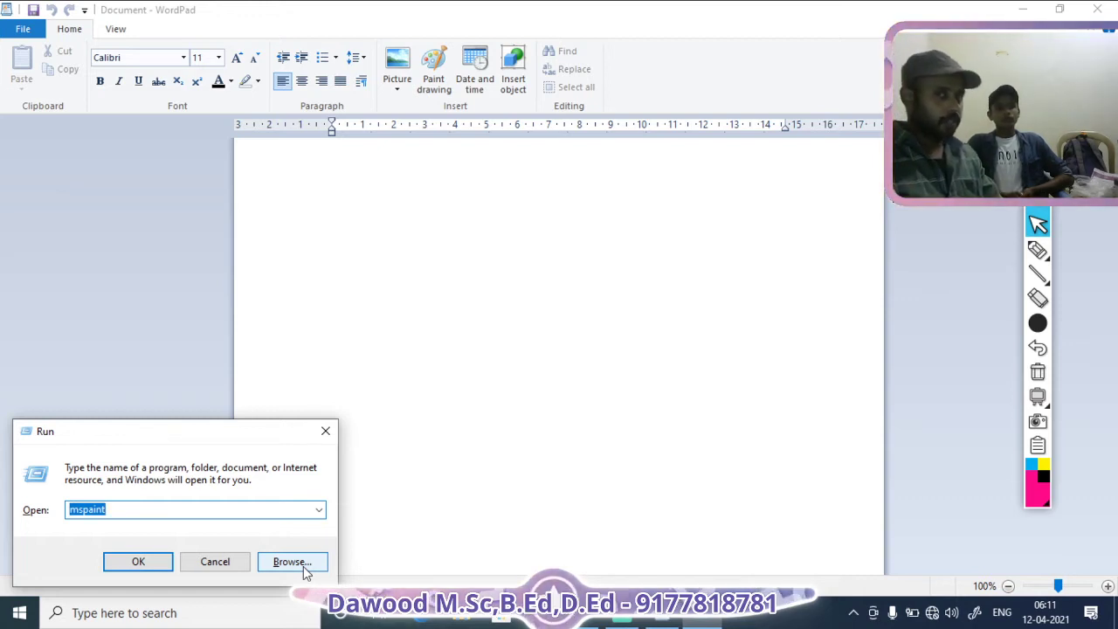
pyautogui.write('w')
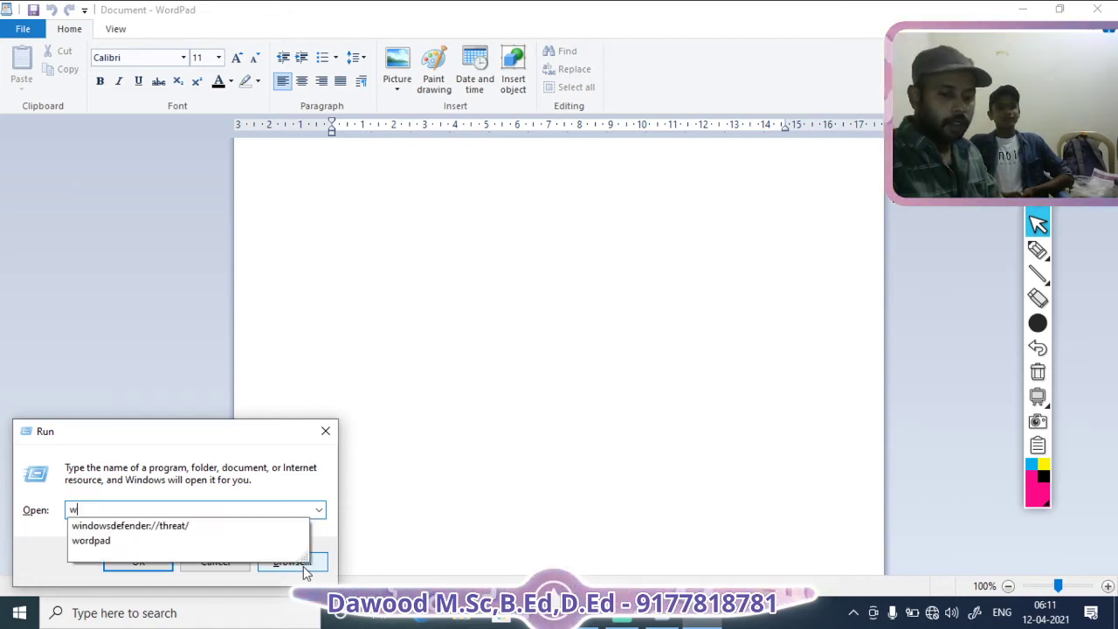
pyautogui.write('or')
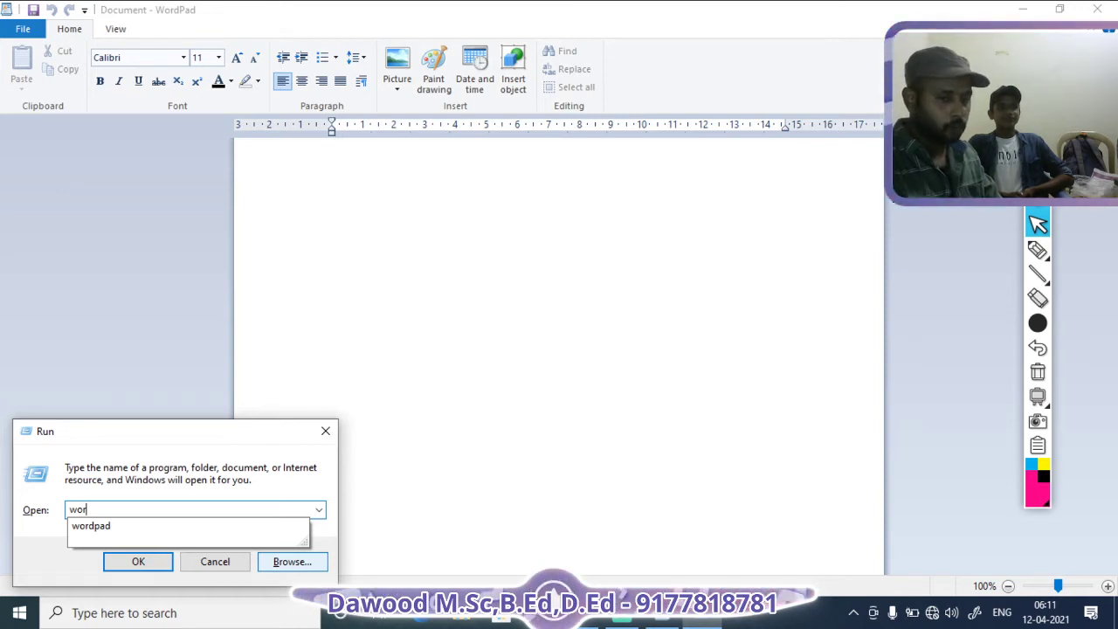
pyautogui.write('d')
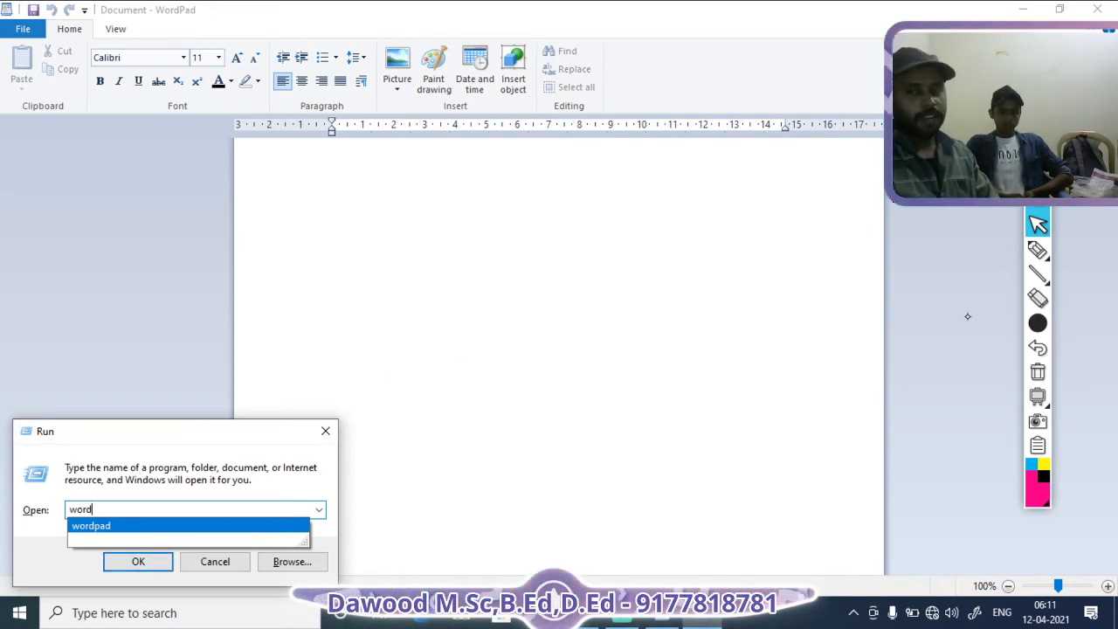
pyautogui.click(1038, 250)
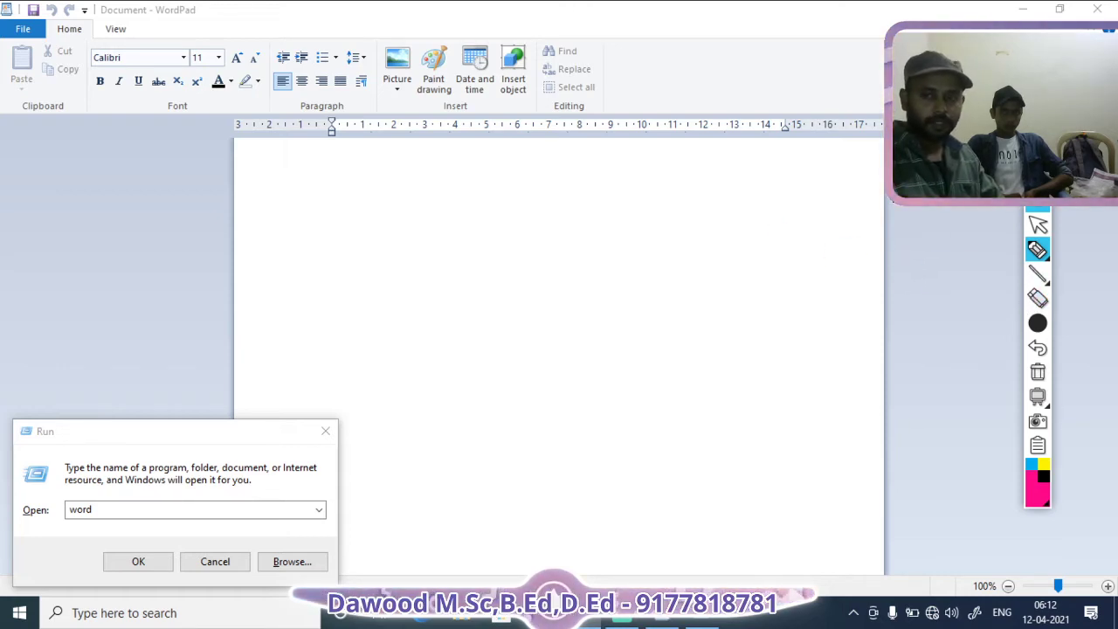
pyautogui.click(1038, 225)
pyautogui.click(1097, 9)
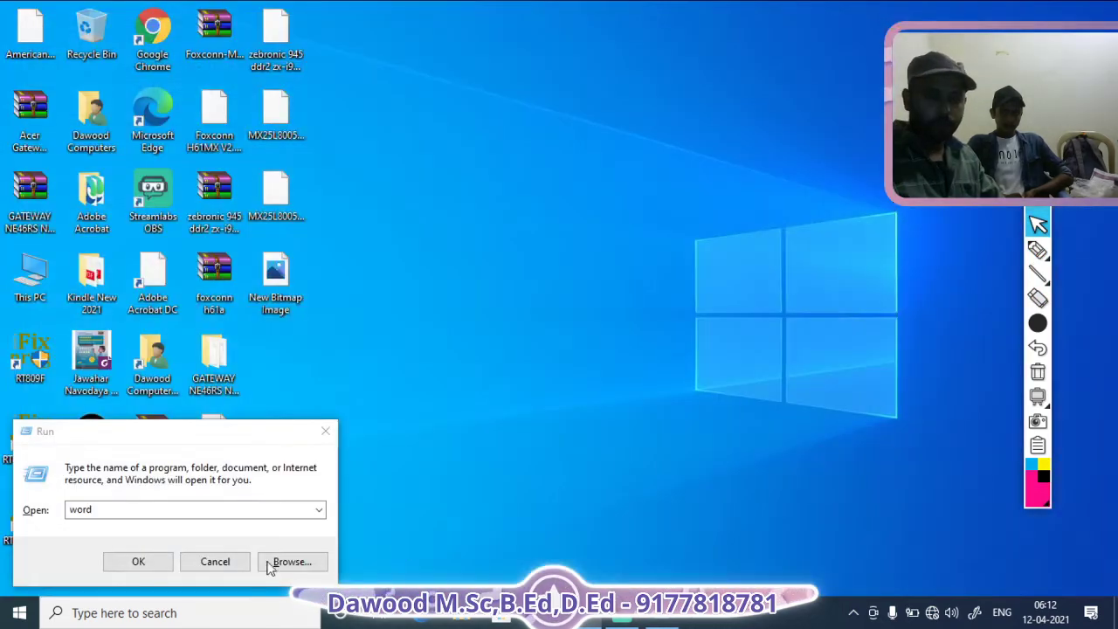
pyautogui.click(137, 566)
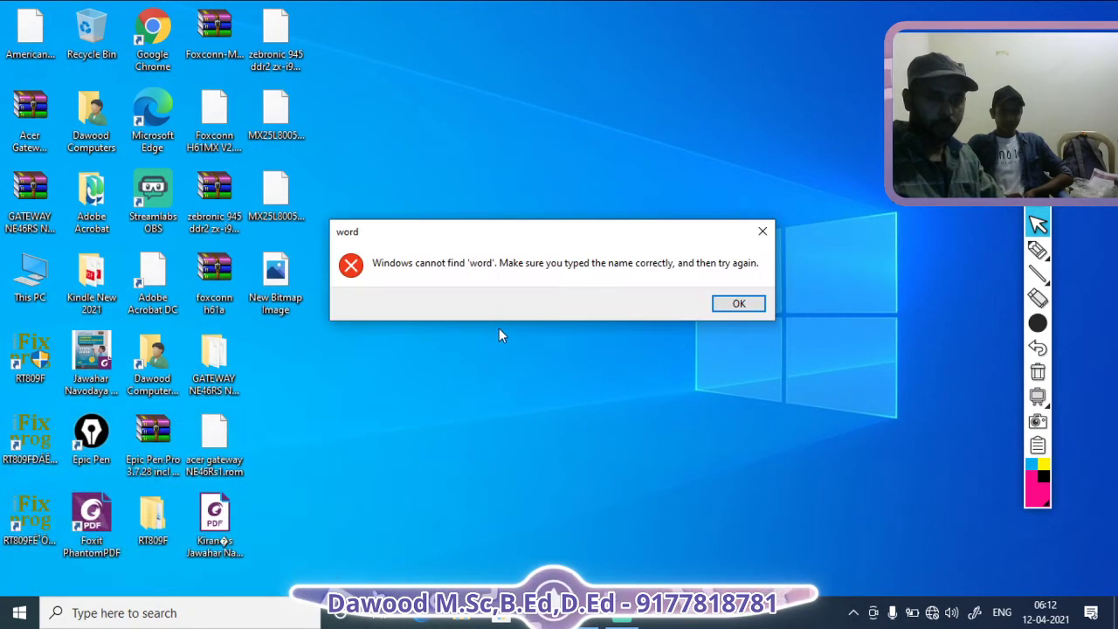
pyautogui.click(739, 303)
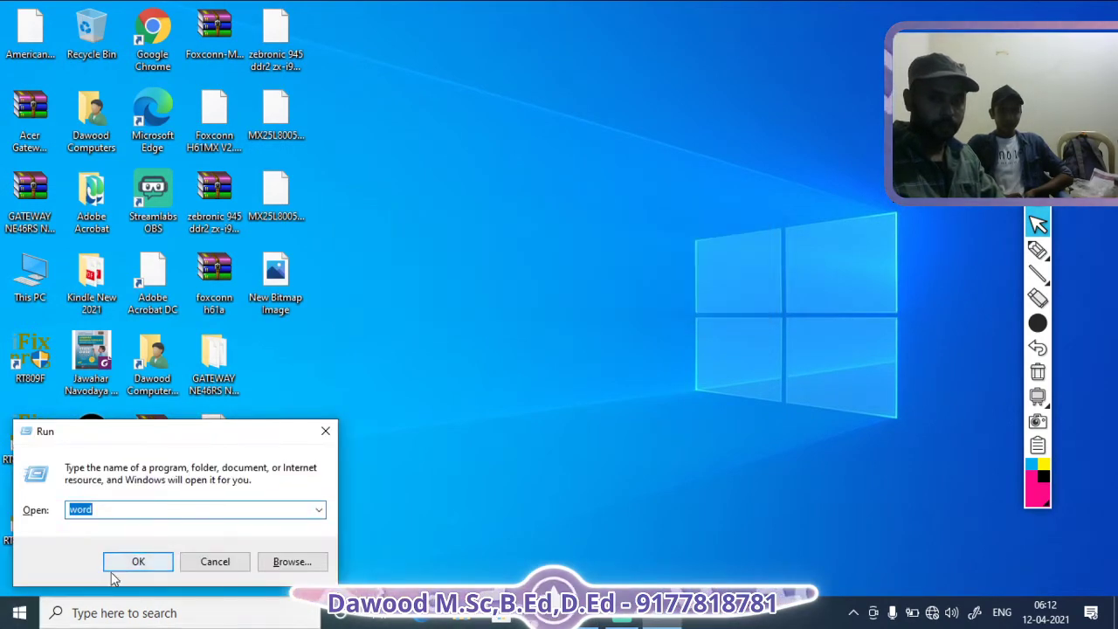
# Step: Try to launch Word through the Run dialog with the command "msword"
pyautogui.click(111, 512)
pyautogui.press('BackSpace')
pyautogui.press('BackSpace')
pyautogui.press('BackSpace')
pyautogui.press('BackSpace')
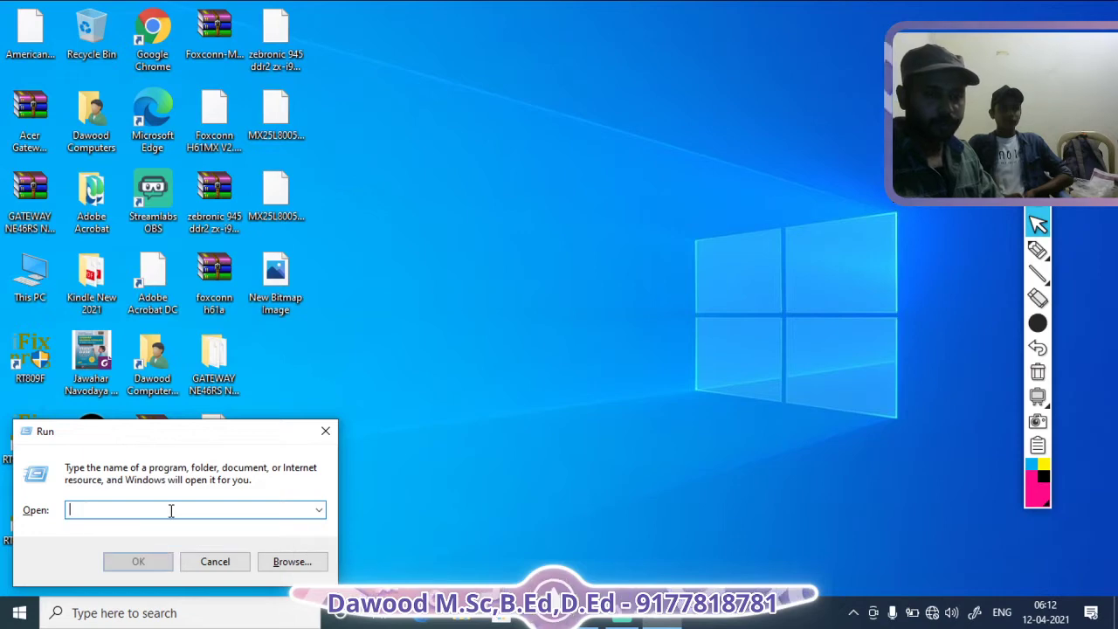
pyautogui.write('ms')
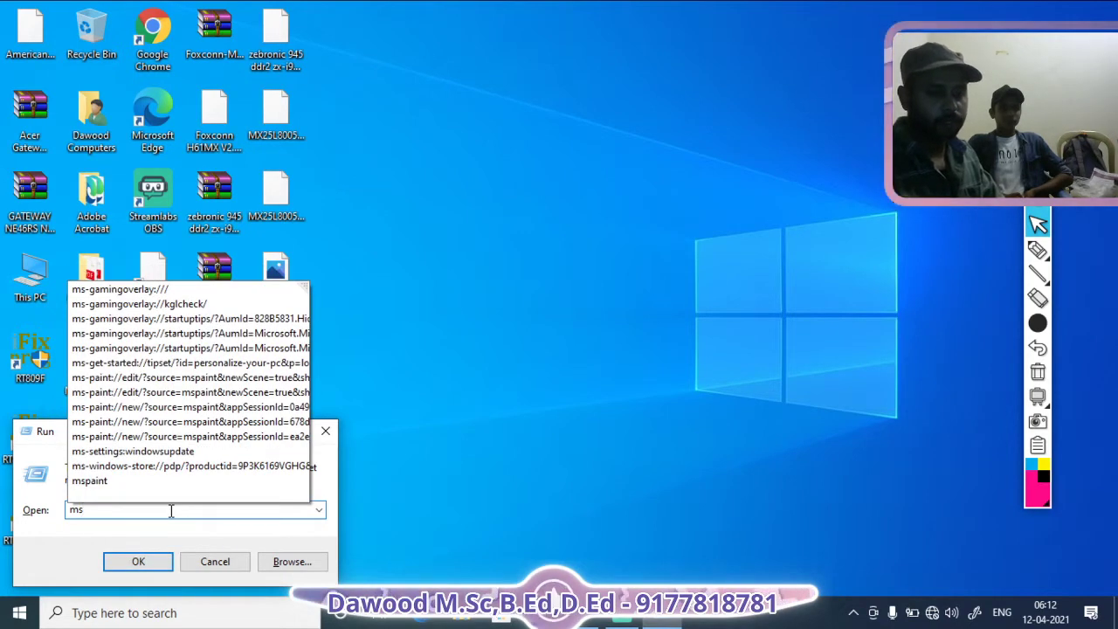
pyautogui.write('word')
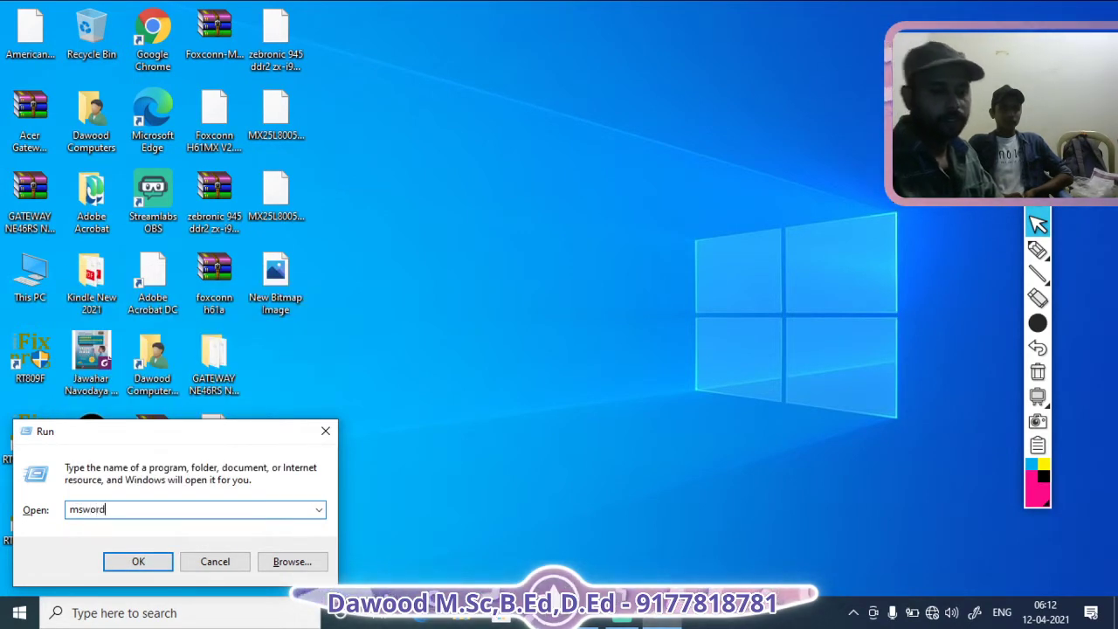
pyautogui.click(110, 561)
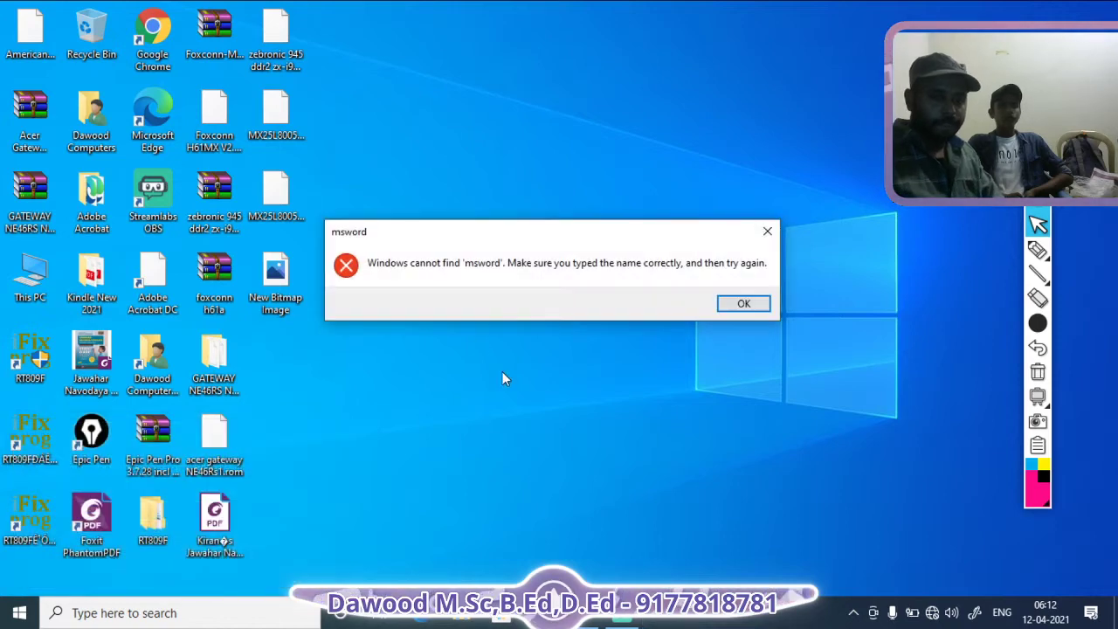
pyautogui.click(743, 303)
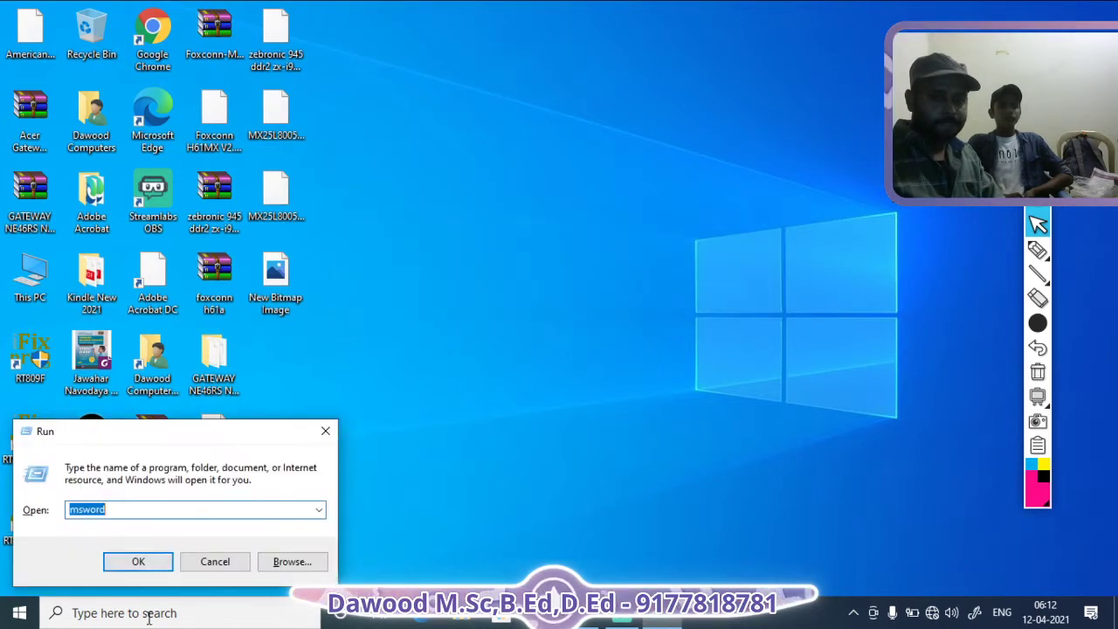
# Step: Try the Run command "ms word" and close the Run dialog
pyautogui.click(80, 510)
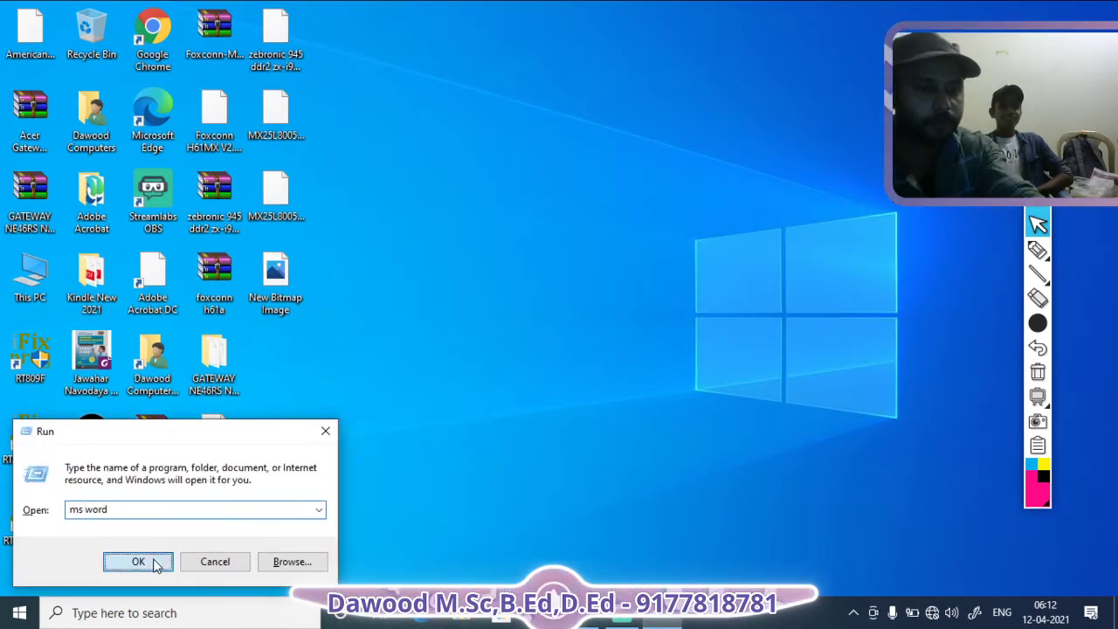
pyautogui.click(152, 561)
pyautogui.click(738, 311)
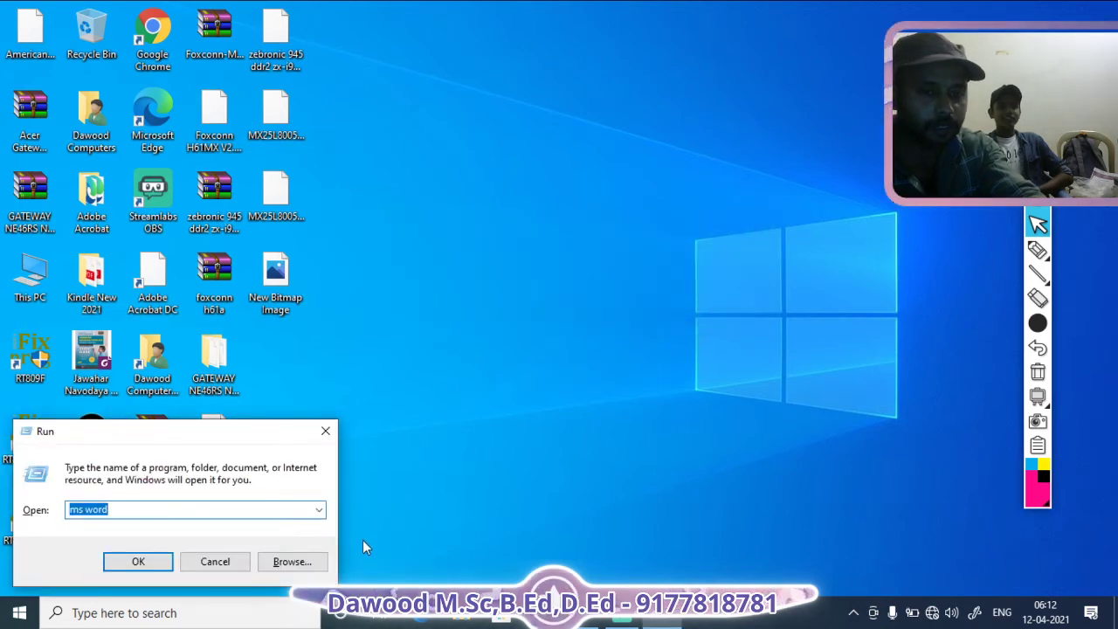
pyautogui.click(320, 429)
# Step: Search Windows for "word" and launch Microsoft Office Word 2007
pyautogui.doubleClick(153, 199)
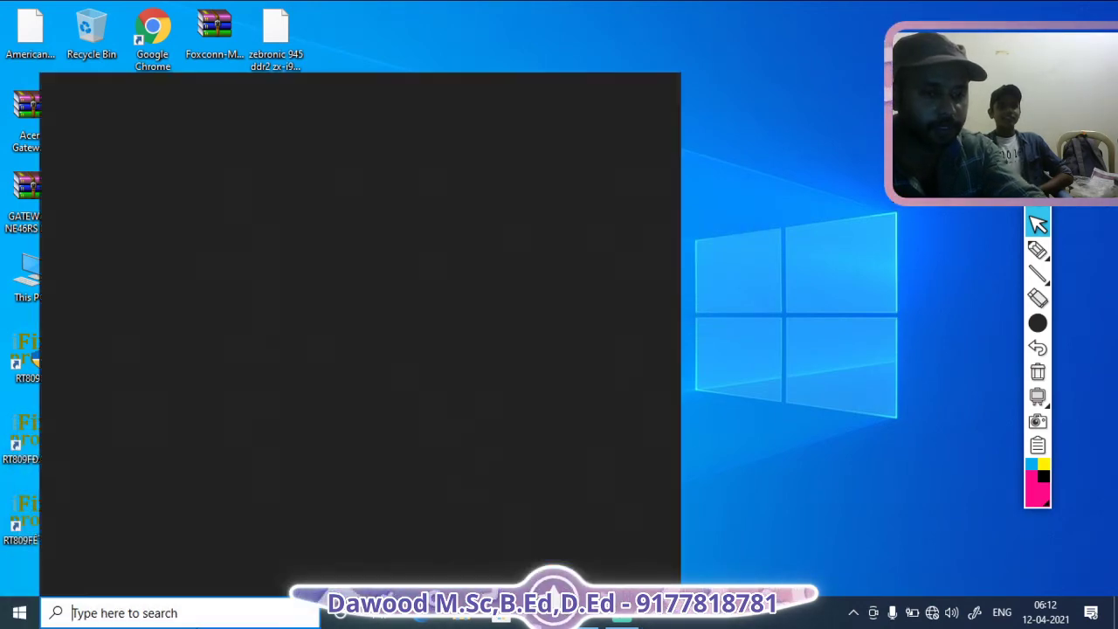
pyautogui.write('wo')
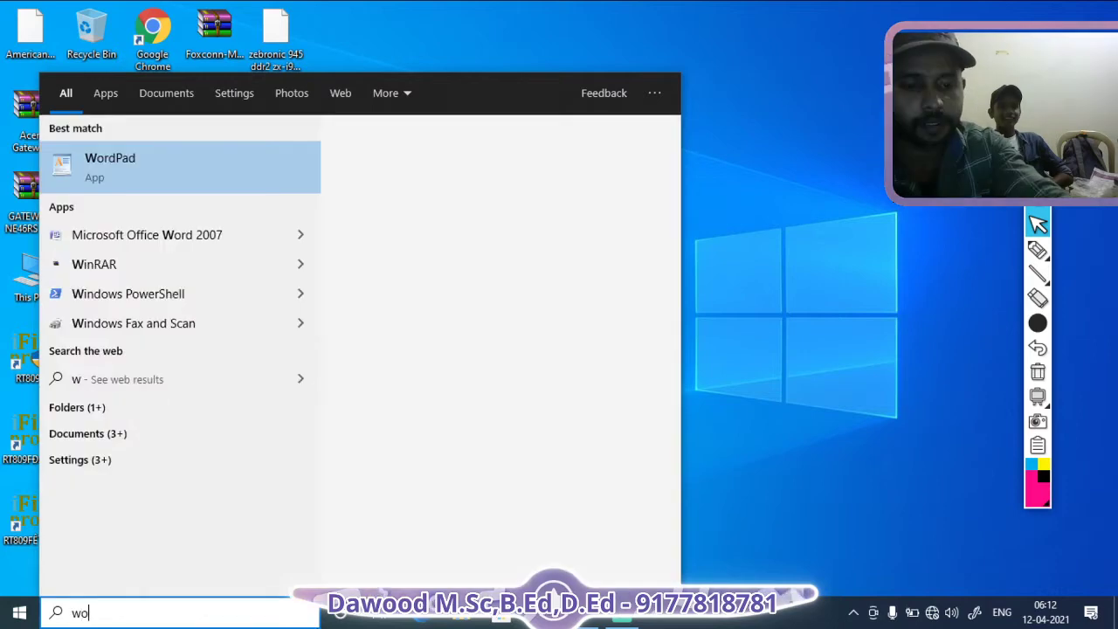
pyautogui.write('rd')
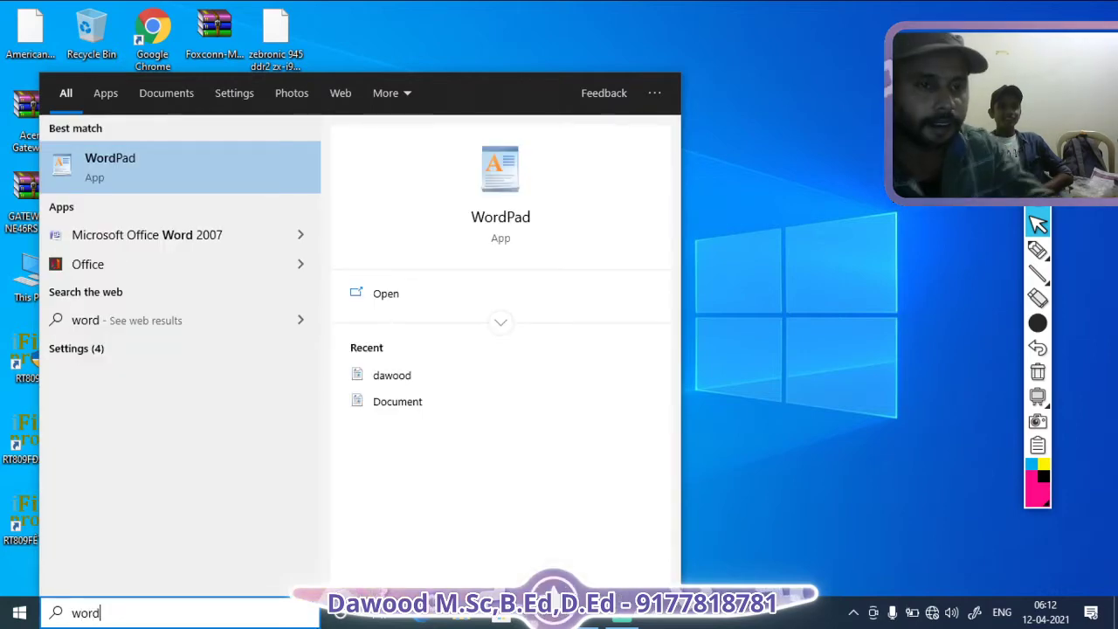
pyautogui.click(160, 234)
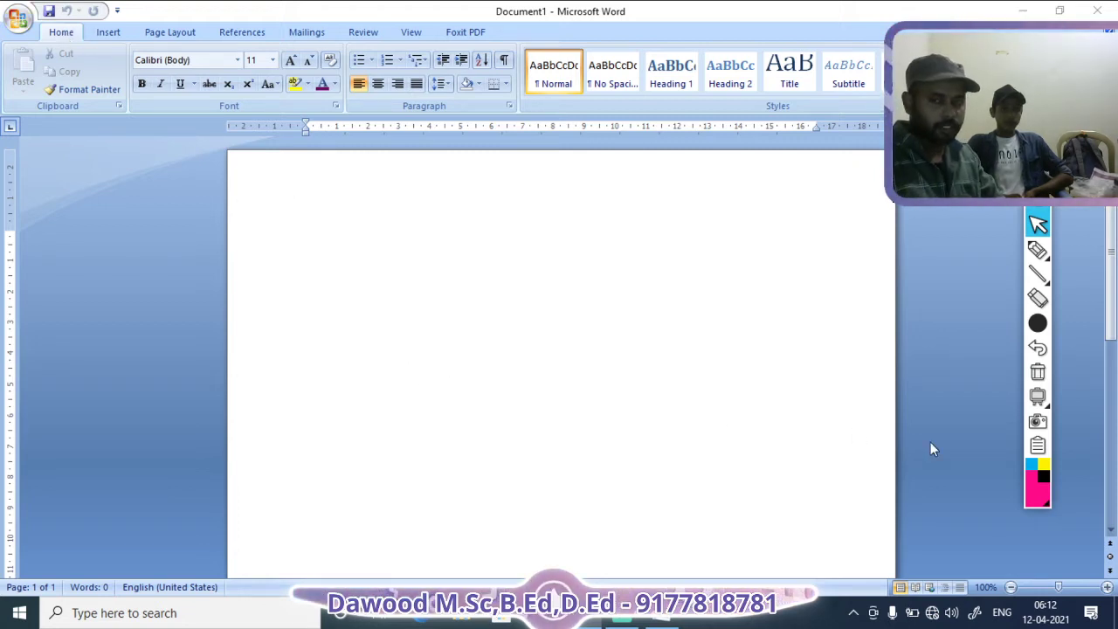
# Step: Handwrite "2007" in pink over the blank page with the highlighter at the second-smallest pen size
pyautogui.click(1037, 249)
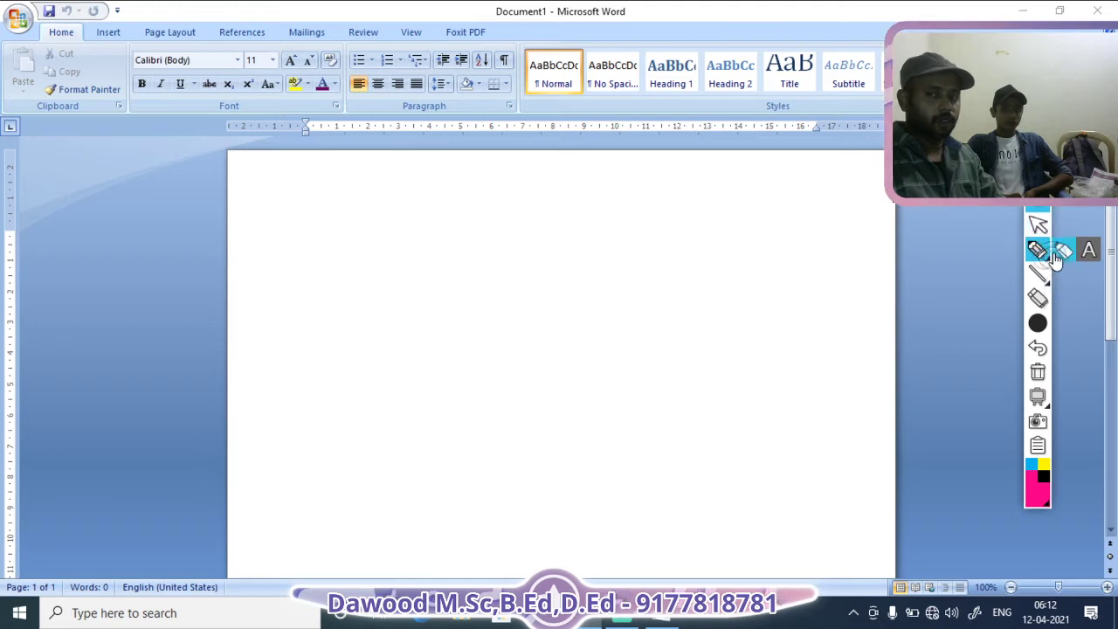
pyautogui.moveTo(588, 256); pyautogui.dragTo(578, 290)
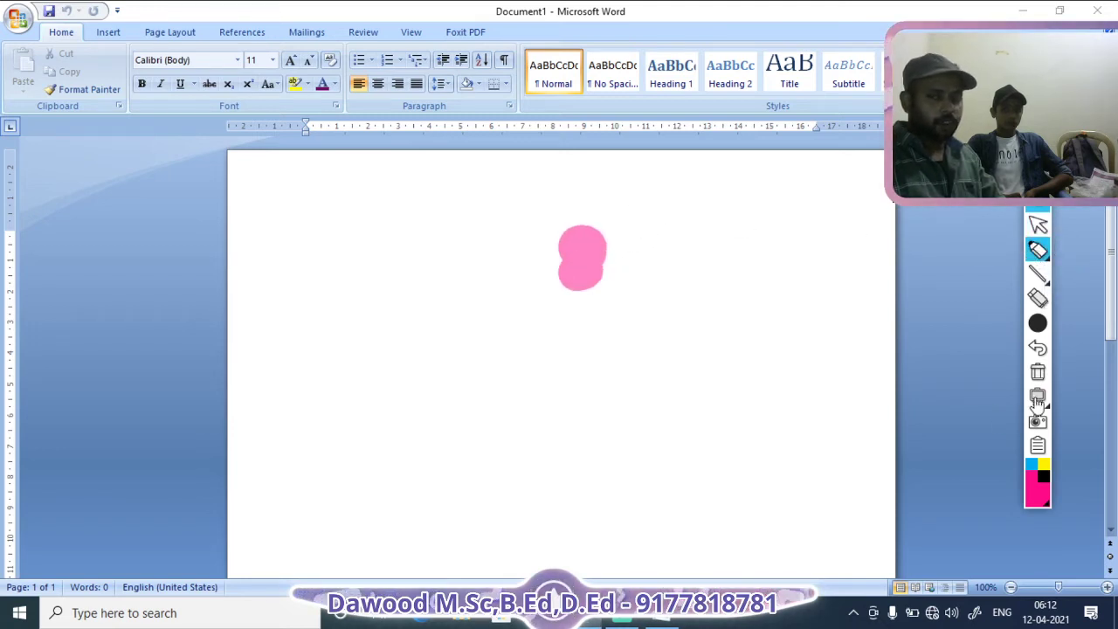
pyautogui.click(1038, 372)
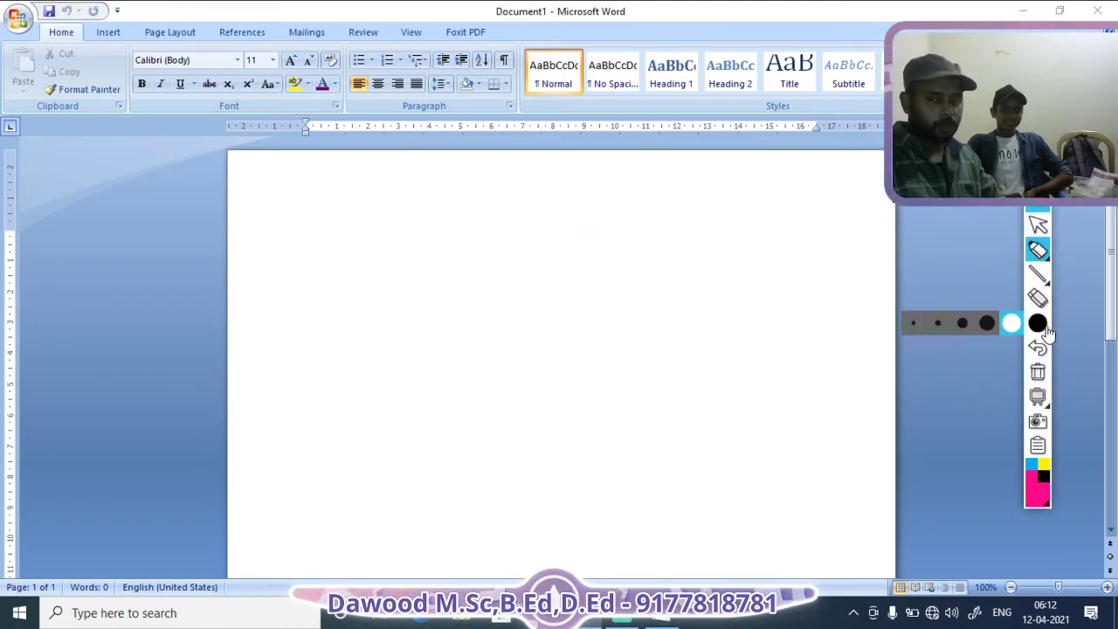
pyautogui.moveTo(1019, 325)
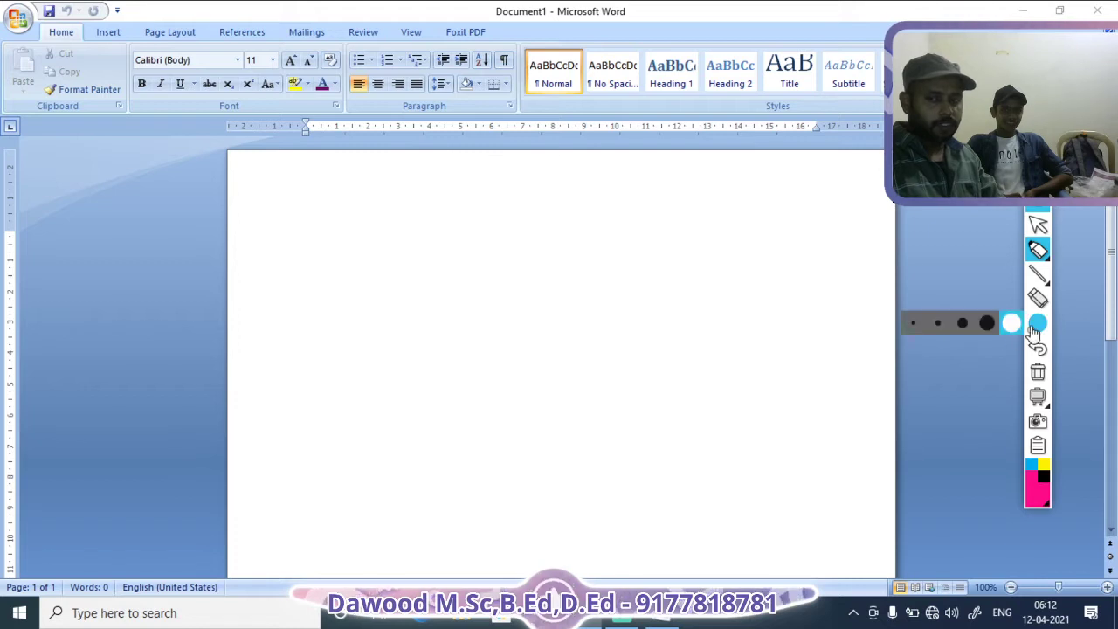
pyautogui.click(941, 325)
pyautogui.moveTo(574, 244)
pyautogui.mouseDown()
pyautogui.moveTo(600, 265)
pyautogui.moveTo(622, 243)
pyautogui.mouseUp()
pyautogui.moveTo(641, 239); pyautogui.dragTo(646, 241)
pyautogui.moveTo(652, 235); pyautogui.dragTo(665, 256)
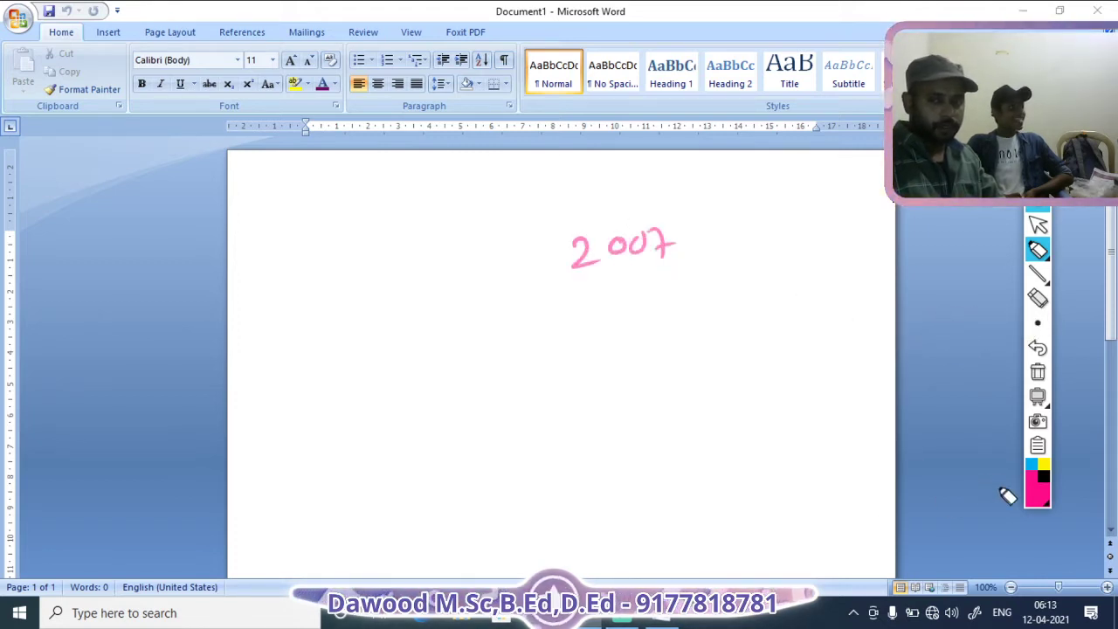
# Step: Handwrite an underlined "MS" before "2007" and an underlined "word" above them
pyautogui.moveTo(439, 300); pyautogui.dragTo(480, 298)
pyautogui.moveTo(407, 339); pyautogui.dragTo(621, 287)
pyautogui.moveTo(494, 205)
pyautogui.mouseDown()
pyautogui.moveTo(502, 220)
pyautogui.moveTo(573, 206)
pyautogui.mouseUp()
pyautogui.moveTo(576, 217); pyautogui.dragTo(500, 255)
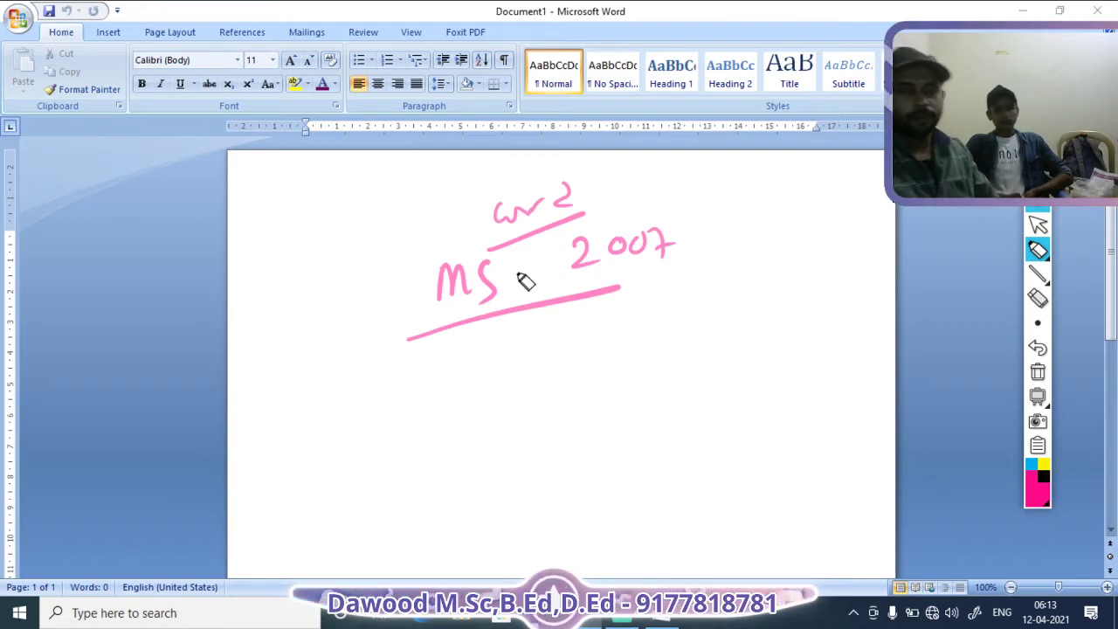
# Step: Clear the handwritten notes, return to the cursor, and shift the annotation toolbar closer to the screen's edge
pyautogui.click(1037, 376)
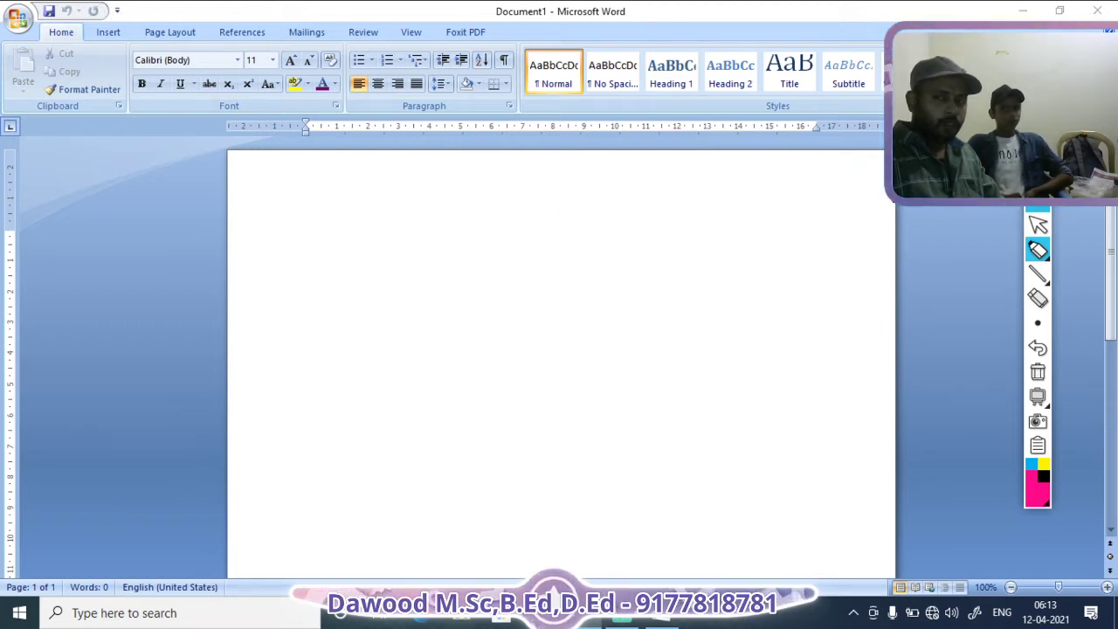
pyautogui.click(1038, 227)
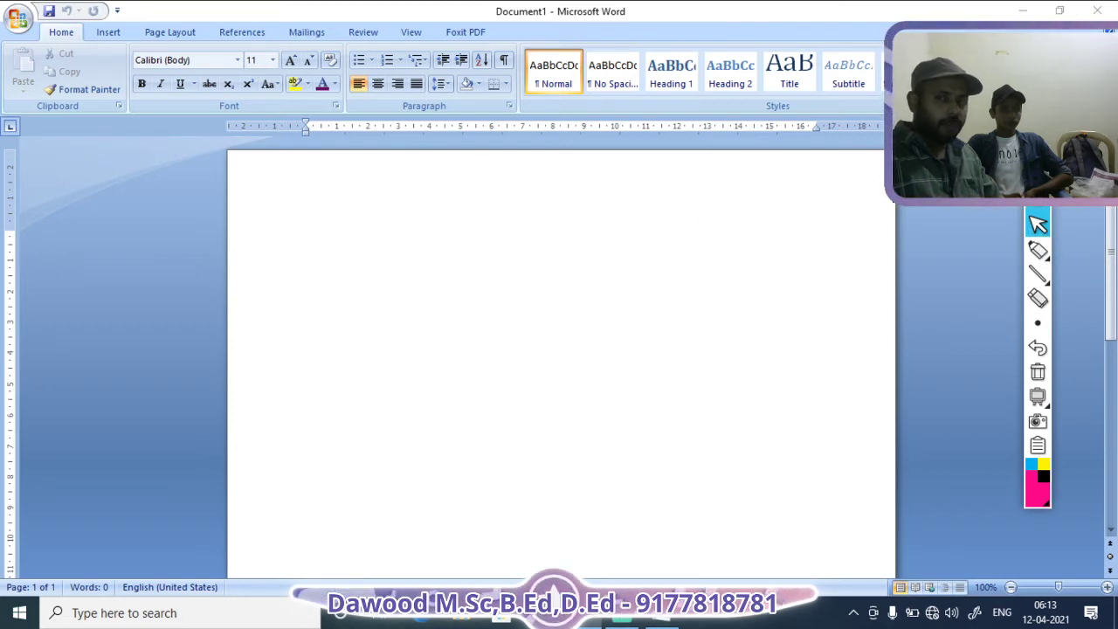
pyautogui.moveTo(1039, 169); pyautogui.dragTo(1081, 208)
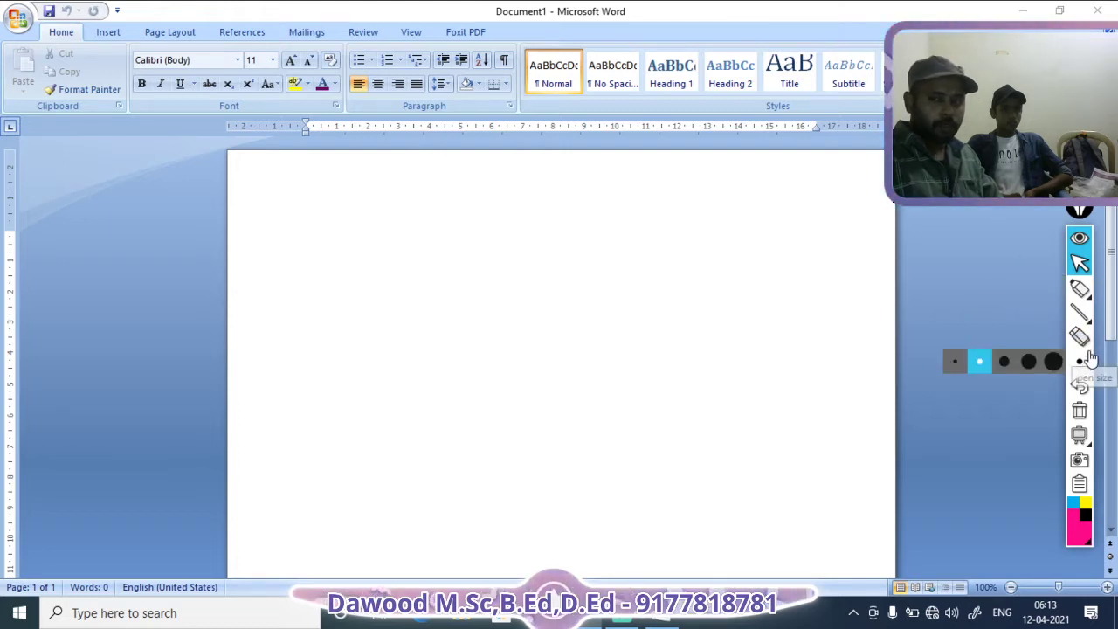
# Step: Draw a pink pen arrow from Word's title bar onto the page and label it "Title bar", underlined
pyautogui.moveTo(1081, 318)
pyautogui.moveTo(1079, 295)
pyautogui.click(1005, 290)
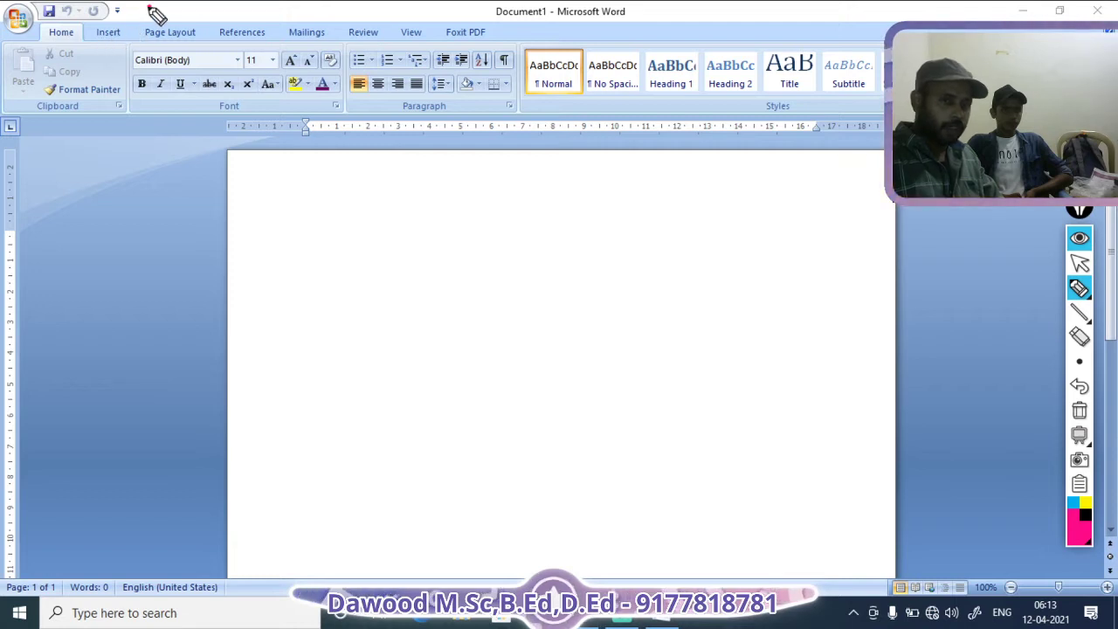
pyautogui.moveTo(150, 7)
pyautogui.mouseDown()
pyautogui.moveTo(290, 204)
pyautogui.moveTo(310, 252)
pyautogui.mouseUp()
pyautogui.moveTo(355, 215); pyautogui.dragTo(390, 199)
pyautogui.moveTo(375, 224)
pyautogui.mouseDown()
pyautogui.moveTo(376, 236)
pyautogui.moveTo(399, 229)
pyautogui.mouseUp()
pyautogui.moveTo(417, 230)
pyautogui.mouseDown()
pyautogui.moveTo(416, 187)
pyautogui.moveTo(439, 190)
pyautogui.moveTo(472, 219)
pyautogui.mouseUp()
pyautogui.moveTo(480, 183)
pyautogui.mouseDown()
pyautogui.moveTo(498, 218)
pyautogui.moveTo(522, 223)
pyautogui.mouseUp()
pyautogui.moveTo(444, 257); pyautogui.dragTo(526, 226)
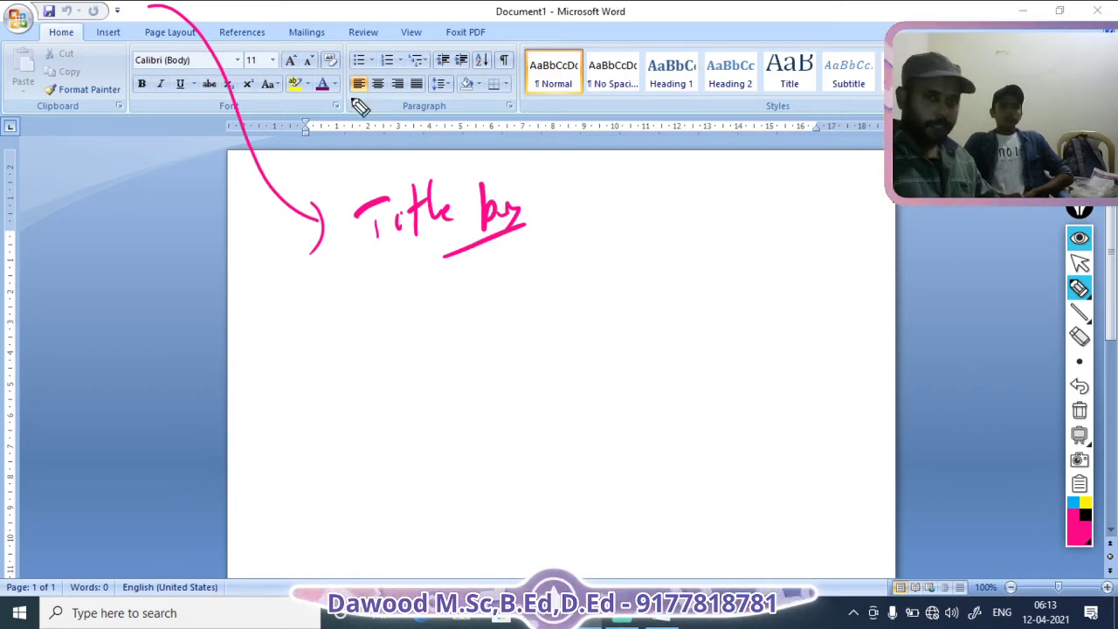
# Step: Draw pink arrows from the menu bar and Home onto the page, labelling them "Menu bar" and an underlined "Home"
pyautogui.moveTo(345, 26)
pyautogui.mouseDown()
pyautogui.moveTo(427, 175)
pyautogui.moveTo(431, 364)
pyautogui.moveTo(421, 400)
pyautogui.mouseUp()
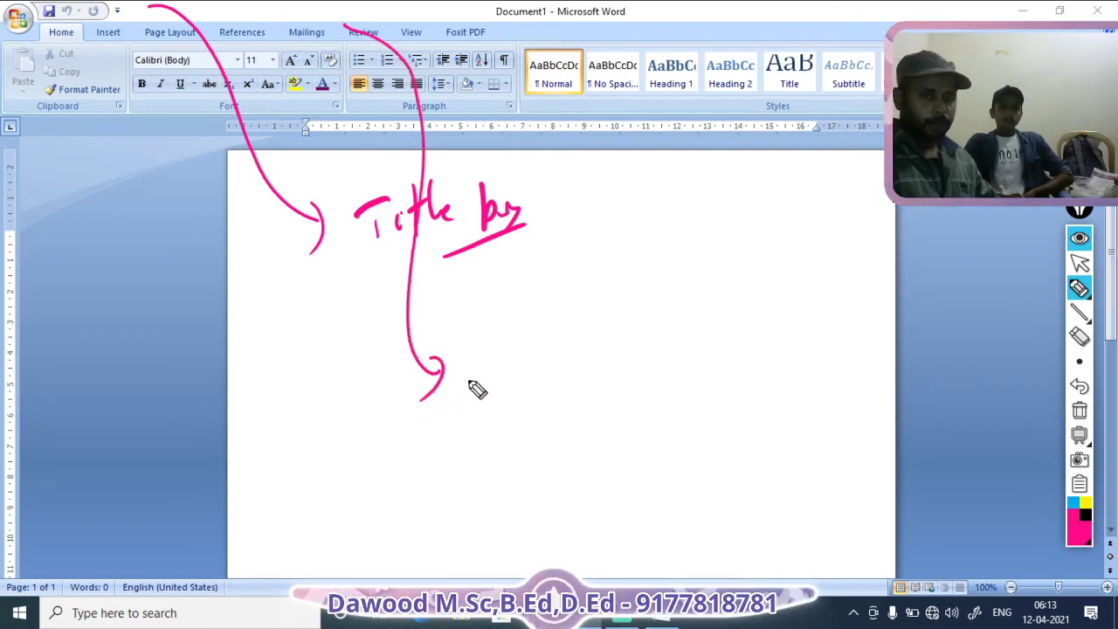
pyautogui.moveTo(463, 351)
pyautogui.mouseDown()
pyautogui.moveTo(463, 384)
pyautogui.moveTo(495, 385)
pyautogui.moveTo(562, 360)
pyautogui.moveTo(644, 349)
pyautogui.mouseUp()
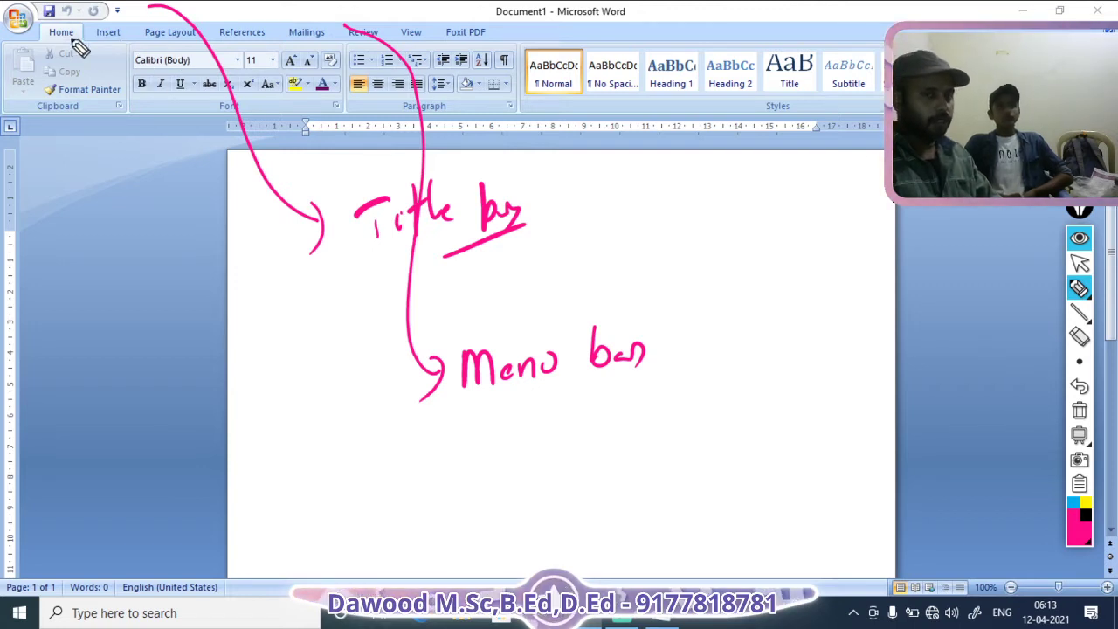
pyautogui.moveTo(71, 39)
pyautogui.mouseDown()
pyautogui.moveTo(194, 278)
pyautogui.moveTo(185, 304)
pyautogui.moveTo(214, 340)
pyautogui.moveTo(289, 311)
pyautogui.mouseUp()
pyautogui.moveTo(198, 378); pyautogui.dragTo(292, 324)
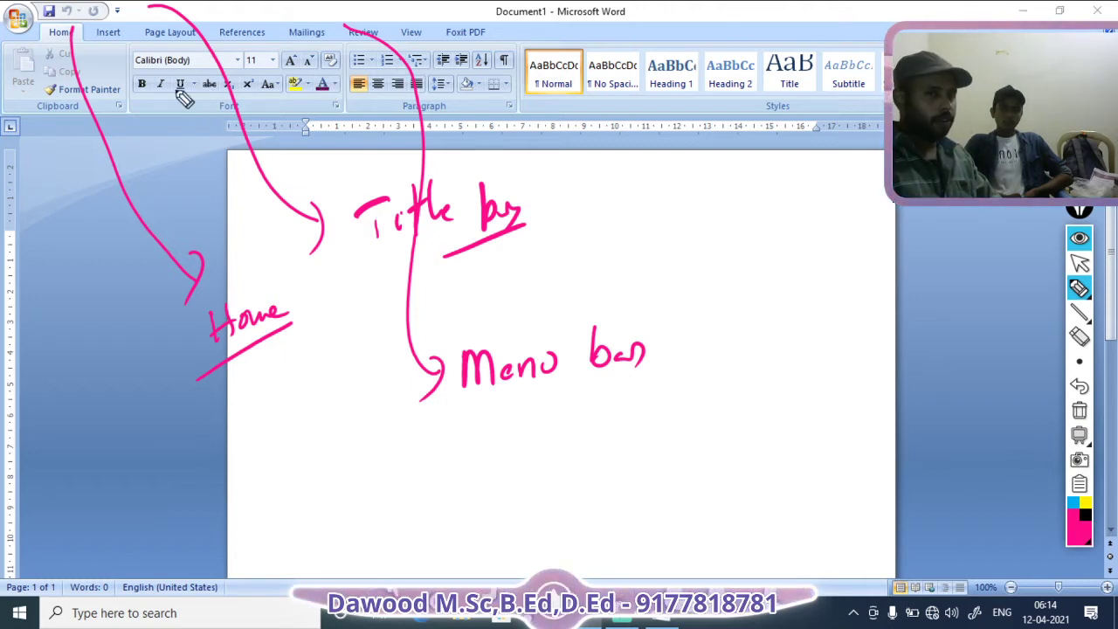
pyautogui.moveTo(215, 109); pyautogui.dragTo(207, 105)
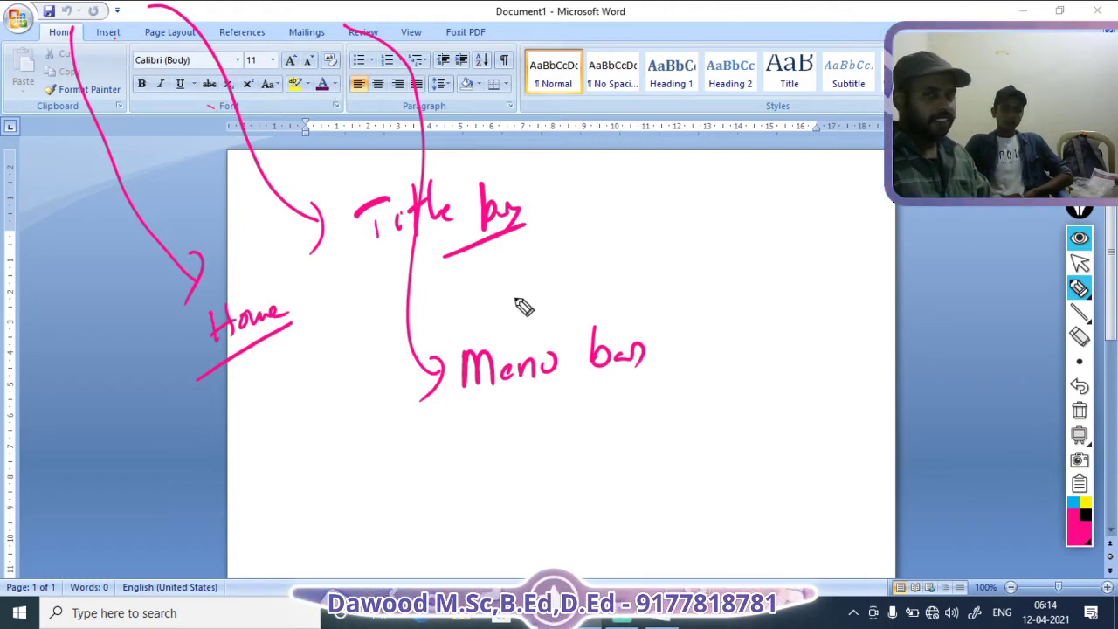
# Step: Return to the cursor and examine the Insert, Page Layout, References, Mailings, Review and View commands, including Clip Art
pyautogui.click(1079, 262)
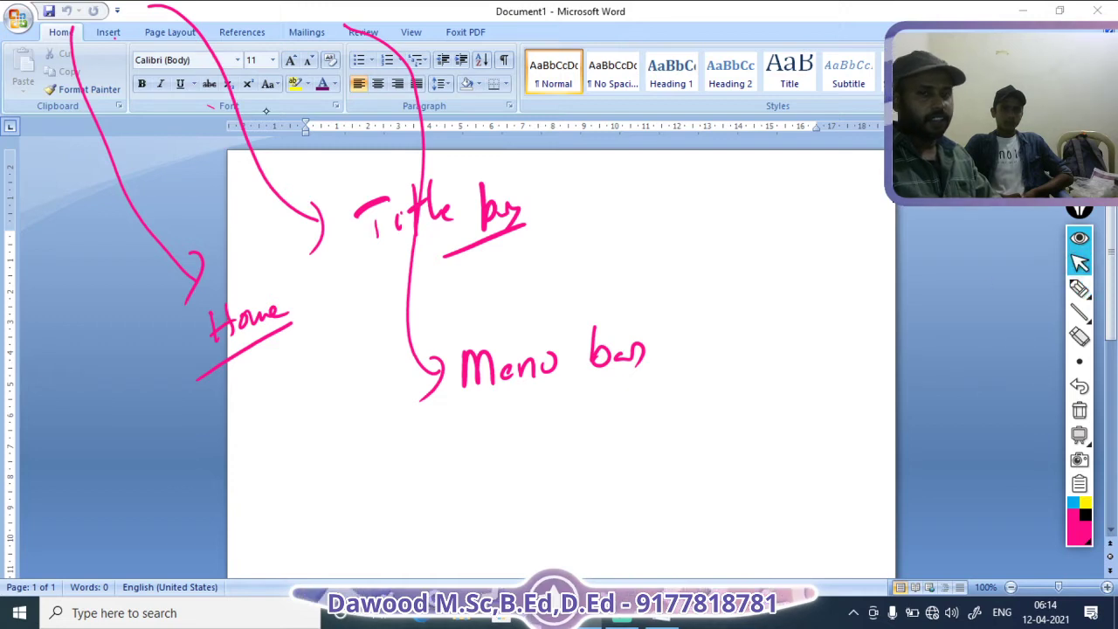
pyautogui.click(110, 33)
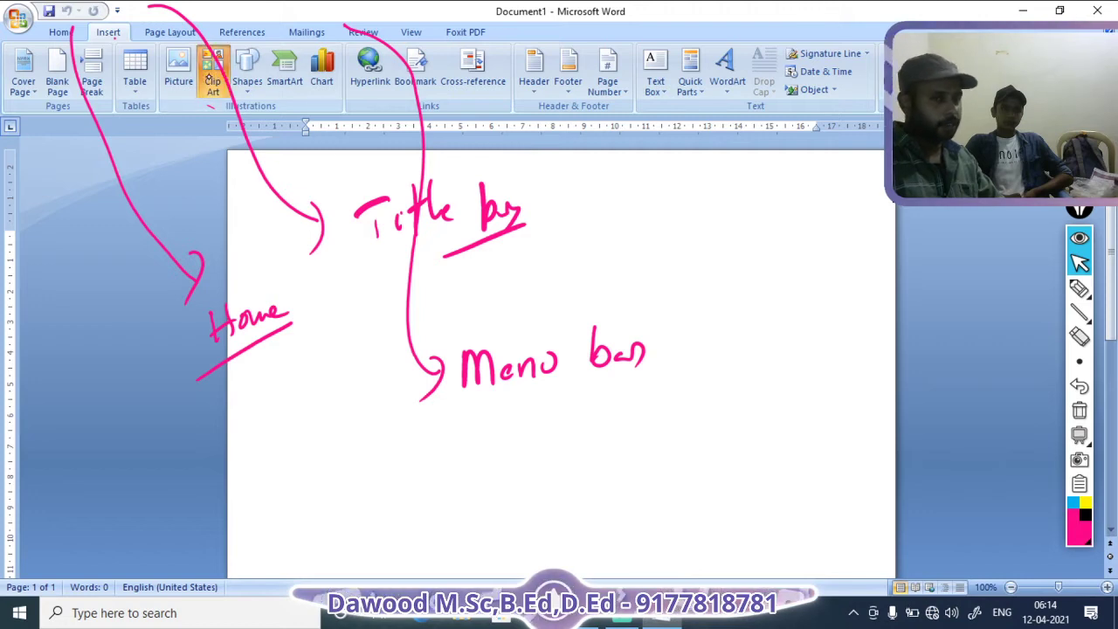
pyautogui.click(212, 79)
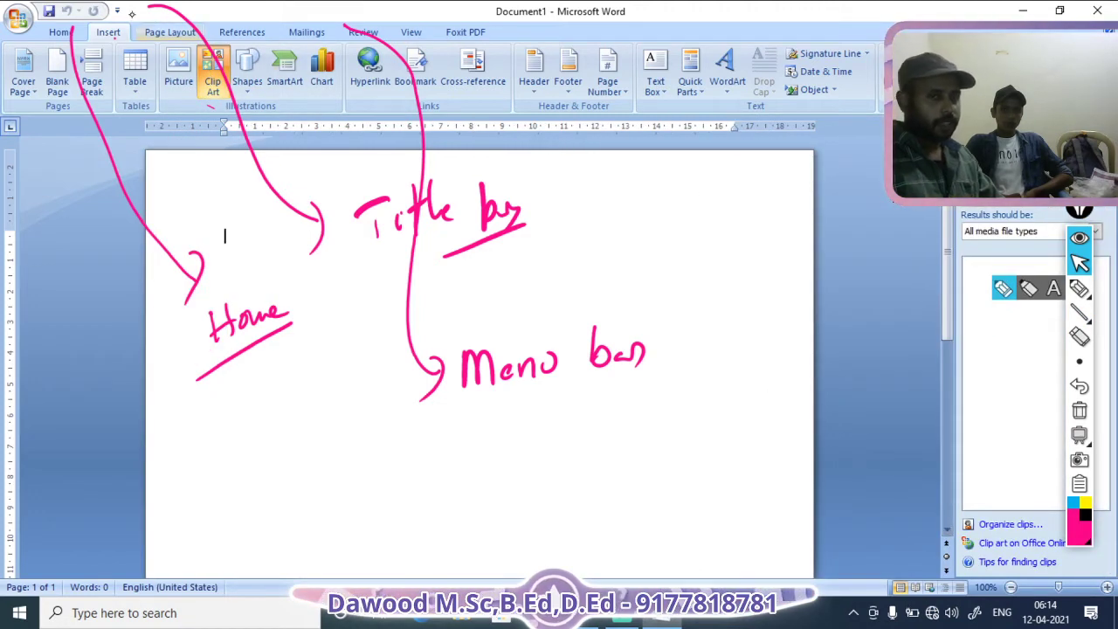
pyautogui.click(181, 32)
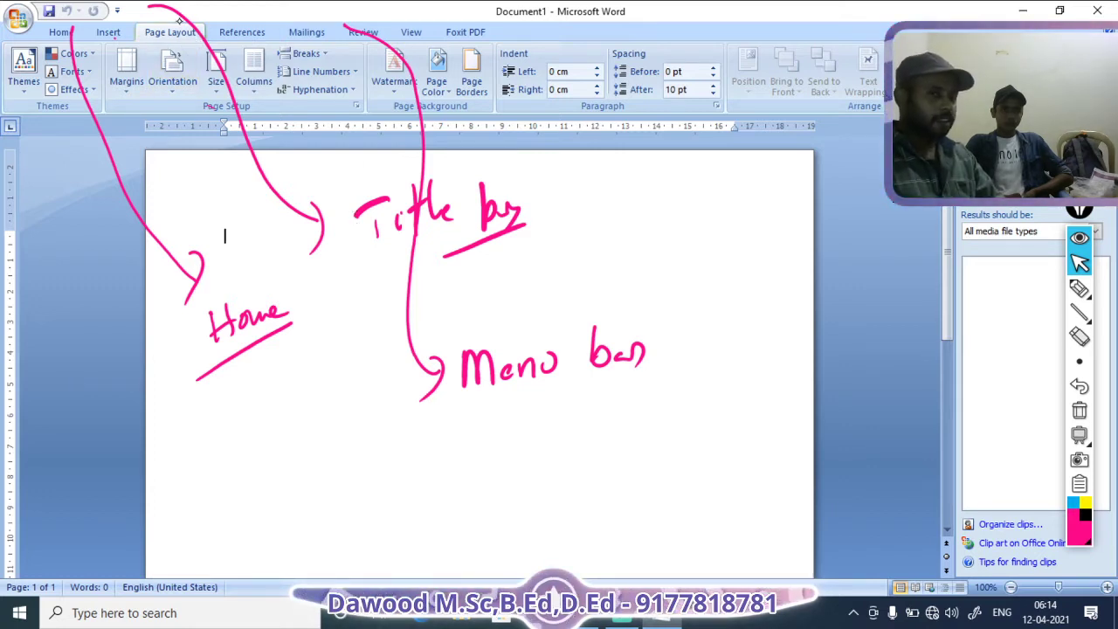
pyautogui.click(245, 33)
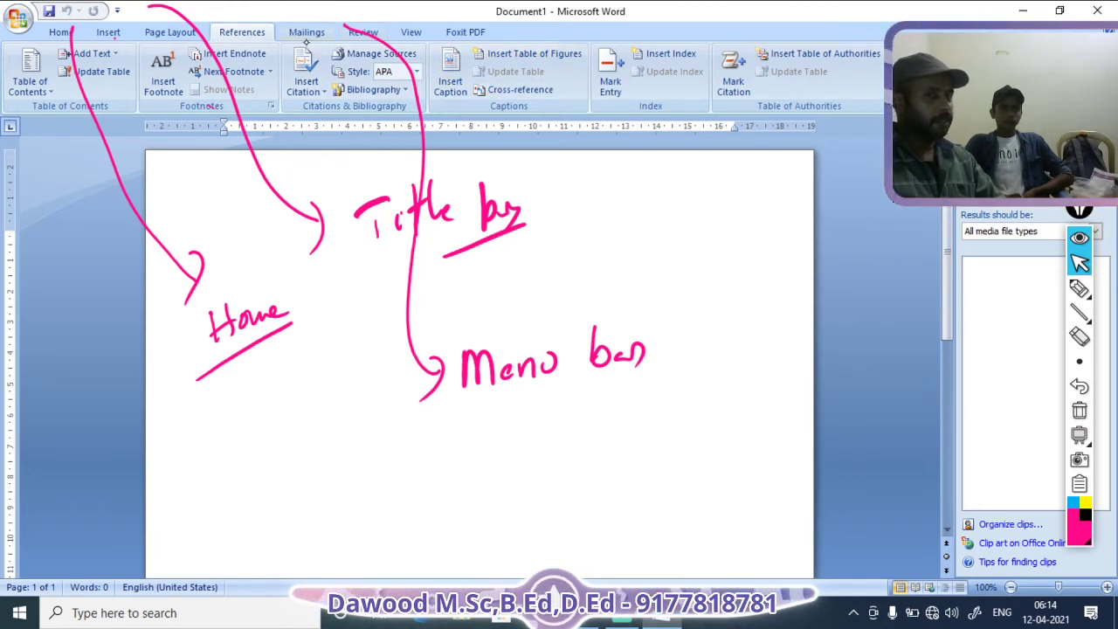
pyautogui.click(307, 32)
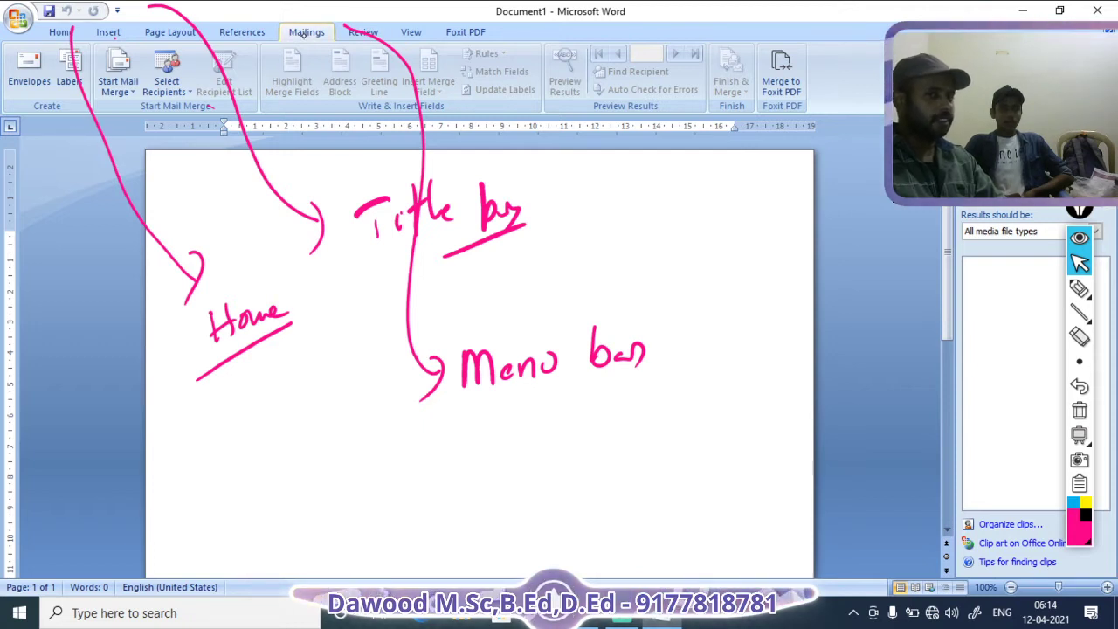
pyautogui.click(363, 32)
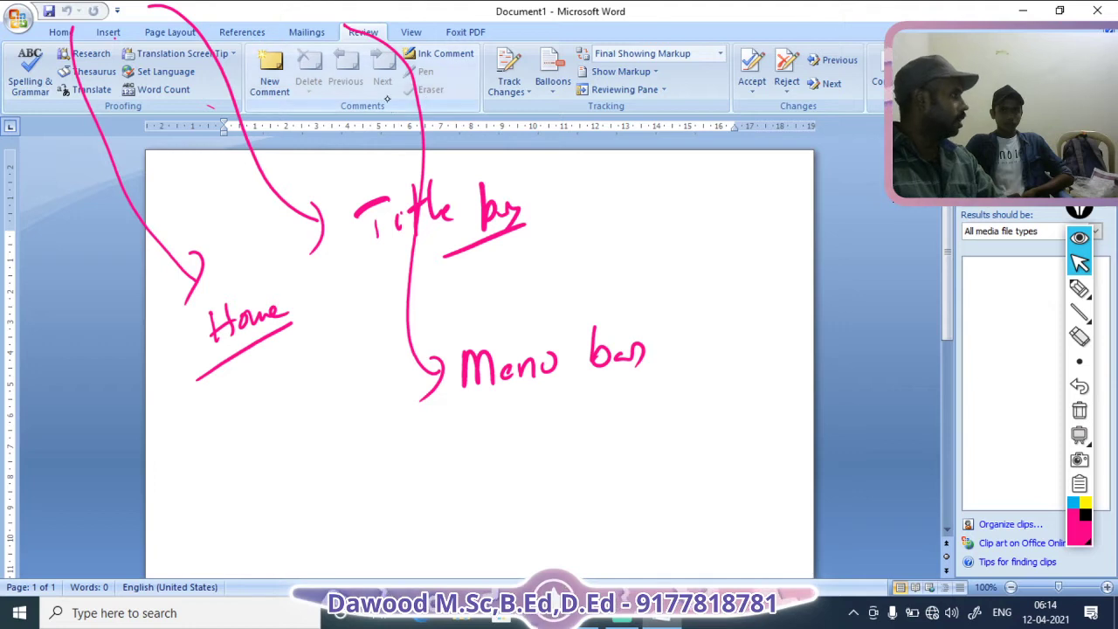
pyautogui.click(409, 35)
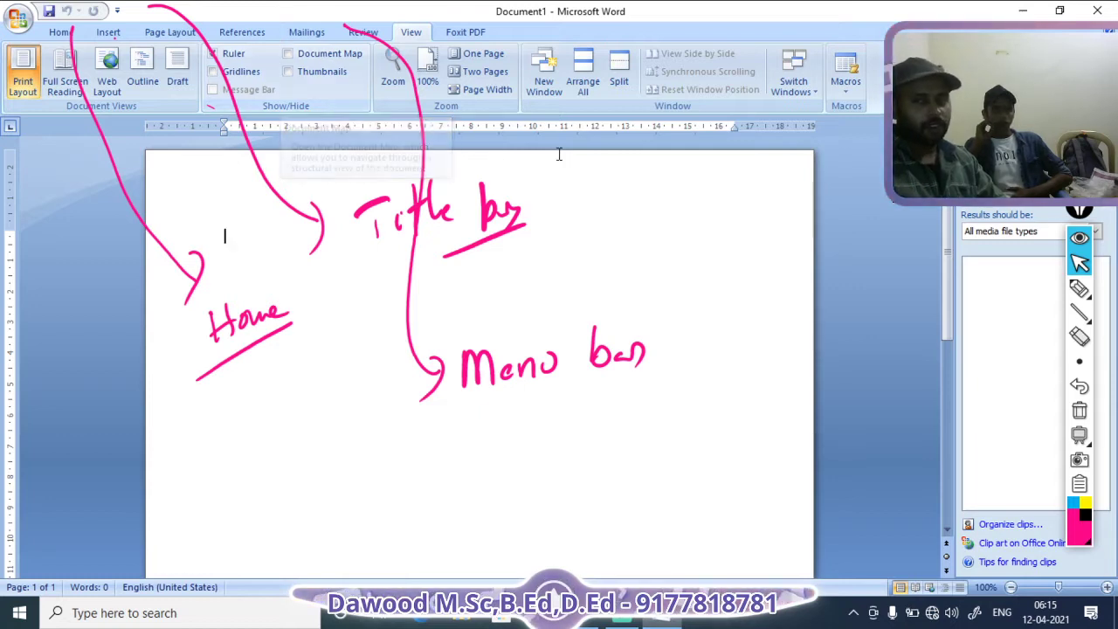
# Step: Handwrite a circled "MS Office 2007" beside the "Title bar" label and mark View with a short pen stroke
pyautogui.click(1080, 291)
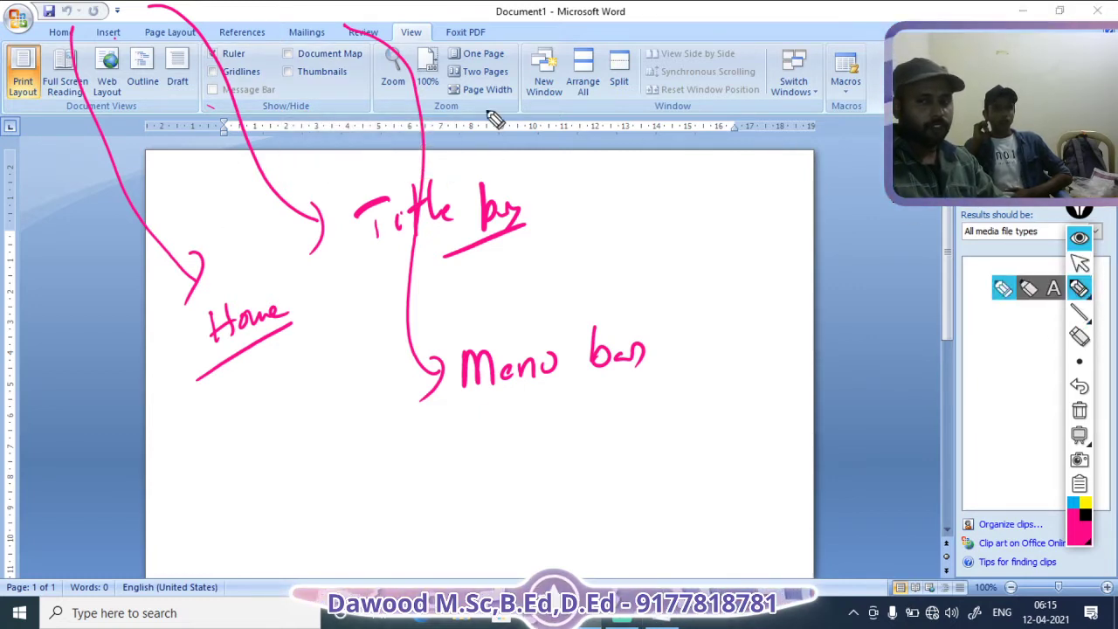
pyautogui.moveTo(552, 238)
pyautogui.mouseDown()
pyautogui.moveTo(554, 274)
pyautogui.moveTo(641, 259)
pyautogui.moveTo(669, 230)
pyautogui.moveTo(728, 265)
pyautogui.moveTo(868, 247)
pyautogui.moveTo(540, 310)
pyautogui.moveTo(873, 234)
pyautogui.mouseUp()
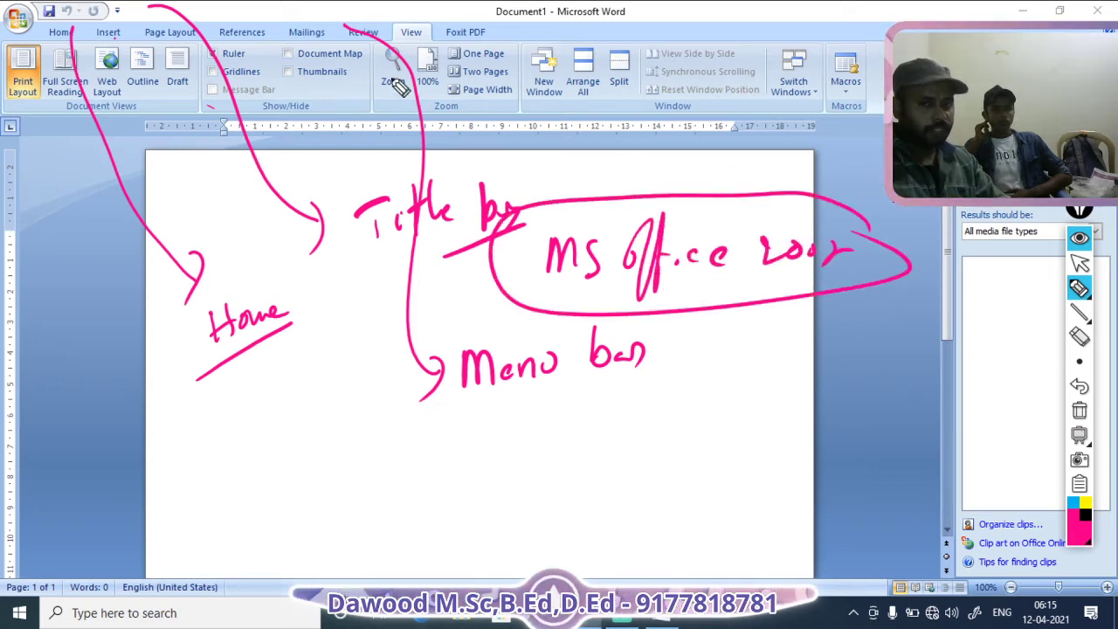
pyautogui.moveTo(416, 19); pyautogui.dragTo(445, 2)
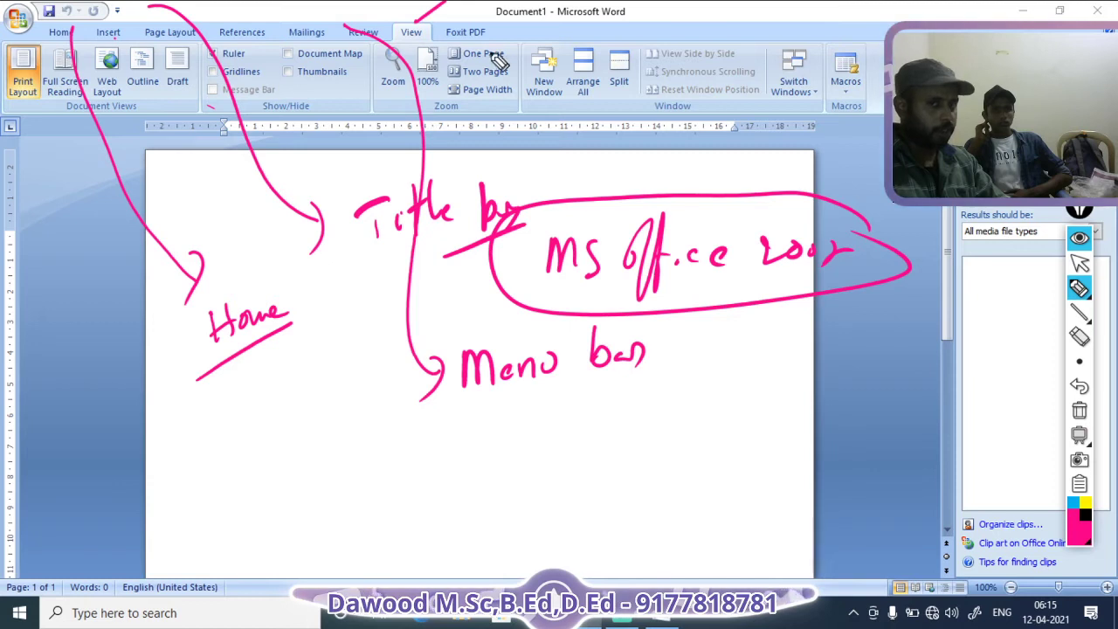
# Step: Circle Foxit PDF with the pen, sketch an empty box beside it, and draw a larger ring around both
pyautogui.moveTo(502, 28)
pyautogui.mouseDown()
pyautogui.moveTo(432, 33)
pyautogui.moveTo(504, 40)
pyautogui.mouseUp()
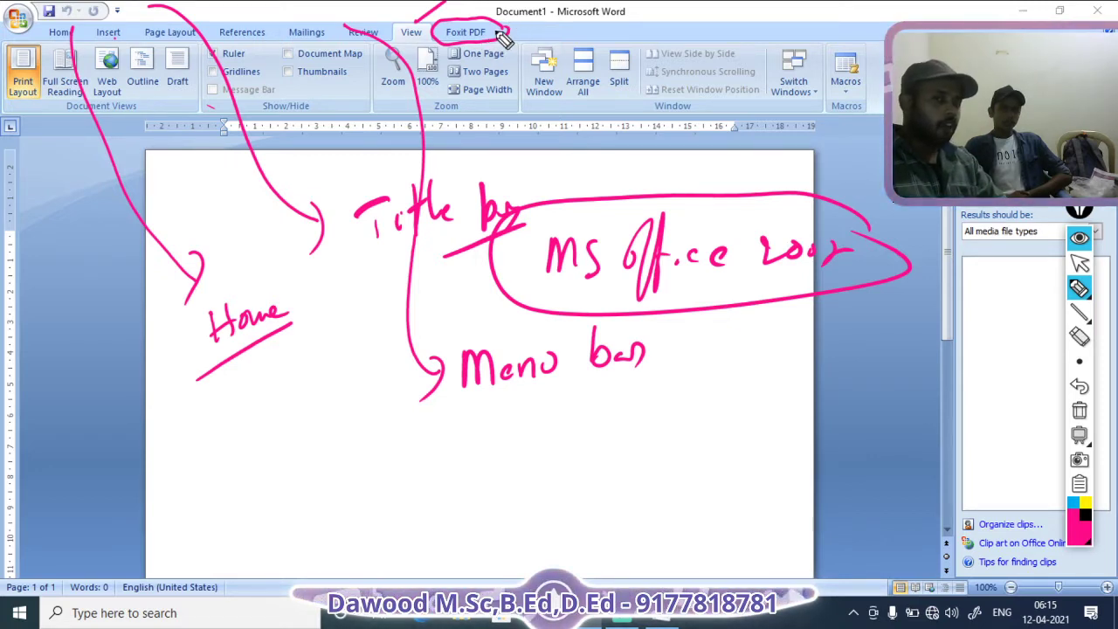
pyautogui.moveTo(522, 26)
pyautogui.mouseDown()
pyautogui.moveTo(580, 19)
pyautogui.moveTo(522, 39)
pyautogui.mouseUp()
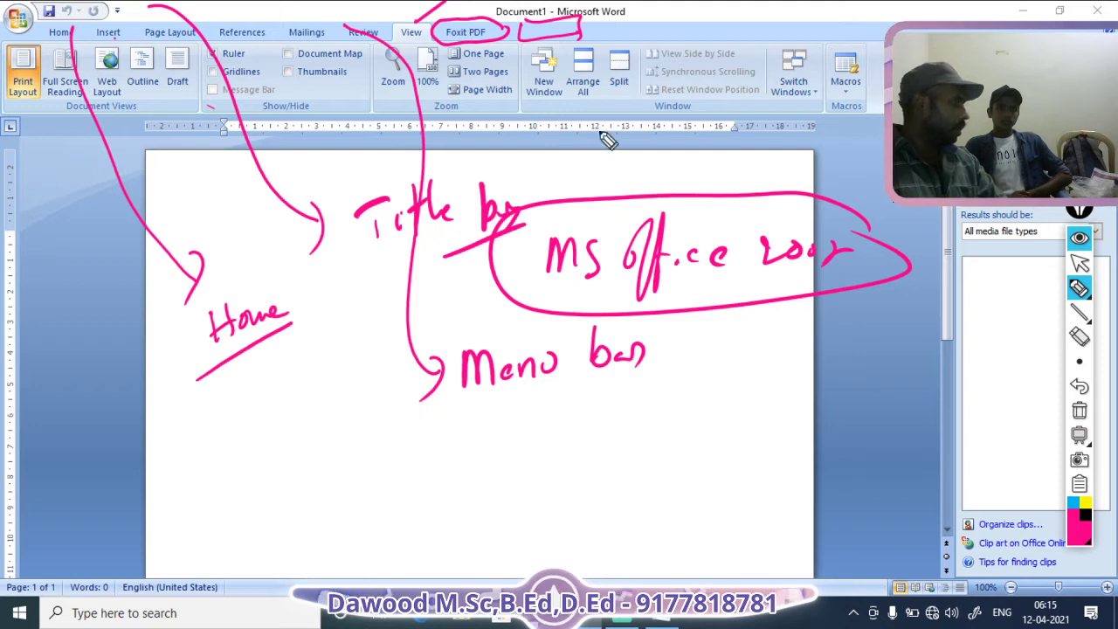
pyautogui.moveTo(624, 39)
pyautogui.mouseDown()
pyautogui.moveTo(436, 9)
pyautogui.moveTo(620, 40)
pyautogui.mouseUp()
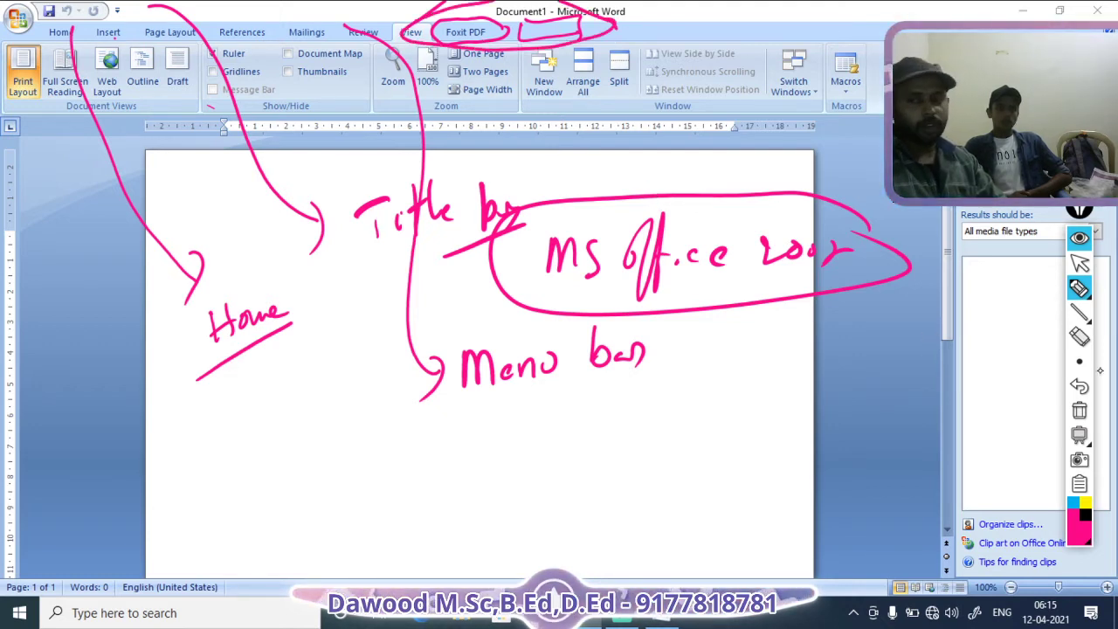
# Step: Return to the cursor, clear all pen annotations, and display the Home commands
pyautogui.click(1080, 262)
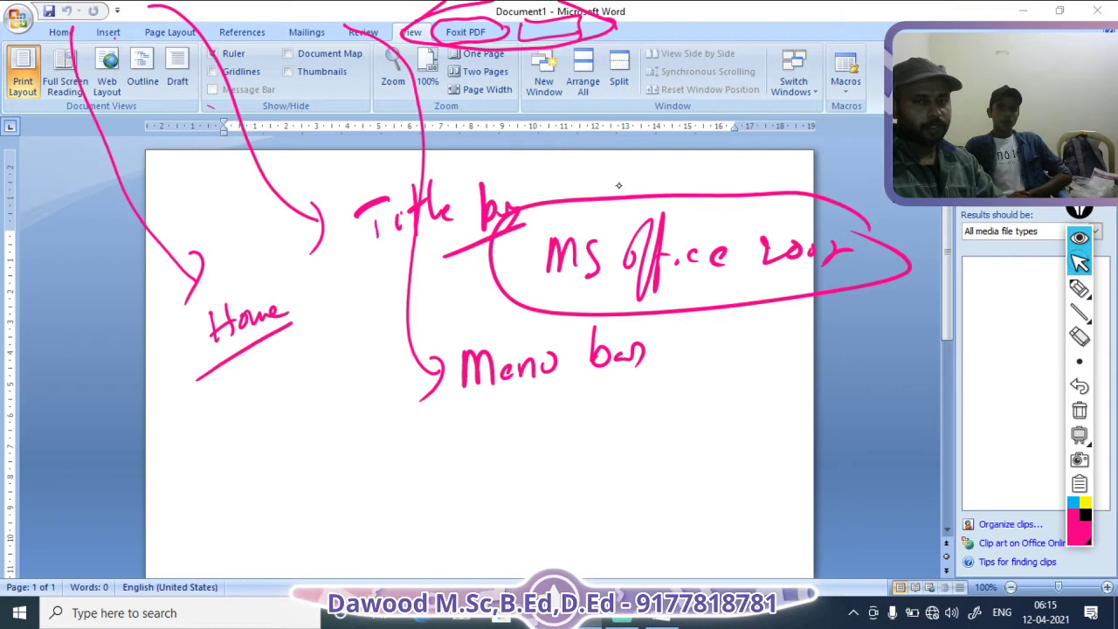
pyautogui.click(1082, 411)
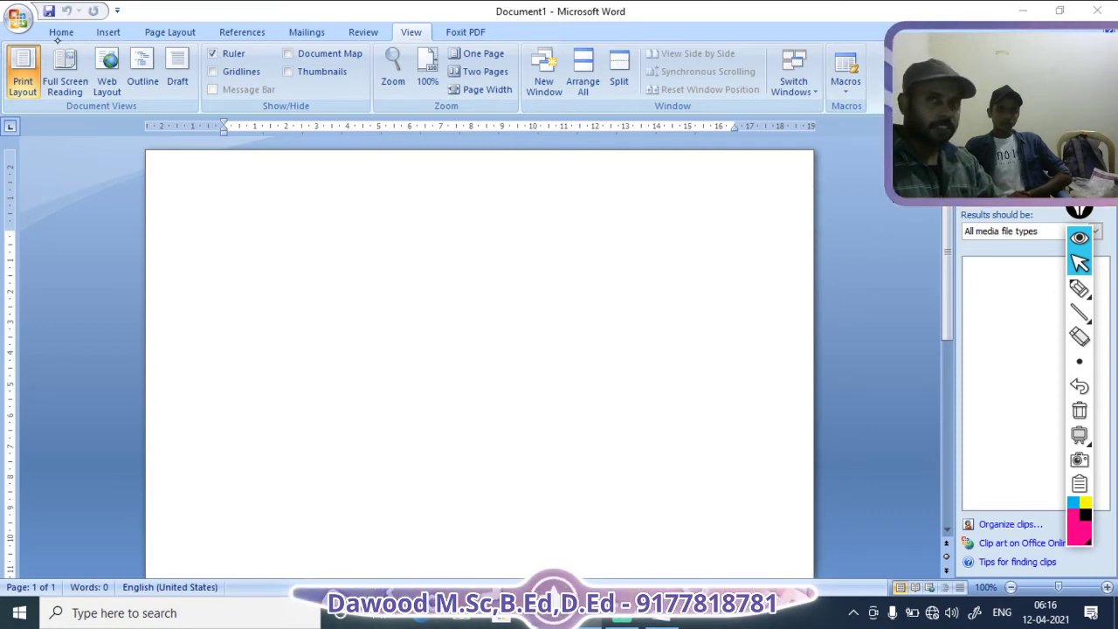
pyautogui.click(59, 33)
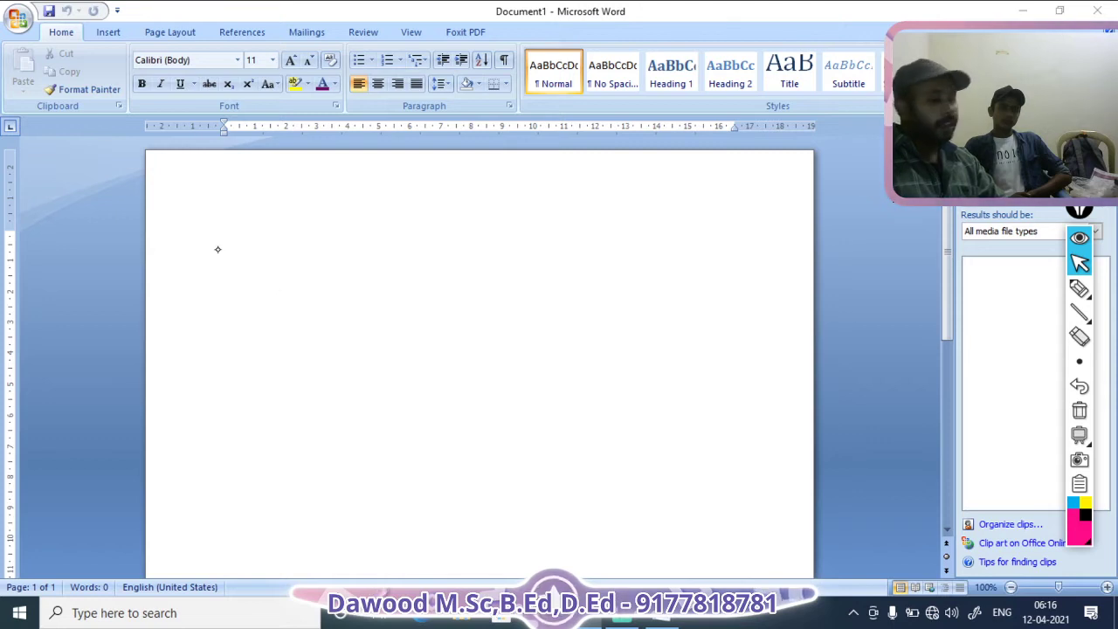
# Step: Place the cursor on the blank page and close the handwriting input panel
pyautogui.click(254, 218)
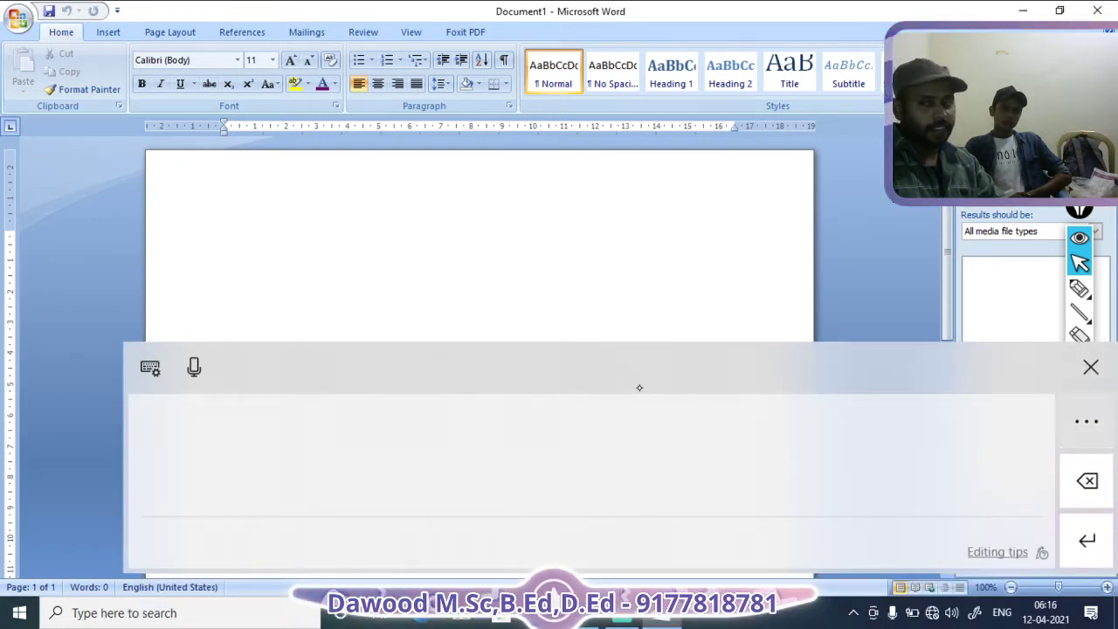
pyautogui.click(1091, 367)
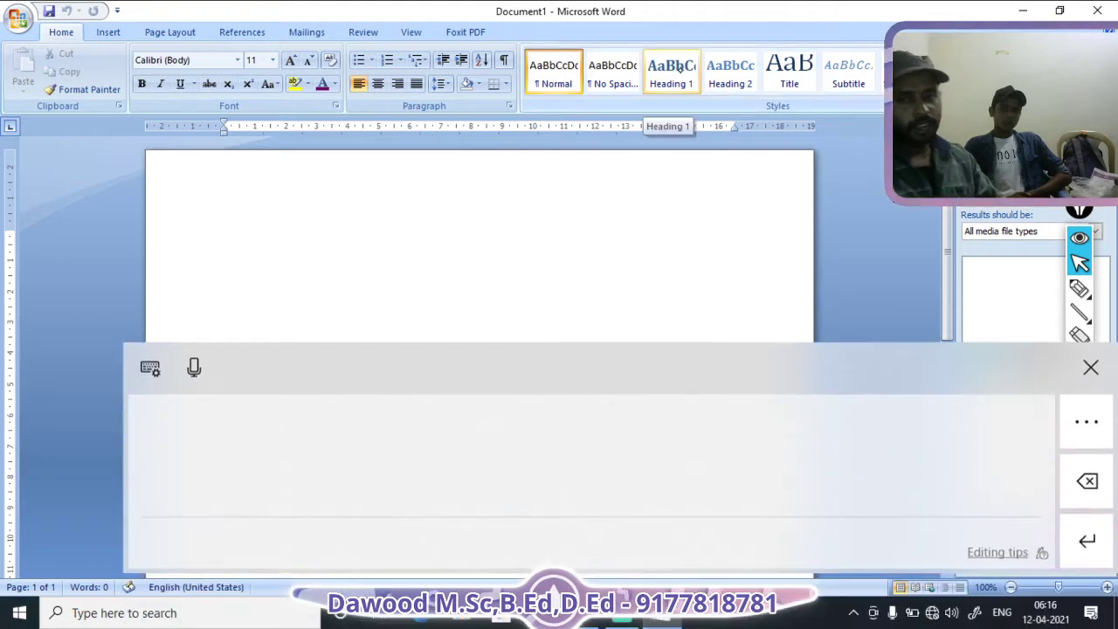
pyautogui.click(1091, 367)
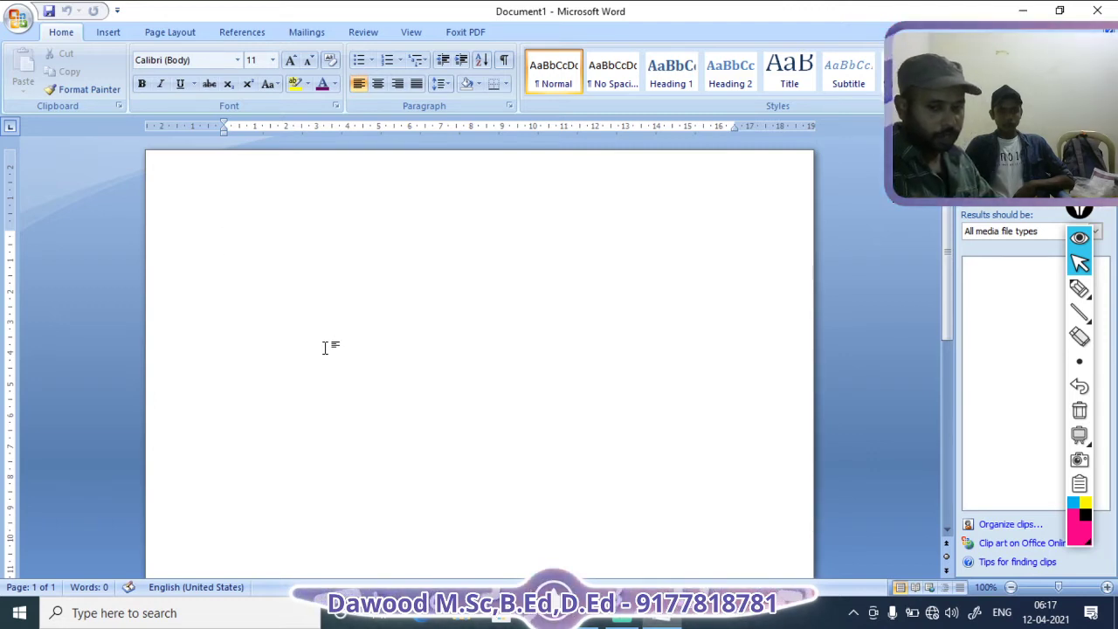
# Step: Open the document "DAWOOD COMPUTER EDUCATION" from the Documents folder and show its beginning
pyautogui.hotkey('ctrl', 'o')
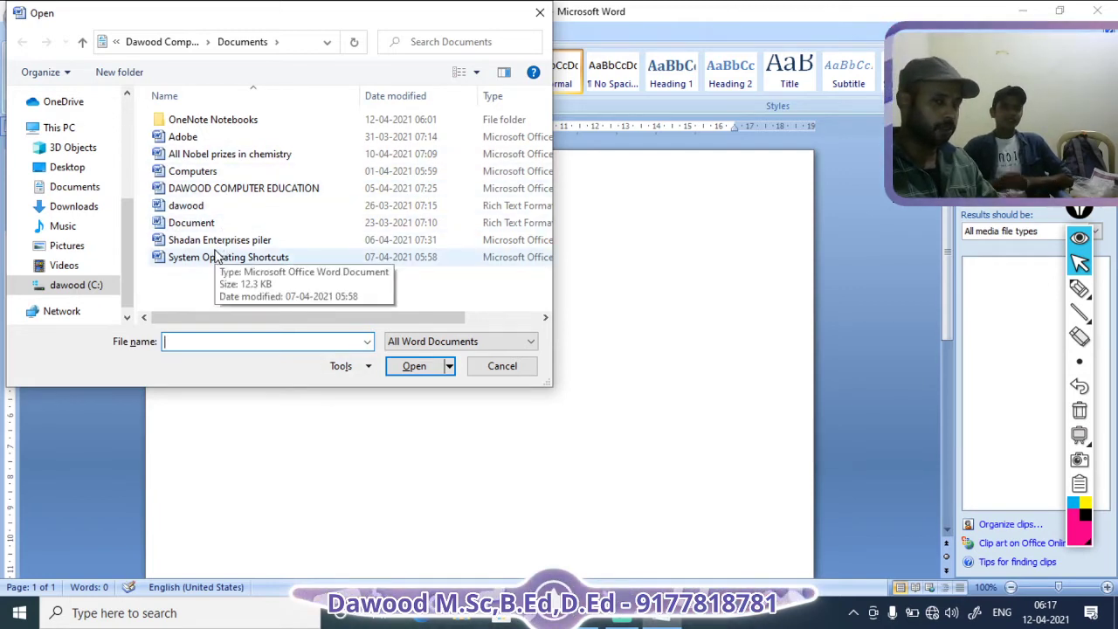
pyautogui.click(221, 190)
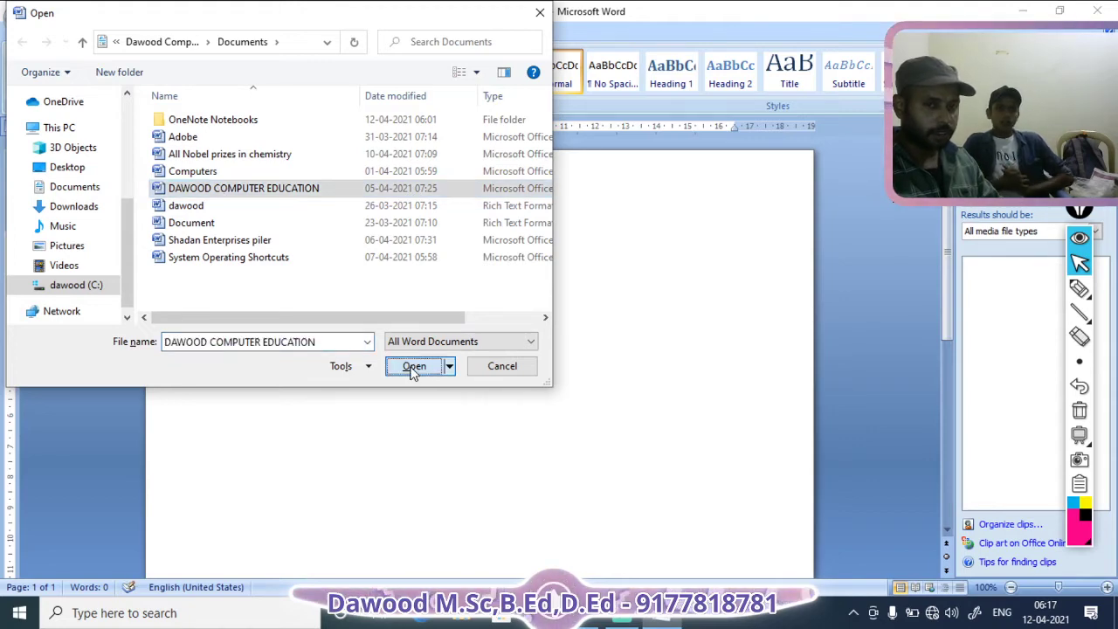
pyautogui.click(412, 367)
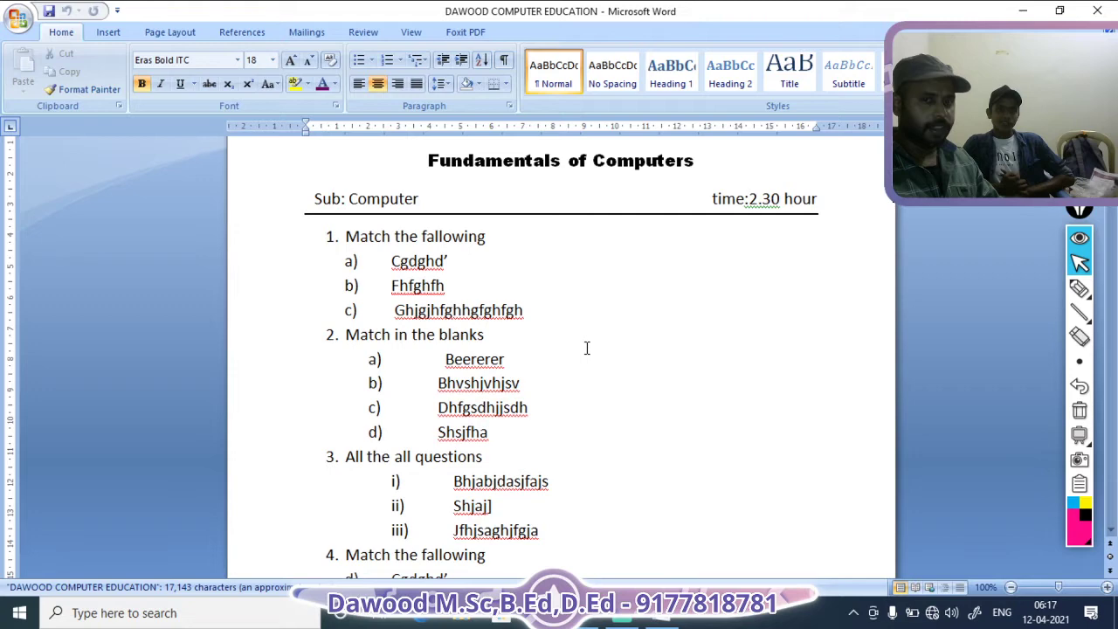
pyautogui.scroll(3, 582, 334)
pyautogui.scroll(-3, 479, 329)
pyautogui.scroll(3, 462, 327)
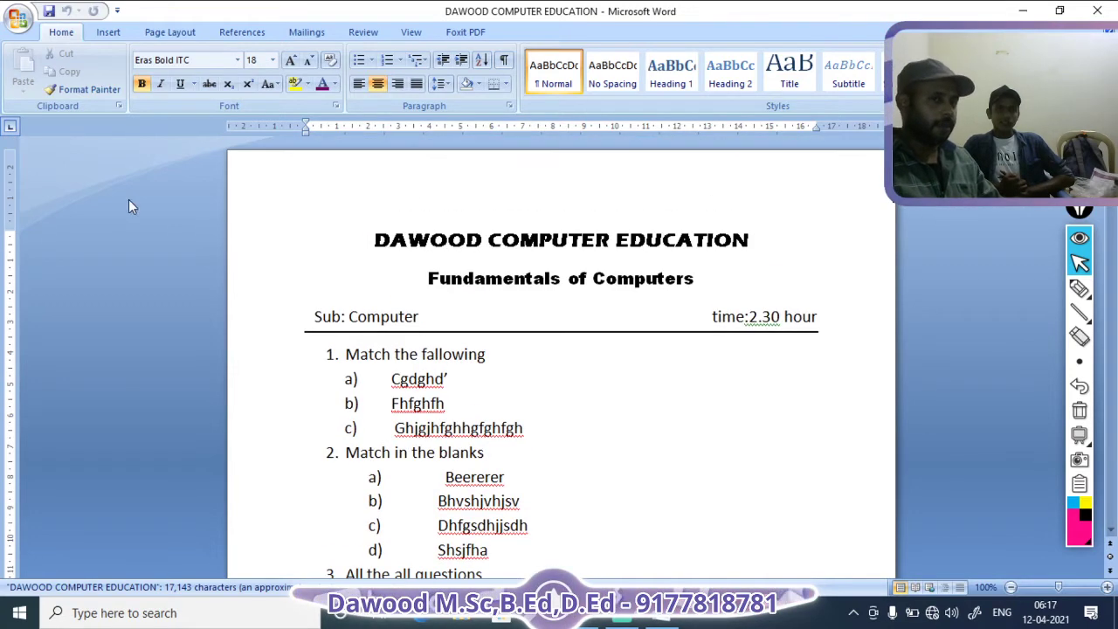
pyautogui.click(346, 355)
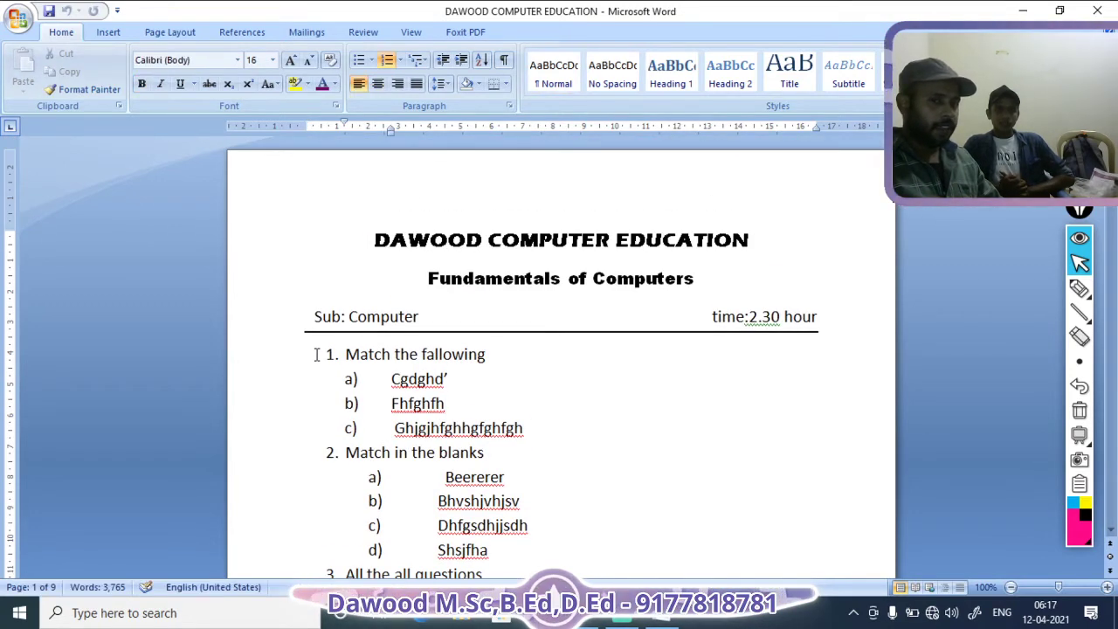
pyautogui.moveTo(345, 356); pyautogui.dragTo(551, 545)
pyautogui.scroll(-3, 568, 506)
pyautogui.click(505, 359)
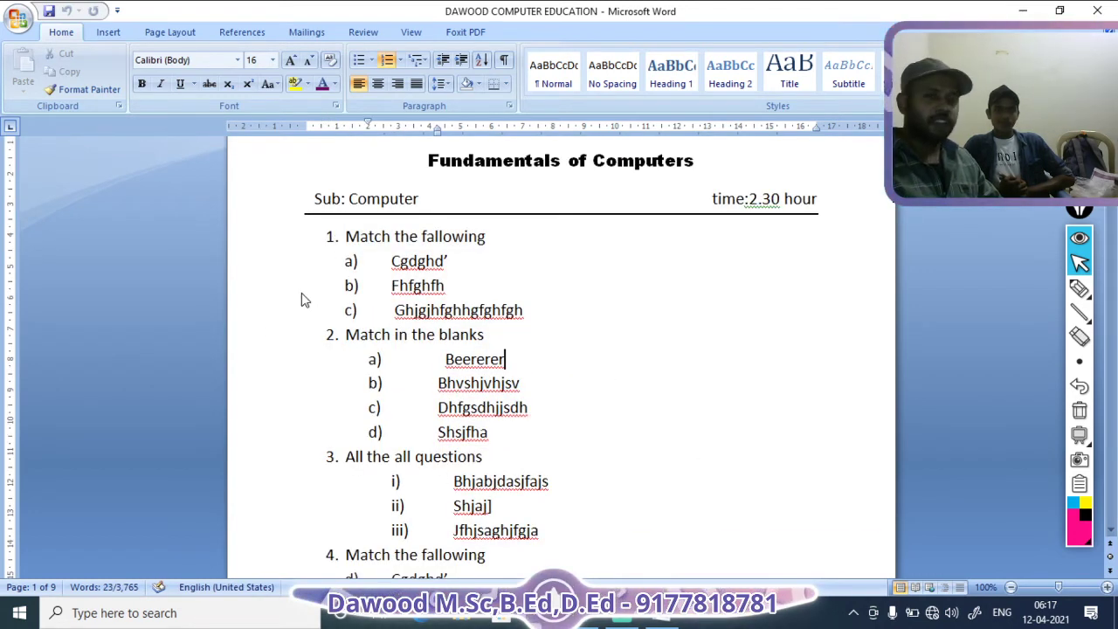
# Step: Copy questions 1 to 4 together with their sub-items
pyautogui.moveTo(346, 237); pyautogui.dragTo(520, 327)
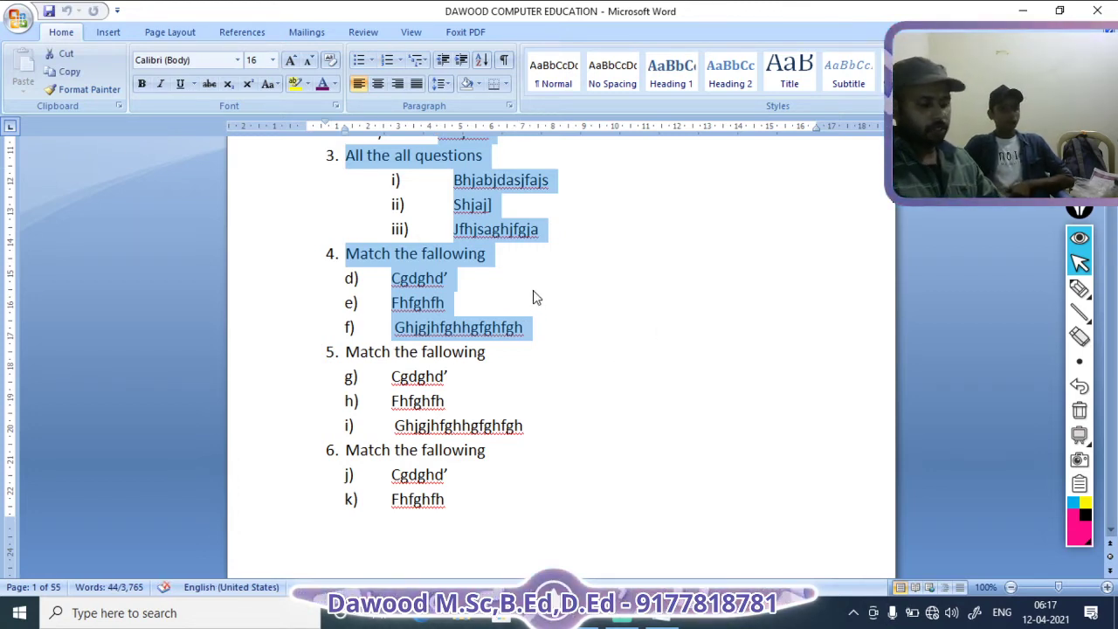
pyautogui.click(83, 72)
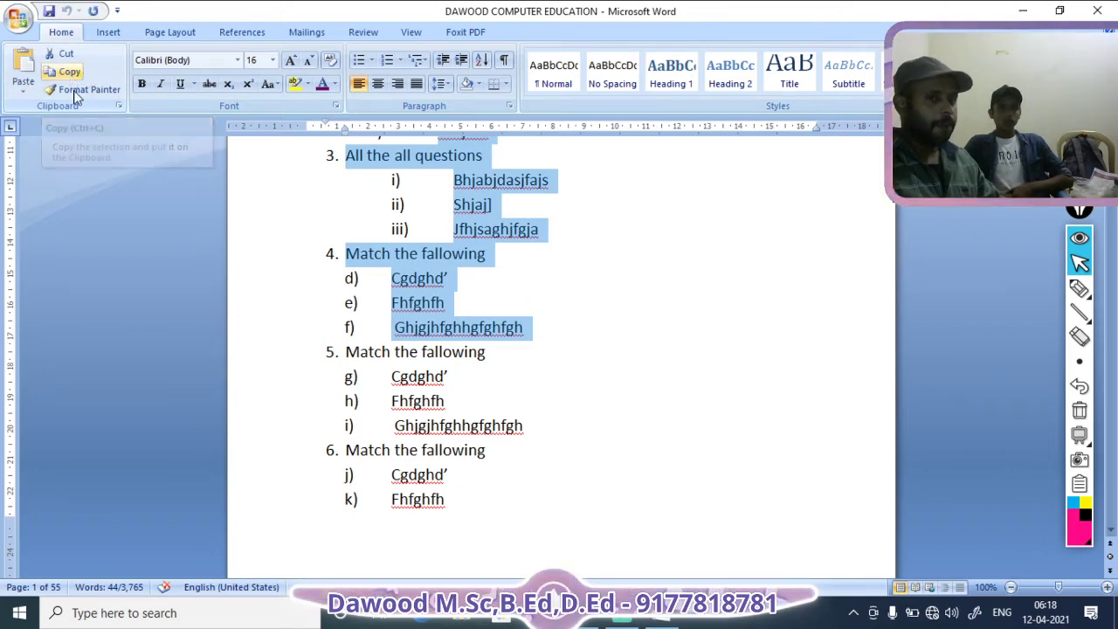
# Step: Add a new line after the last sub-item of question 20 and paste the copied questions there
pyautogui.scroll(-1, 635, 298)
pyautogui.scroll(-20, 635, 298)
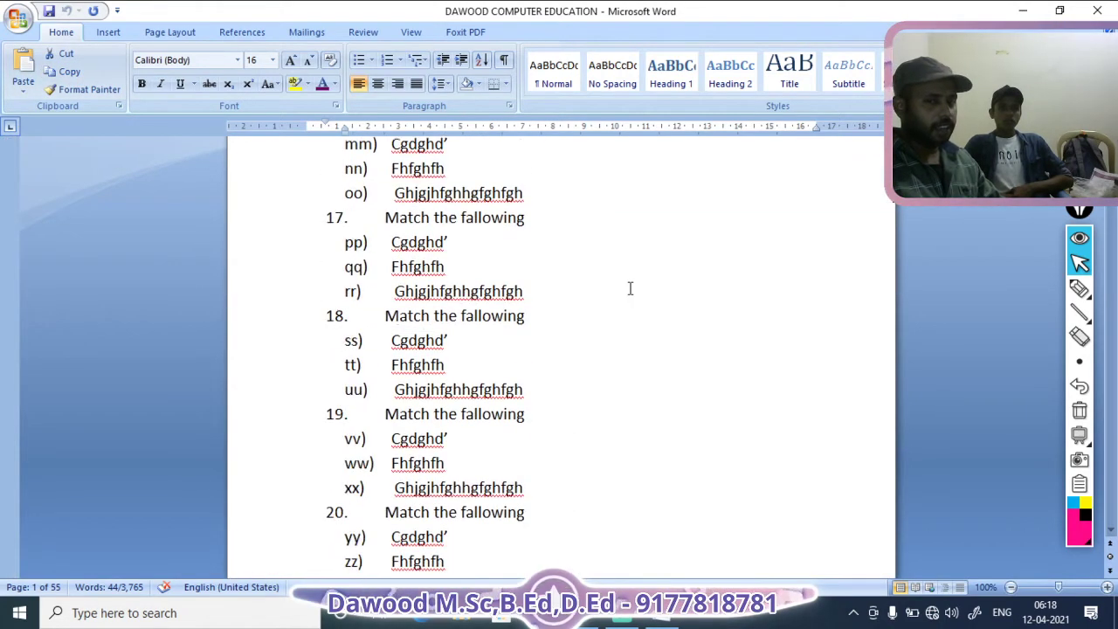
pyautogui.click(544, 285)
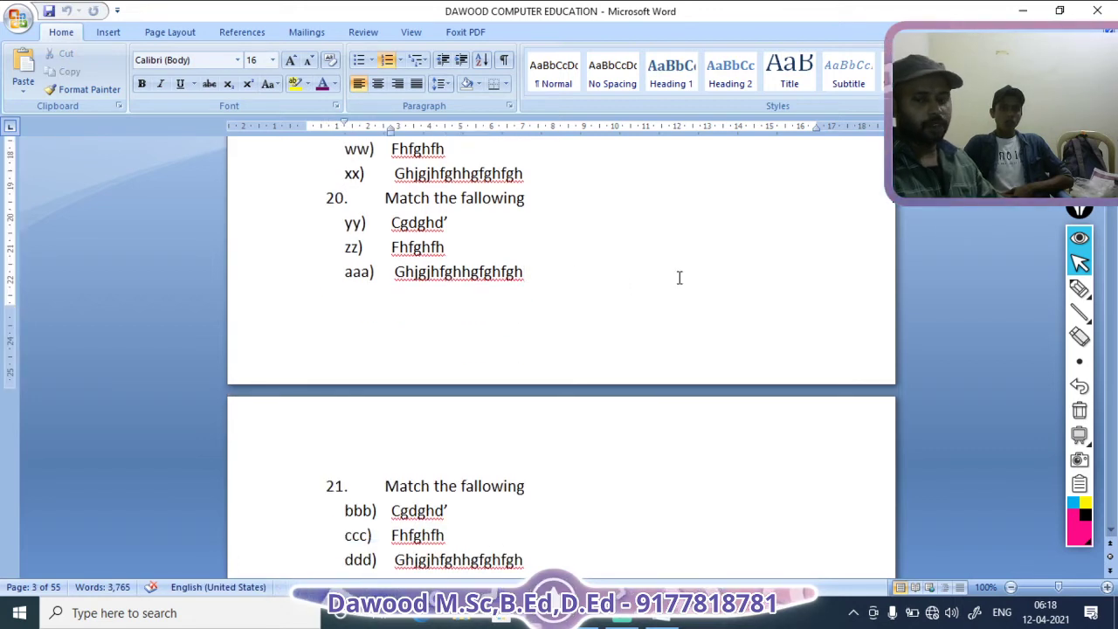
pyautogui.press('Return')
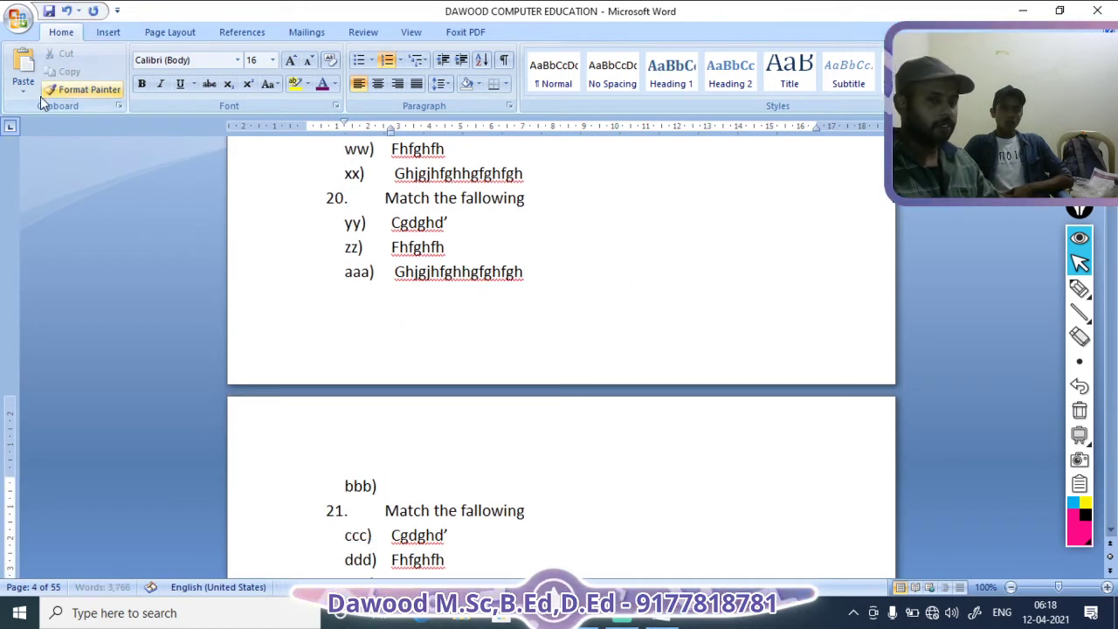
pyautogui.click(24, 66)
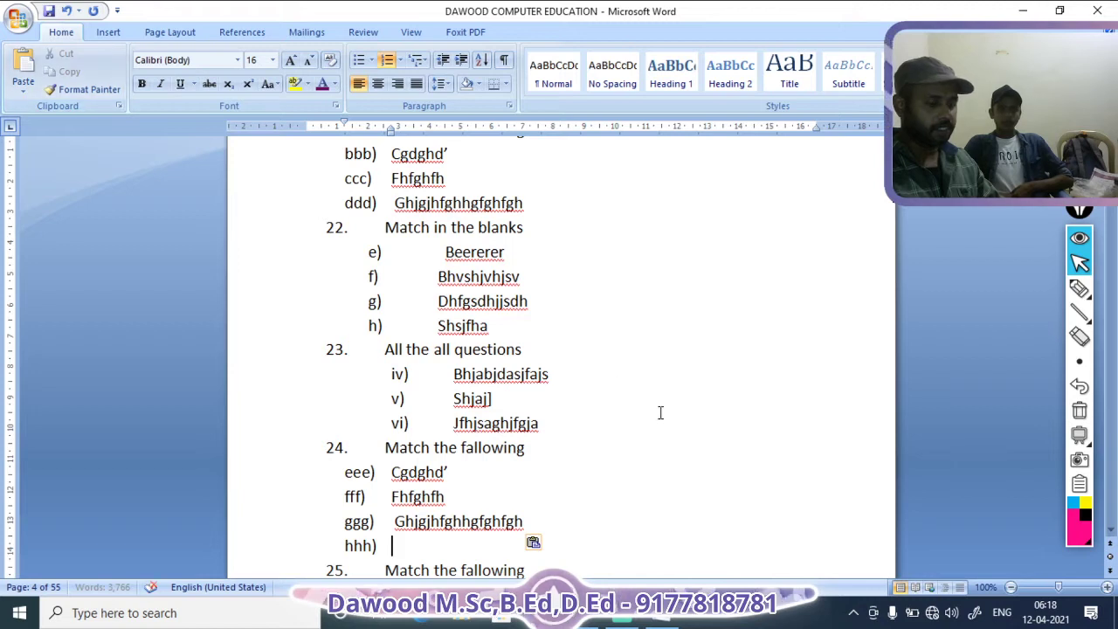
# Step: Cut the text from question 23, "All the all questions", through sub-item jjj) of question 25
pyautogui.scroll(-3, 613, 432)
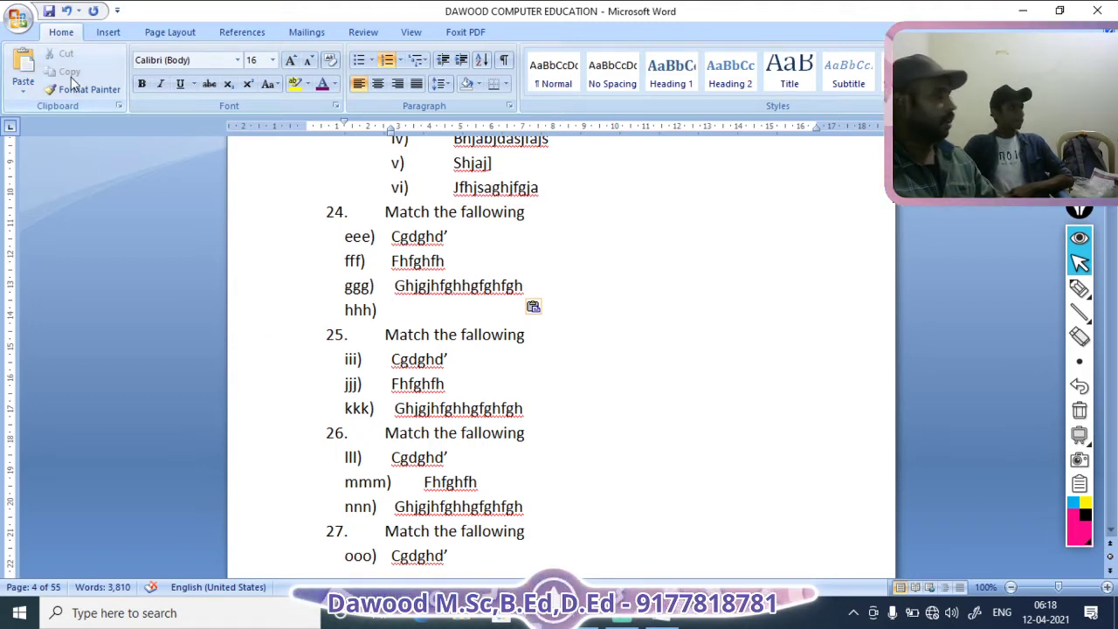
pyautogui.scroll(2, 411, 336)
pyautogui.click(313, 236)
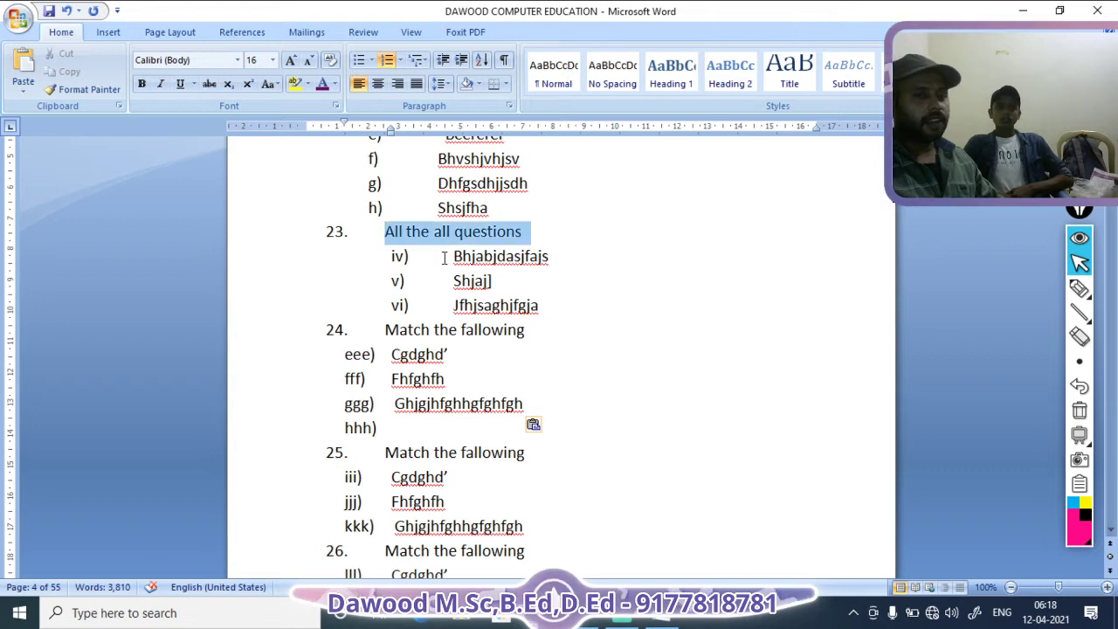
pyautogui.moveTo(444, 258); pyautogui.dragTo(608, 495)
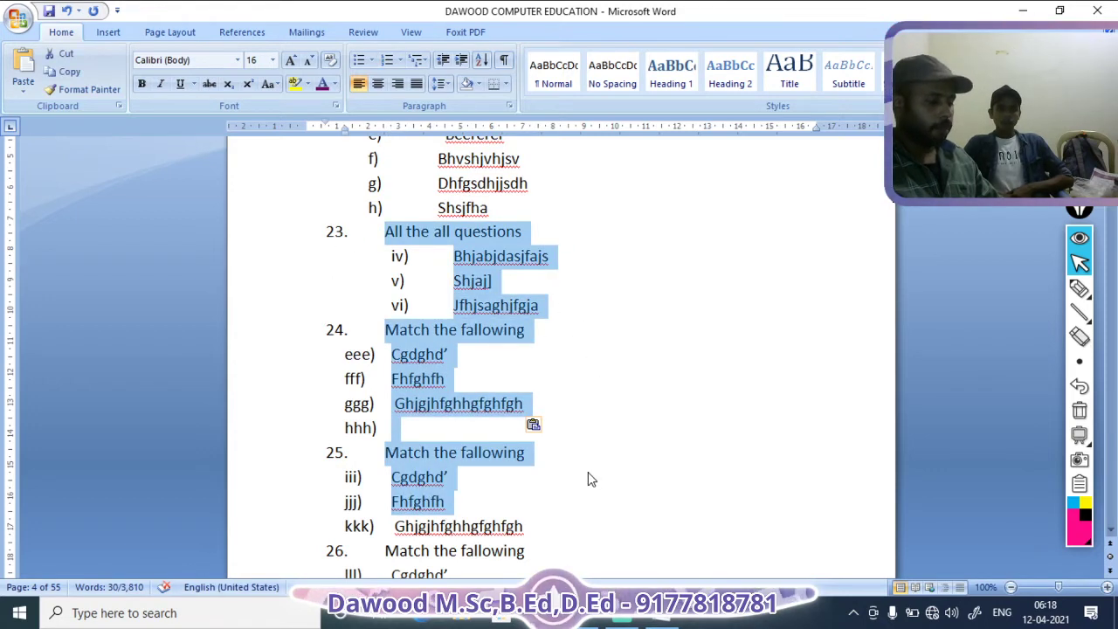
pyautogui.click(63, 59)
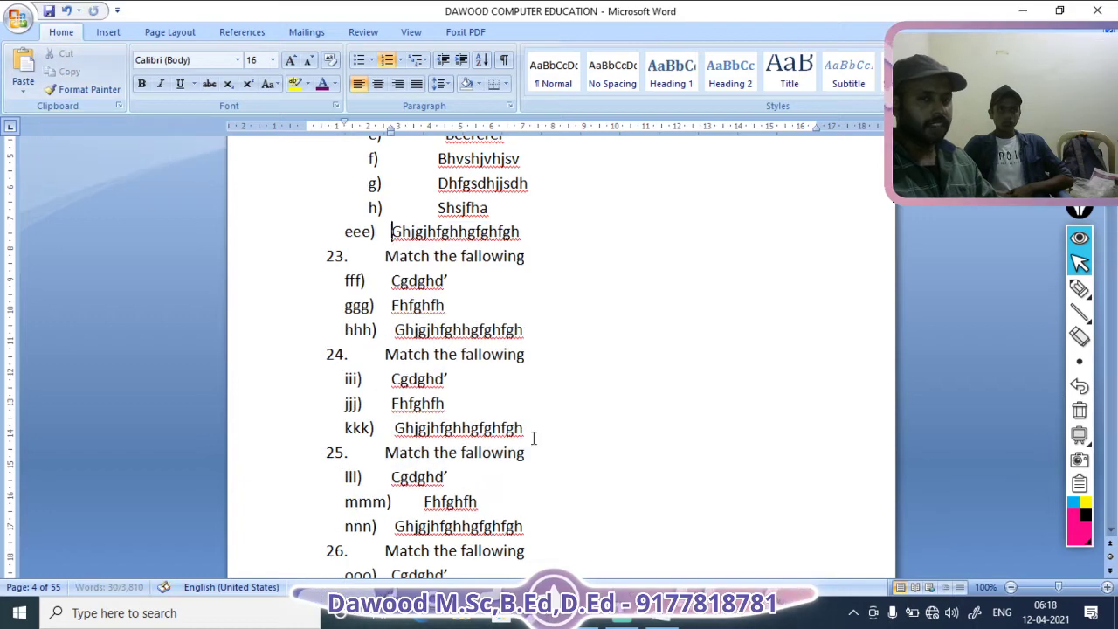
# Step: Paste the cut questions at the end of the document, below the empty item iv) on the last page
pyautogui.scroll(-2, 592, 310)
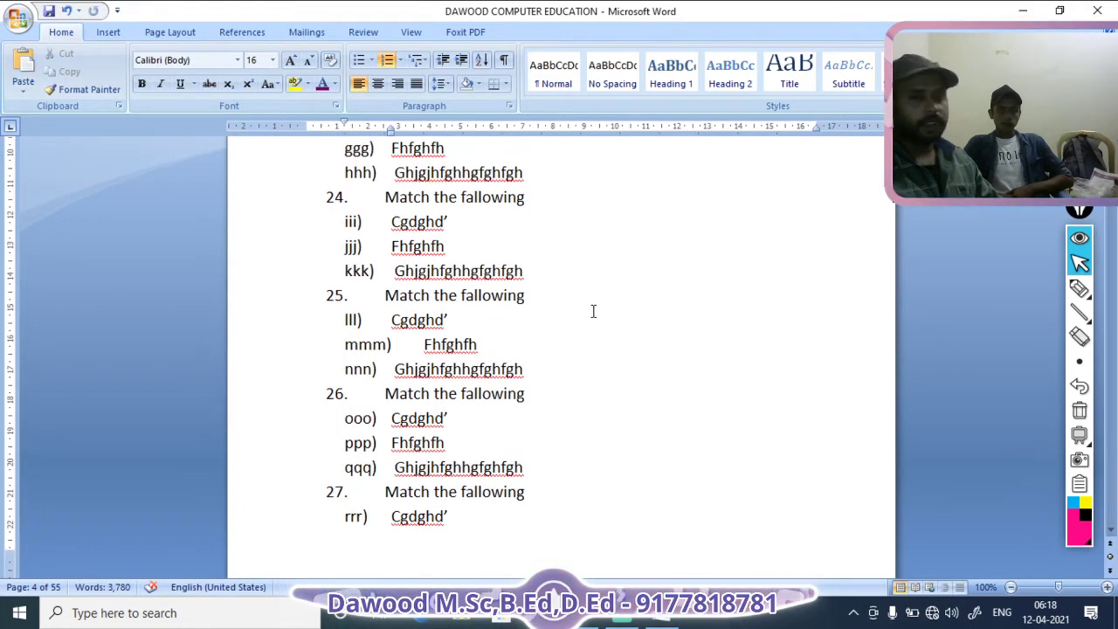
pyautogui.scroll(2, 591, 312)
pyautogui.scroll(-20, 587, 336)
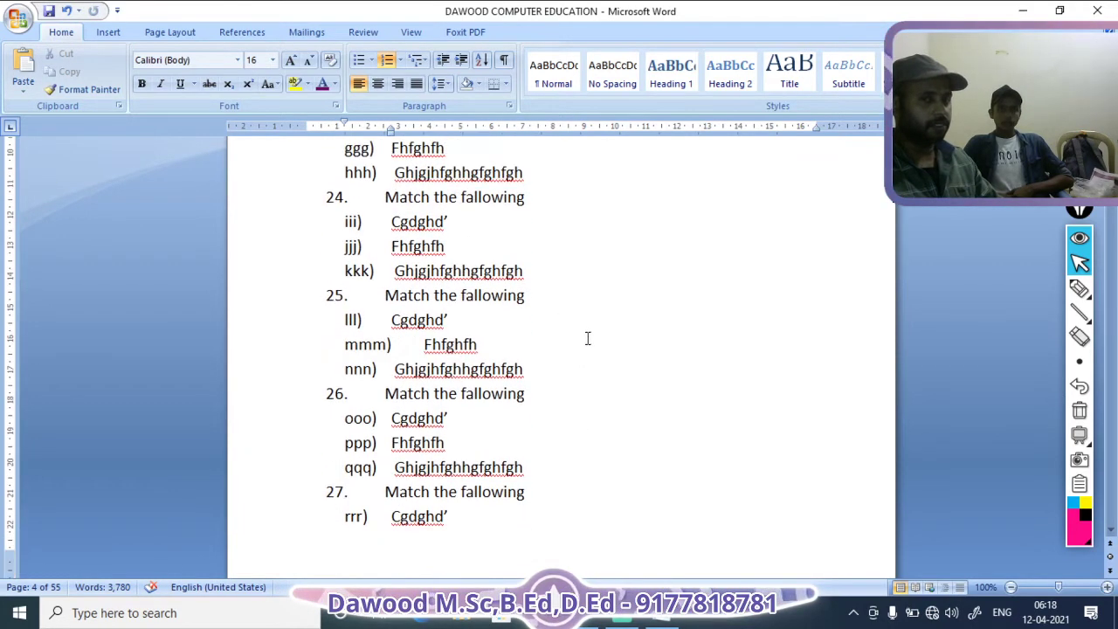
pyautogui.scroll(-20, 587, 337)
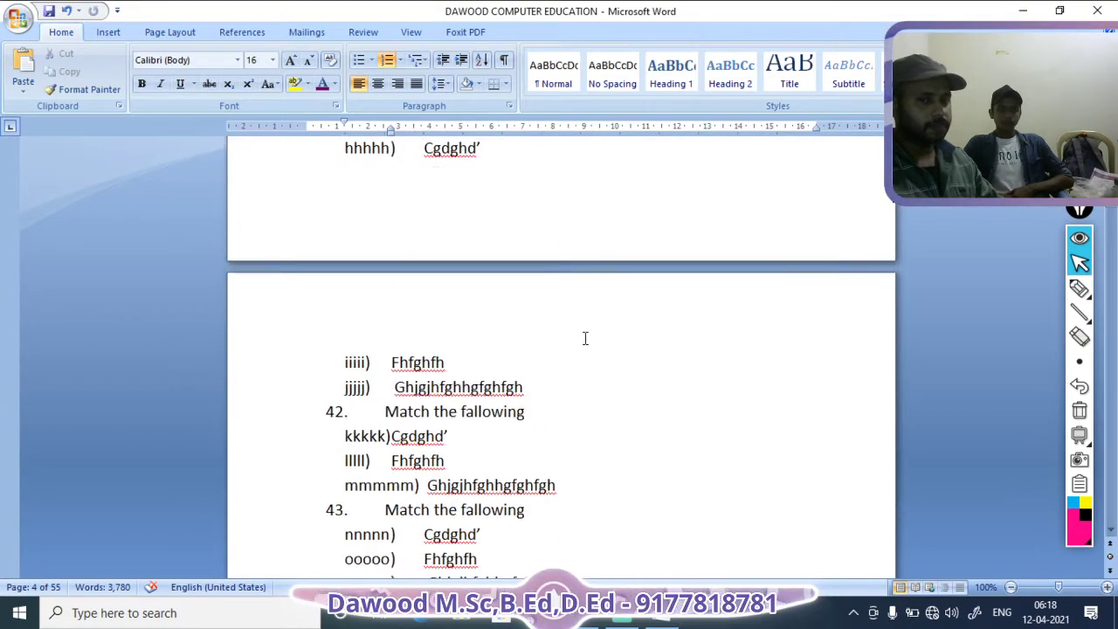
pyautogui.scroll(-4, 580, 343)
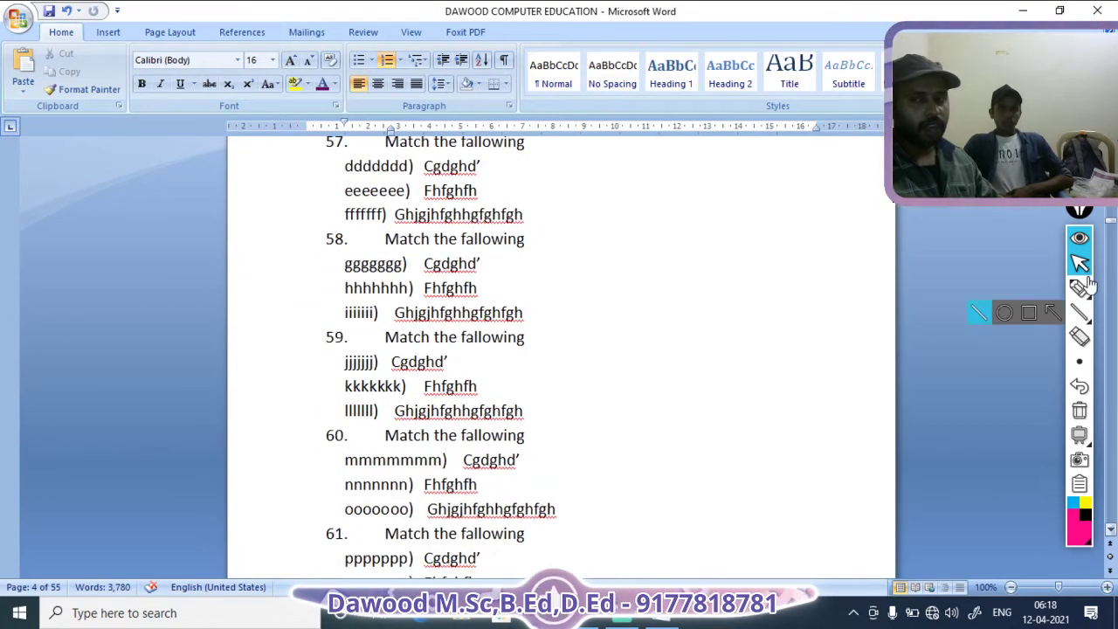
pyautogui.moveTo(1111, 220); pyautogui.dragTo(1114, 597)
pyautogui.moveTo(1115, 549); pyautogui.dragTo(1111, 519)
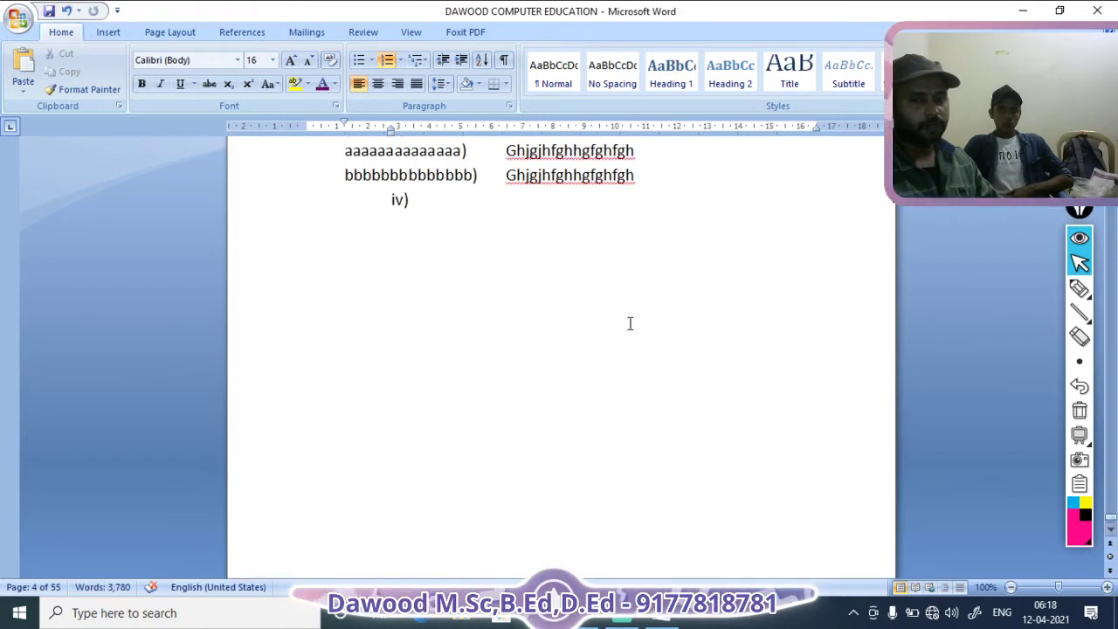
pyautogui.click(576, 307)
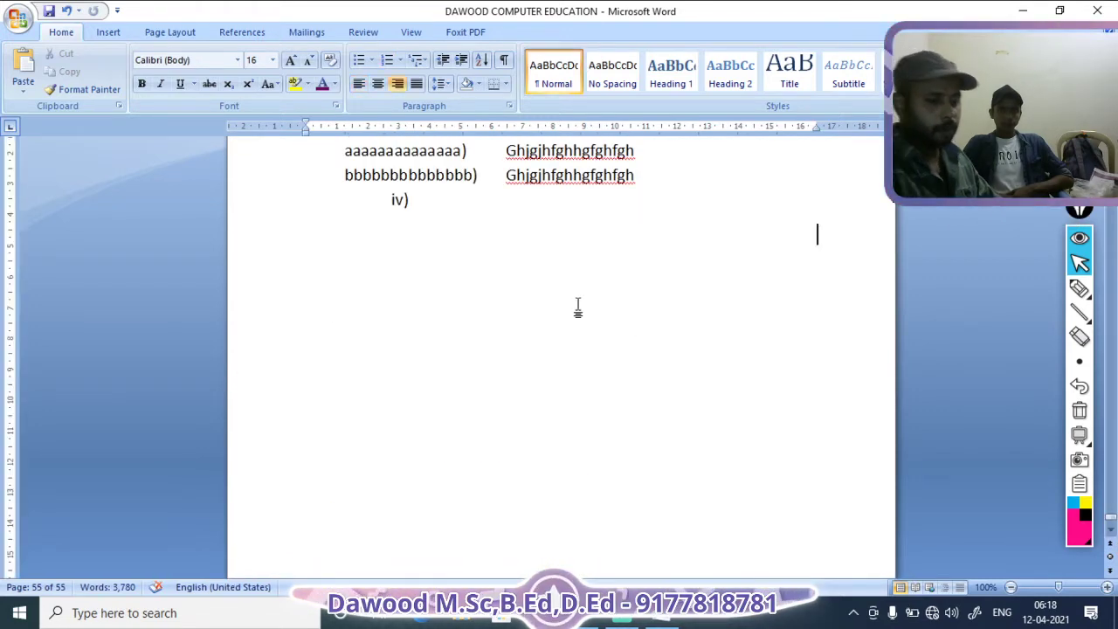
pyautogui.hotkey('ctrl', 'v')
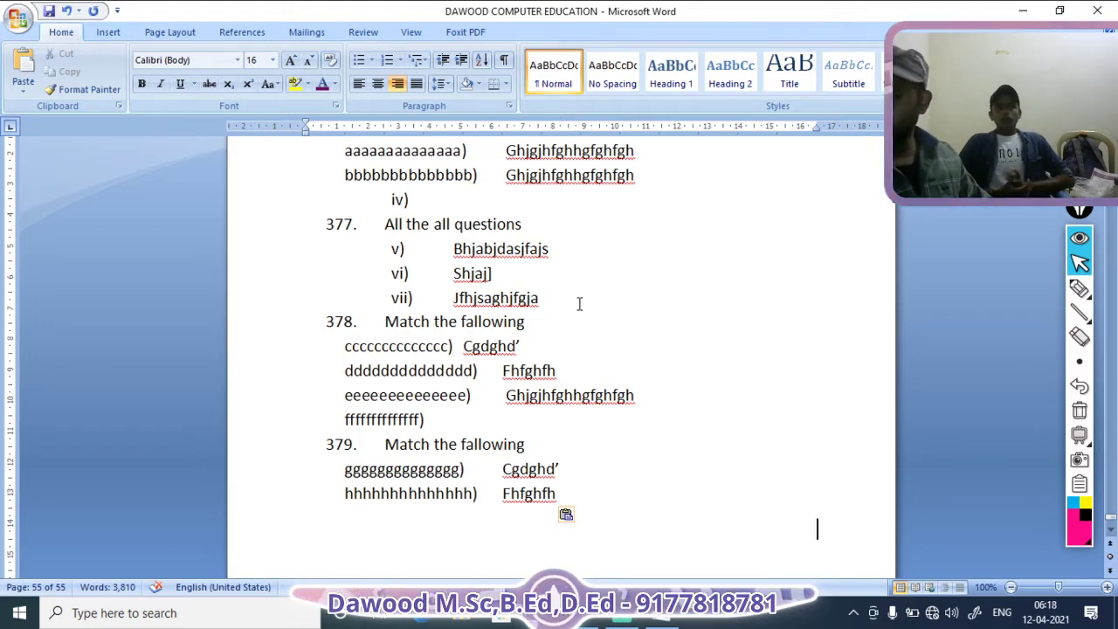
# Step: Insert an empty numbered item before question 1 on the first page and split "Match the fallowing" into two items after "Match"
pyautogui.scroll(20, 357, 241)
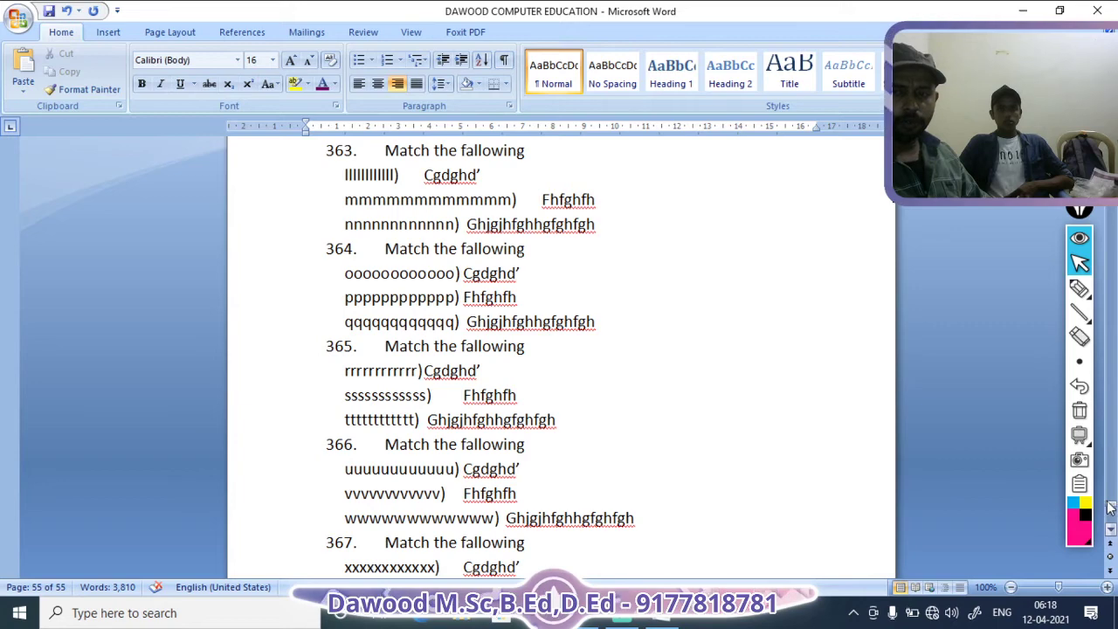
pyautogui.moveTo(1110, 504); pyautogui.dragTo(1110, 136)
pyautogui.click(342, 355)
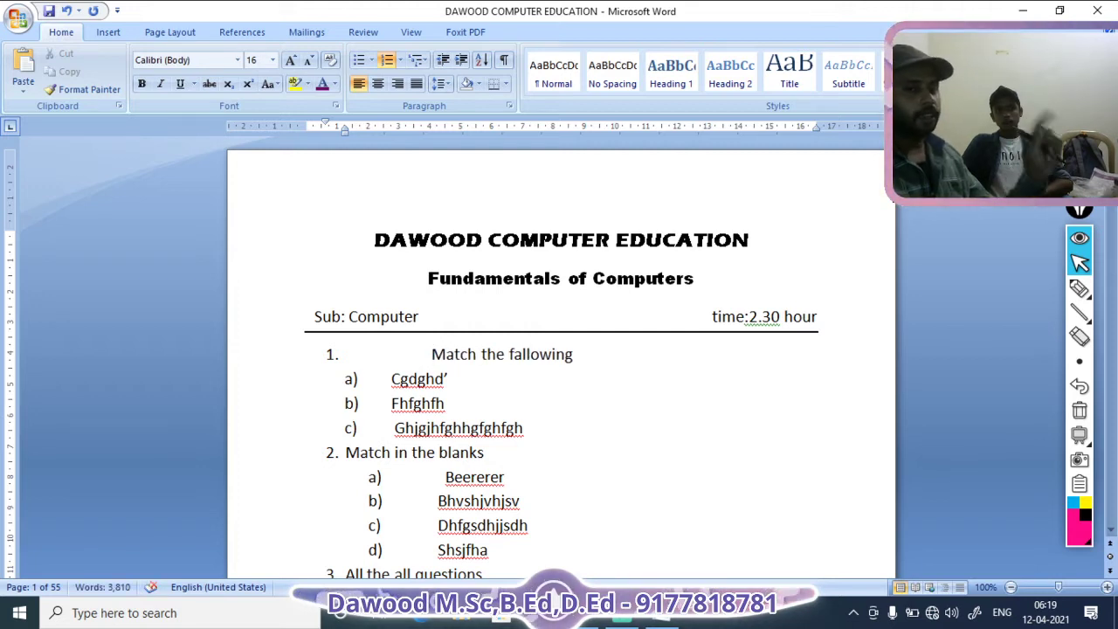
pyautogui.press('Return')
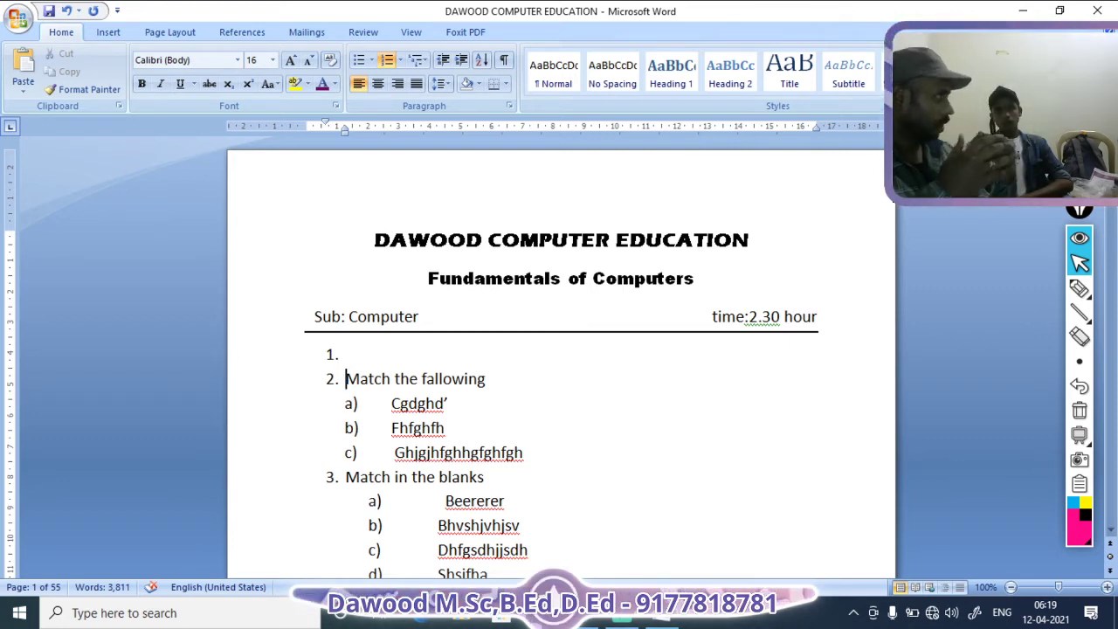
pyautogui.click(395, 378)
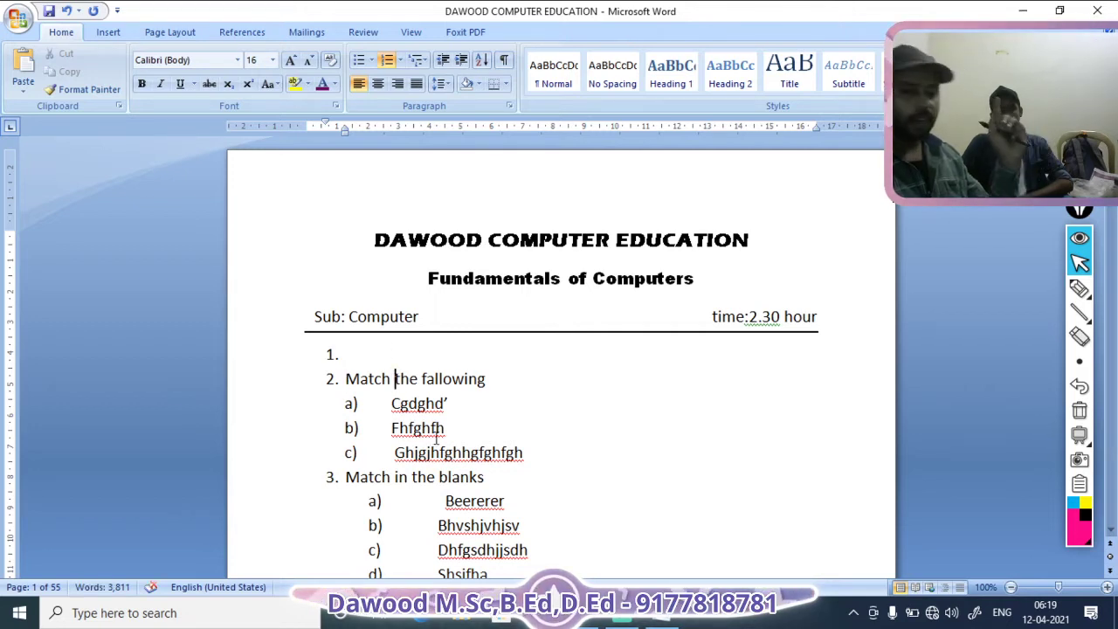
pyautogui.press('Return')
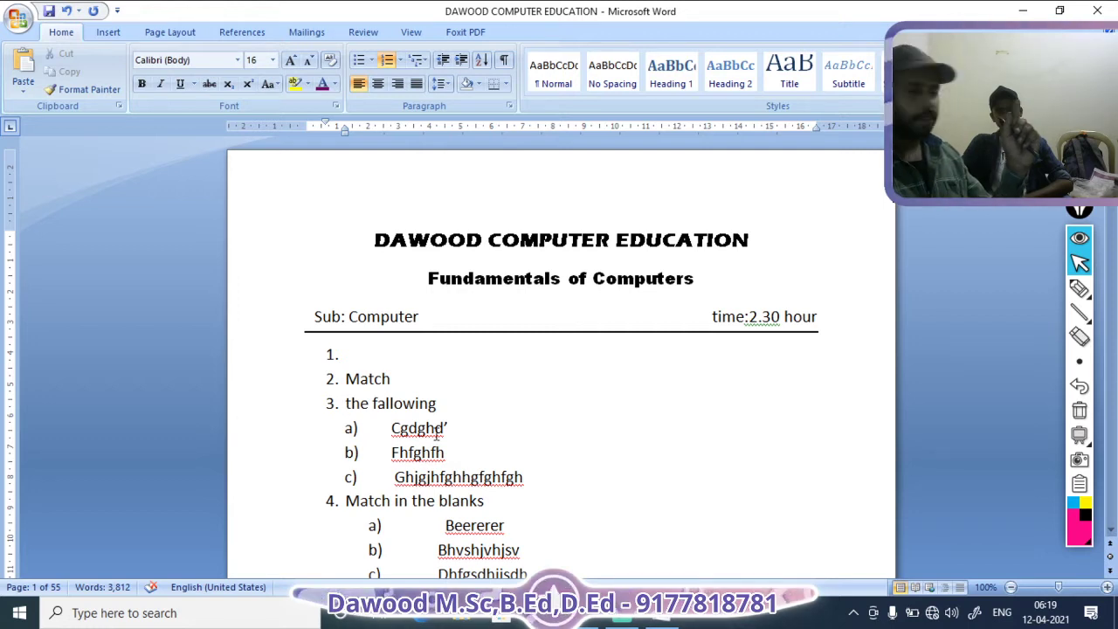
# Step: Delete the text "the fallowing" and remove the empty list item it leaves behind
pyautogui.scroll(-3, 435, 447)
pyautogui.scroll(1, 404, 399)
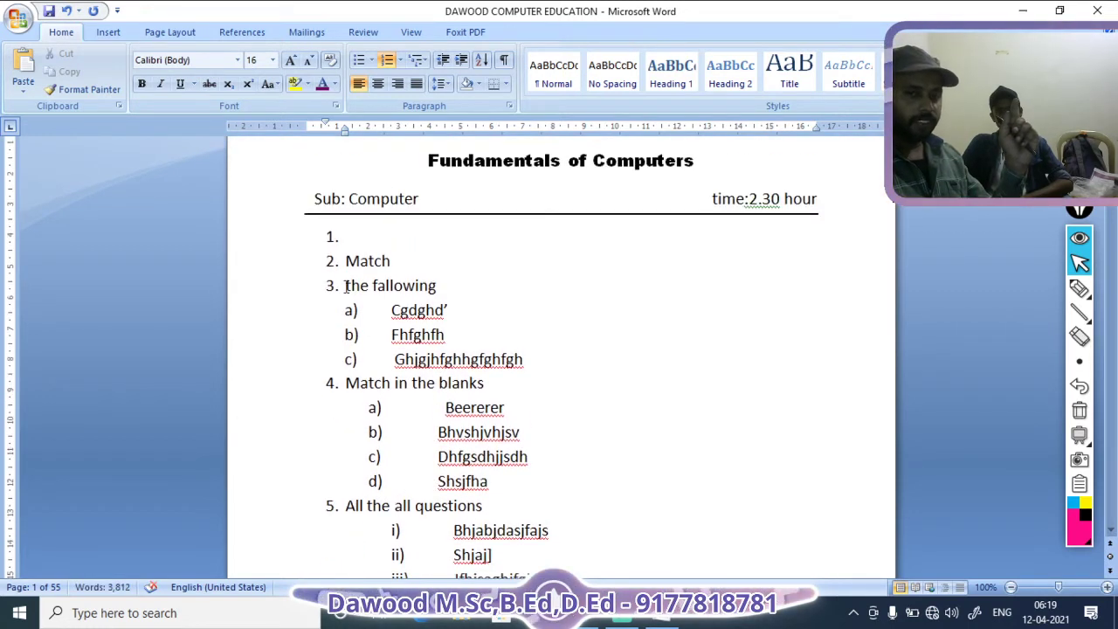
pyautogui.moveTo(347, 286); pyautogui.dragTo(437, 286)
pyautogui.press('BackSpace')
pyautogui.press('Tab')
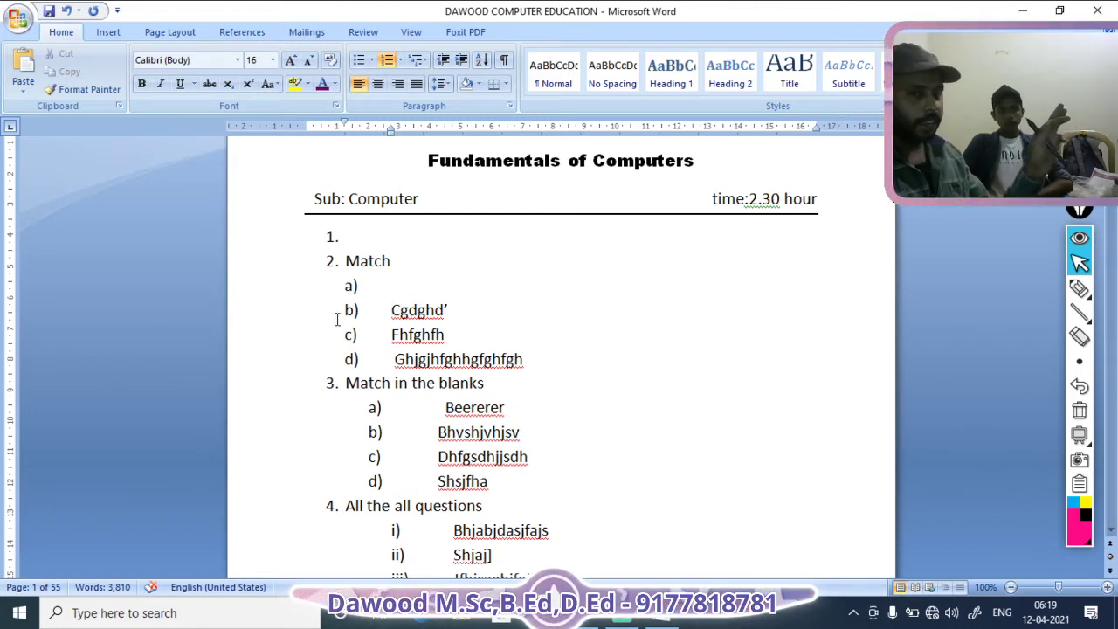
pyautogui.press('BackSpace')
pyautogui.press('BackSpace')
pyautogui.press('BackSpace')
pyautogui.press('BackSpace')
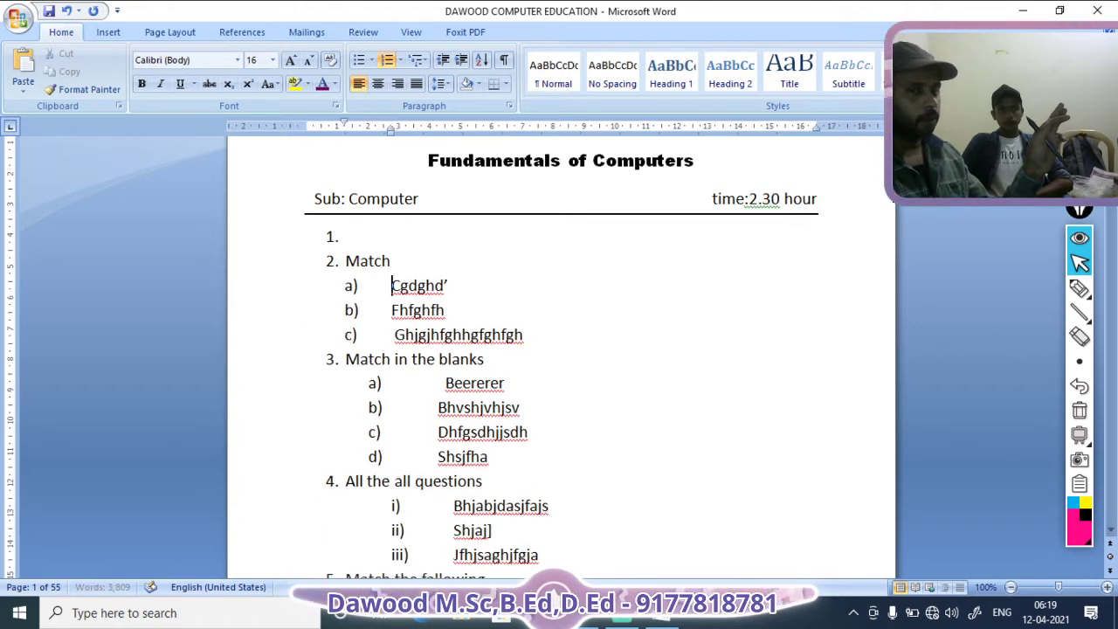
# Step: Join the sub-item "Cgdghd’" onto the "Match" line above it
pyautogui.press('BackSpace')
pyautogui.press('BackSpace')
pyautogui.press('BackSpace')
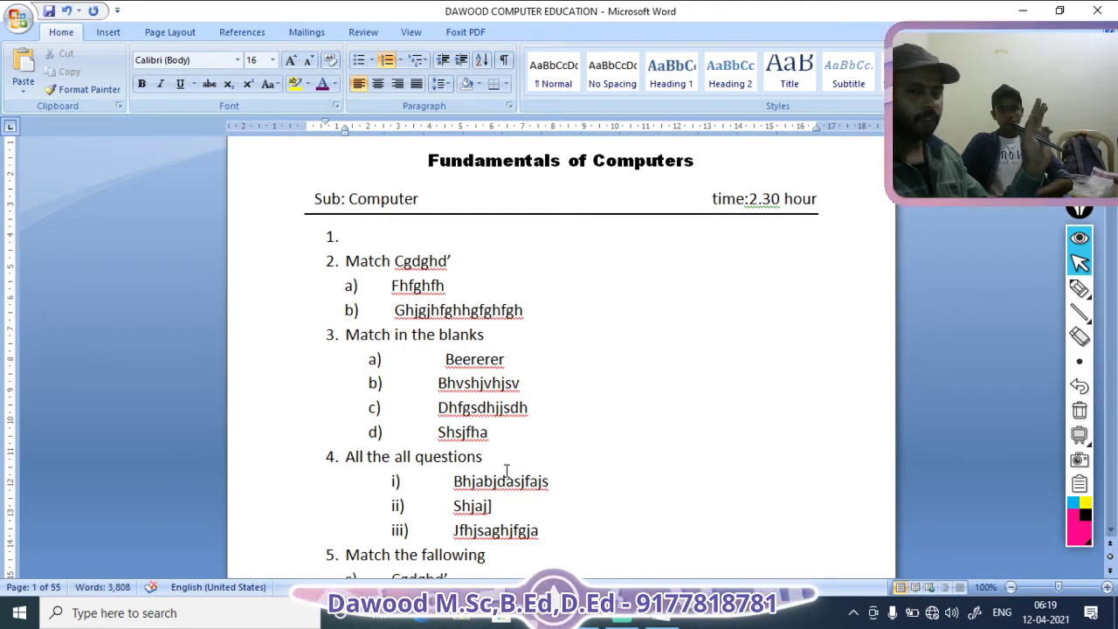
# Step: Insert a run of blank lines after "All the all questions" to push its sub-items down the document
pyautogui.press('Return')
pyautogui.press('Return')
pyautogui.press('Return')
pyautogui.press('Return')
pyautogui.press('Return')
pyautogui.press('Return')
pyautogui.press('Return')
pyautogui.press('Return')
pyautogui.press('Return')
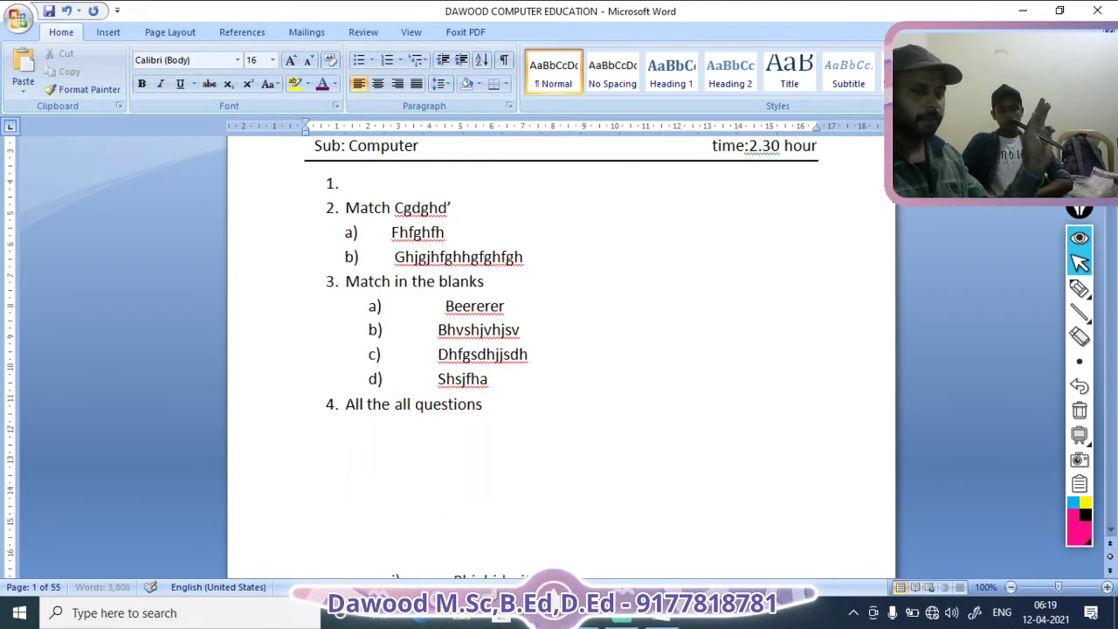
pyautogui.press('Return')
pyautogui.press('Return')
pyautogui.press('Return')
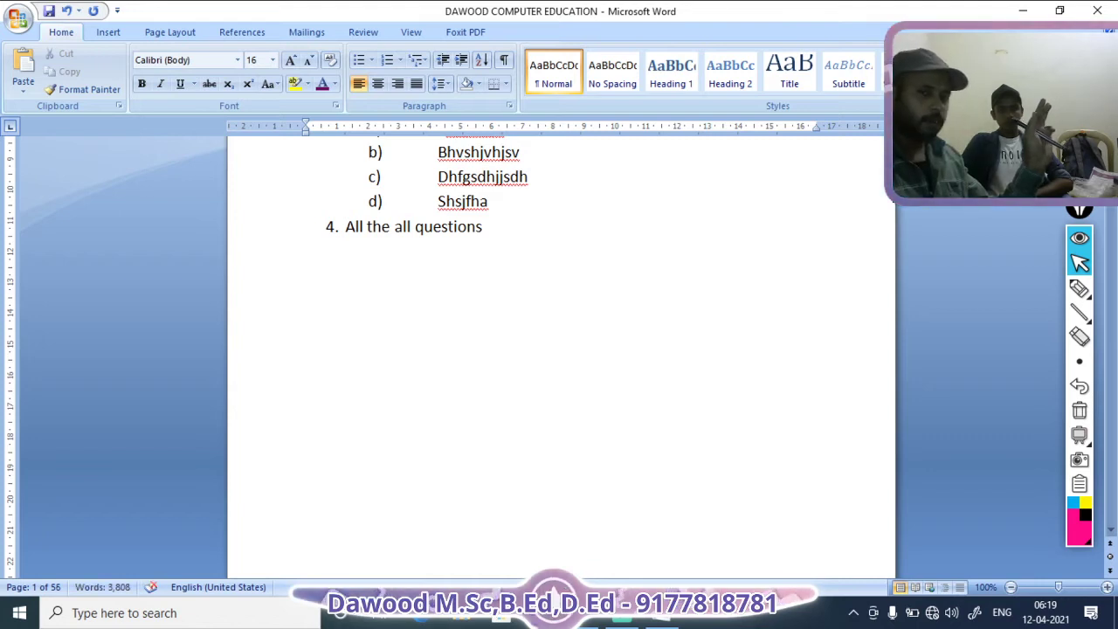
# Step: Enter the lines "gfgfhghjghgjgjyhjhghjf" and "guyfyfyftyftyuy" in the blank space below "All the all questions"
pyautogui.scroll(1, 485, 443)
pyautogui.scroll(-1, 463, 441)
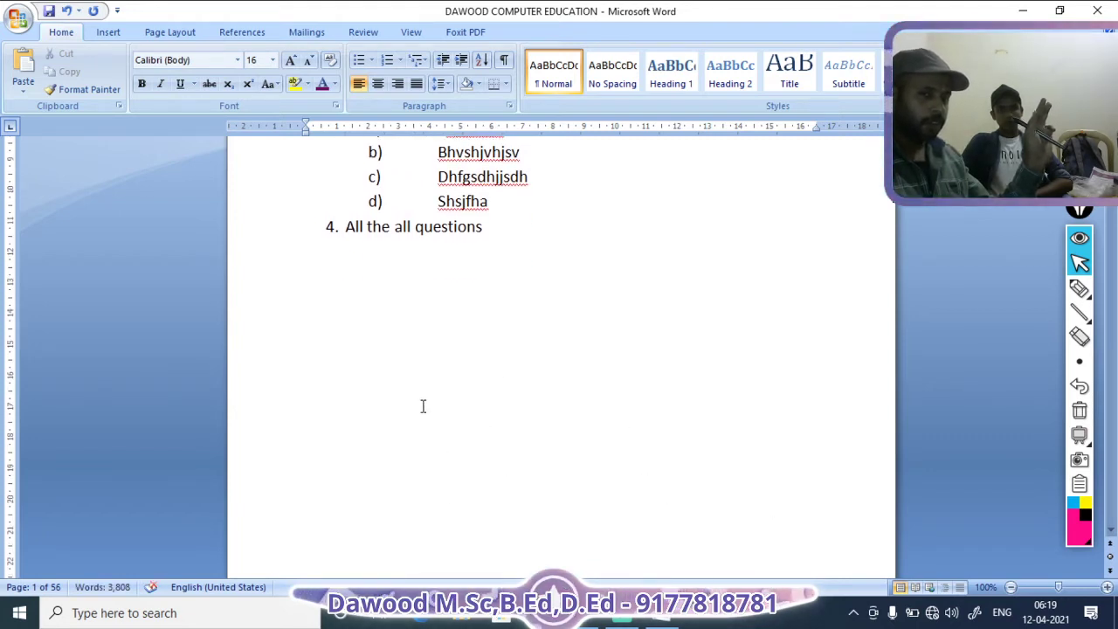
pyautogui.scroll(-1, 329, 364)
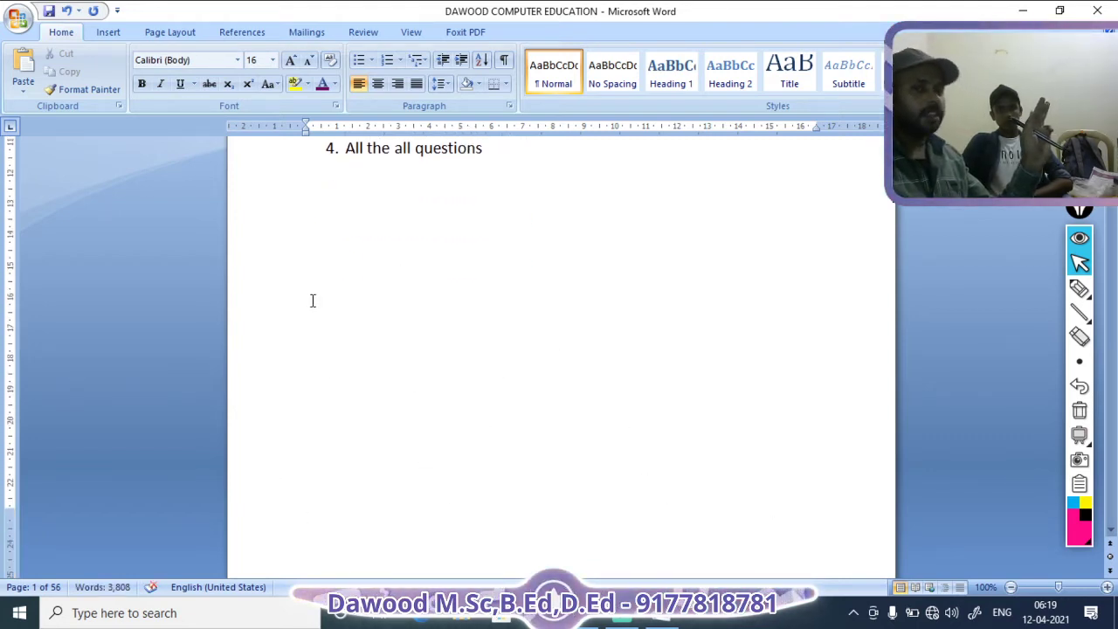
pyautogui.click(341, 199)
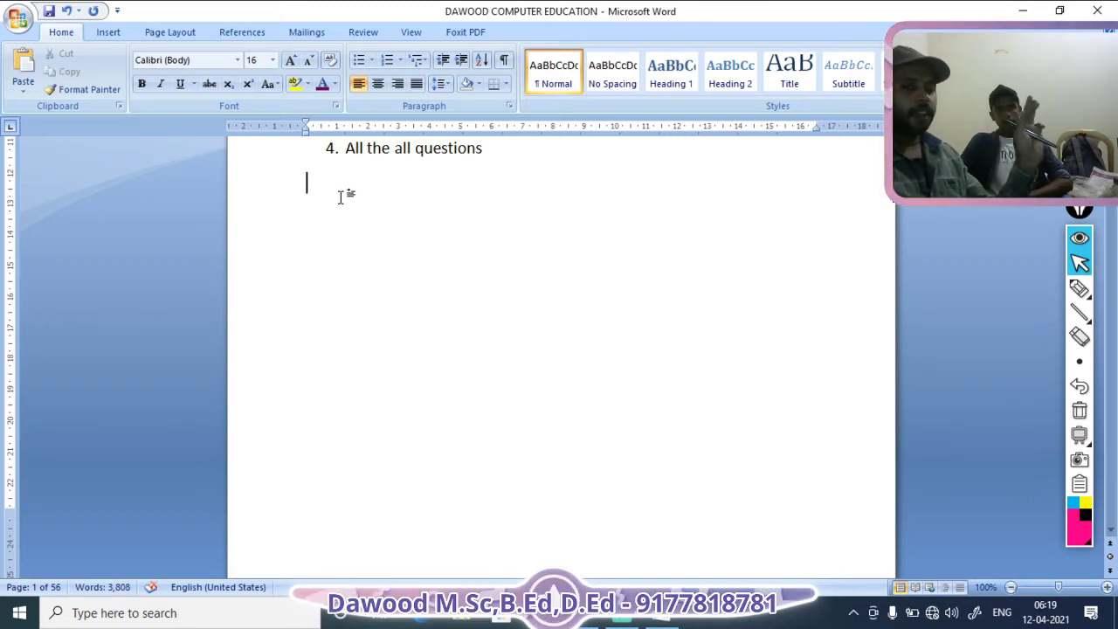
pyautogui.write('gfgfhghjghgjgjyhjhghj')
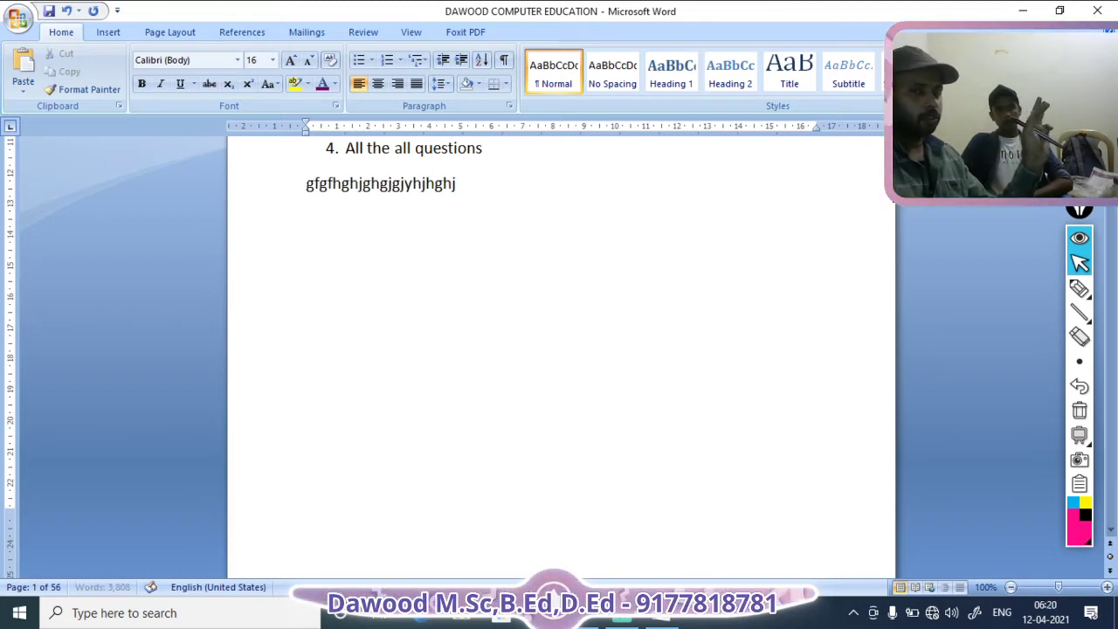
pyautogui.write('f')
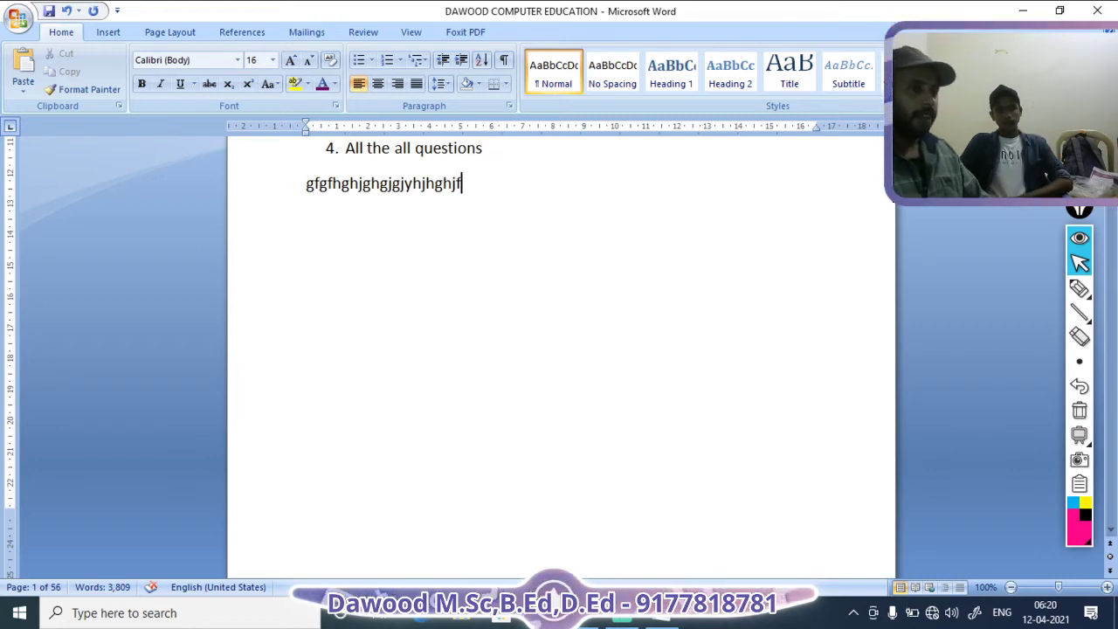
pyautogui.press('Return')
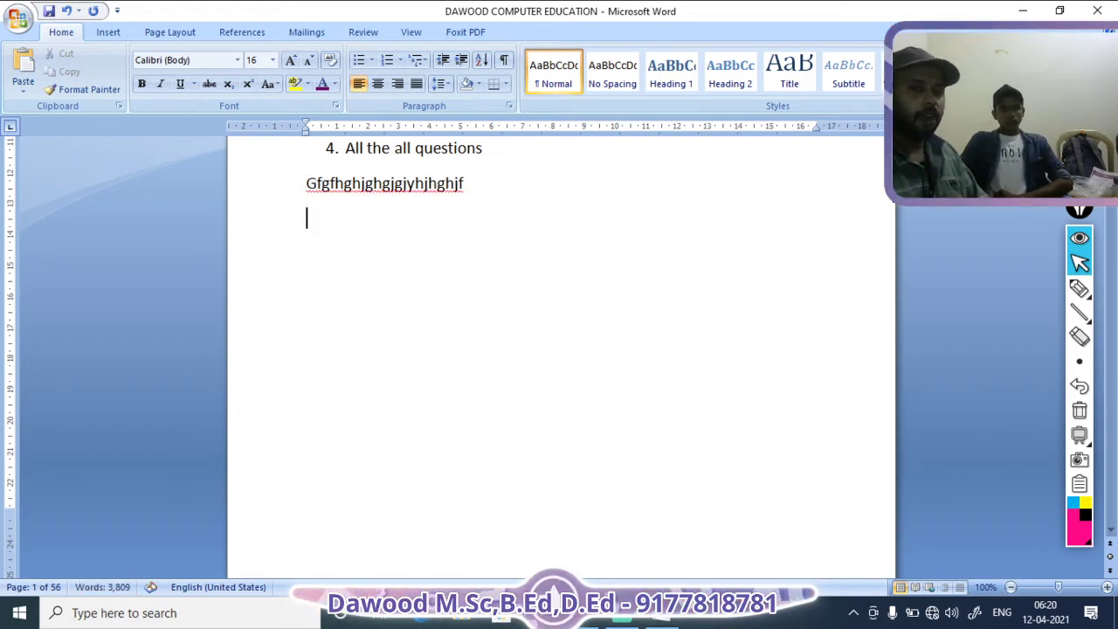
pyautogui.write('guyfyfyftyftyuy')
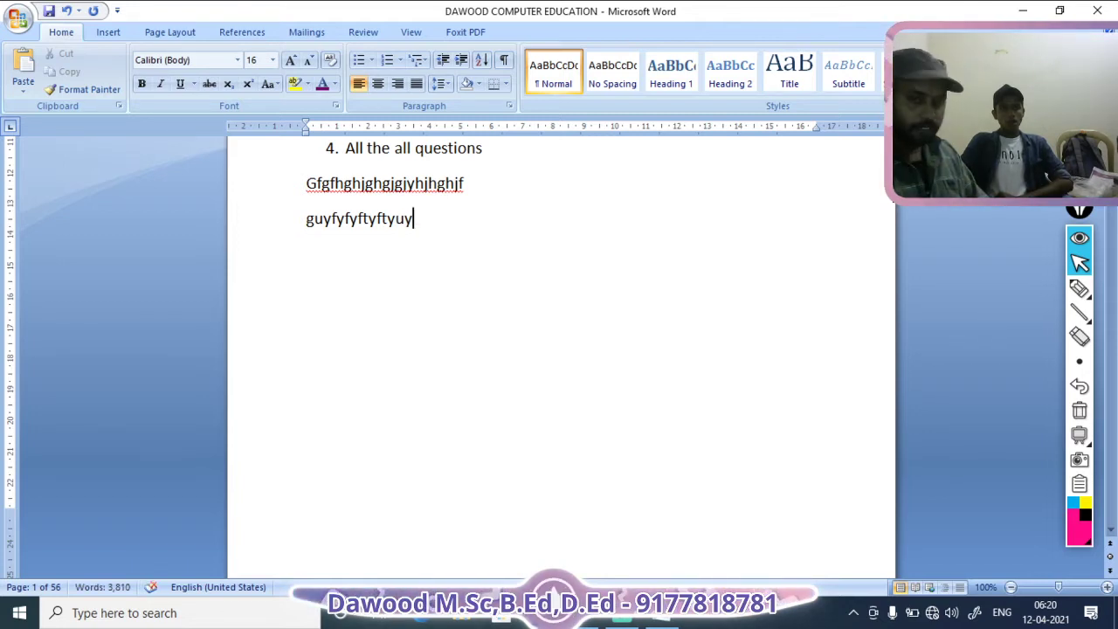
# Step: Add blank lines below "guyfyfyftyftyuy" until the cursor reaches the following page
pyautogui.press('Return')
pyautogui.press('Return')
pyautogui.press('Return')
pyautogui.press('Return')
pyautogui.press('Return')
pyautogui.press('Return')
pyautogui.press('Return')
pyautogui.press('Return')
pyautogui.press('Return')
pyautogui.press('Return')
pyautogui.press('Return')
pyautogui.press('Return')
pyautogui.press('Return')
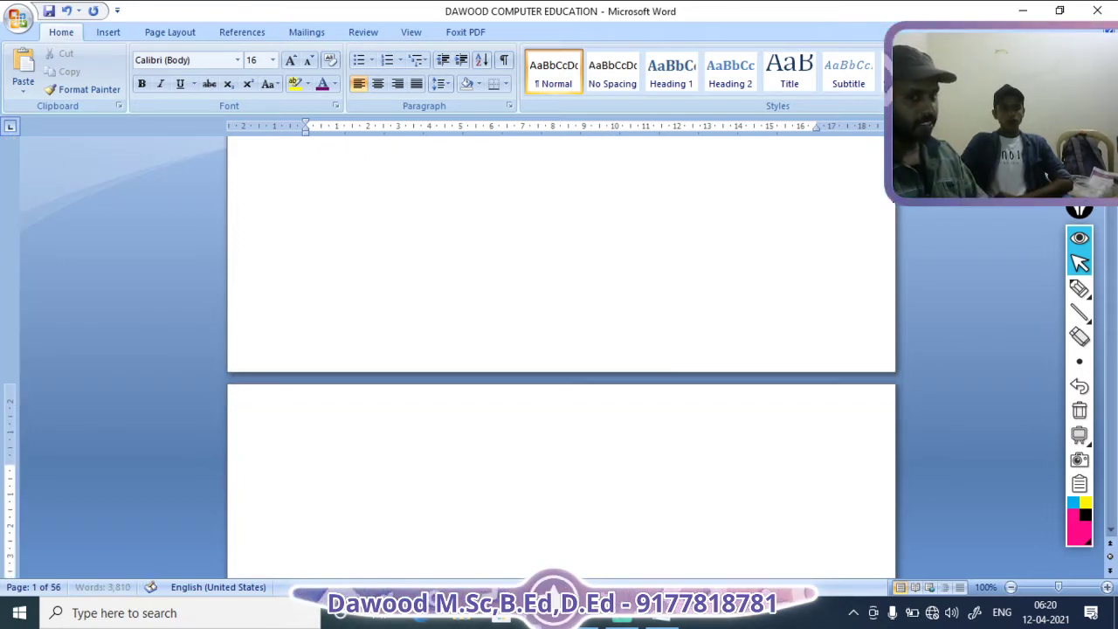
pyautogui.scroll(3, 350, 244)
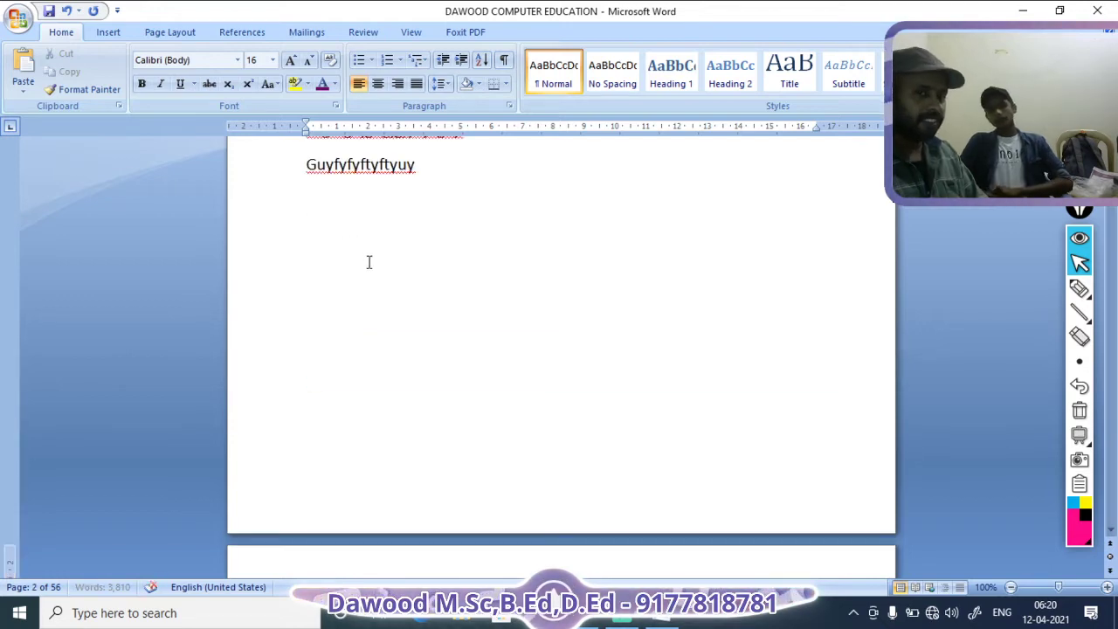
# Step: Look through the numbered list from the blank space on page 2 down to the document's last page
pyautogui.click(390, 414)
pyautogui.scroll(-3, 390, 410)
pyautogui.scroll(-15, 390, 408)
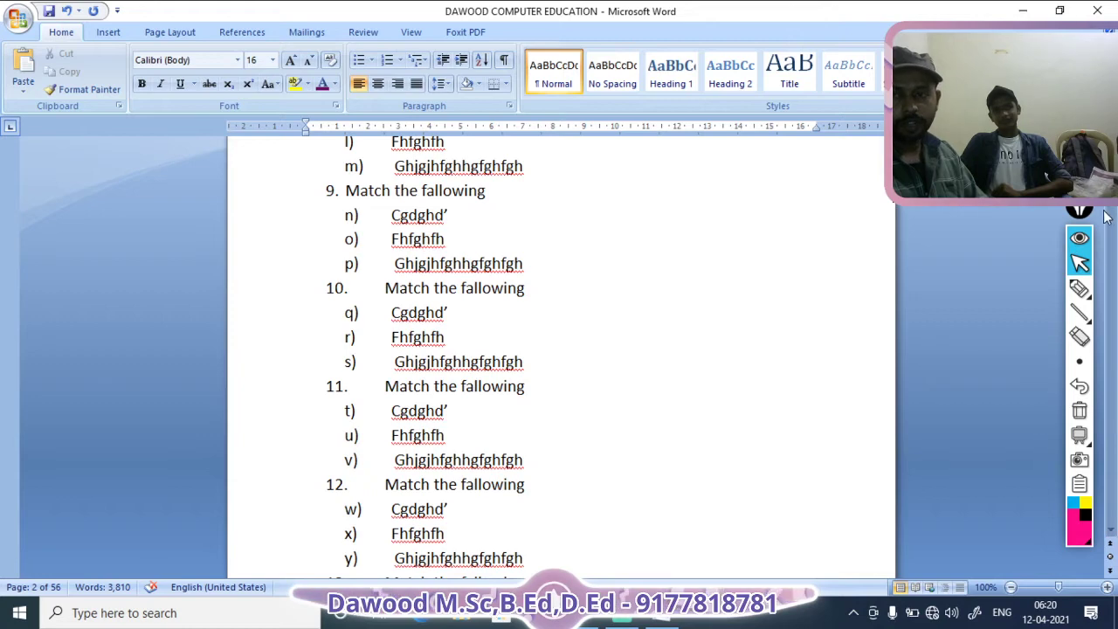
pyautogui.scroll(-10, 1113, 489)
pyautogui.scroll(-8, 1114, 505)
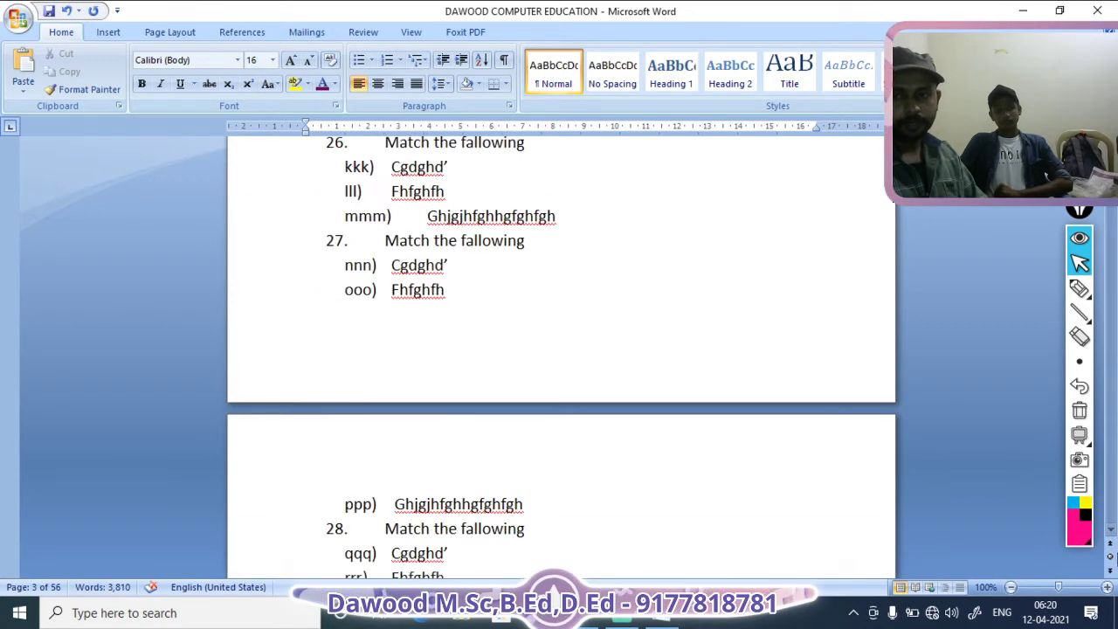
pyautogui.scroll(-12, 863, 299)
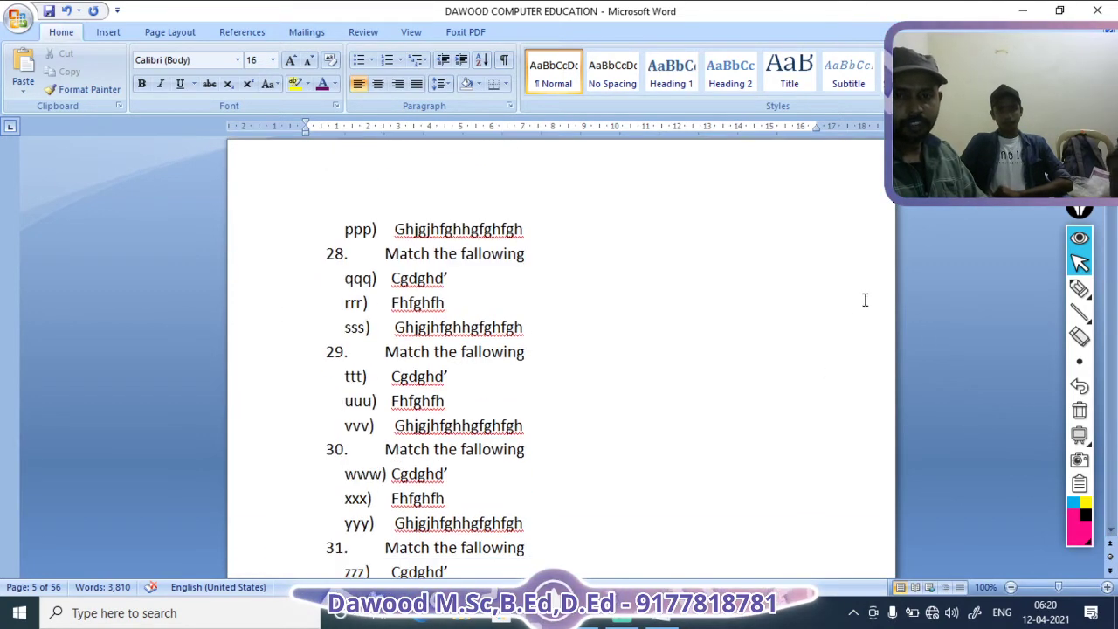
pyautogui.scroll(-10, 858, 393)
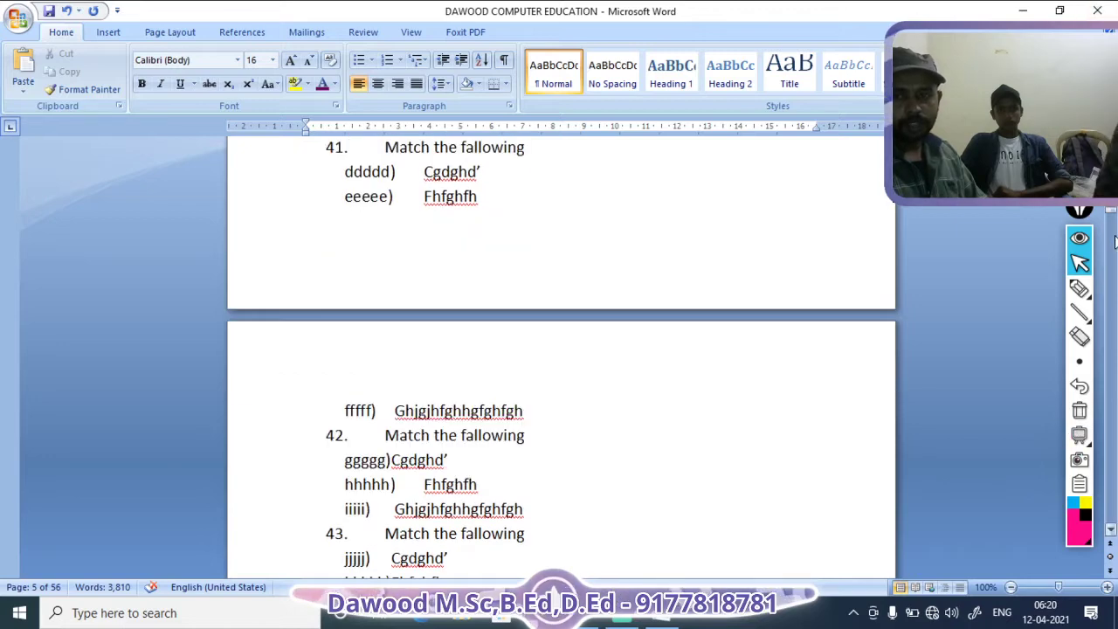
pyautogui.moveTo(1109, 216); pyautogui.dragTo(1110, 528)
pyautogui.click(638, 327)
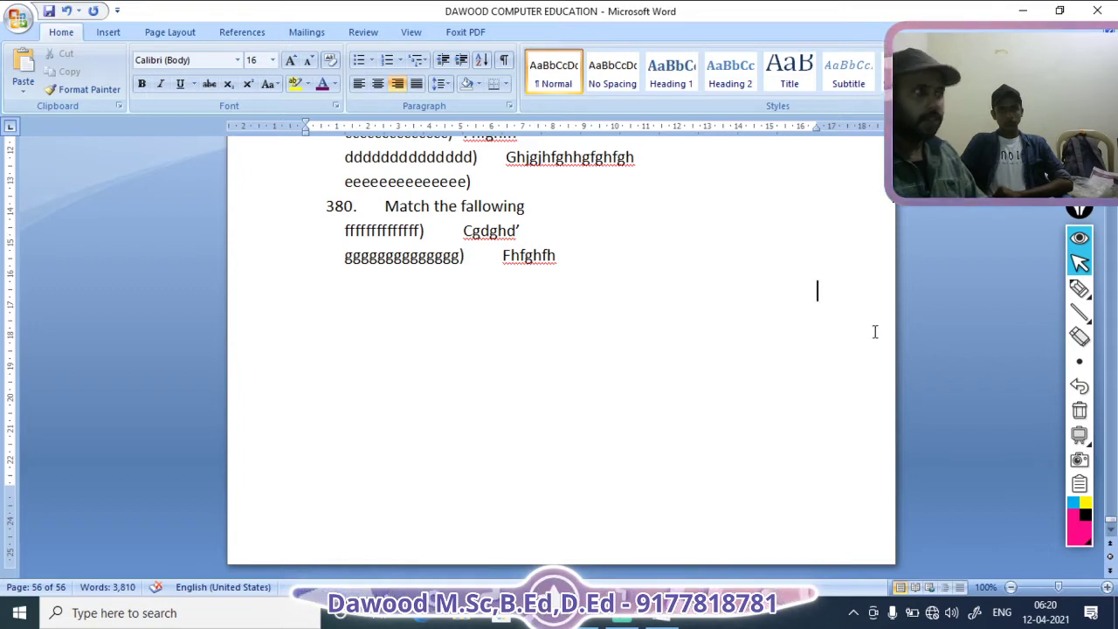
# Step: Try to place the text cursor in the blank space near the foot of the last page
pyautogui.doubleClick(354, 457)
pyautogui.doubleClick(353, 455)
pyautogui.click(352, 455)
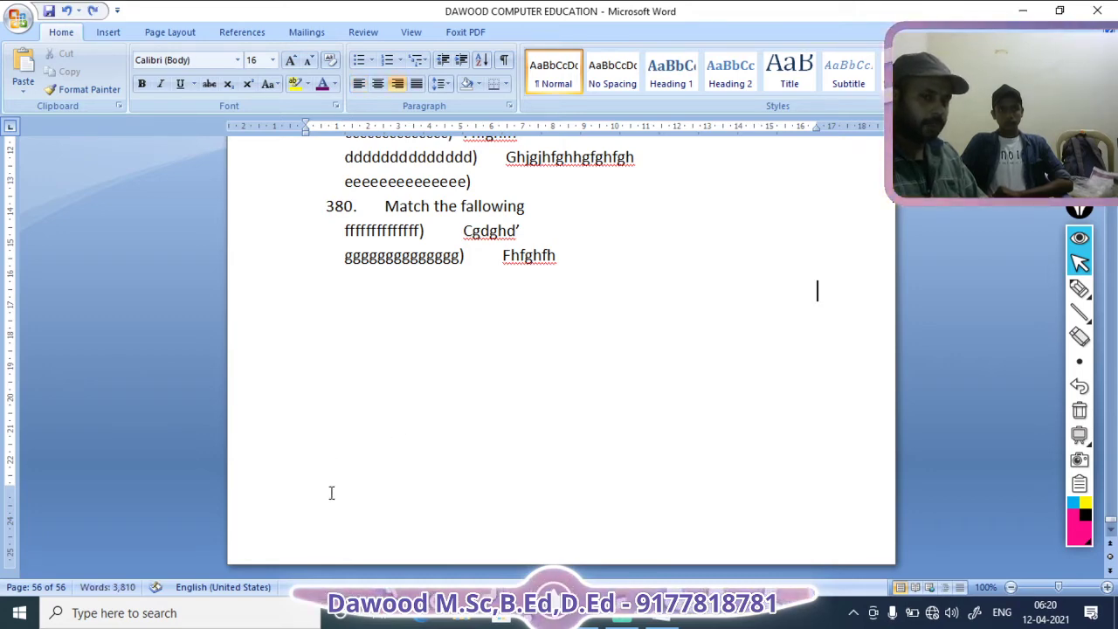
pyautogui.doubleClick(320, 519)
pyautogui.doubleClick(338, 449)
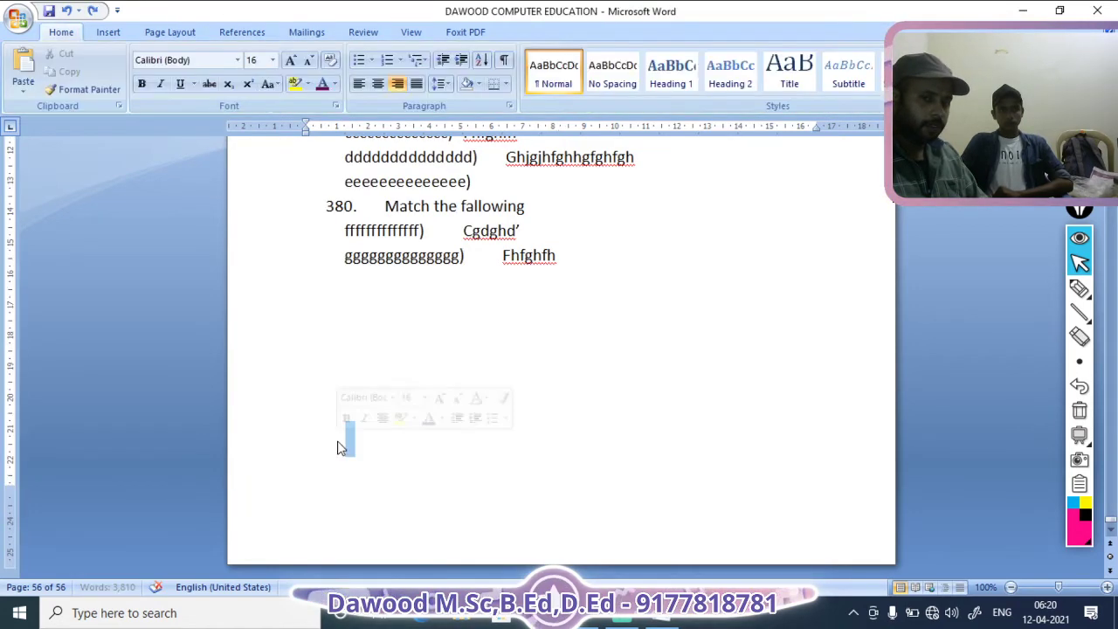
pyautogui.hotkey('ctrl', 'z')
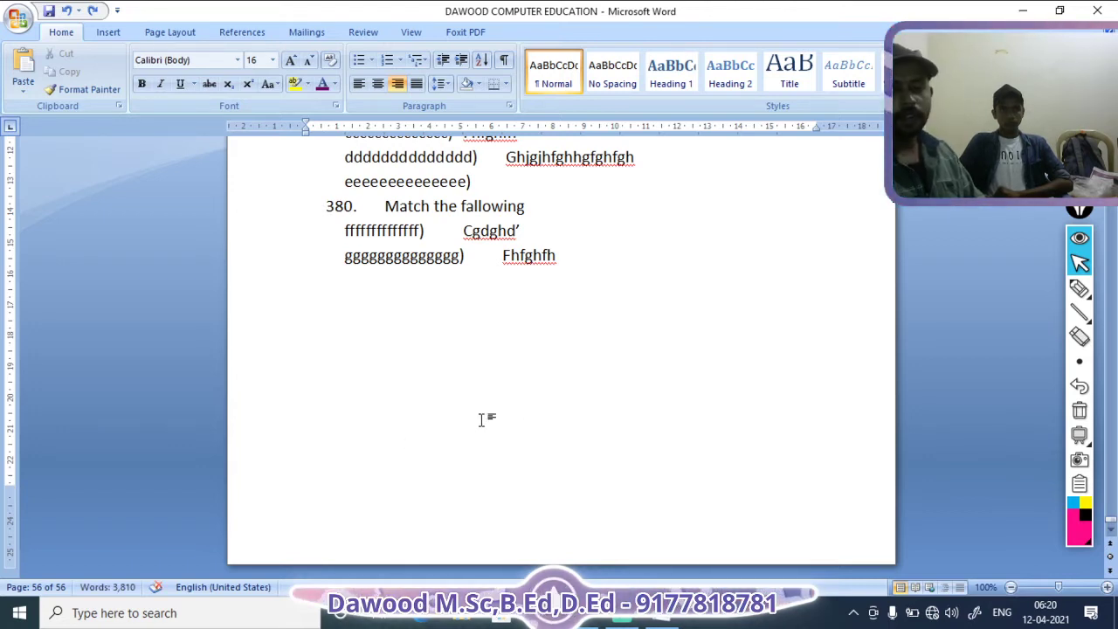
# Step: Add blank lines after the end of the list until the cursor reaches a new page
pyautogui.press('Return')
pyautogui.press('Return')
pyautogui.press('Return')
pyautogui.press('Return')
pyautogui.press('Return')
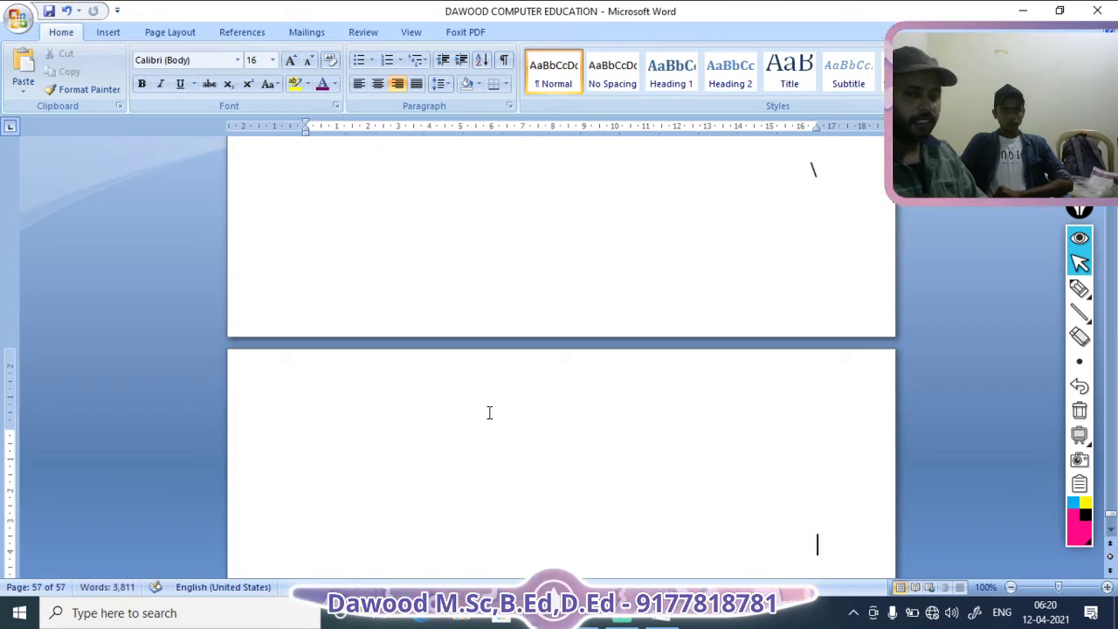
# Step: Look back through the list from the new last page up to the page containing item 307
pyautogui.scroll(-7, 463, 395)
pyautogui.scroll(9, 581, 453)
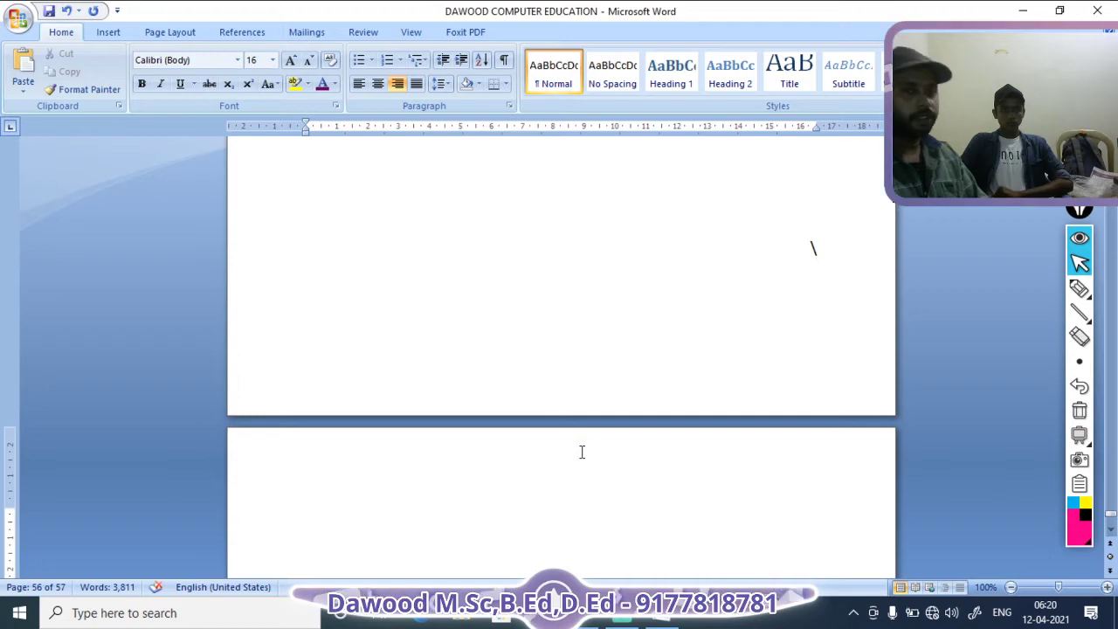
pyautogui.scroll(20, 586, 467)
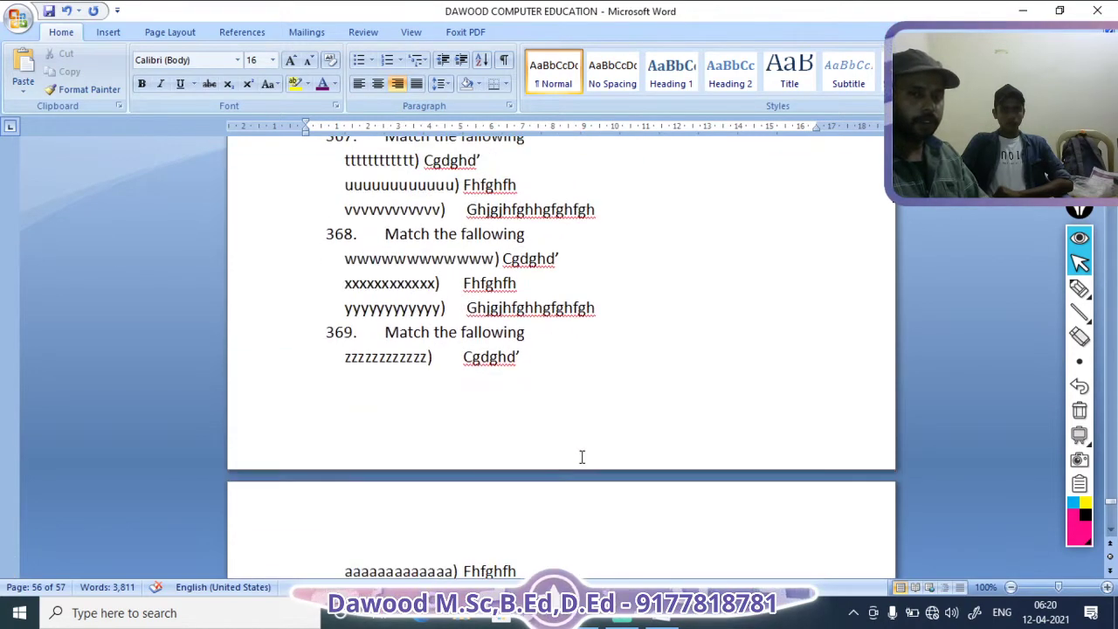
pyautogui.scroll(20, 581, 457)
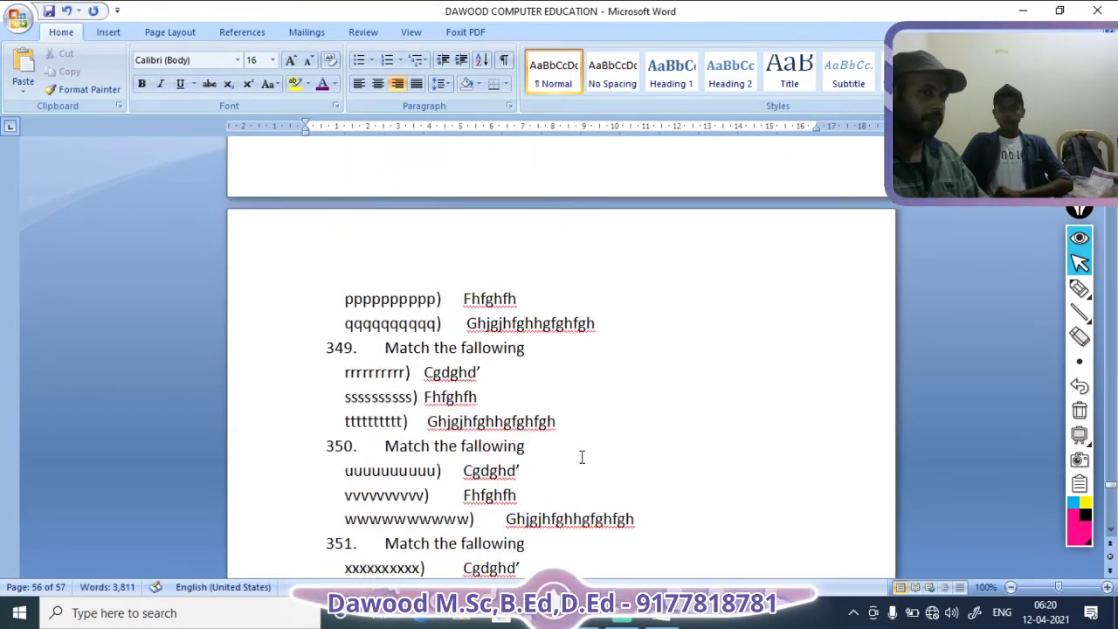
pyautogui.scroll(5, 582, 457)
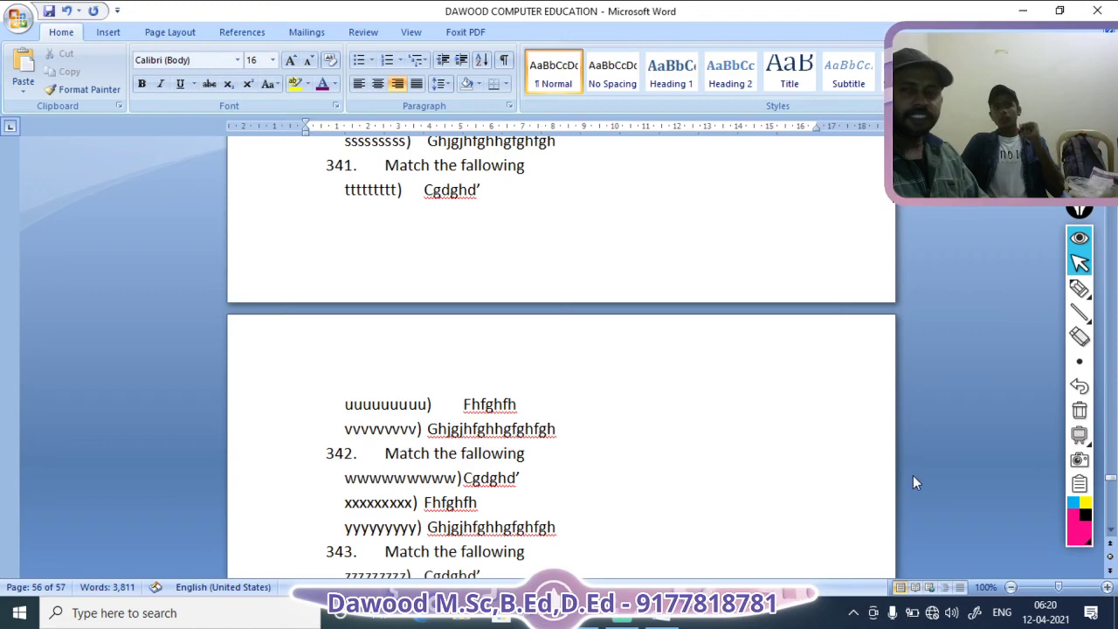
pyautogui.click(1112, 486)
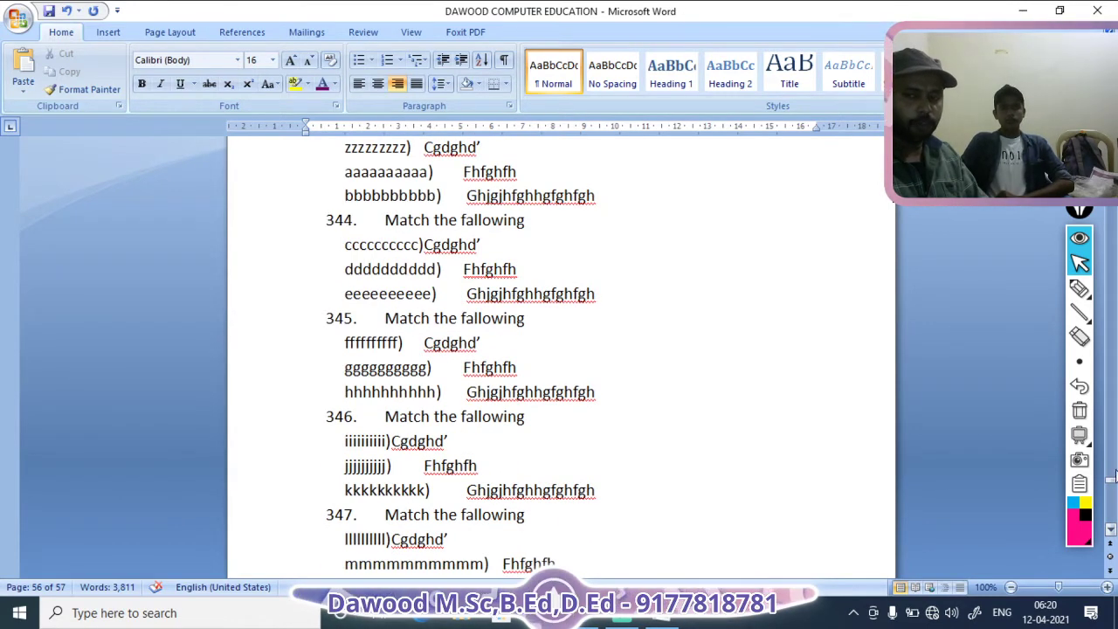
pyautogui.click(1112, 206)
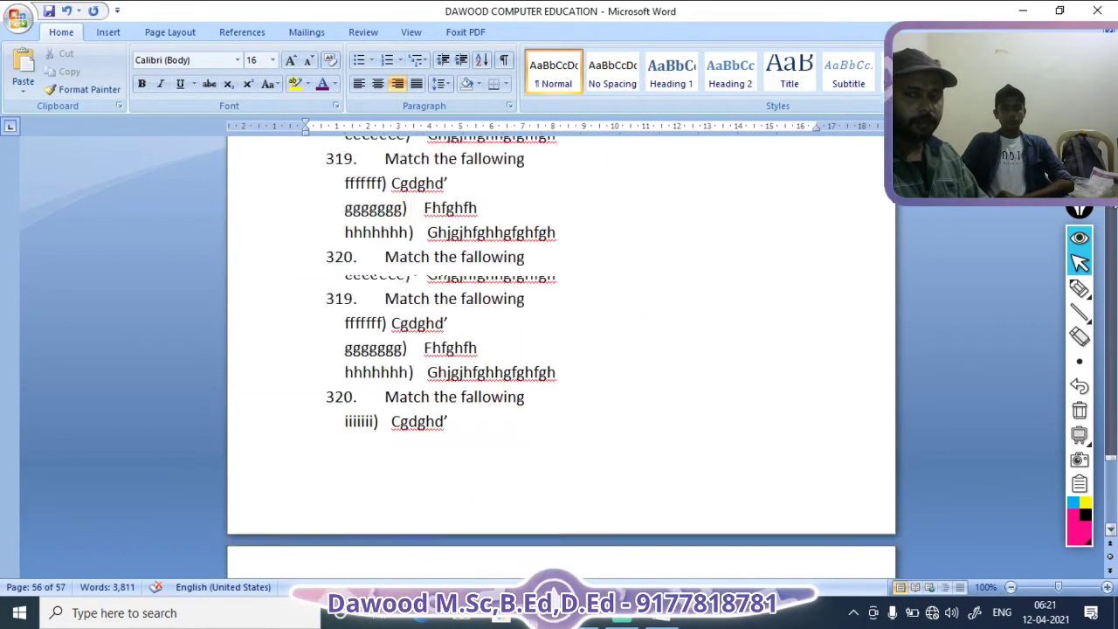
pyautogui.scroll(16, 473, 312)
pyautogui.click(505, 339)
pyautogui.scroll(10, 402, 320)
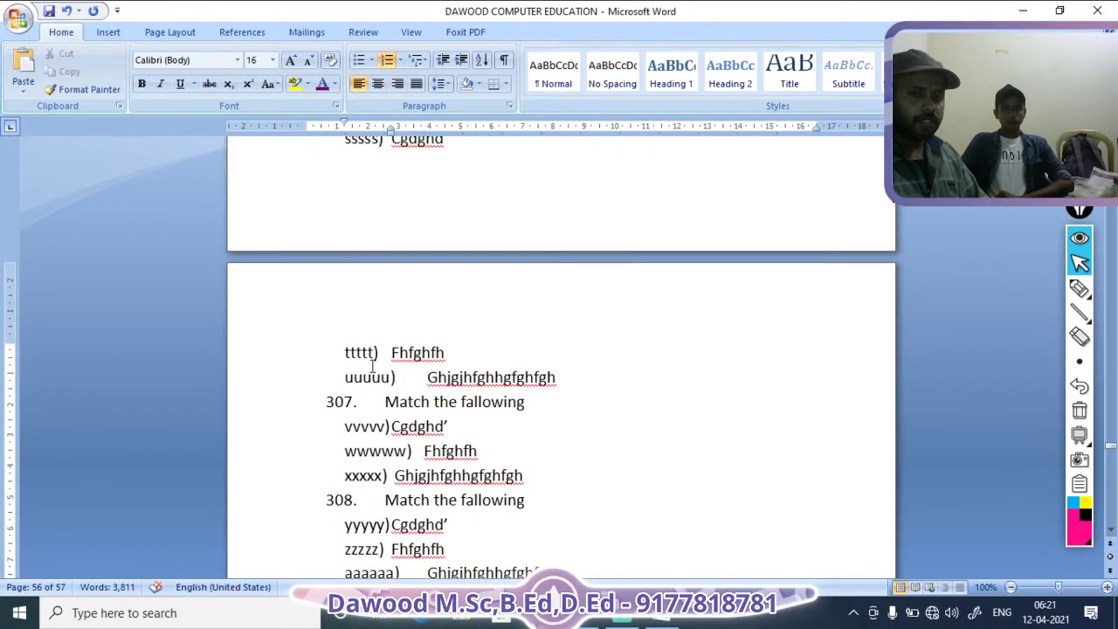
# Step: Set the three lines from sub-item "ttttt)" through item 307 to the Broadway font at size 24
pyautogui.moveTo(391, 352); pyautogui.dragTo(524, 403)
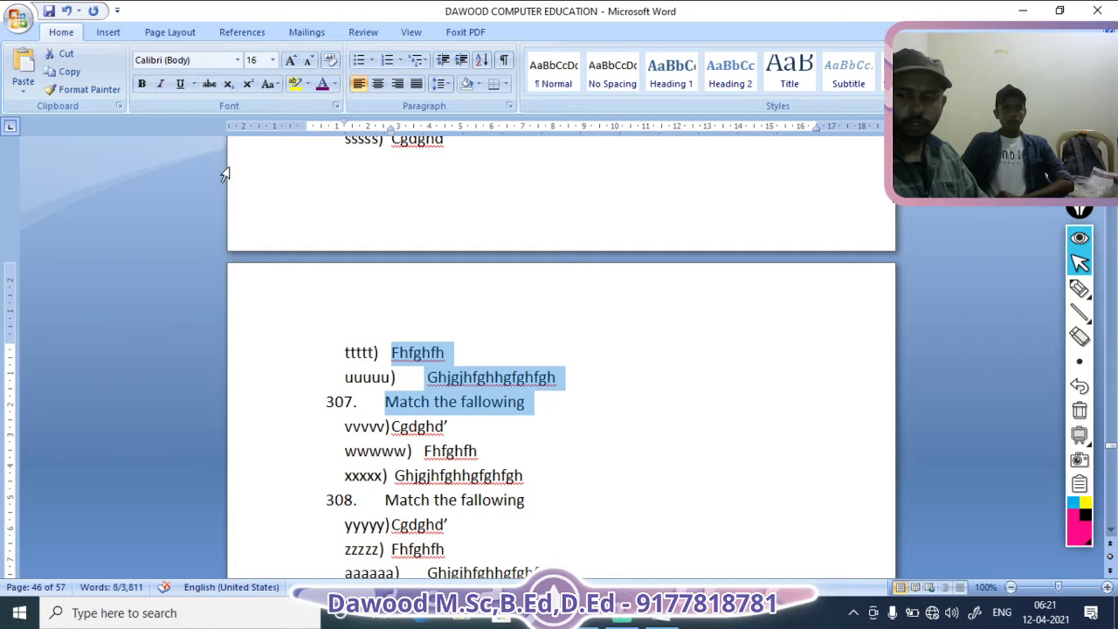
pyautogui.click(237, 59)
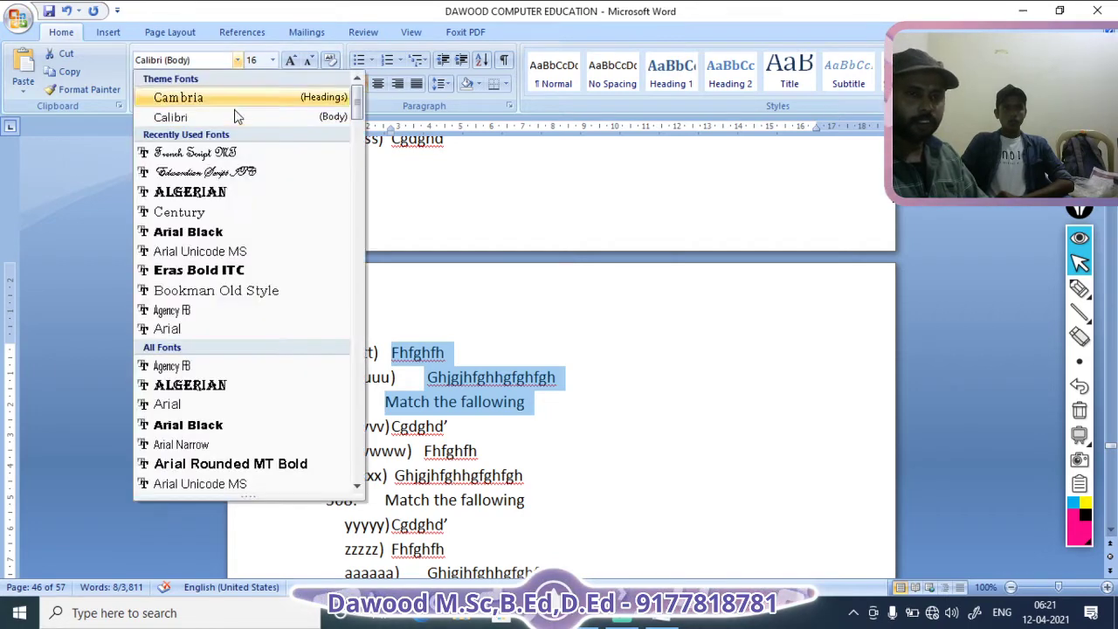
pyautogui.scroll(-12, 201, 297)
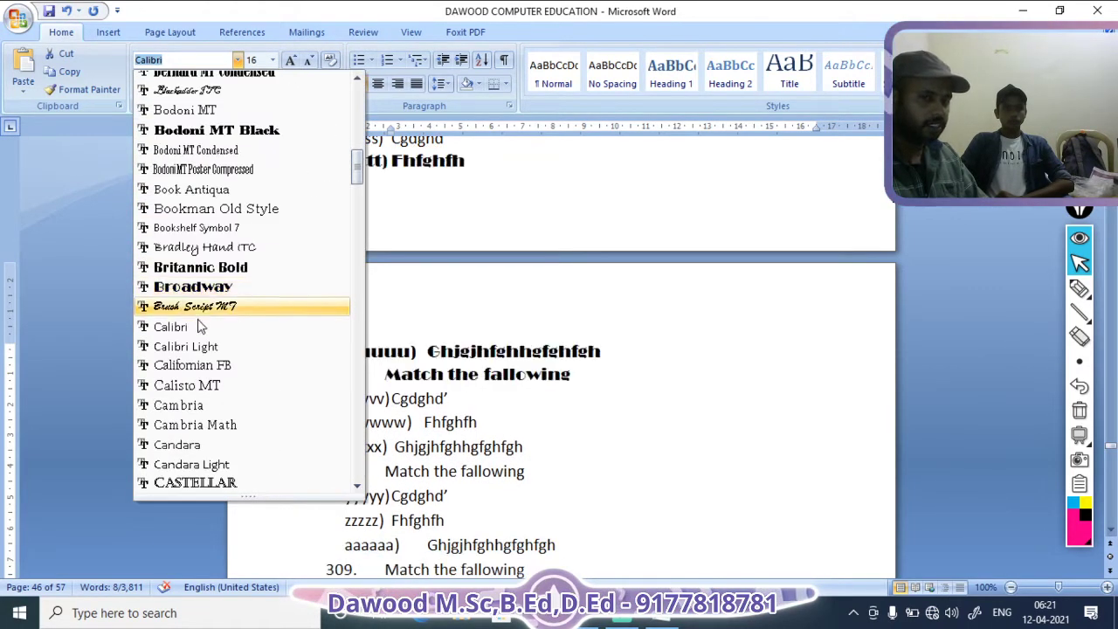
pyautogui.click(262, 288)
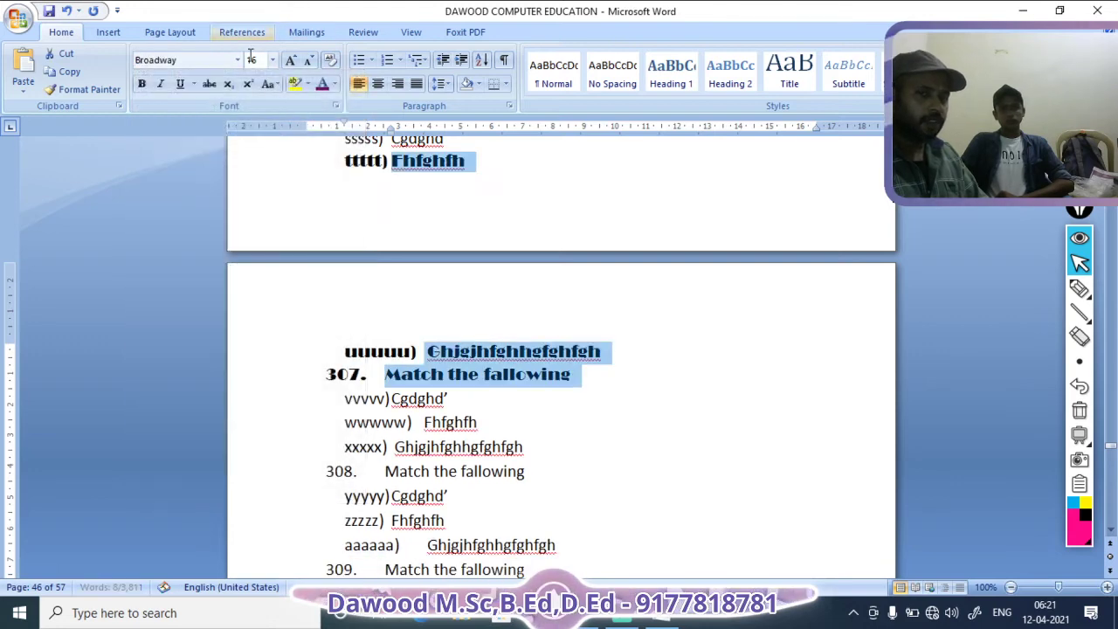
pyautogui.click(273, 59)
pyautogui.click(260, 212)
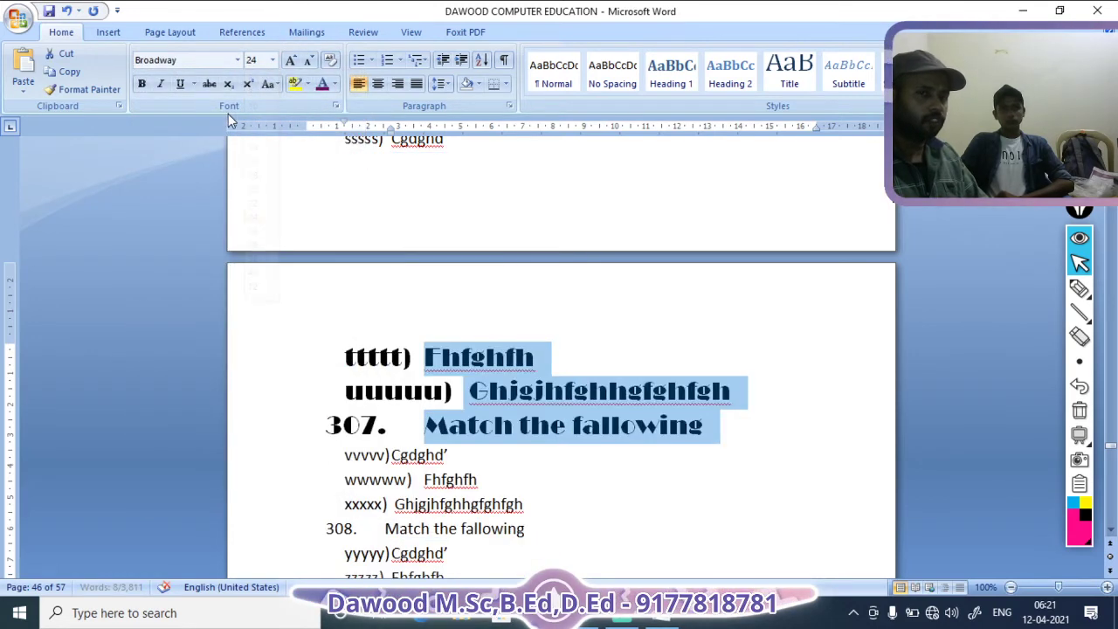
# Step: Make the three selected lines ending at item 307 bold, italic, underlined and struck through
pyautogui.click(140, 88)
pyautogui.click(163, 86)
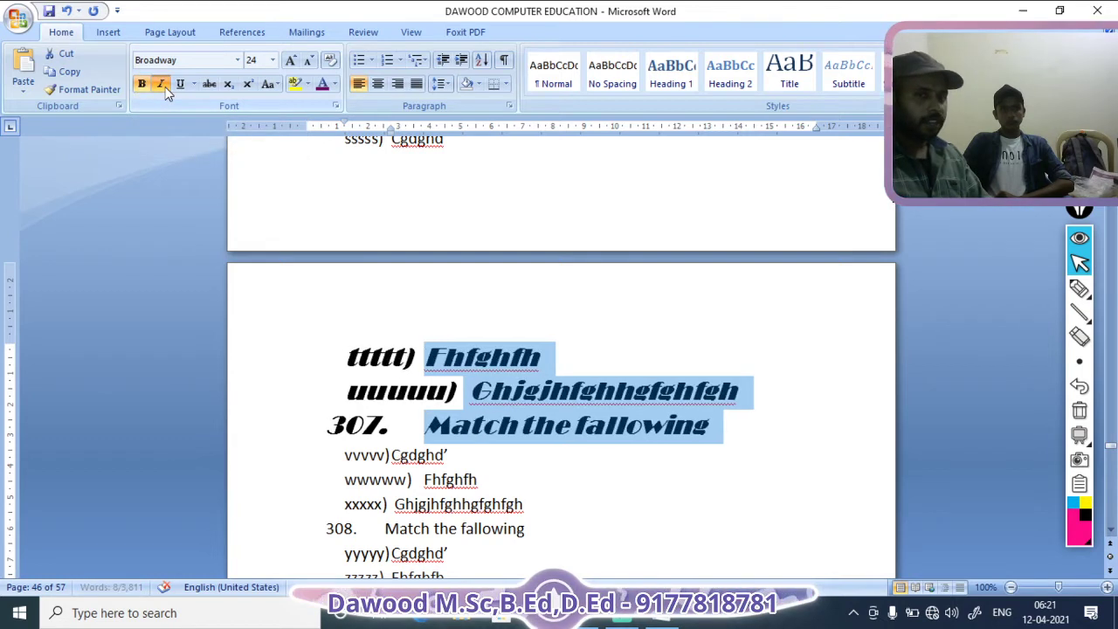
pyautogui.click(179, 86)
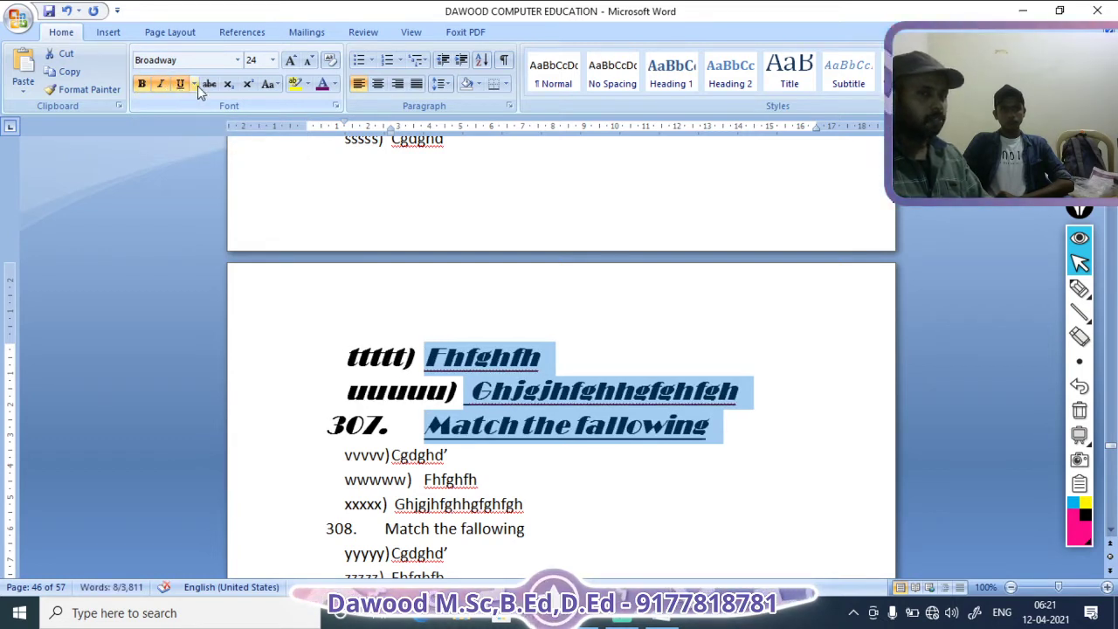
pyautogui.click(208, 86)
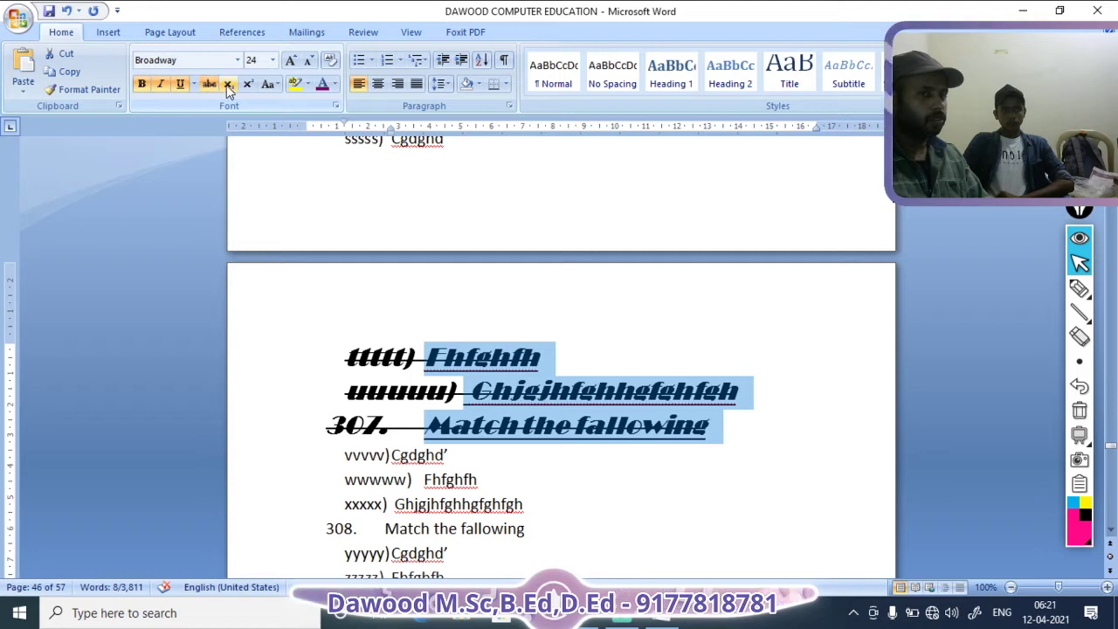
# Step: Apply subscript and superscript in turn to the three selected lines, ending with subscript
pyautogui.click(227, 87)
pyautogui.click(227, 88)
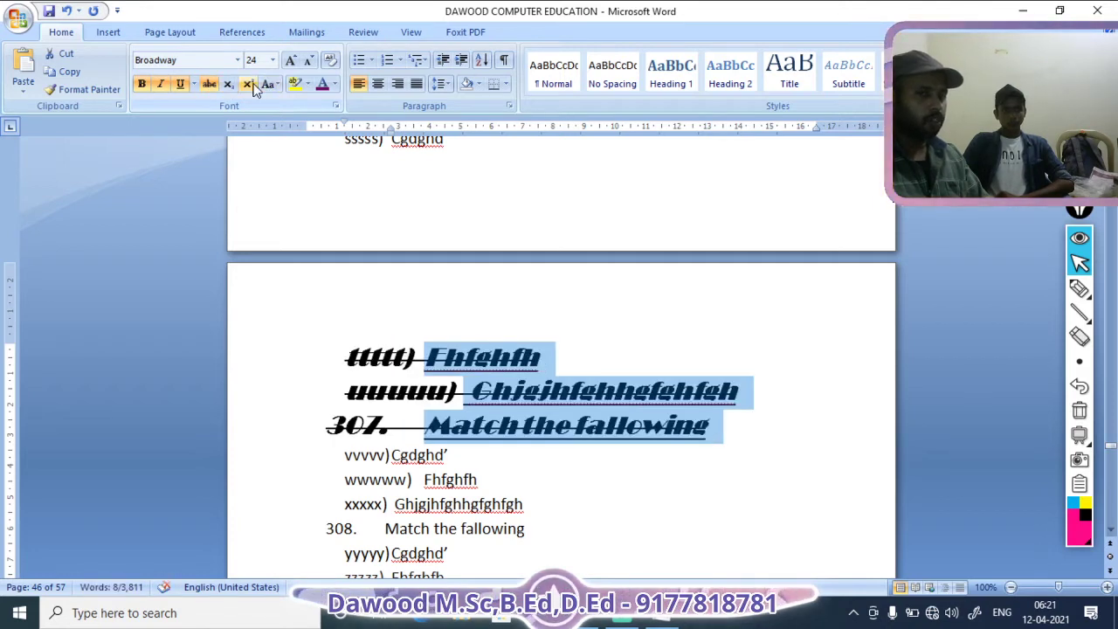
pyautogui.click(248, 85)
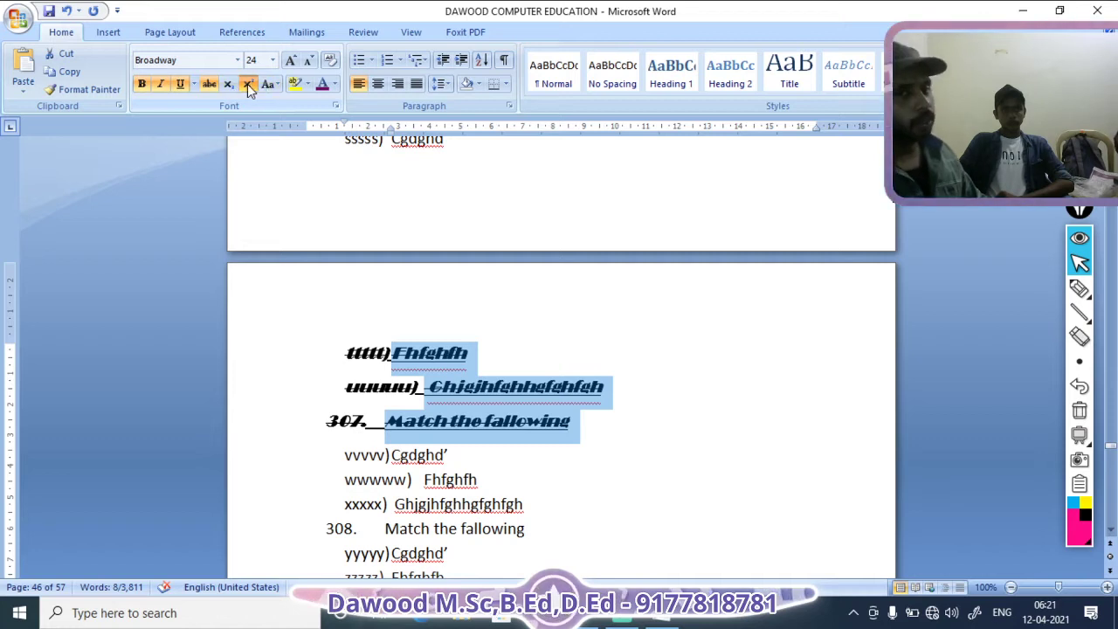
pyautogui.click(226, 89)
pyautogui.click(505, 364)
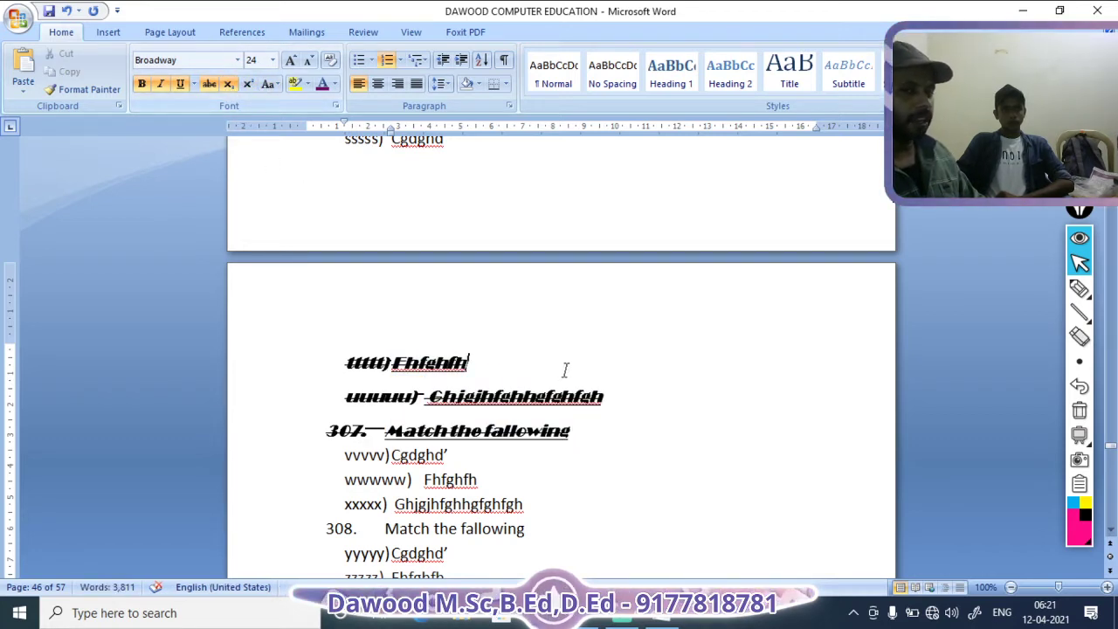
# Step: Make only the first letter "G" of sub-item "xxxxx)" subscript
pyautogui.scroll(-5, 538, 435)
pyautogui.moveTo(394, 309); pyautogui.dragTo(407, 309)
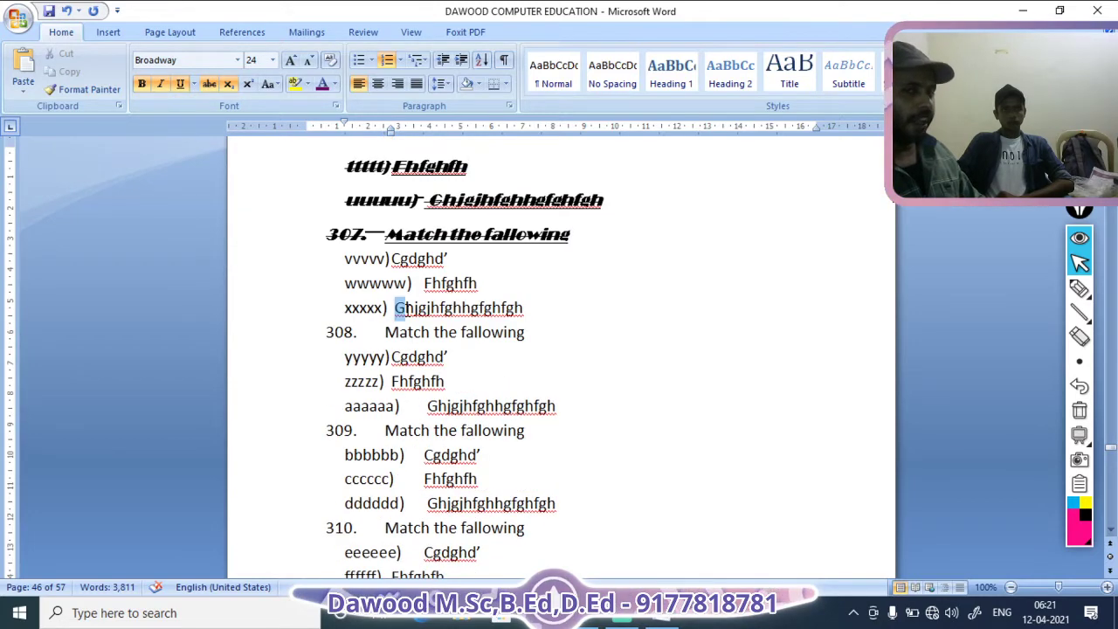
pyautogui.click(229, 84)
pyautogui.click(407, 307)
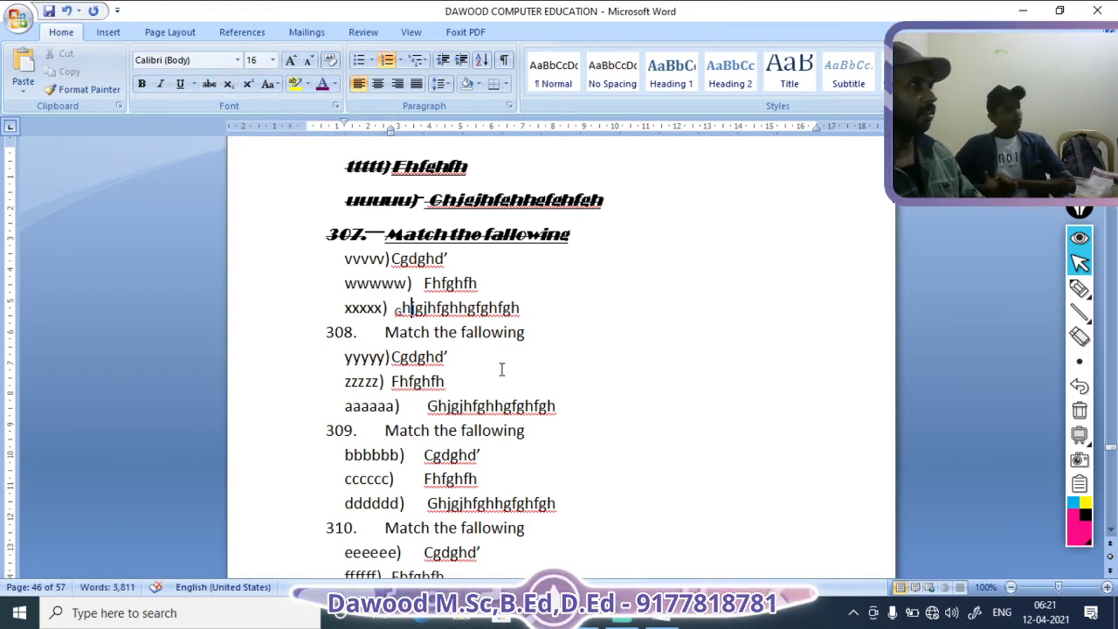
# Step: Select the text of item 308 and examine the available letter-case options
pyautogui.scroll(1, 511, 430)
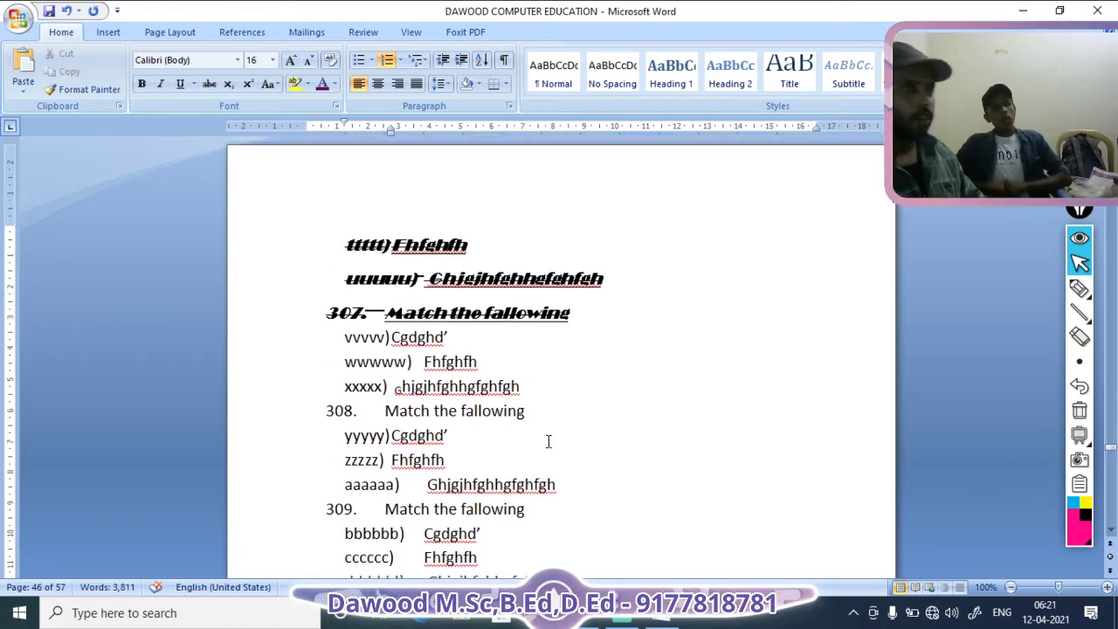
pyautogui.scroll(-1, 489, 419)
pyautogui.moveTo(386, 371); pyautogui.dragTo(498, 374)
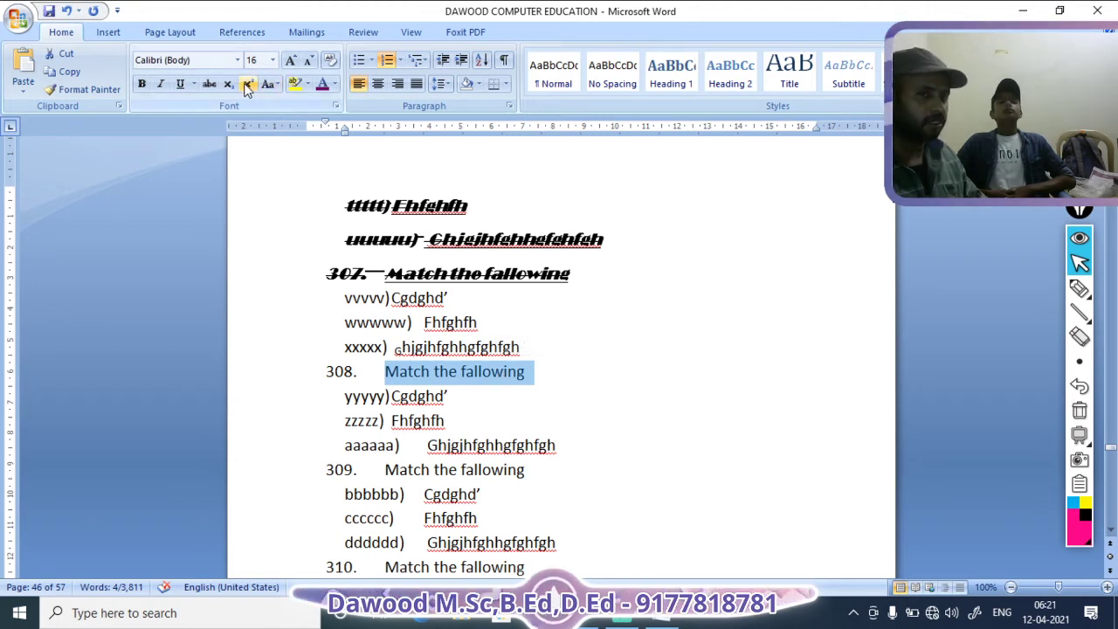
pyautogui.click(270, 86)
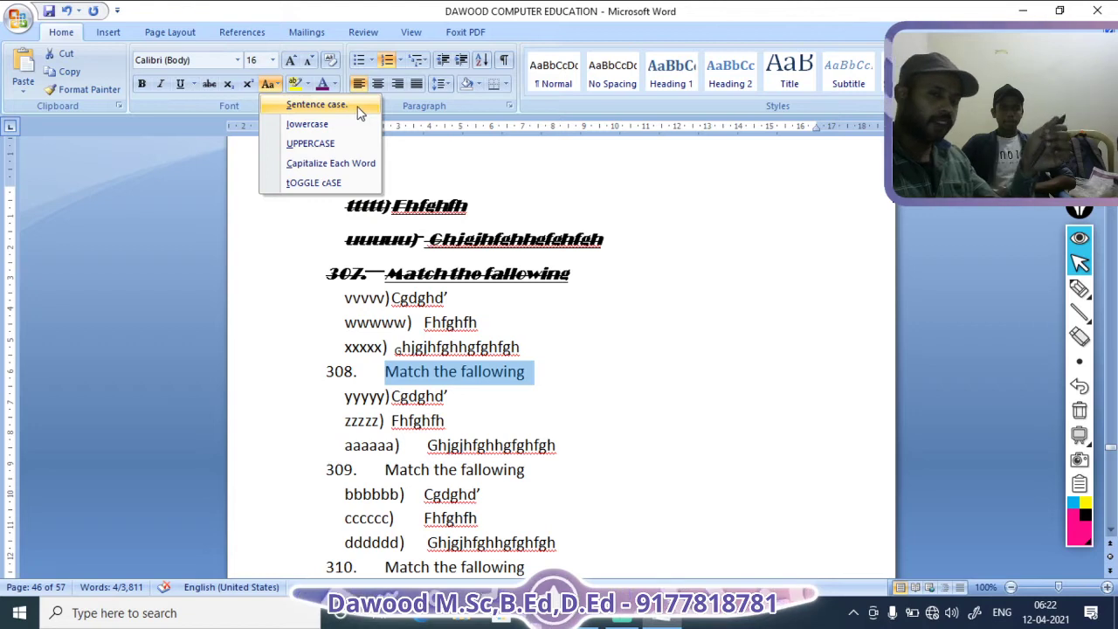
# Step: Apply Capitalize Each Word to the text from sub-item "aaaaaa)" through sub-item "ffffff)"
pyautogui.scroll(-2, 654, 429)
pyautogui.click(334, 332)
pyautogui.moveTo(335, 332); pyautogui.dragTo(446, 497)
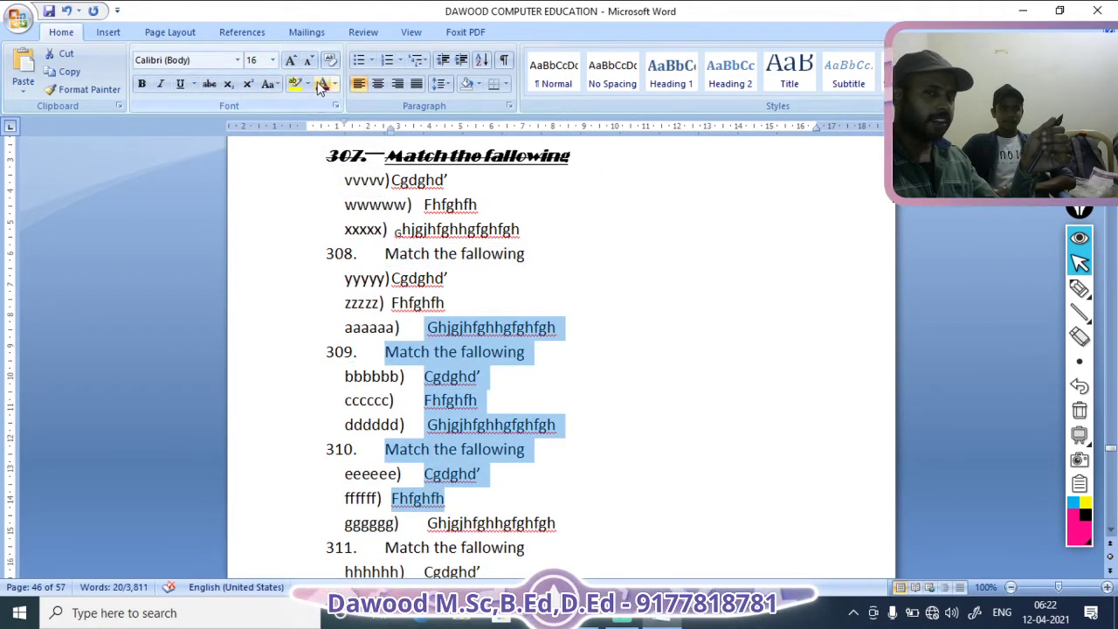
pyautogui.click(269, 84)
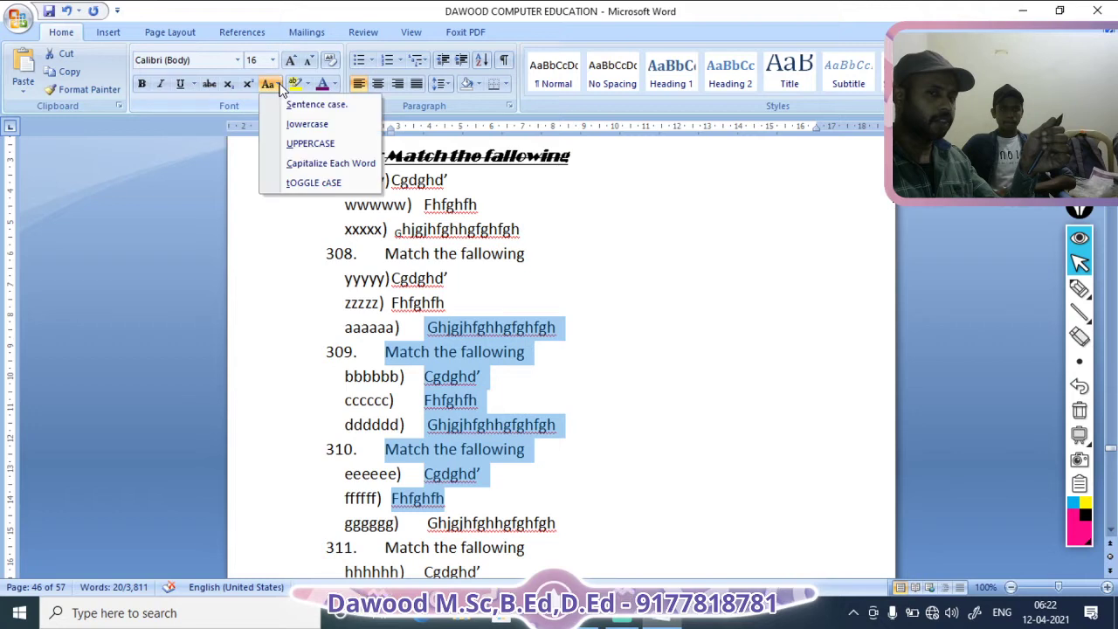
pyautogui.click(310, 164)
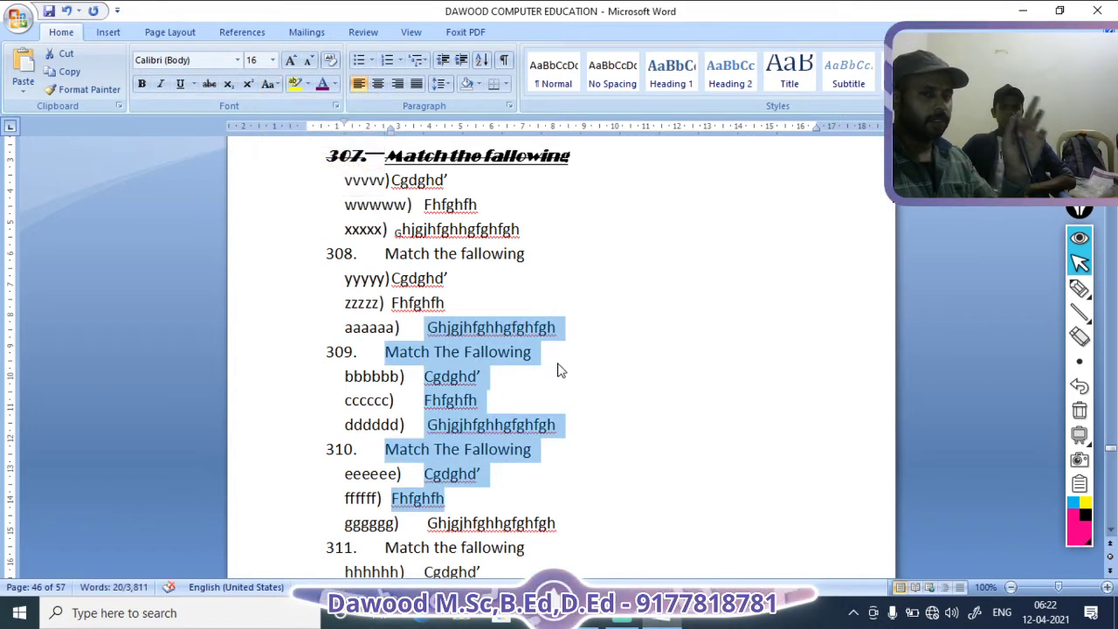
# Step: Change the selected text from sub-item "aaaaaa)" through sub-item "ffffff)" to UPPERCASE
pyautogui.click(273, 84)
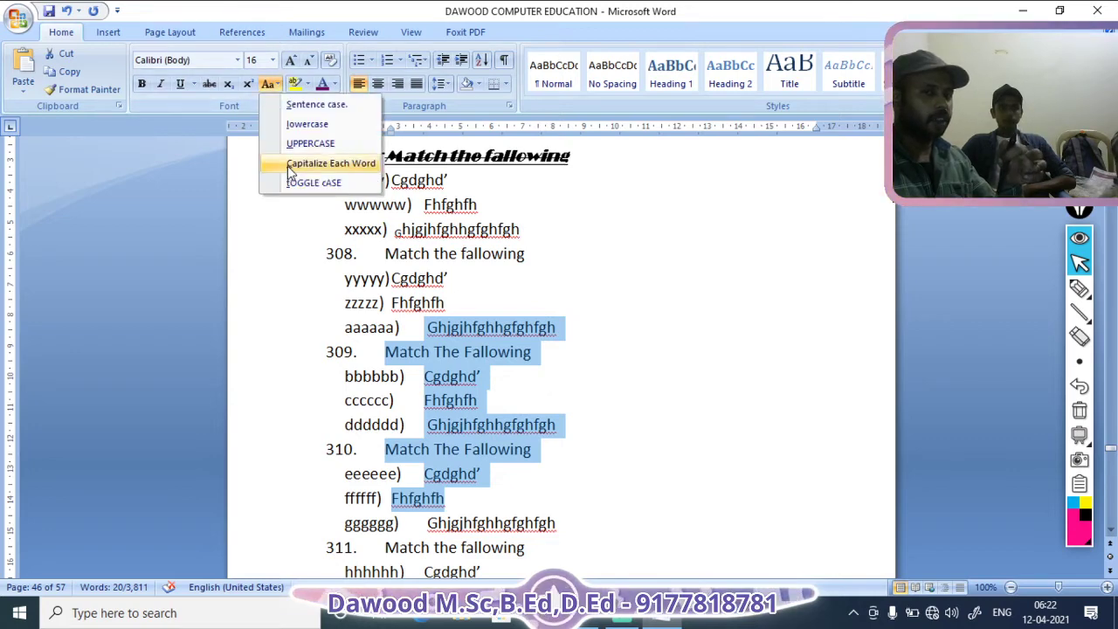
pyautogui.click(310, 143)
pyautogui.click(584, 371)
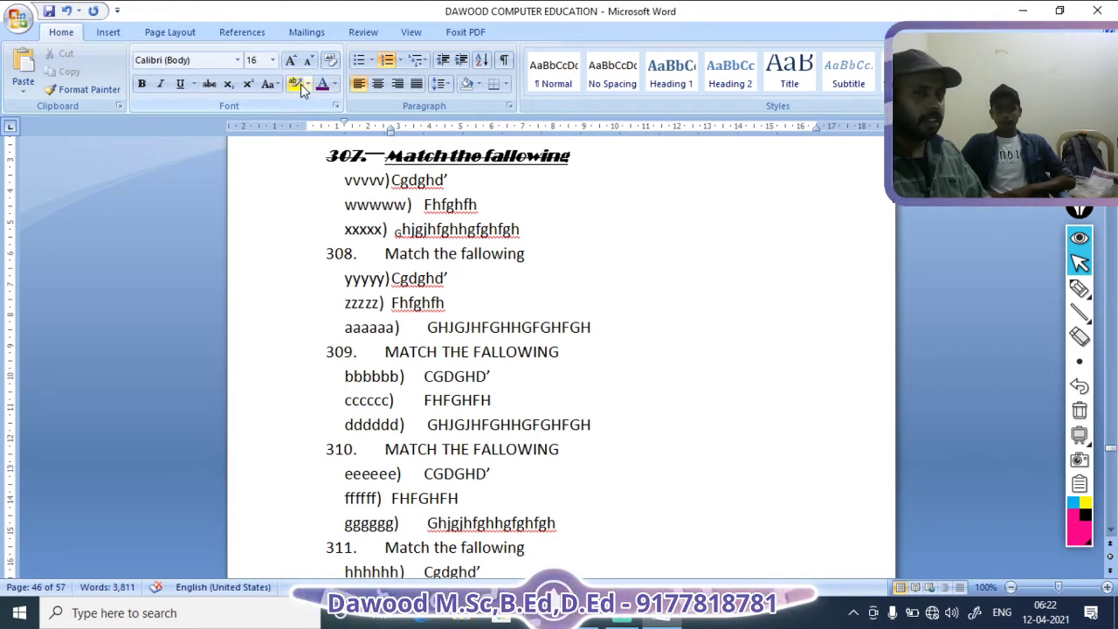
# Step: Highlight in yellow the text of sub-item "xxxxx)" and the word "the" in item 308
pyautogui.click(349, 229)
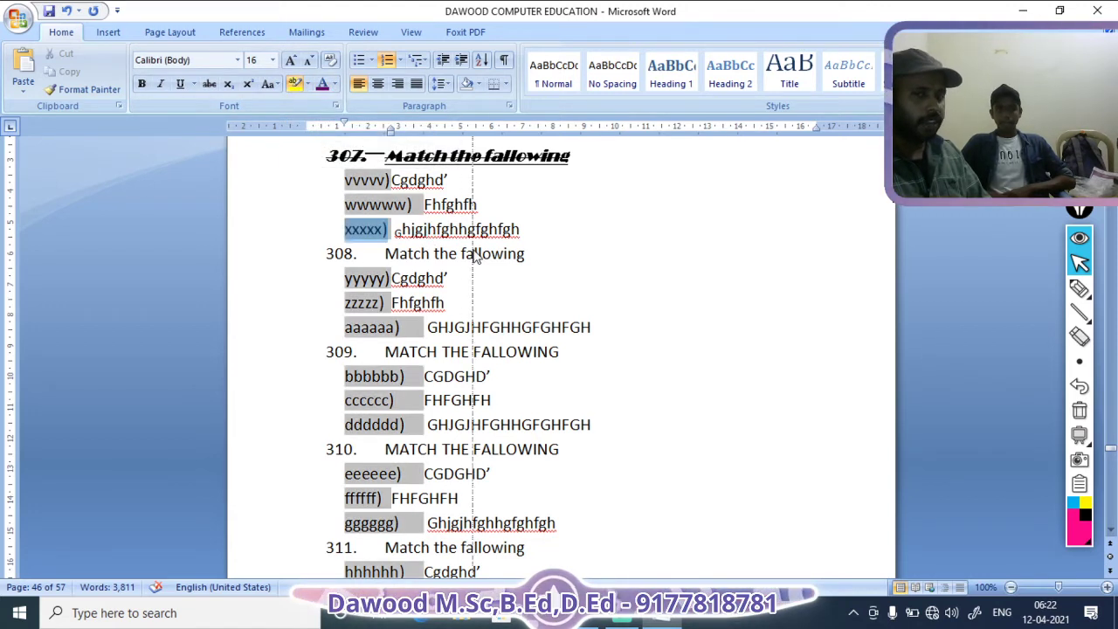
pyautogui.scroll(1, 476, 253)
pyautogui.click(477, 253)
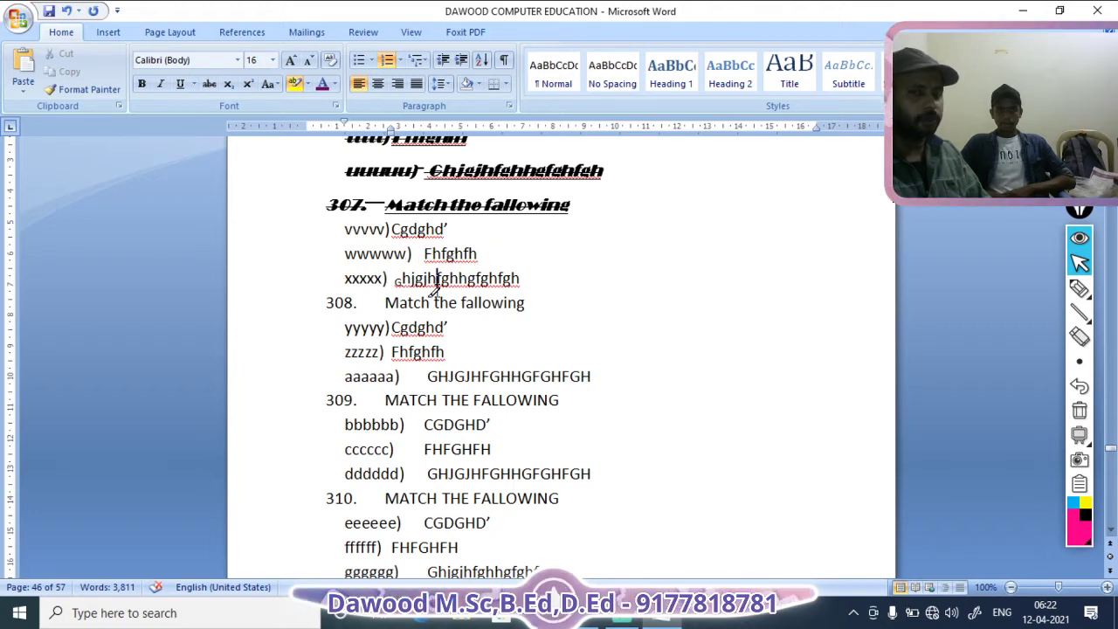
pyautogui.doubleClick(437, 279)
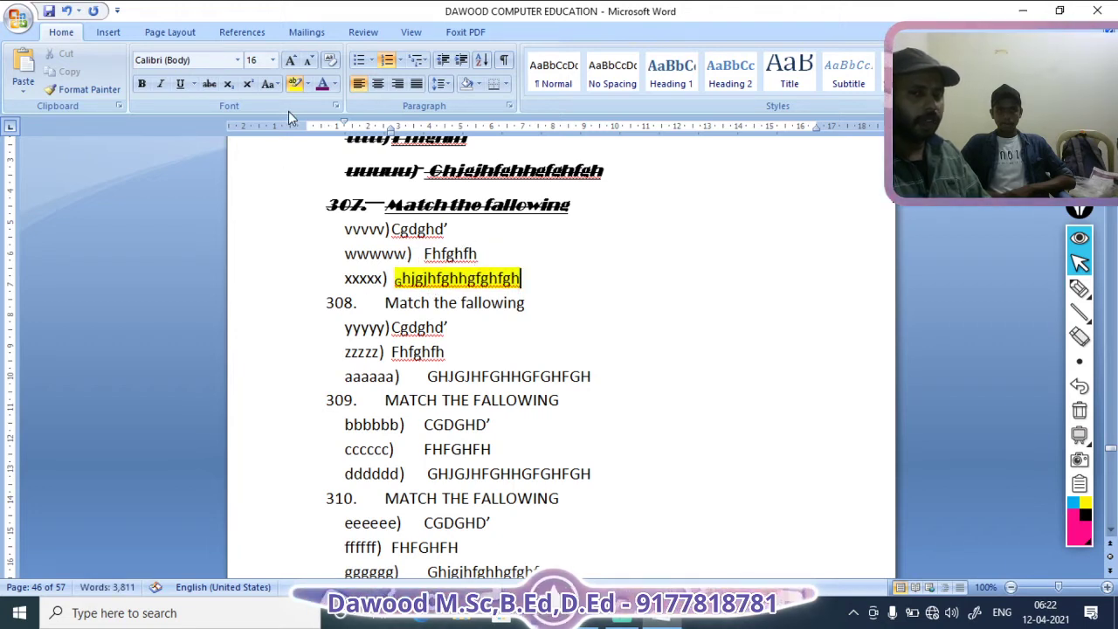
pyautogui.doubleClick(441, 303)
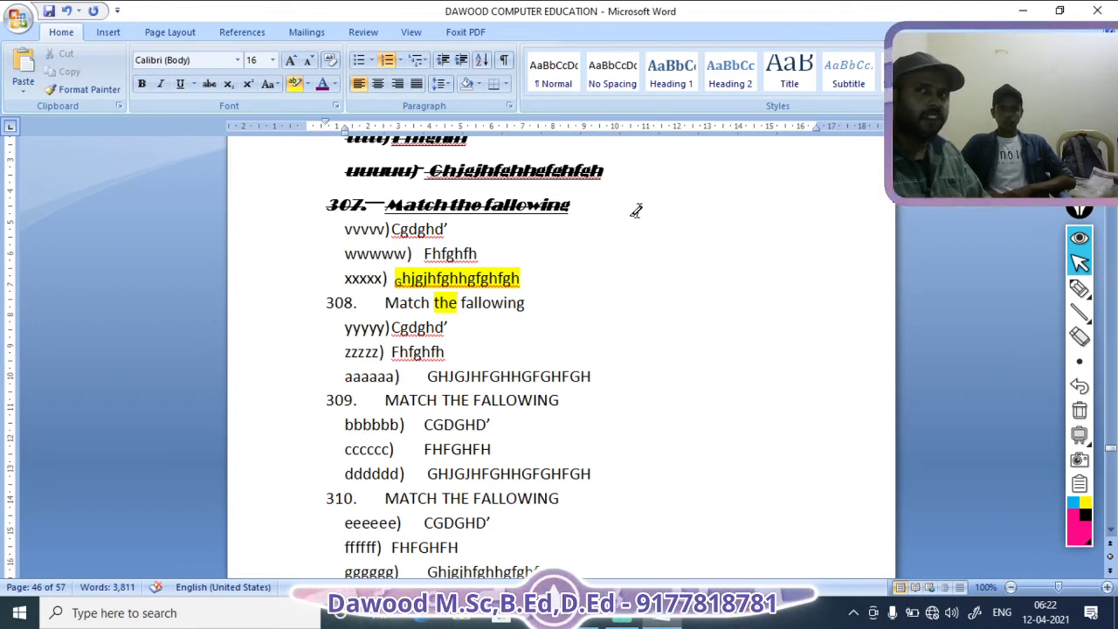
# Step: Highlight in yellow the text of sub-items "aaaaaa)", "cccccc)" and "dddddd)" and the word "FALLOWING" in item 309
pyautogui.doubleClick(513, 376)
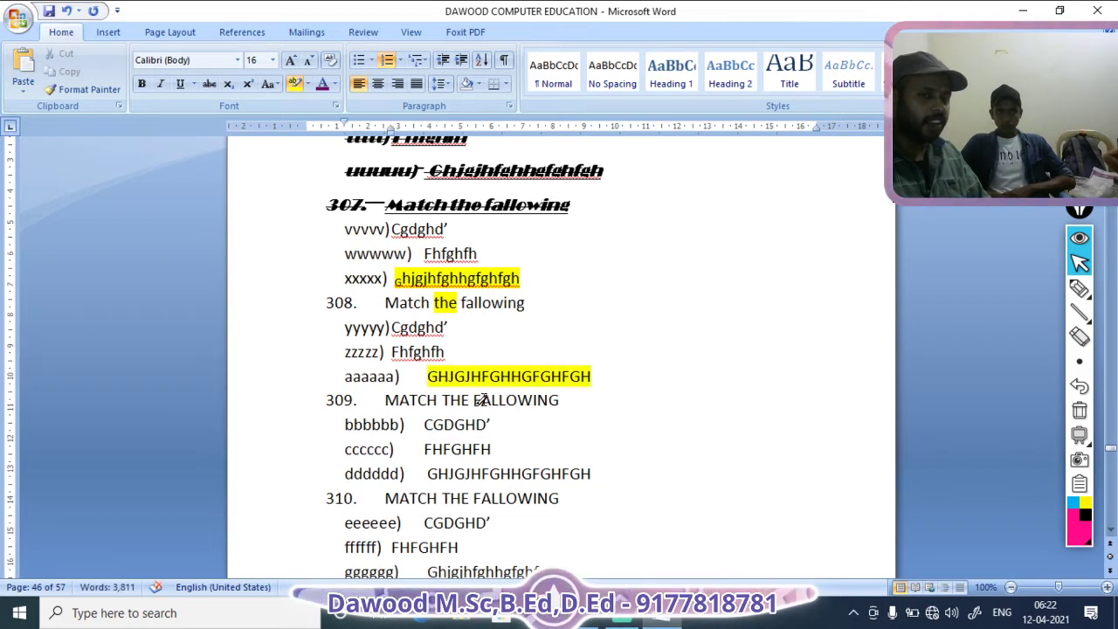
pyautogui.doubleClick(479, 400)
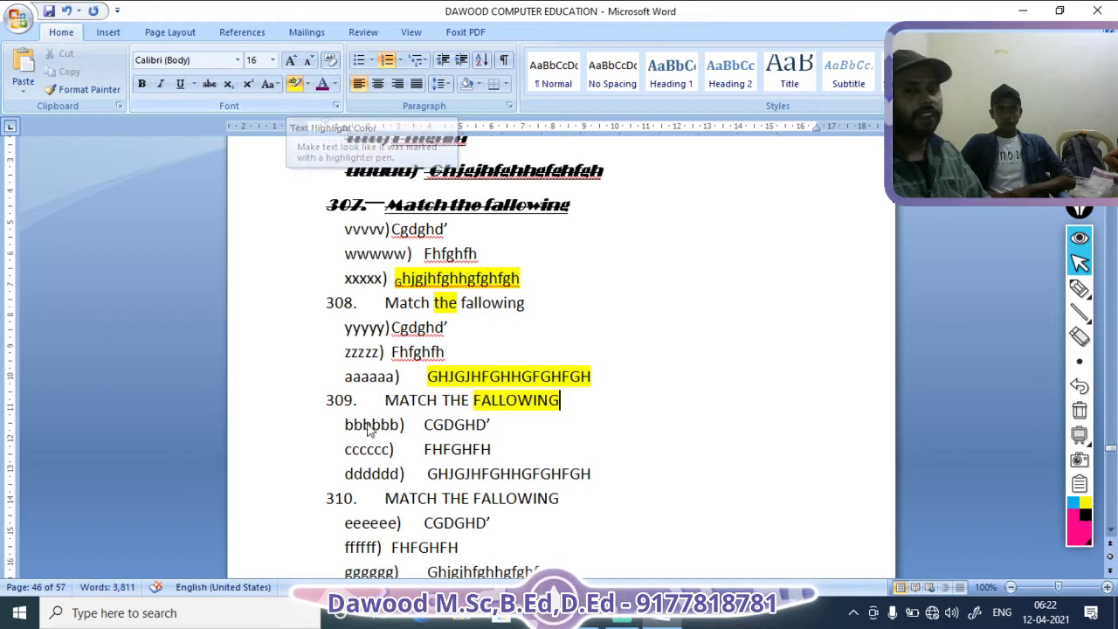
pyautogui.doubleClick(434, 447)
pyautogui.doubleClick(481, 476)
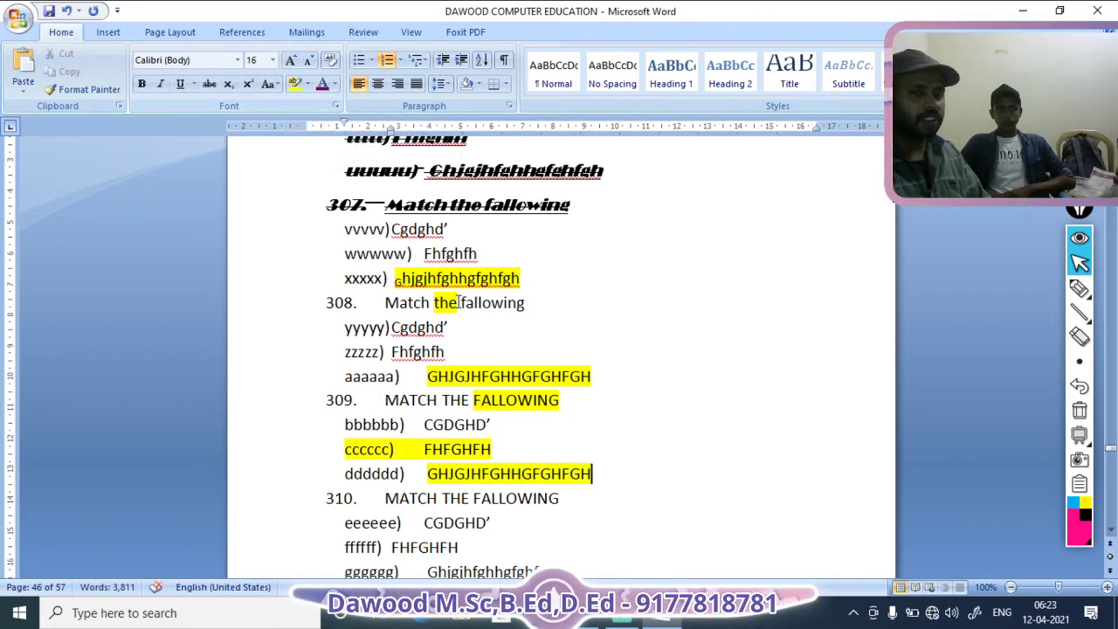
# Step: Color the text from item 308 through "MATCH THE" in item 309 purple and look at the additional font colors
pyautogui.moveTo(385, 302); pyautogui.dragTo(472, 399)
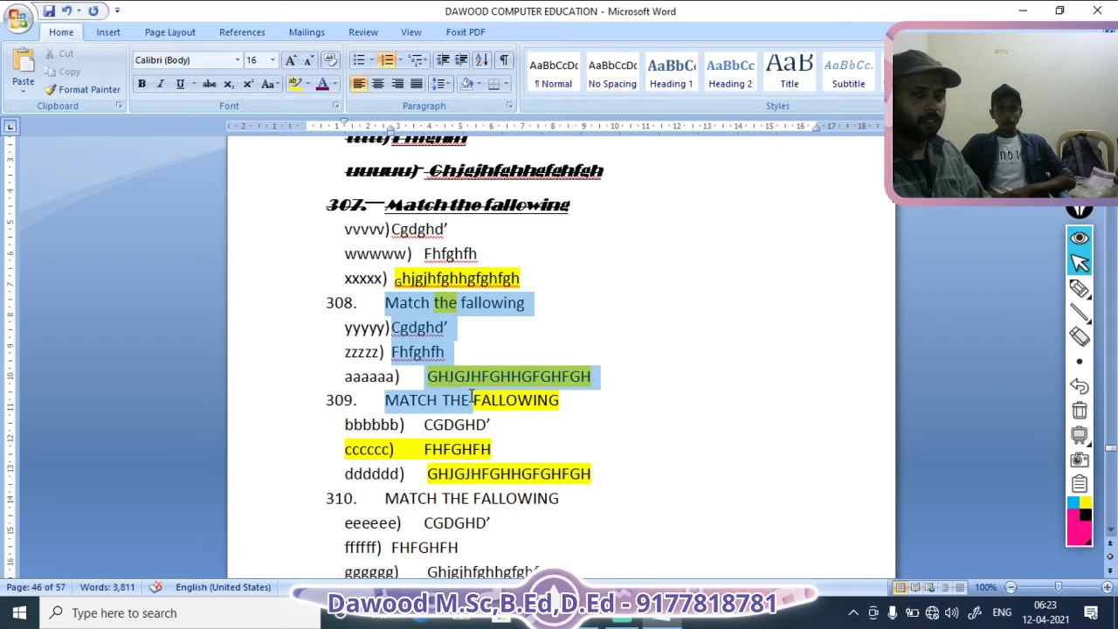
pyautogui.click(335, 84)
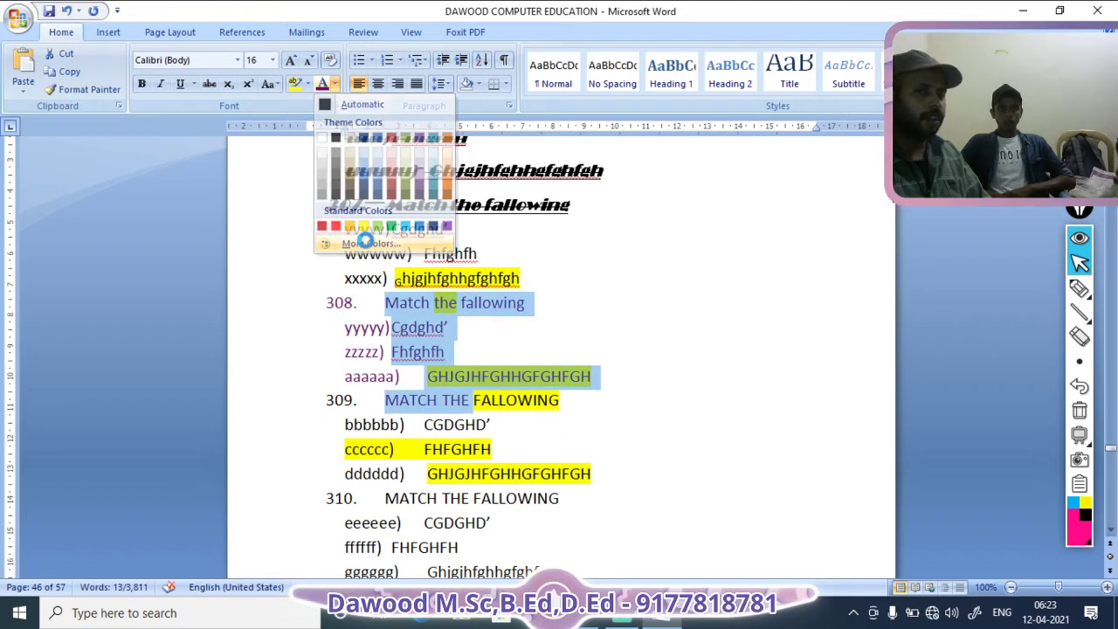
pyautogui.click(367, 244)
pyautogui.click(686, 153)
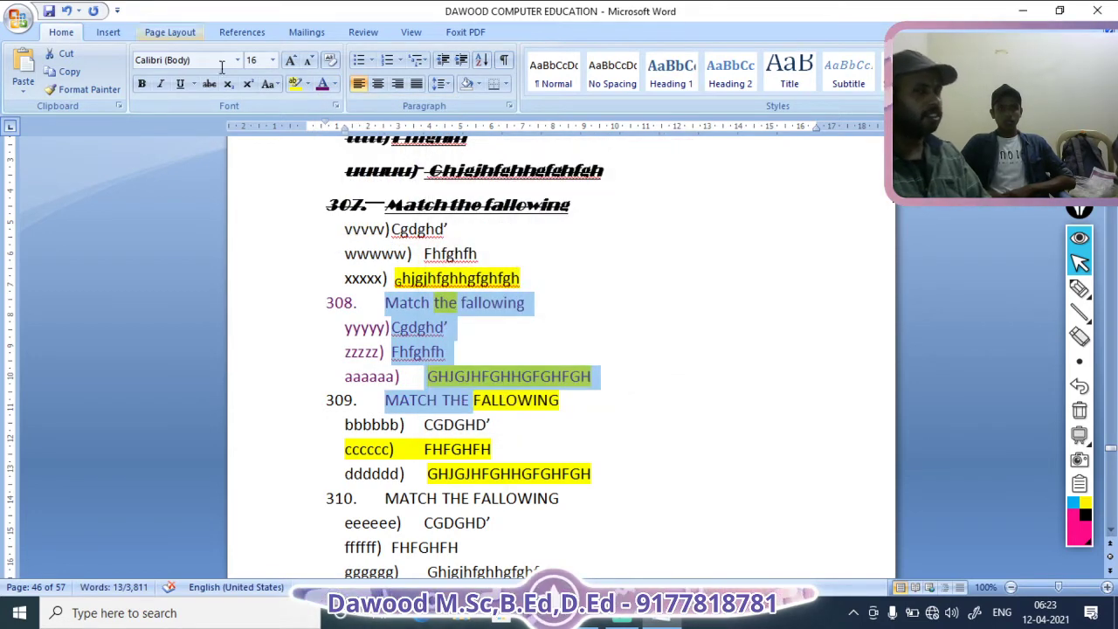
# Step: Turn the selected lines from item 308 through item 309 into a list with round bullets
pyautogui.click(372, 60)
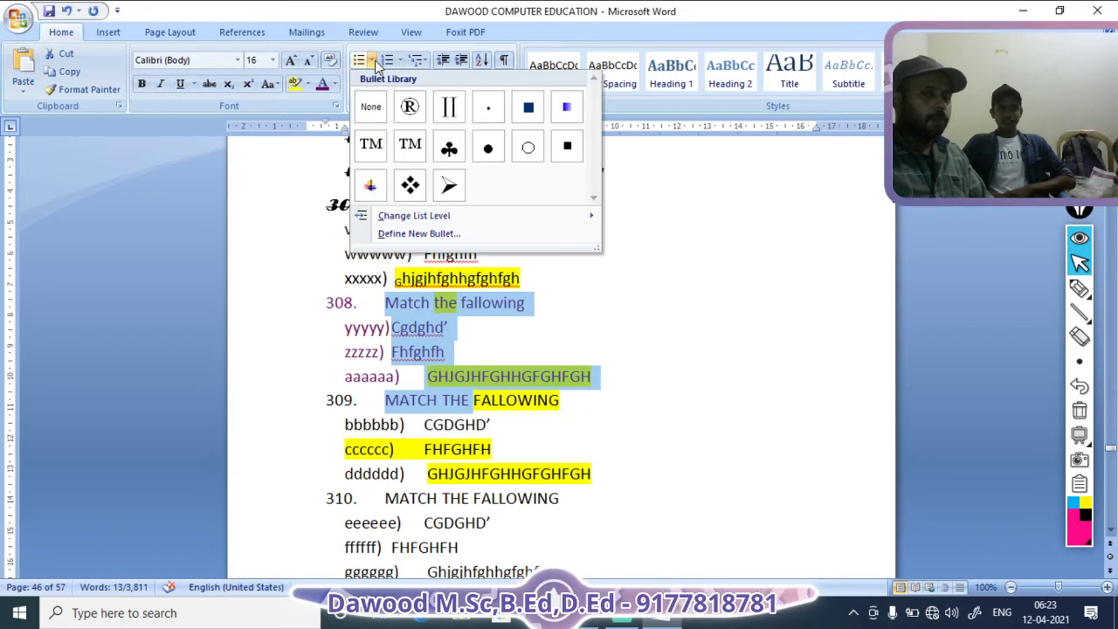
pyautogui.click(415, 234)
pyautogui.click(564, 416)
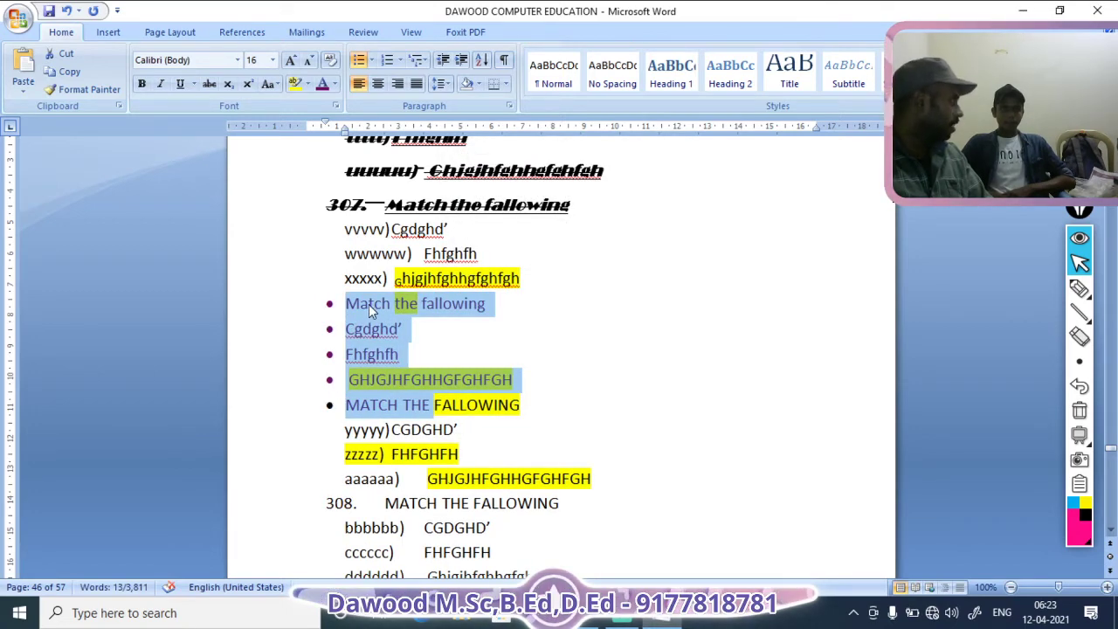
# Step: Number the selected lines in the bold "1. 2. 3." format and look through the multilevel list styles
pyautogui.click(400, 59)
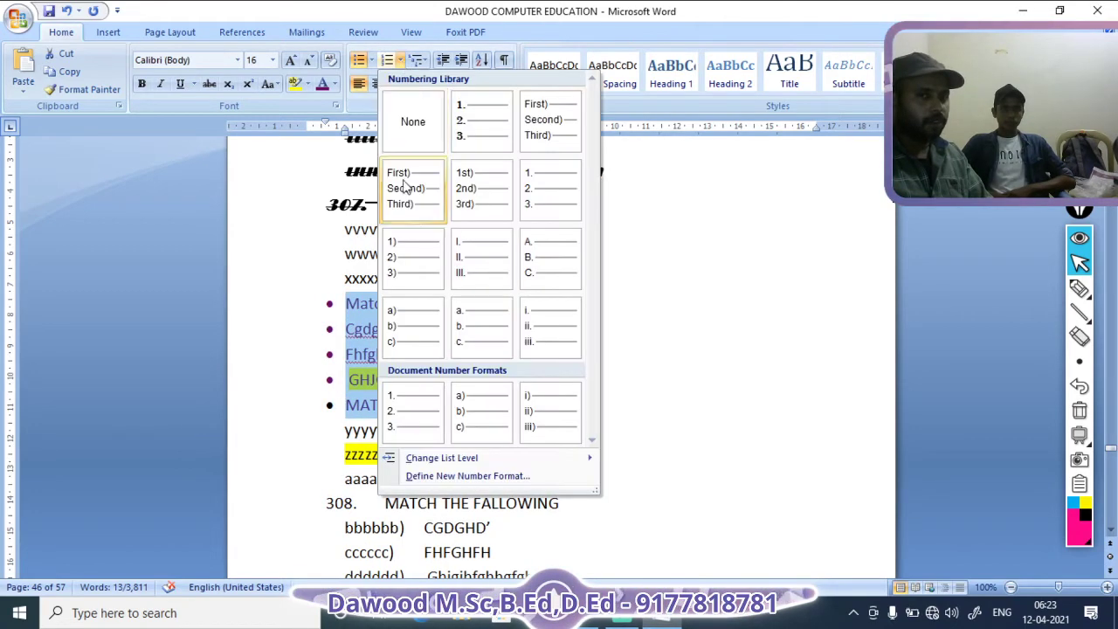
pyautogui.click(479, 131)
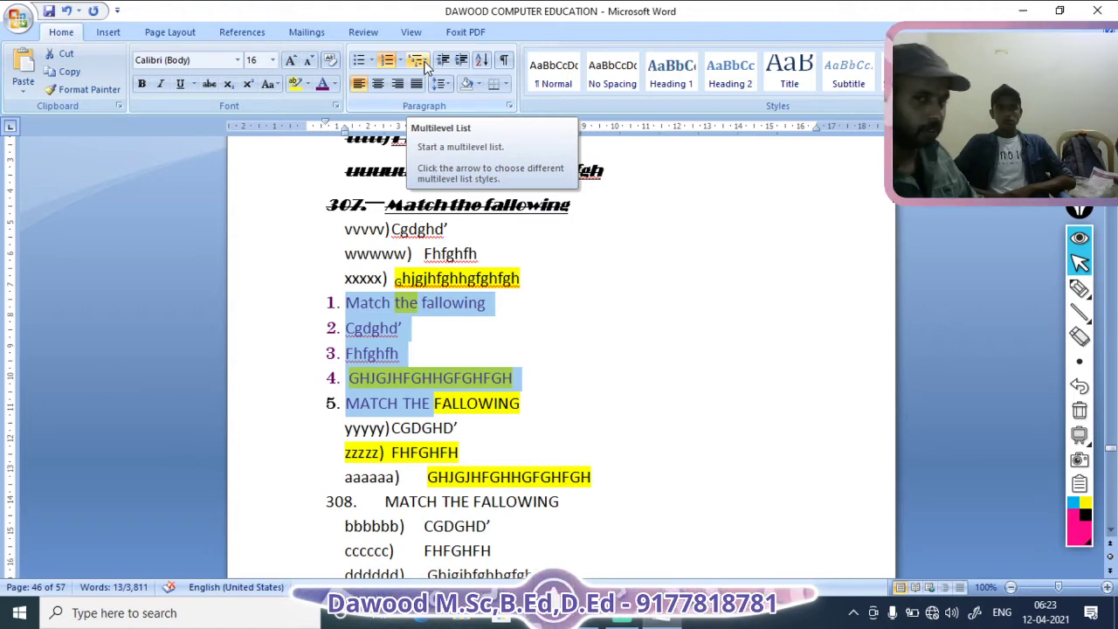
pyautogui.click(426, 65)
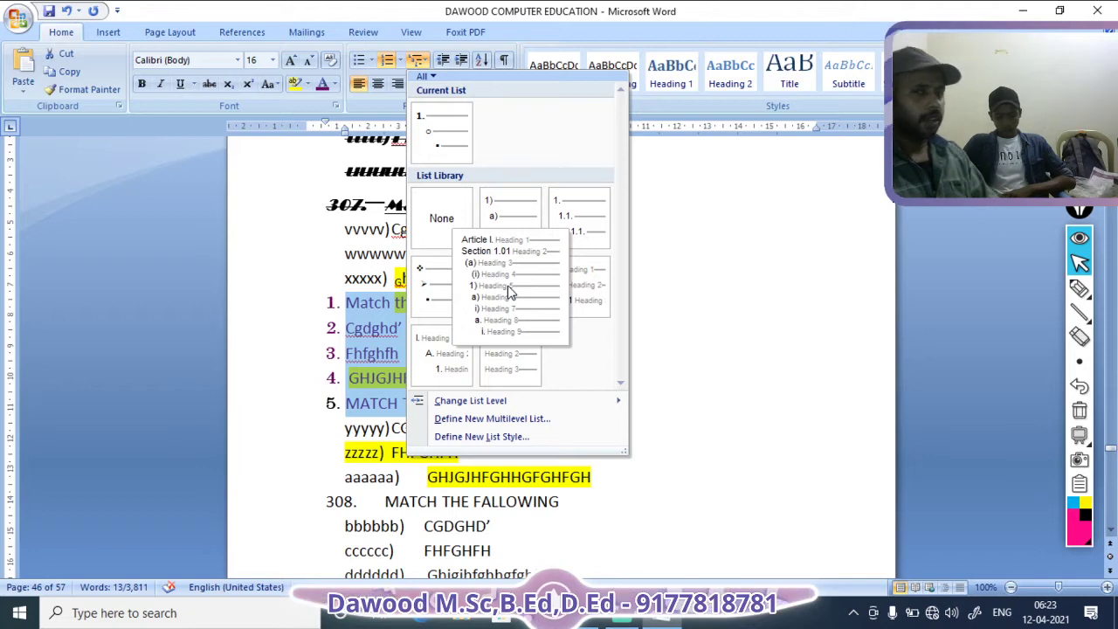
pyautogui.click(444, 67)
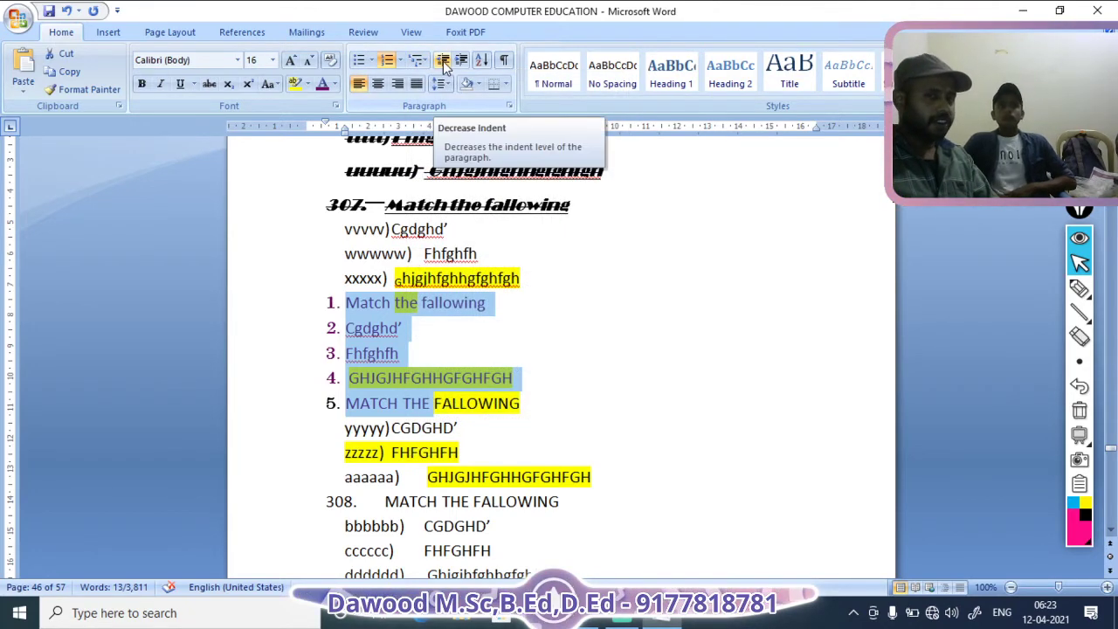
# Step: Increase the indent of all five lines in the bold numbered list below sub-item "xxxxx)"
pyautogui.click(333, 301)
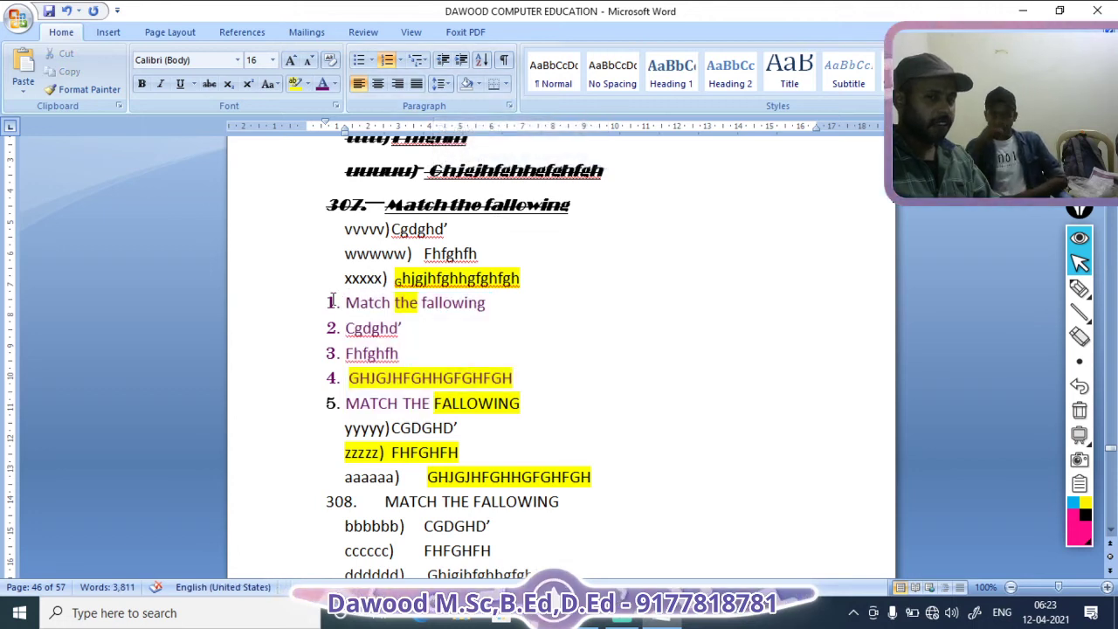
pyautogui.moveTo(324, 300); pyautogui.dragTo(524, 406)
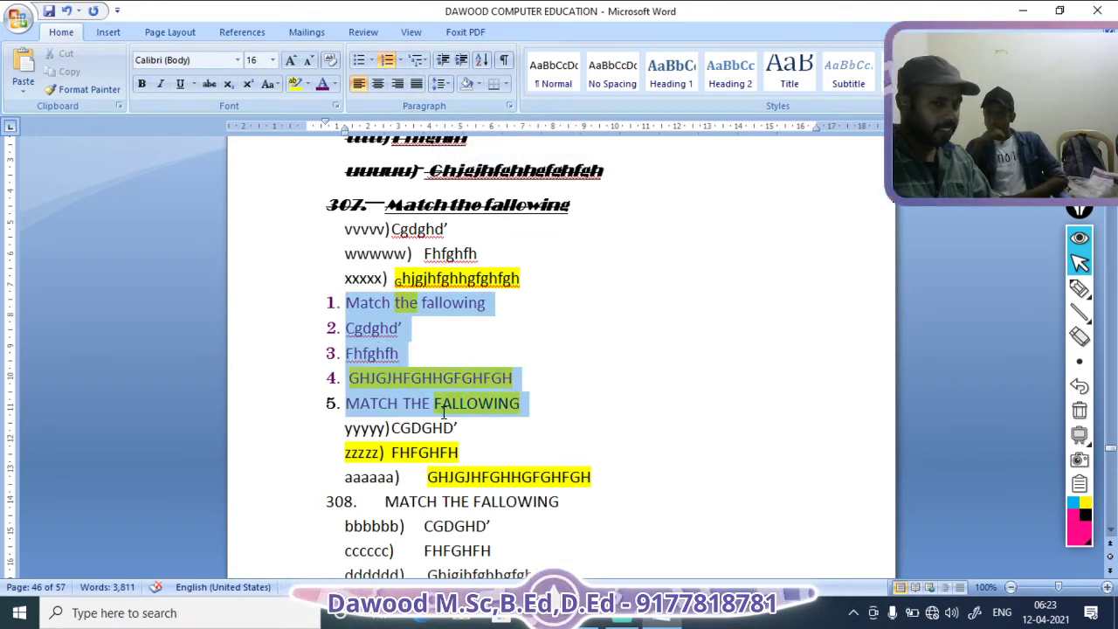
pyautogui.click(462, 60)
pyautogui.click(463, 60)
pyautogui.click(462, 60)
pyautogui.click(463, 61)
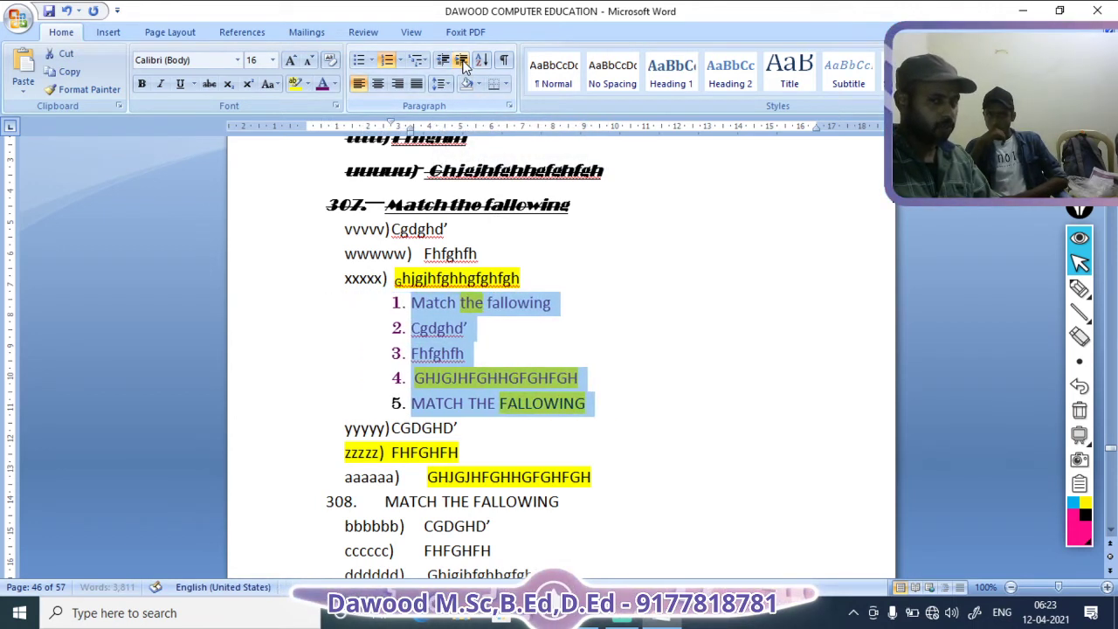
pyautogui.scroll(-4, 679, 319)
pyautogui.scroll(1, 679, 318)
pyautogui.click(589, 437)
# Step: Indent the lines from sub-item "gggggggg)" under item 327 through "kkkkkkkk)" under item 328 several levels further
pyautogui.scroll(-8, 637, 424)
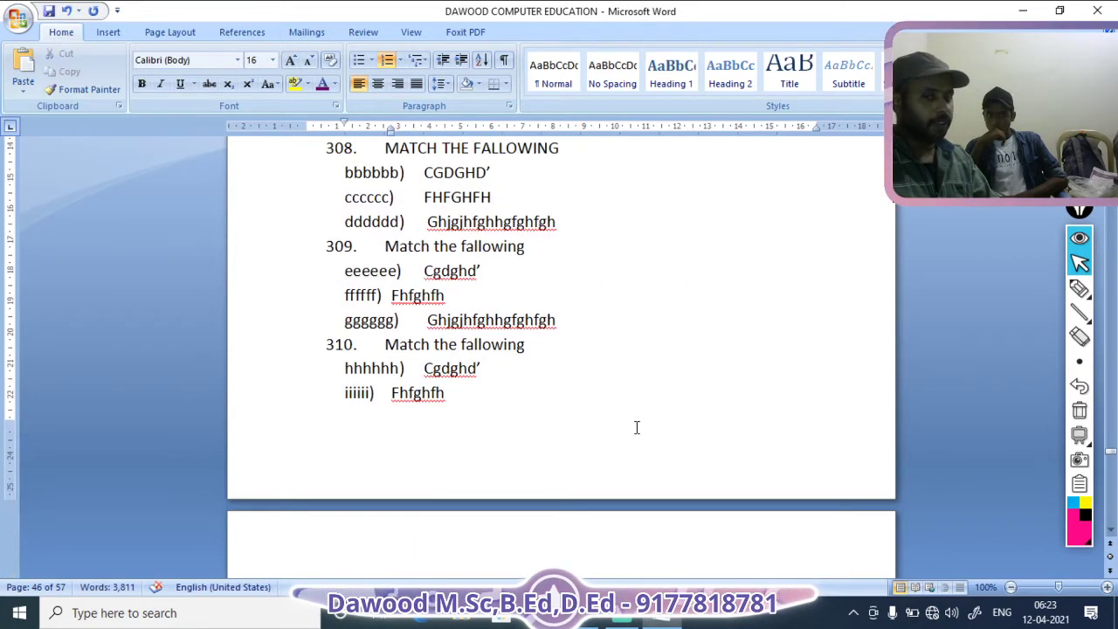
pyautogui.scroll(-19, 625, 421)
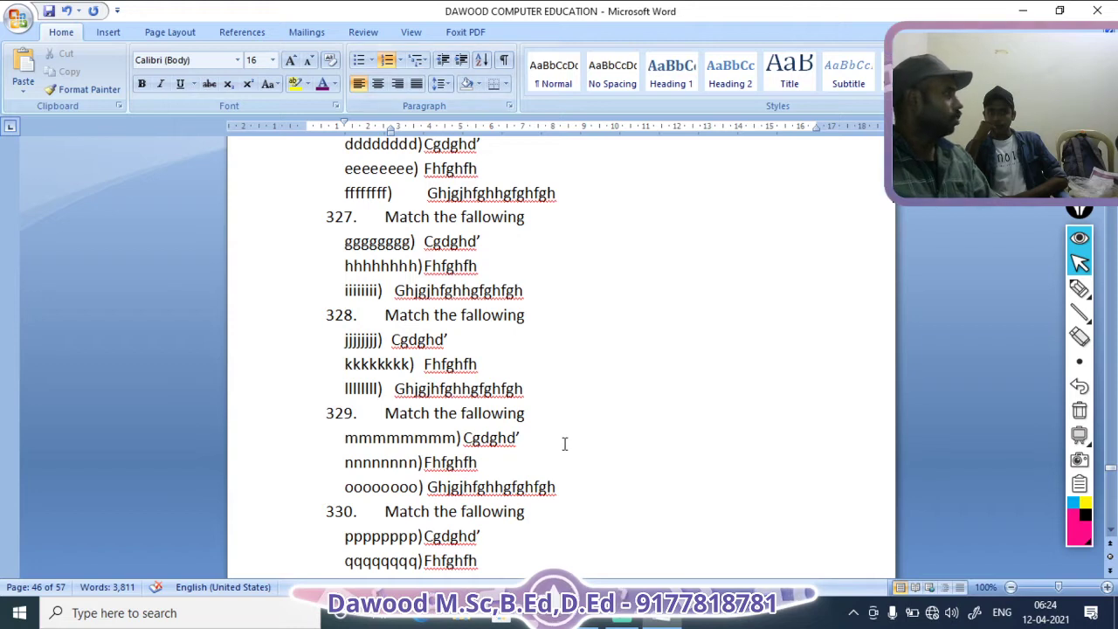
pyautogui.moveTo(425, 241); pyautogui.dragTo(495, 363)
pyautogui.click(461, 61)
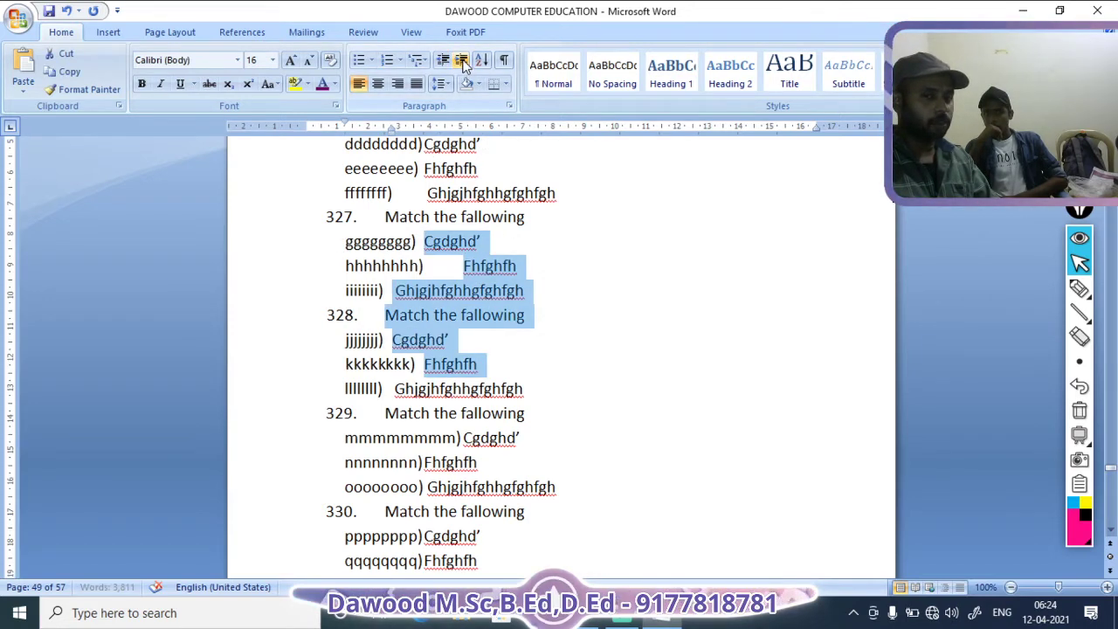
pyautogui.click(461, 61)
pyautogui.click(461, 61)
pyautogui.click(461, 60)
pyautogui.click(461, 60)
pyautogui.click(461, 61)
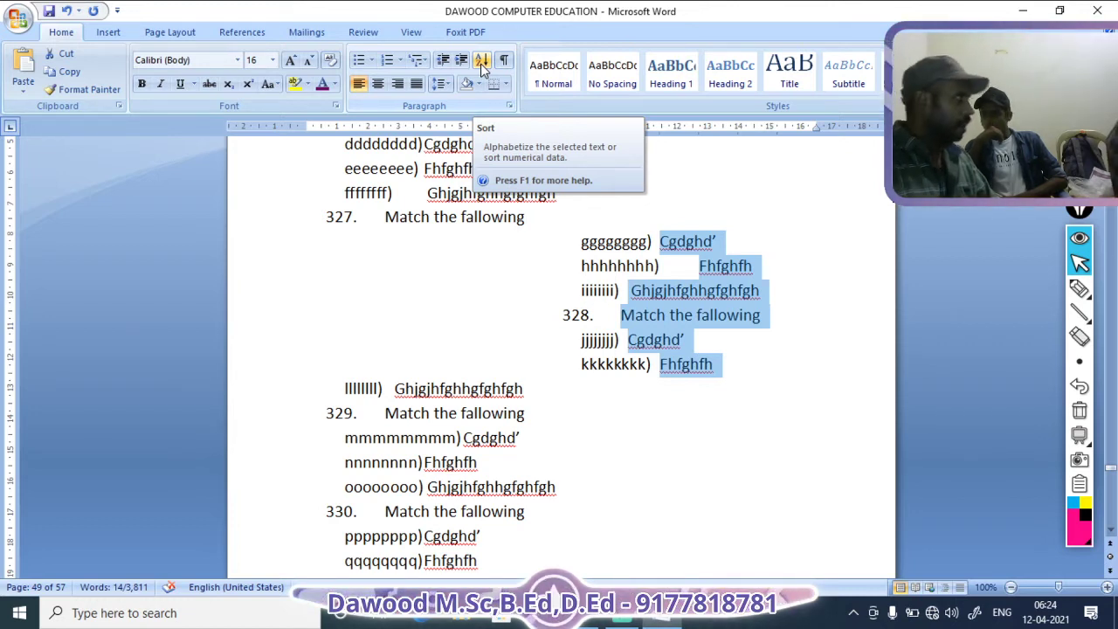
# Step: Sort the selected indented paragraphs as text in descending order
pyautogui.click(482, 62)
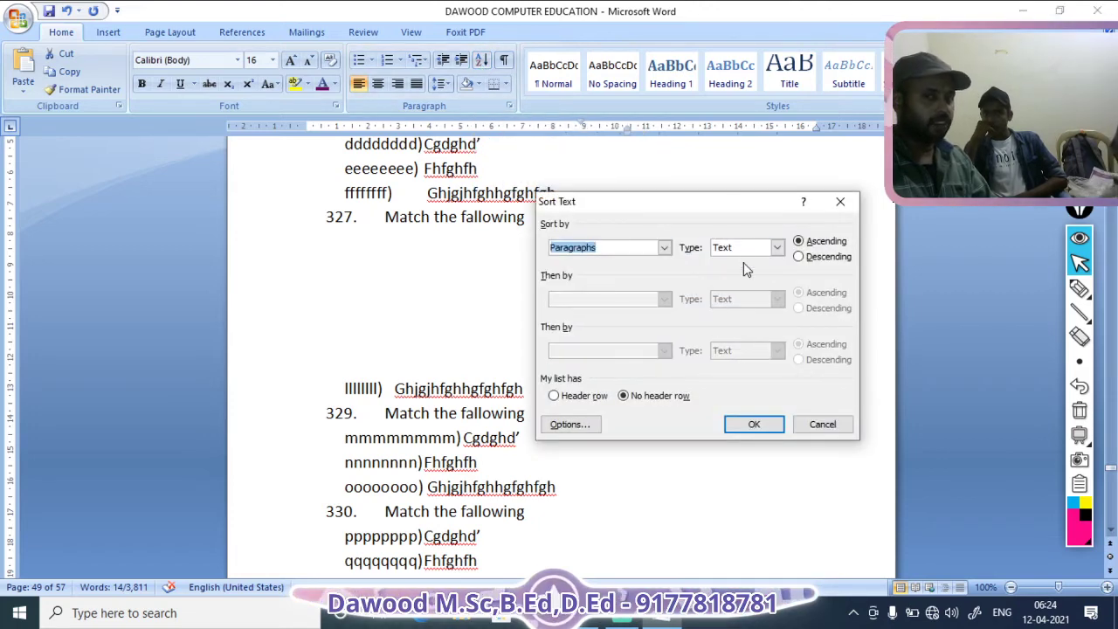
pyautogui.click(841, 202)
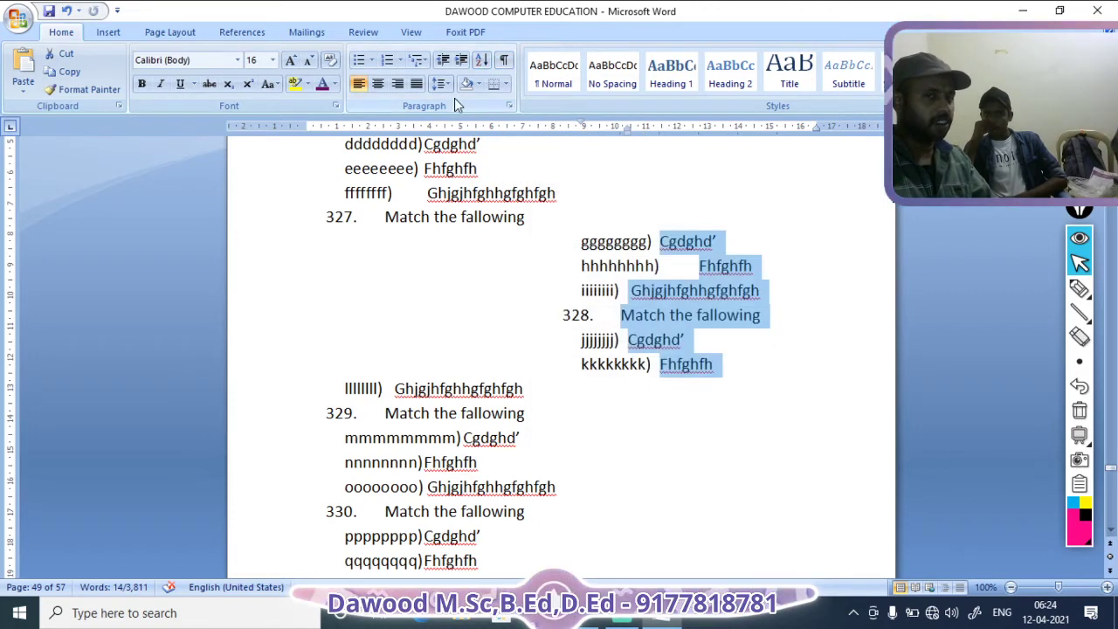
pyautogui.click(482, 61)
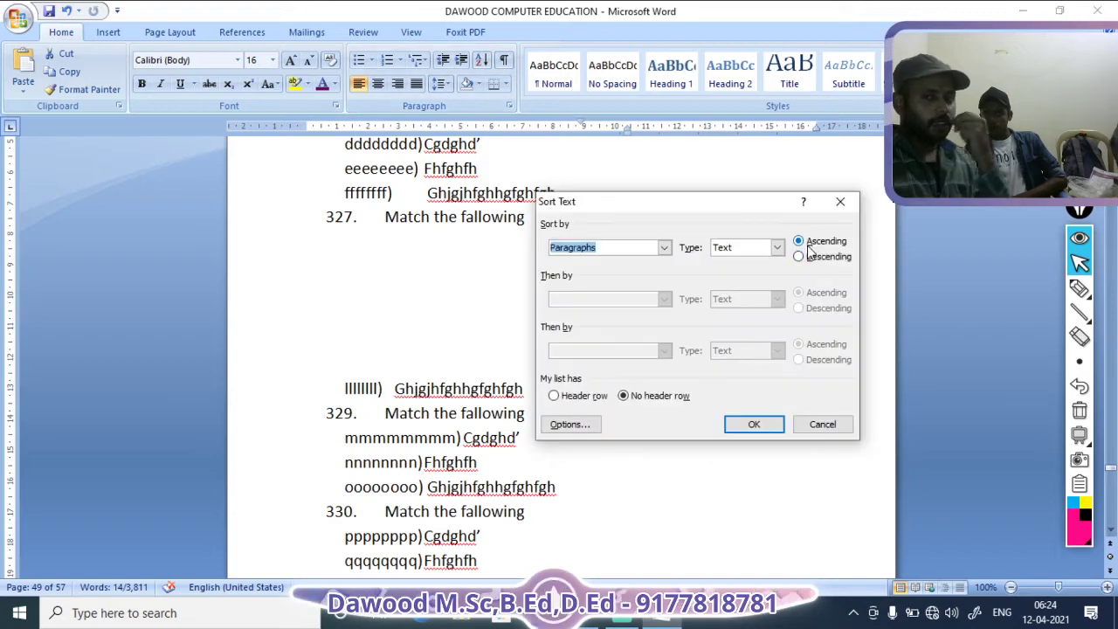
pyautogui.click(805, 257)
pyautogui.click(763, 425)
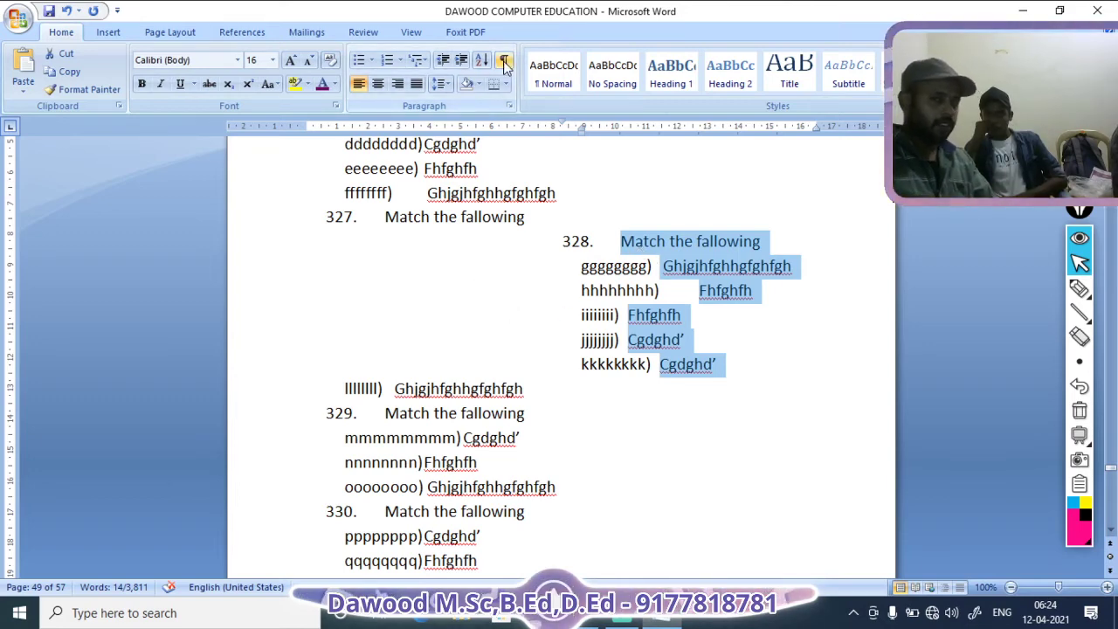
# Step: Show the paragraph marks and other hidden formatting symbols, and check them on the following pages
pyautogui.click(504, 60)
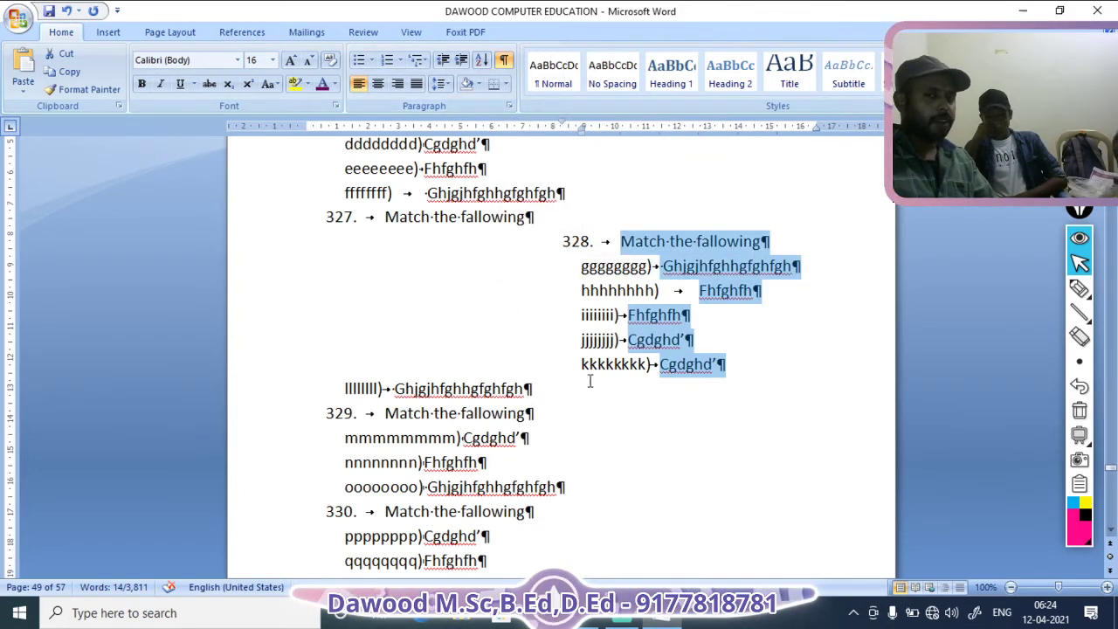
pyautogui.scroll(-12, 568, 332)
pyautogui.scroll(-9, 570, 327)
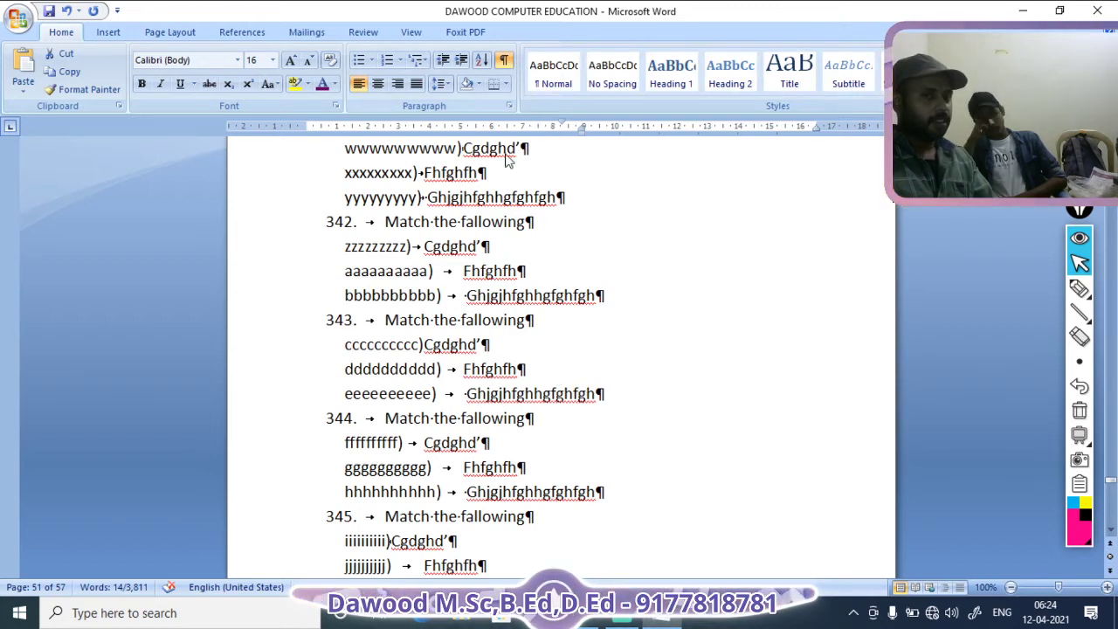
pyautogui.scroll(1, 606, 281)
pyautogui.scroll(2, 607, 280)
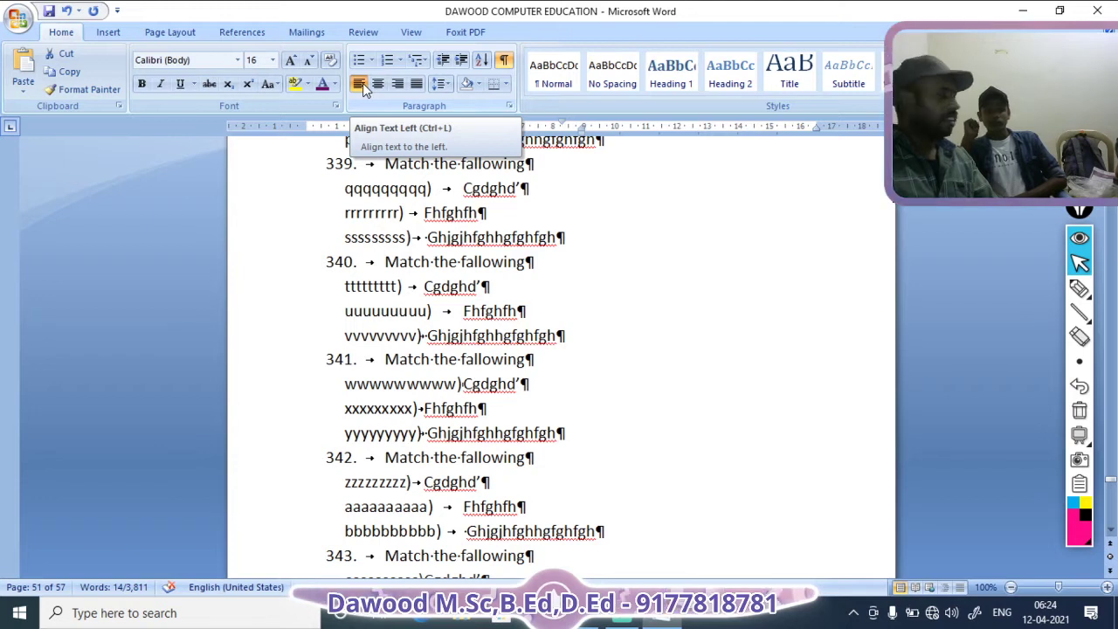
# Step: Select the text of sub-item "sssssssss)" under item 339 and examine the text alignment options
pyautogui.click(549, 329)
pyautogui.moveTo(339, 234); pyautogui.dragTo(516, 244)
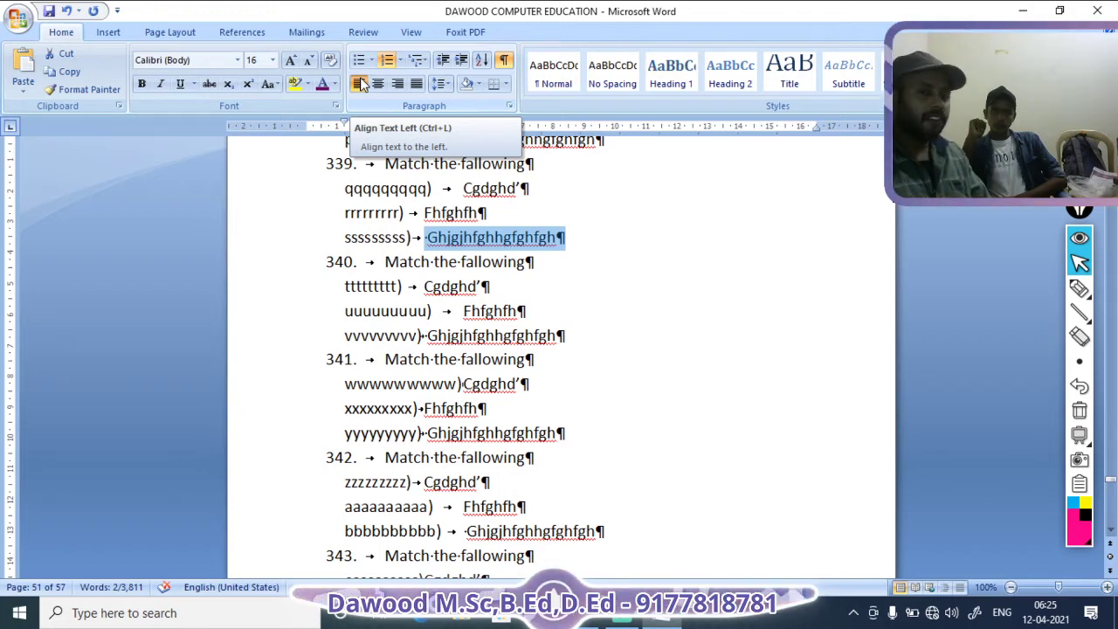
pyautogui.scroll(4, 704, 434)
pyautogui.scroll(5, 704, 434)
pyautogui.click(447, 303)
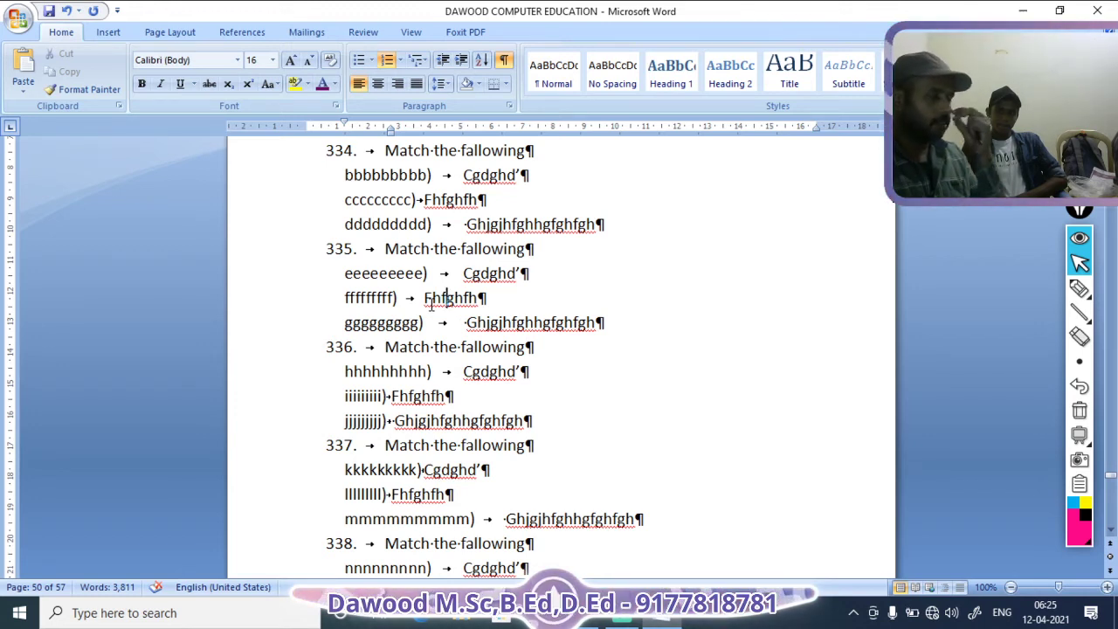
pyautogui.scroll(10, 541, 377)
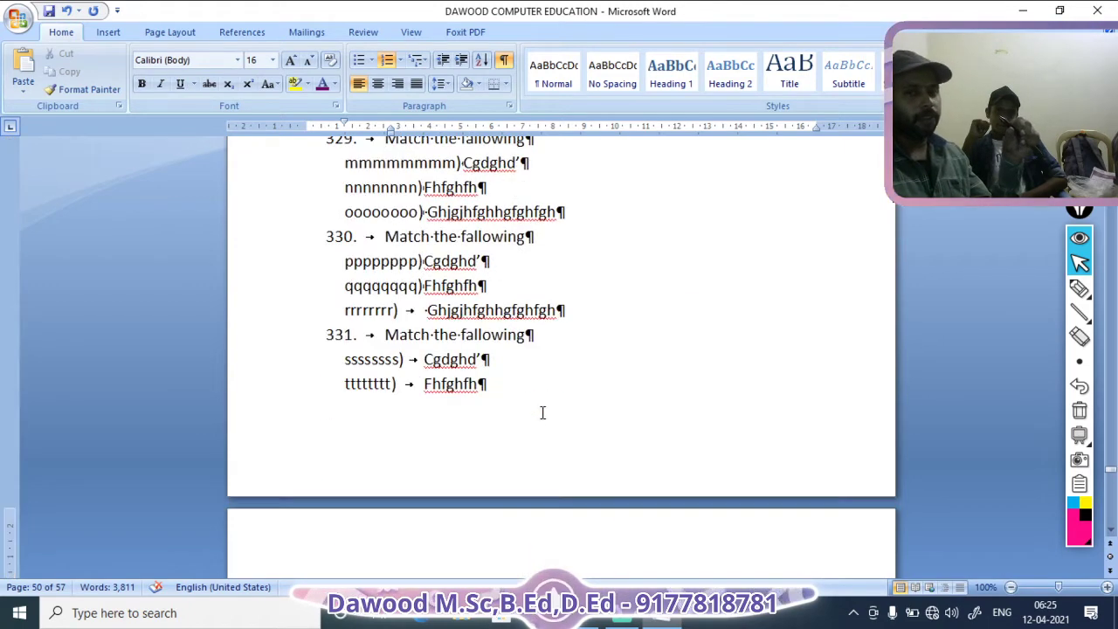
# Step: Apply dark tan shading to the paragraphs from item 335 through the second sub-item of item 336
pyautogui.scroll(-8, 540, 417)
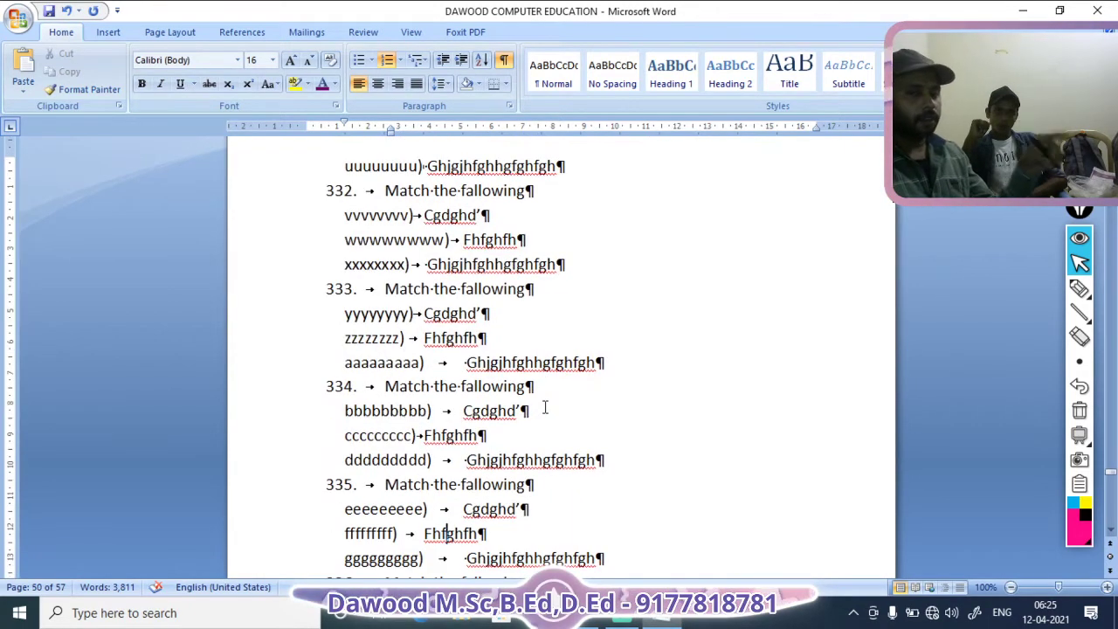
pyautogui.scroll(-4, 583, 442)
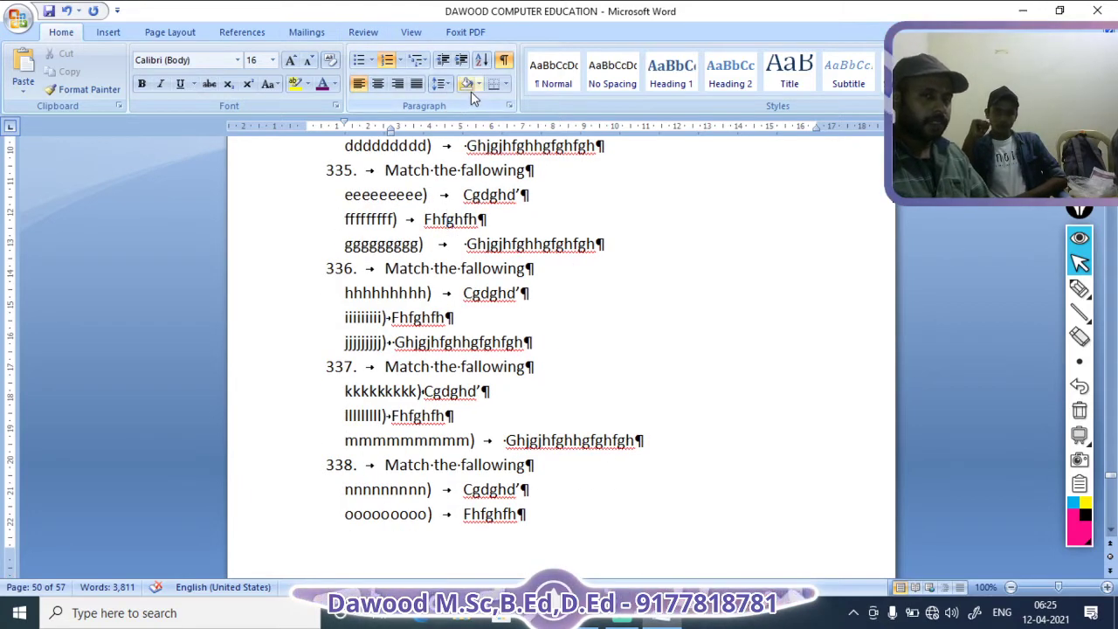
pyautogui.moveTo(316, 172); pyautogui.dragTo(483, 306)
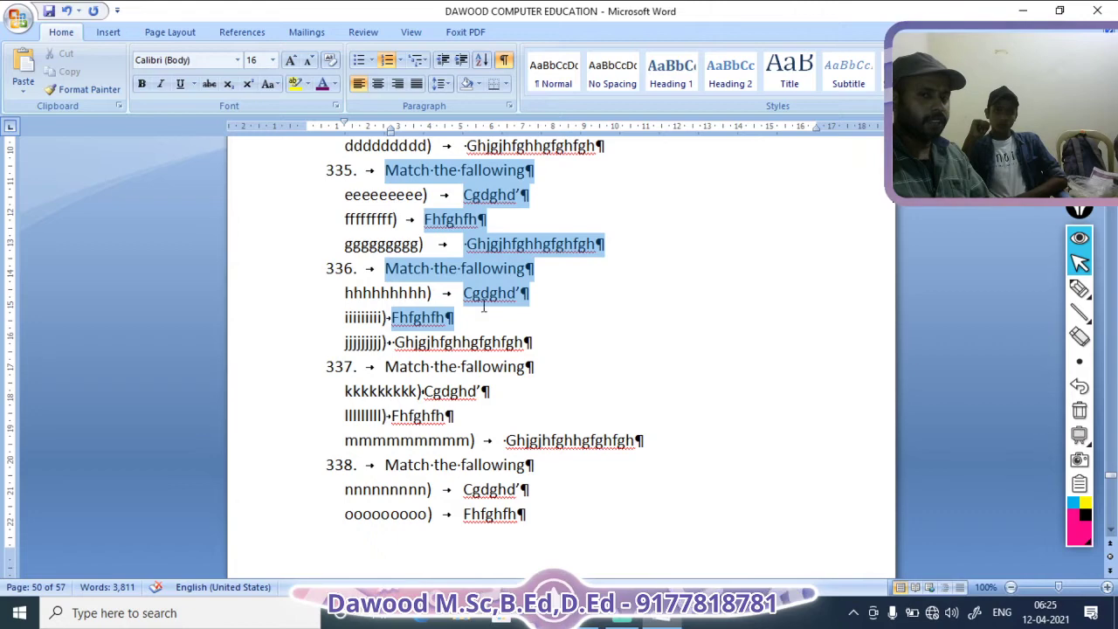
pyautogui.click(478, 84)
pyautogui.click(492, 158)
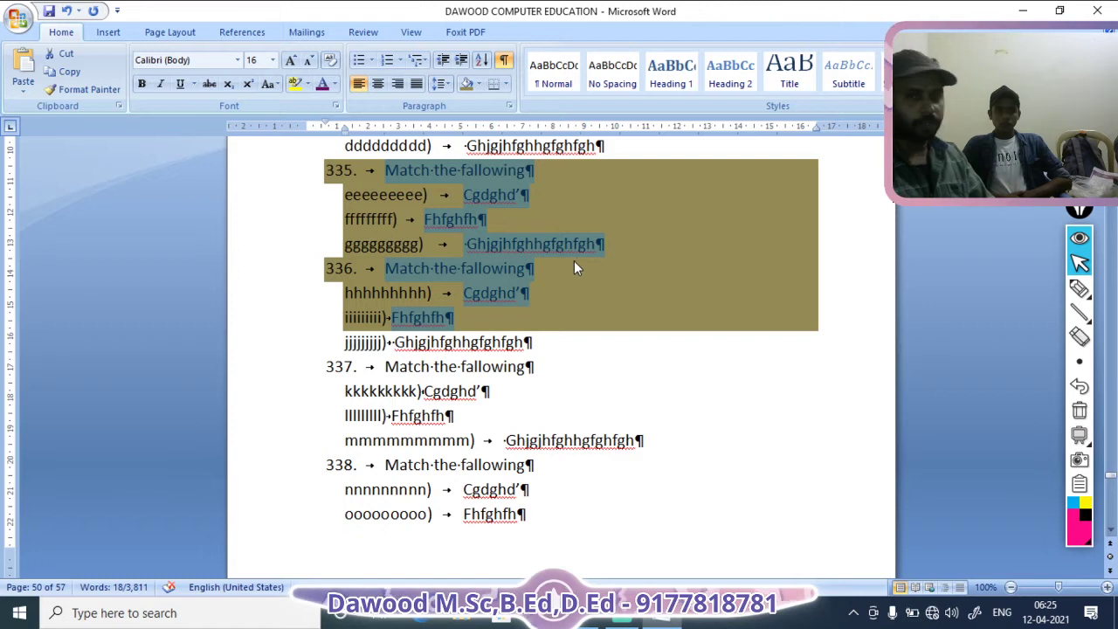
# Step: Apply All Borders to the "Match the fallowing" line of item 337
pyautogui.click(531, 365)
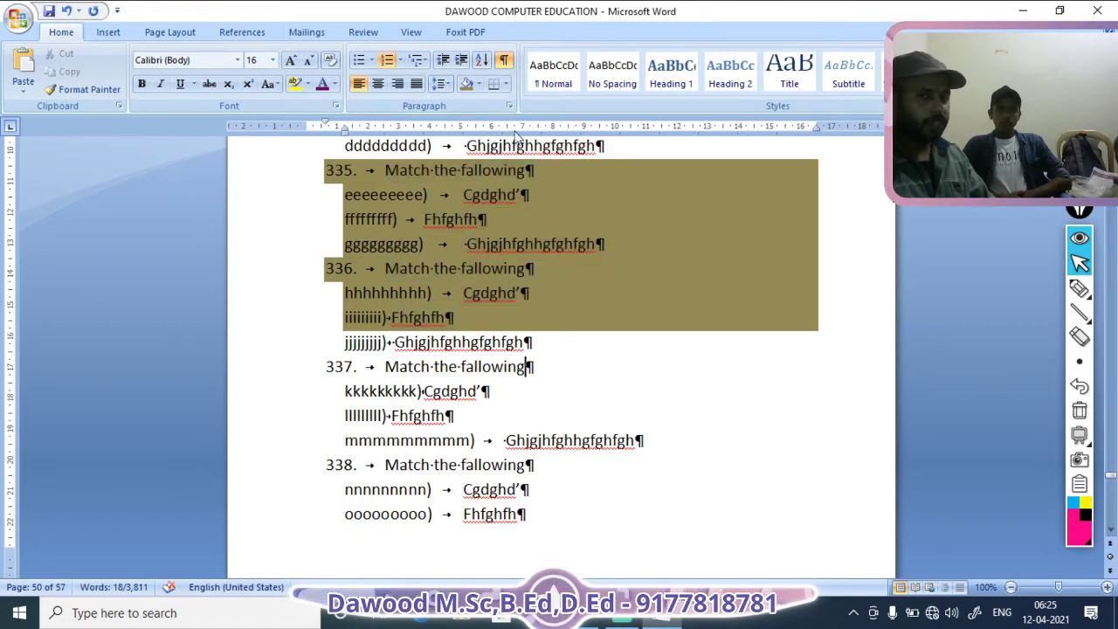
pyautogui.click(510, 88)
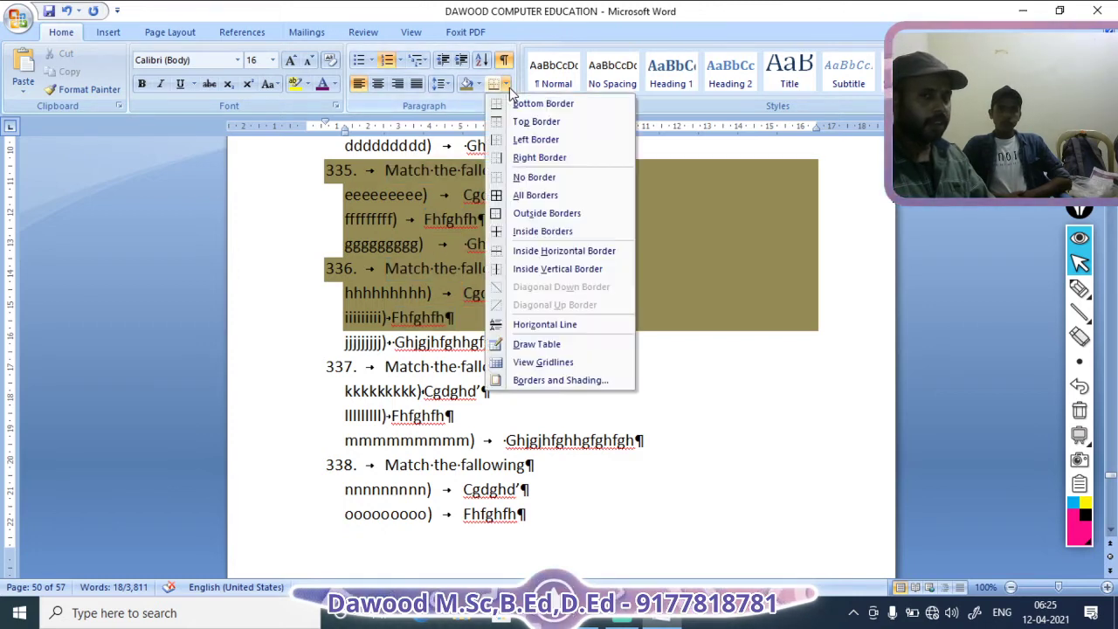
pyautogui.click(536, 196)
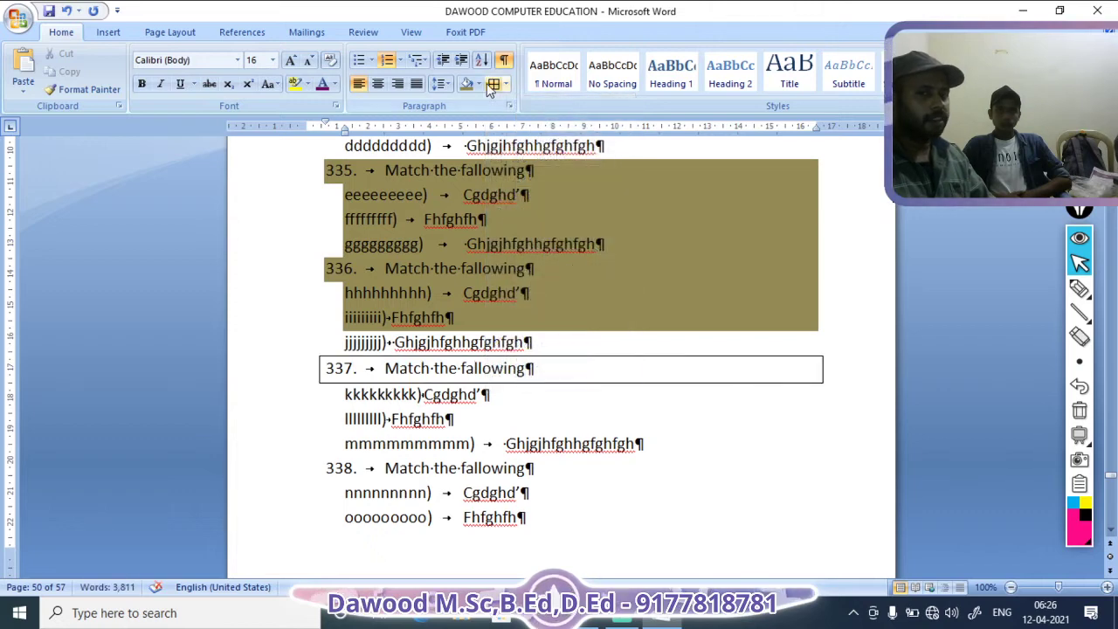
# Step: Apply All Borders to the lines from the first sub-item of item 337 through the first sub-item of item 338
pyautogui.click(380, 465)
pyautogui.moveTo(322, 402); pyautogui.dragTo(411, 537)
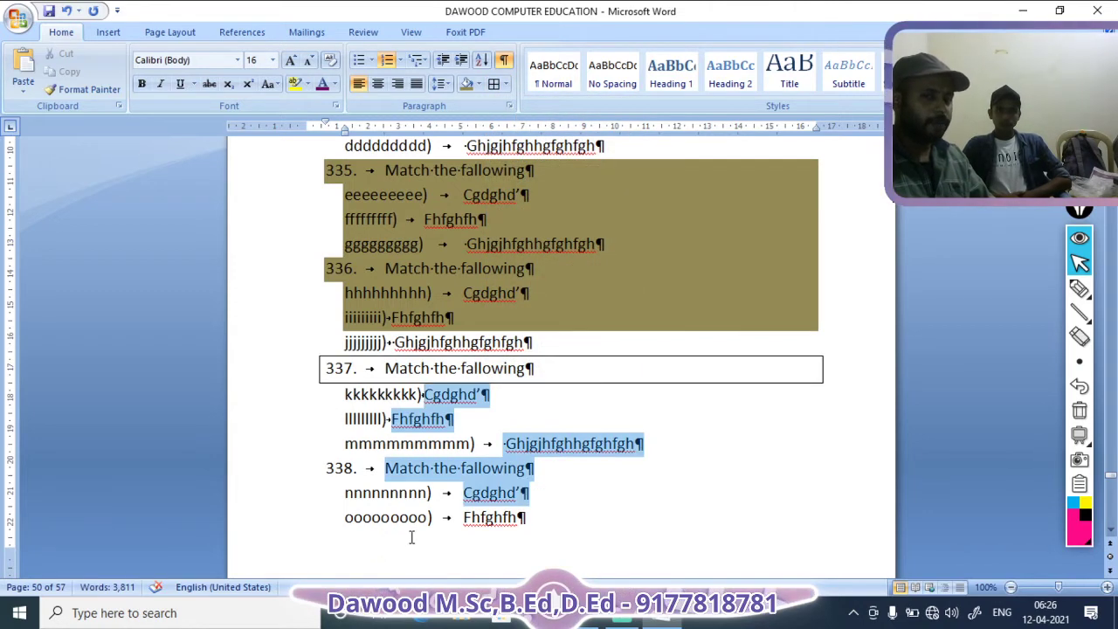
pyautogui.click(506, 84)
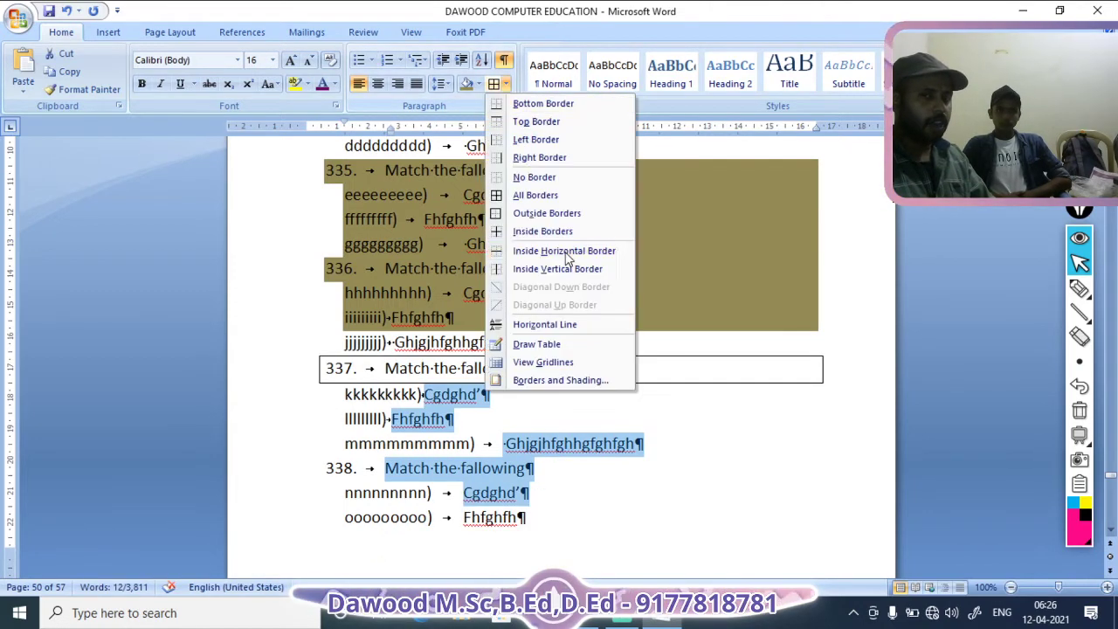
pyautogui.click(536, 196)
pyautogui.click(625, 399)
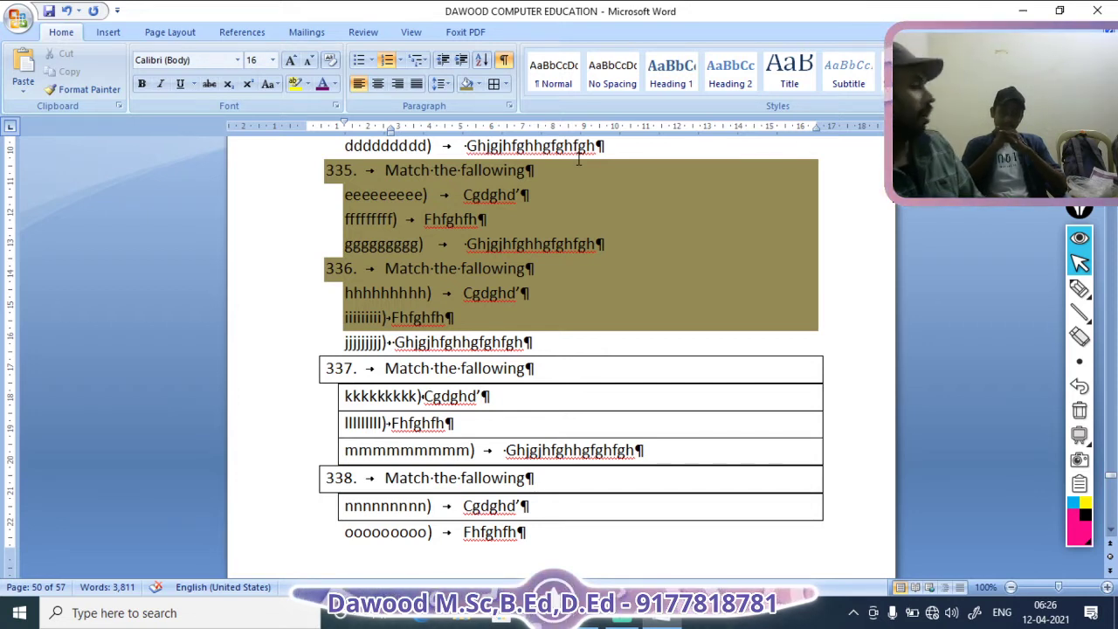
pyautogui.click(1083, 264)
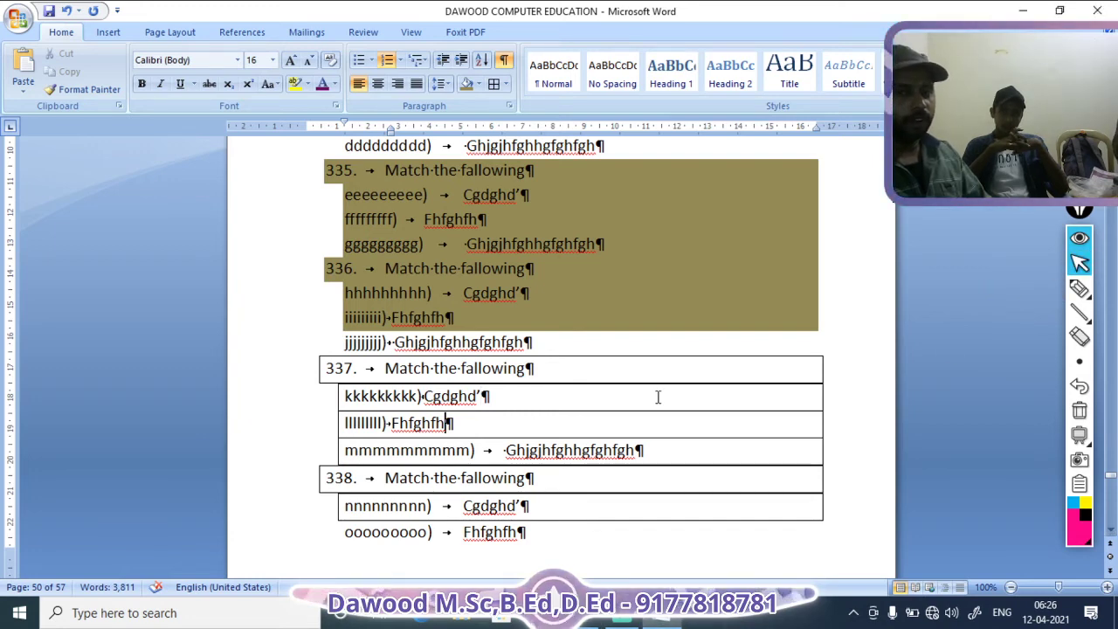
pyautogui.scroll(-5, 655, 397)
pyautogui.moveTo(344, 217); pyautogui.dragTo(539, 460)
pyautogui.scroll(-2, 739, 346)
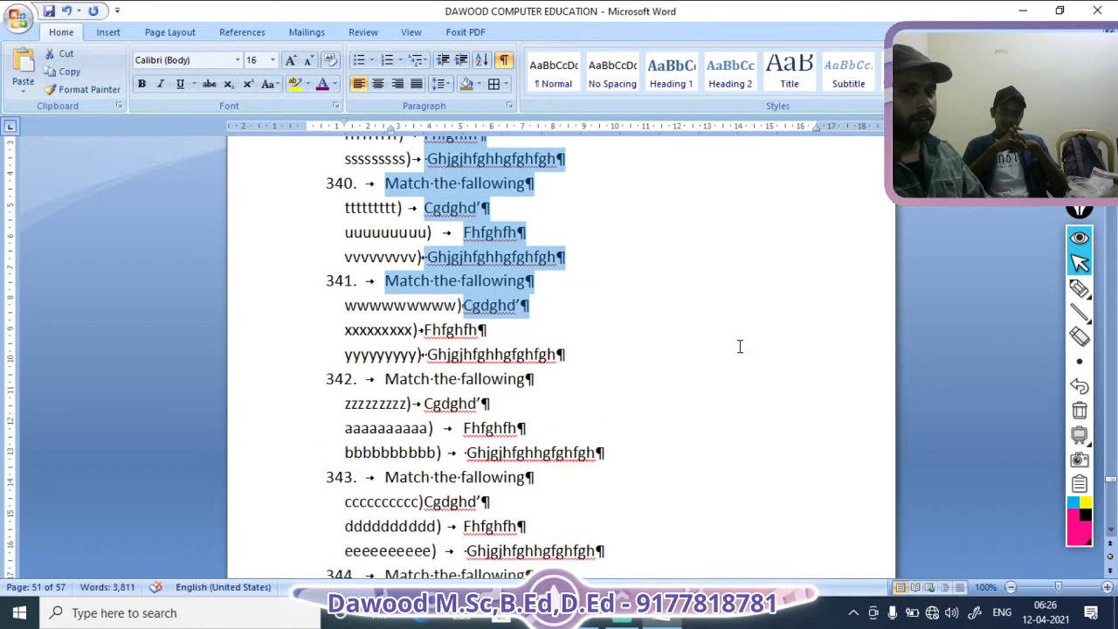
pyautogui.click(574, 319)
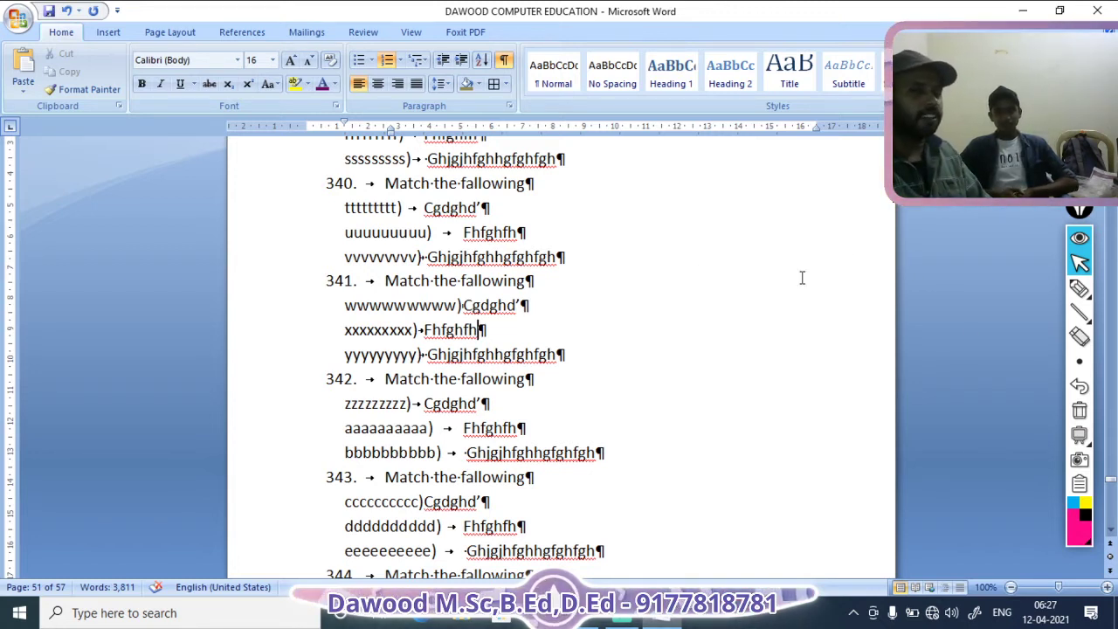
# Step: Hide the paragraph marks and other formatting symbols, and review the shaded and bordered items and the pages after them
pyautogui.click(504, 59)
pyautogui.scroll(8, 669, 294)
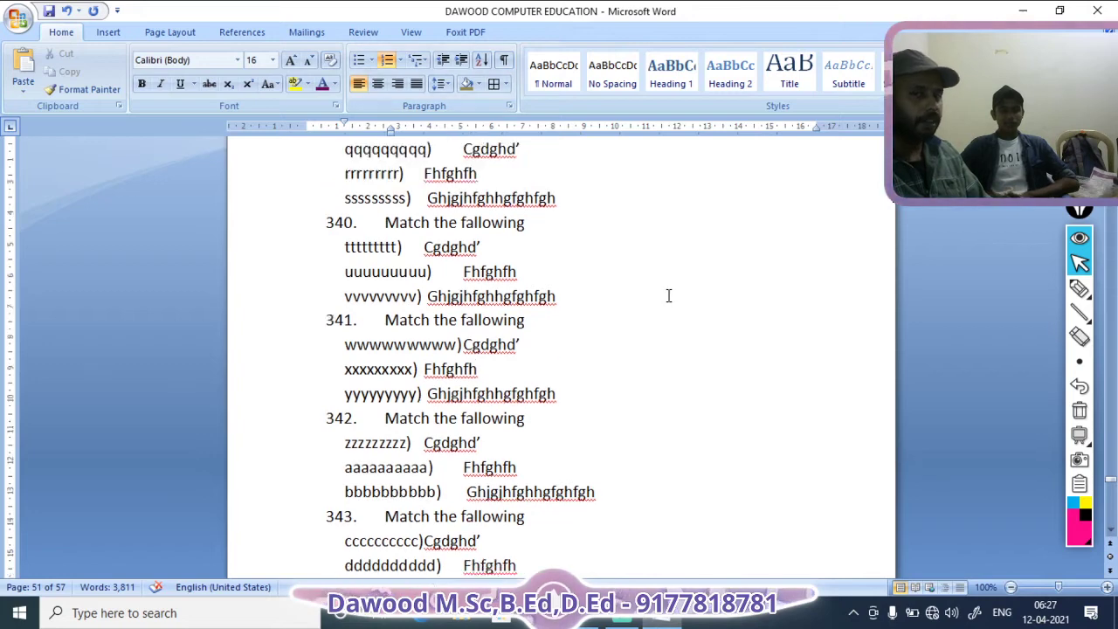
pyautogui.scroll(3, 639, 315)
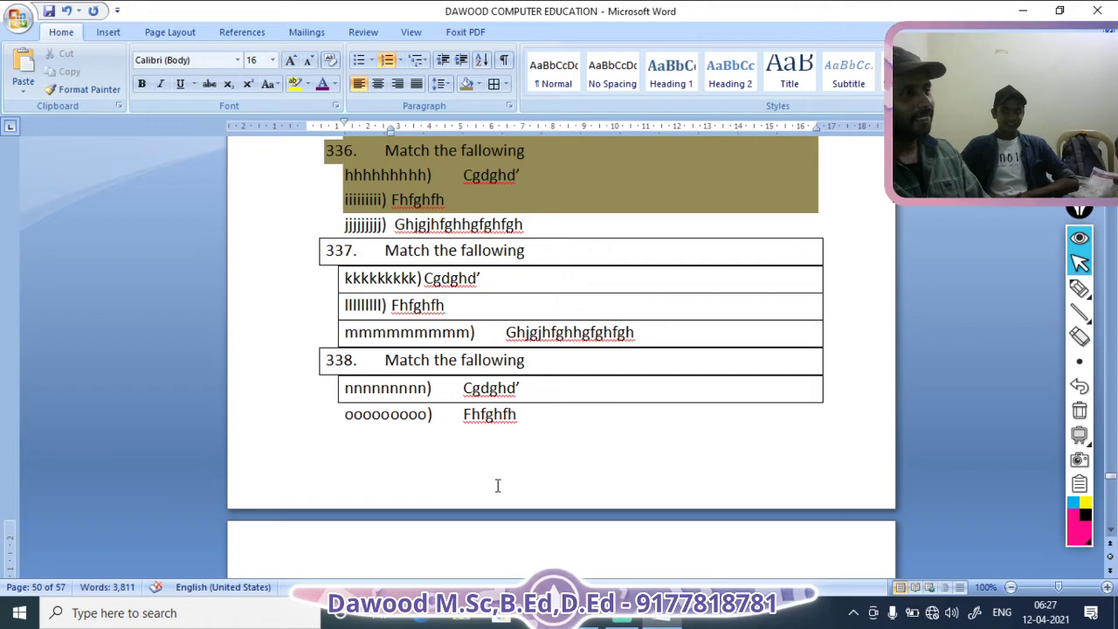
pyautogui.scroll(7, 519, 427)
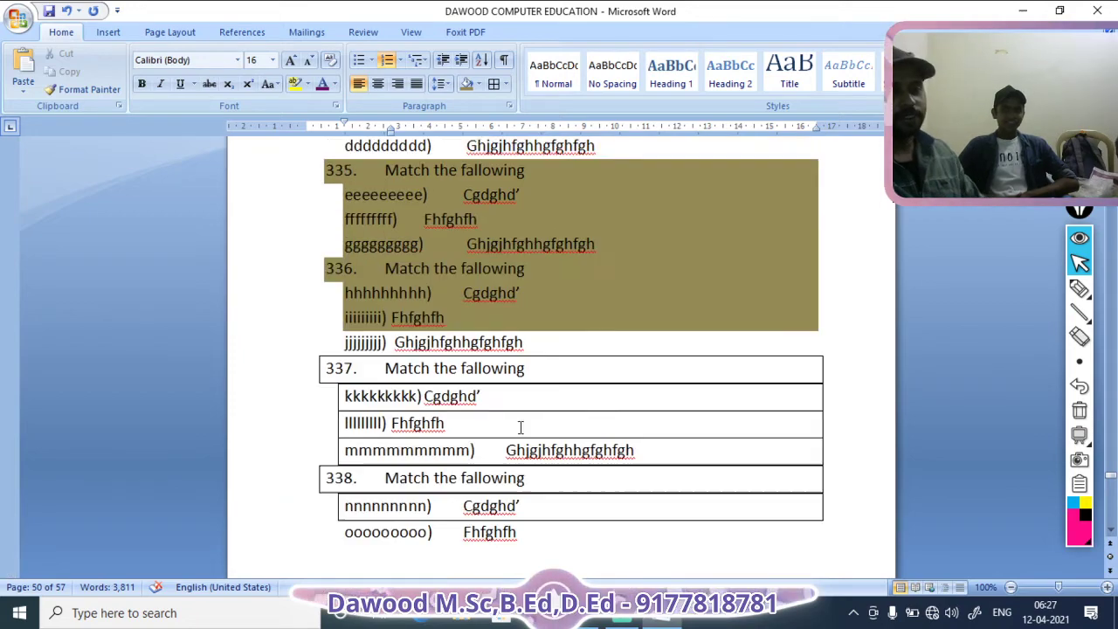
pyautogui.scroll(-20, 578, 377)
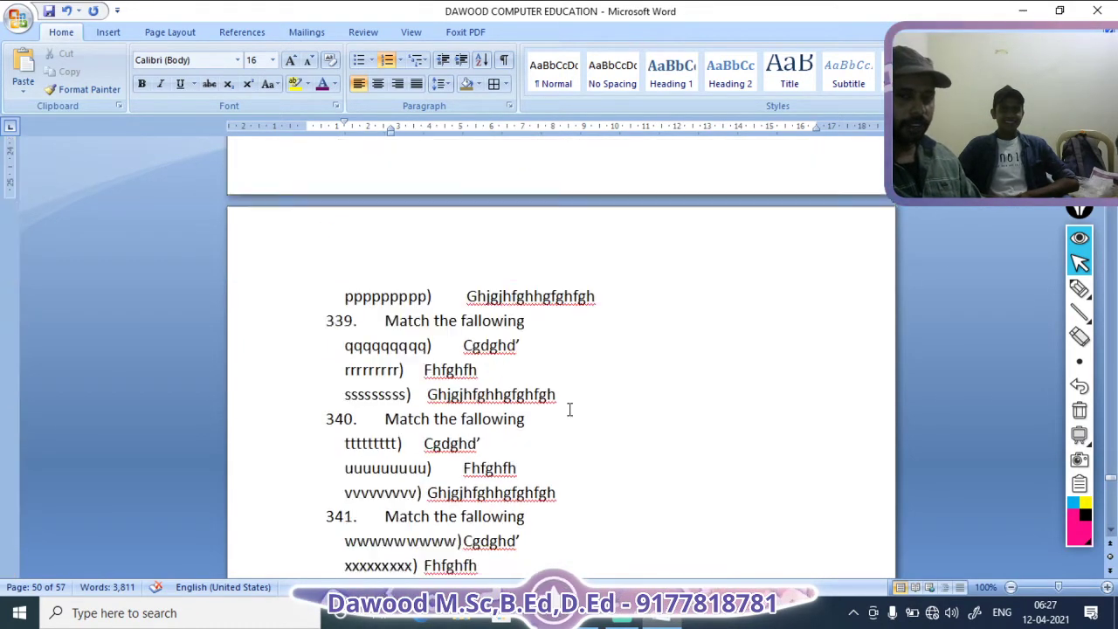
pyautogui.scroll(-12, 565, 415)
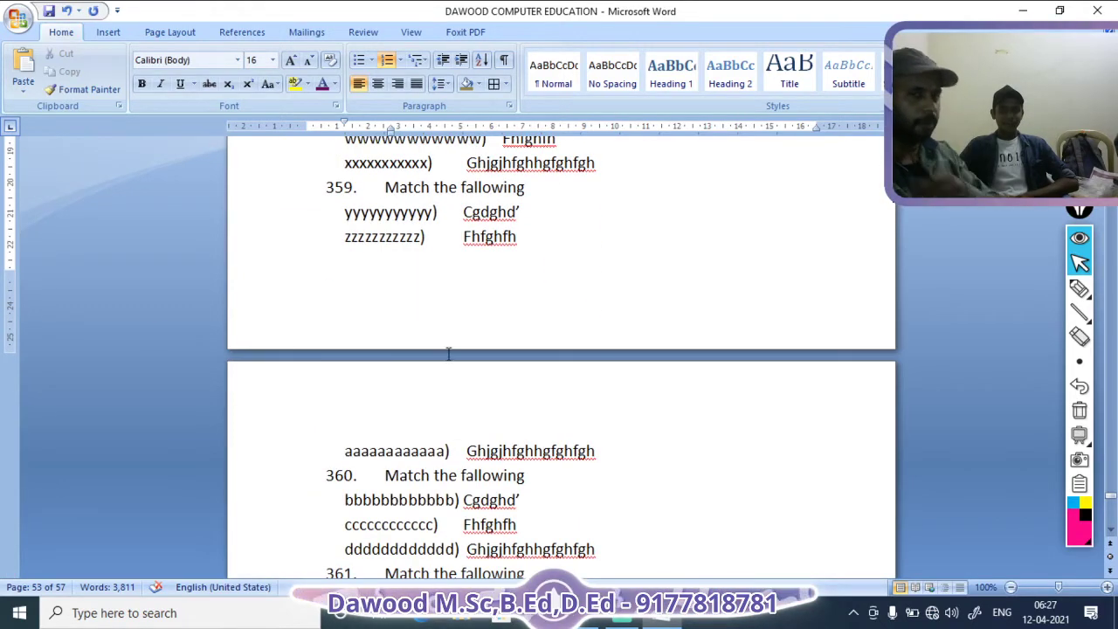
# Step: Browse the built-in cover page designs and insert the Austere cover page
pyautogui.click(108, 33)
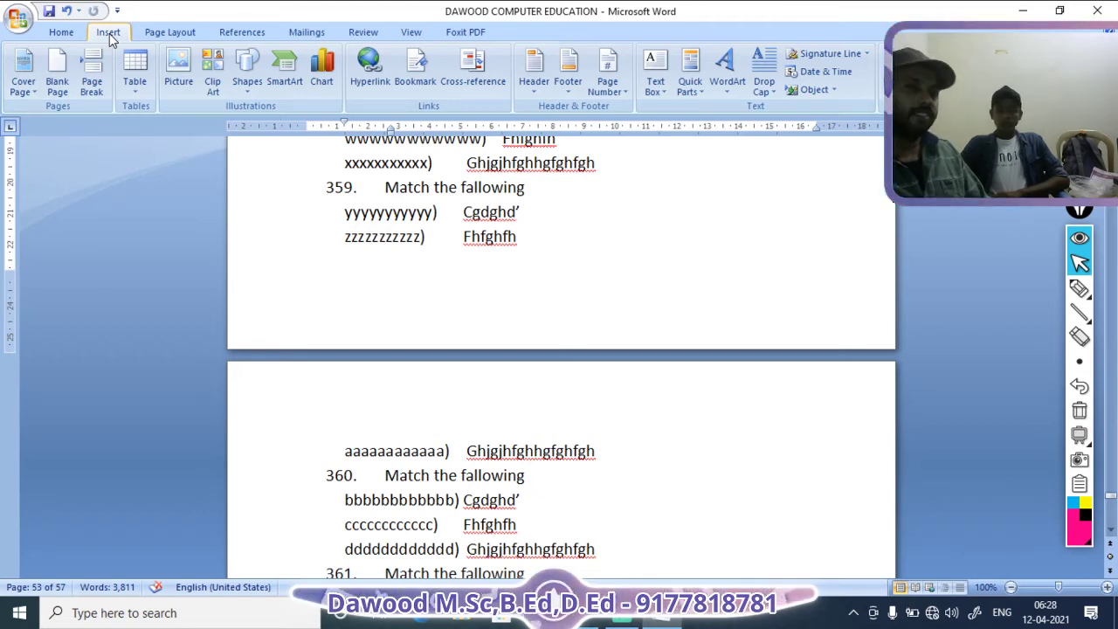
pyautogui.scroll(-3, 412, 292)
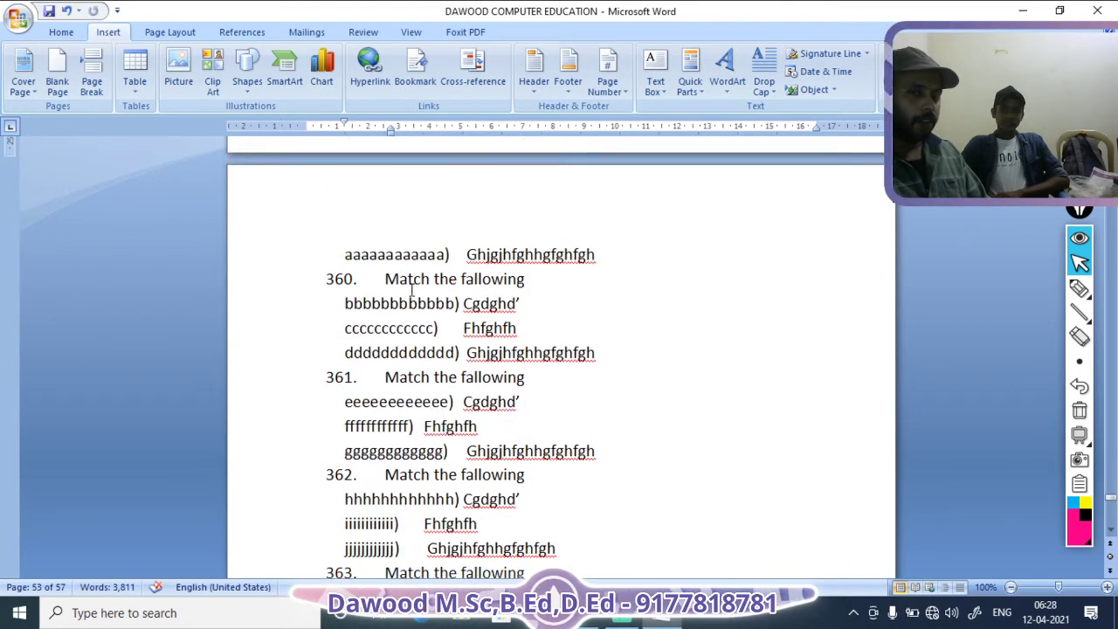
pyautogui.scroll(-20, 412, 293)
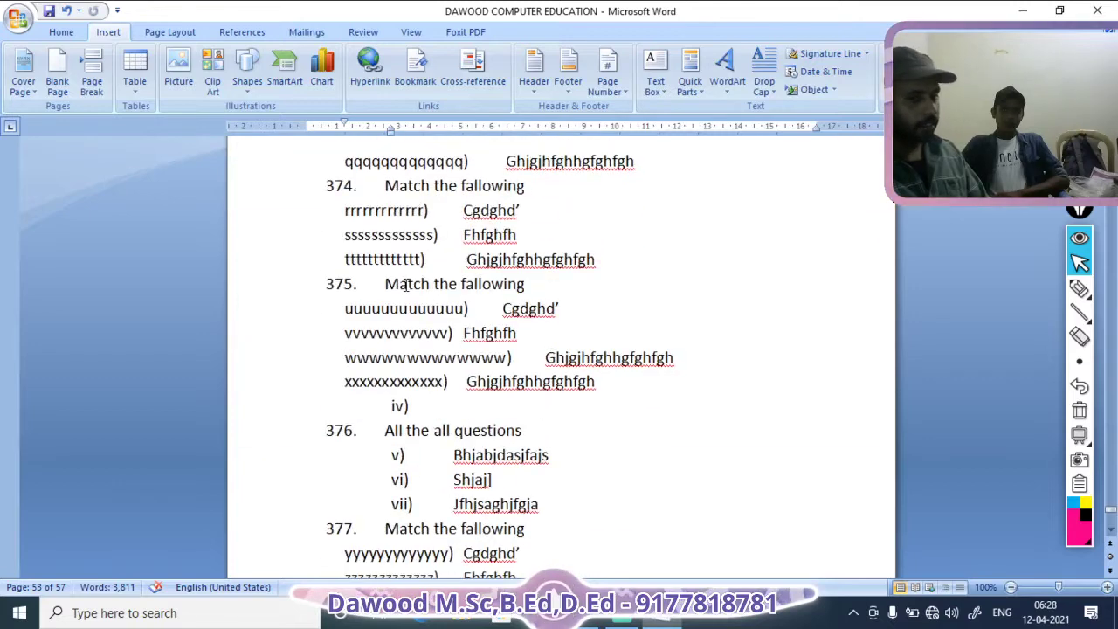
pyautogui.scroll(-8, 407, 284)
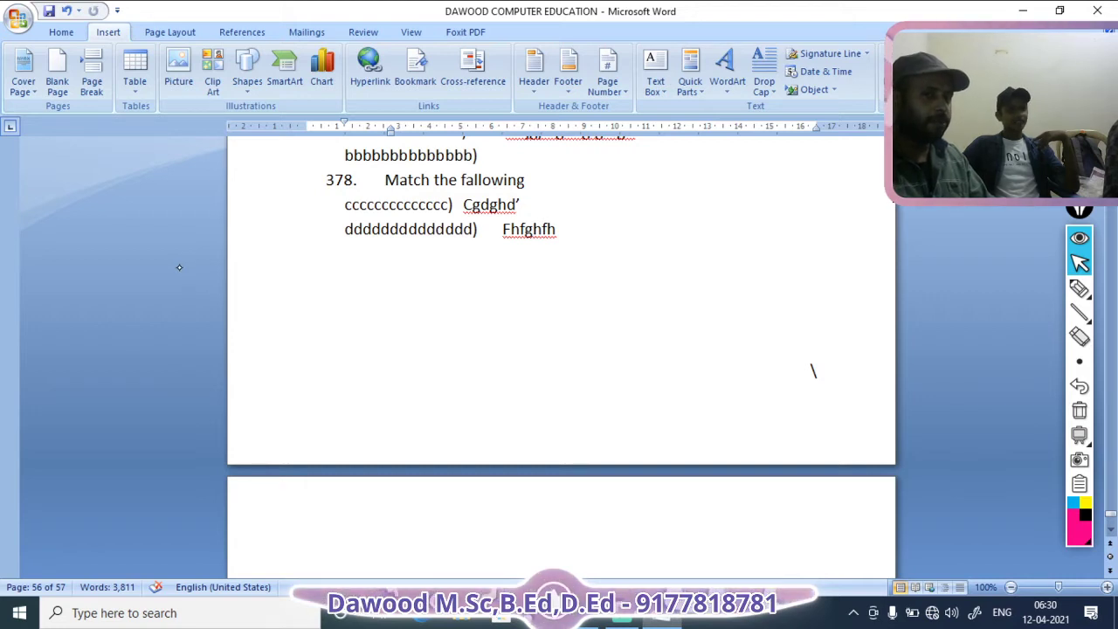
pyautogui.click(33, 79)
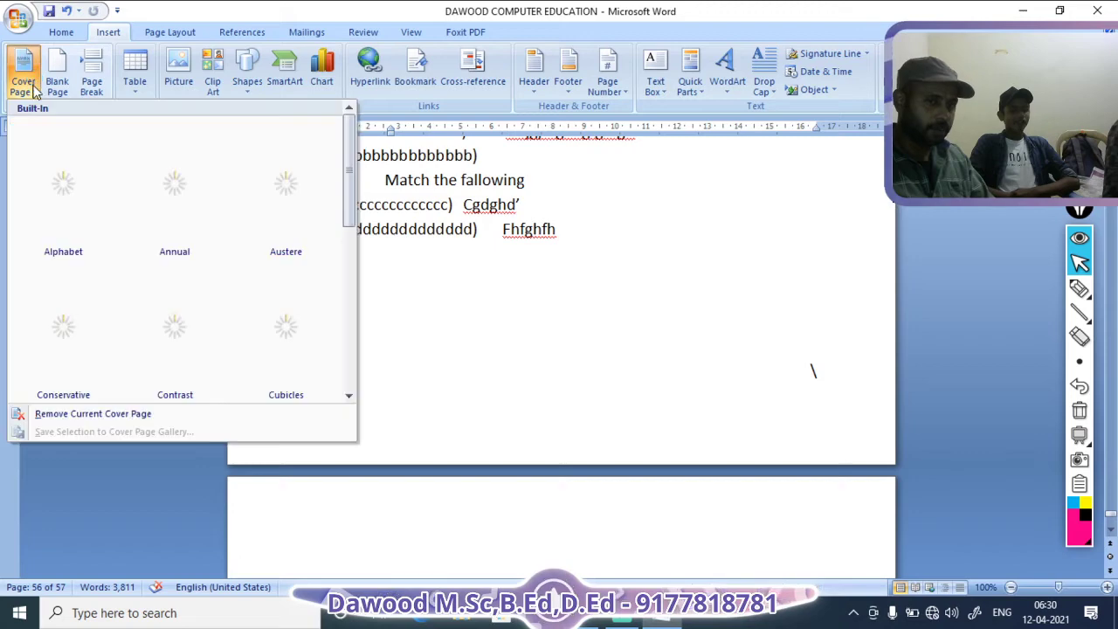
pyautogui.scroll(-3, 319, 272)
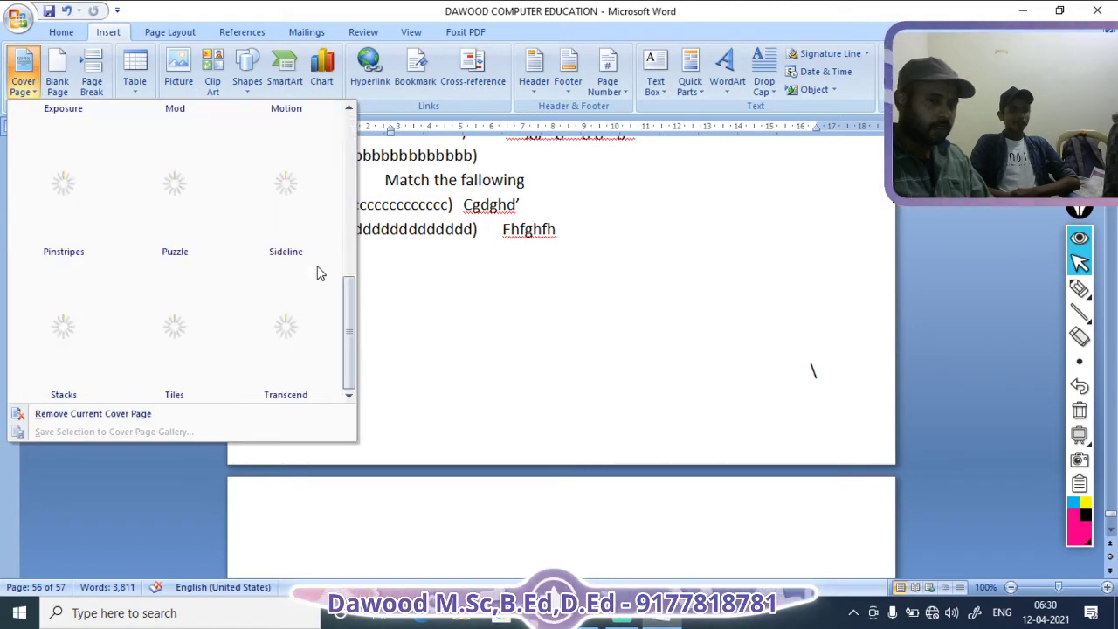
pyautogui.scroll(3, 285, 308)
pyautogui.scroll(-3, 285, 310)
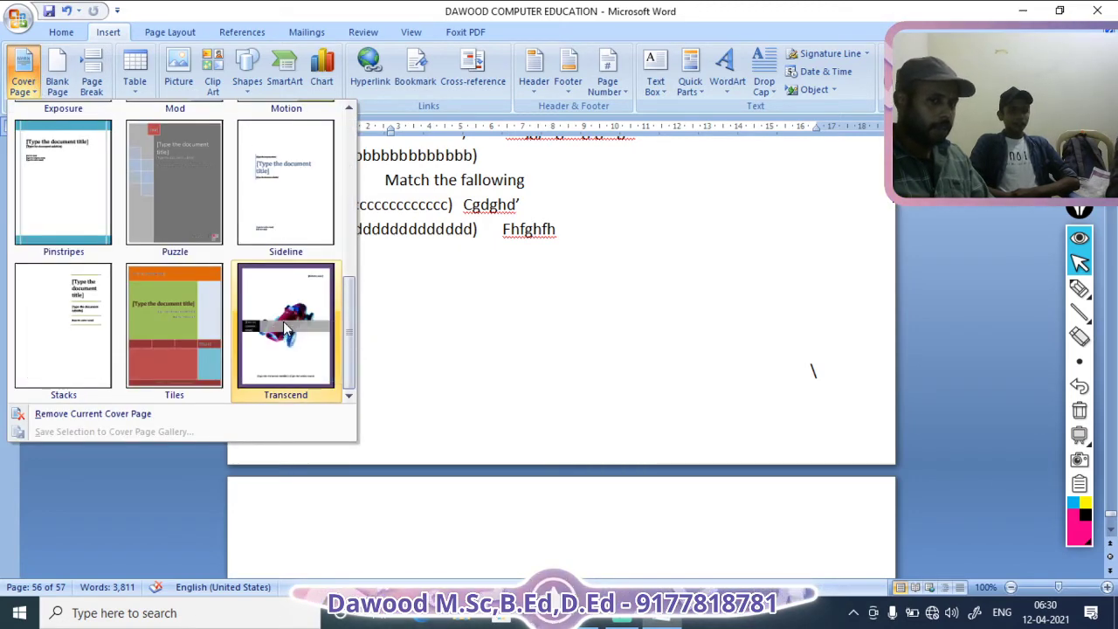
pyautogui.scroll(3, 283, 323)
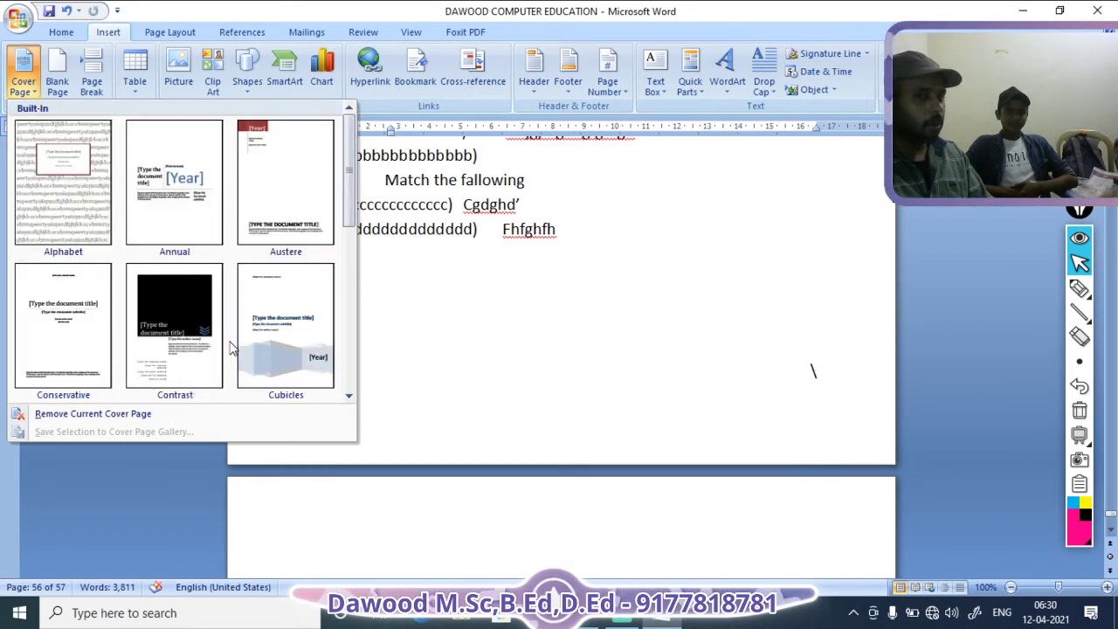
pyautogui.click(294, 174)
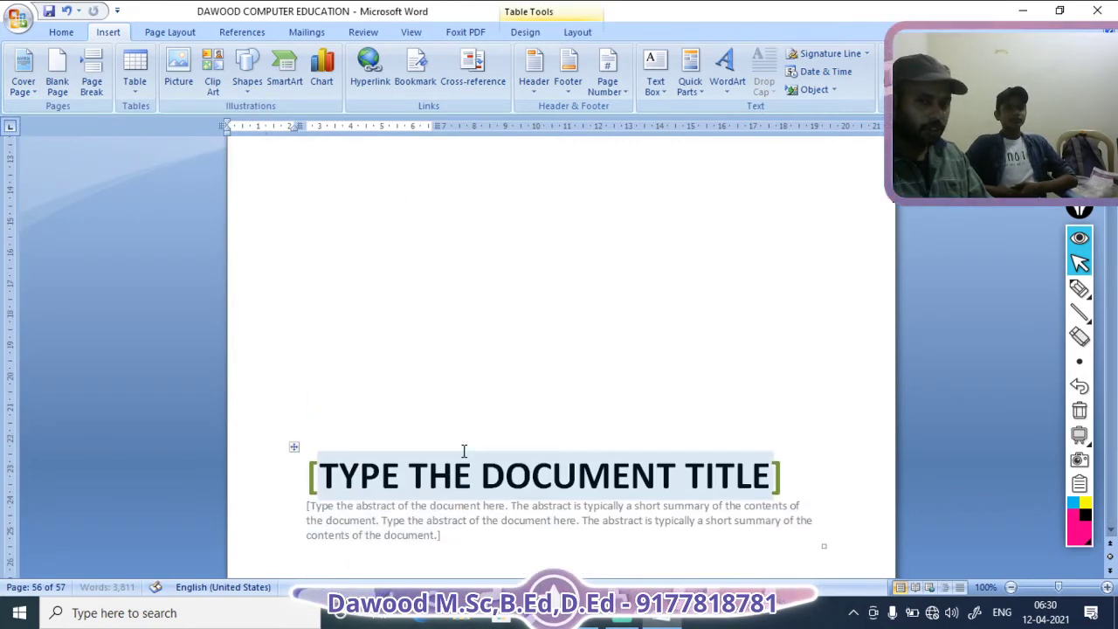
# Step: Try to set the cover page's year to 5000
pyautogui.click(393, 223)
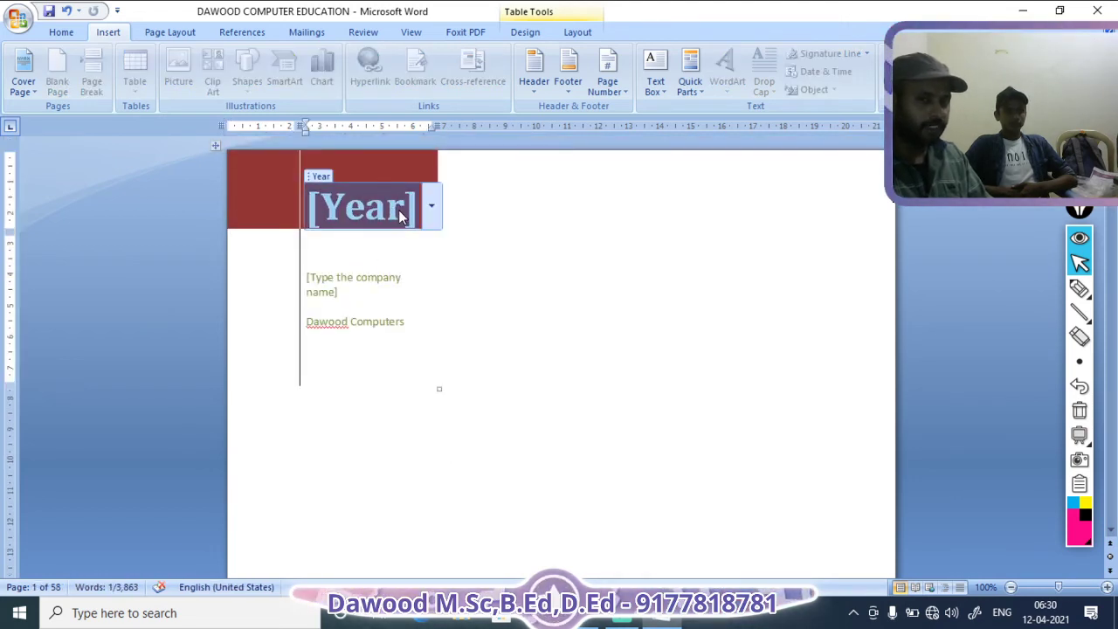
pyautogui.write('5000')
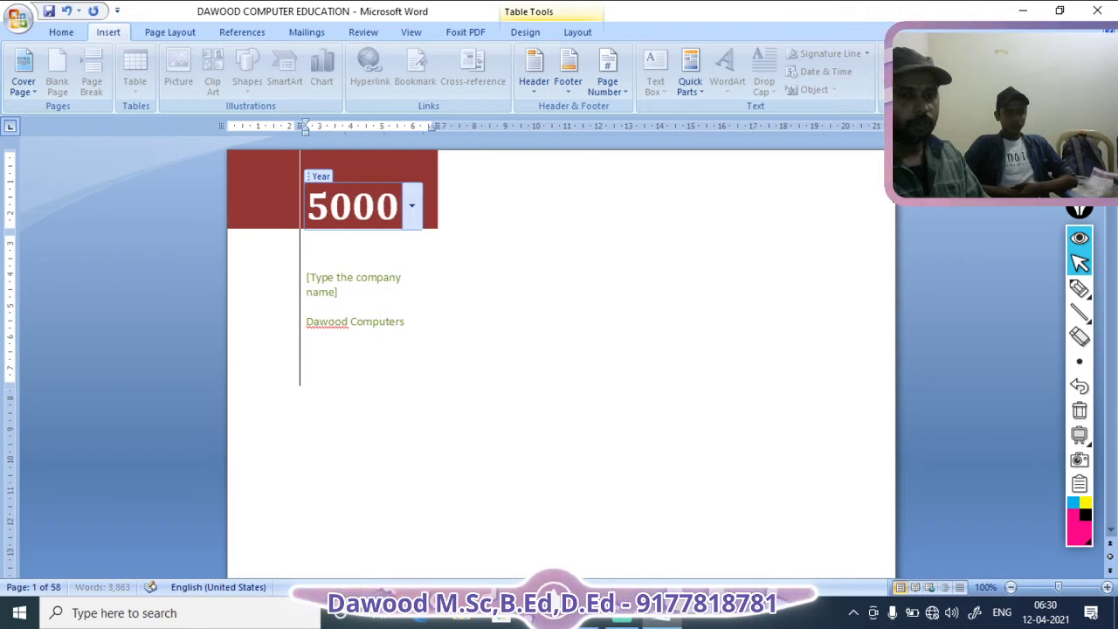
pyautogui.click(356, 290)
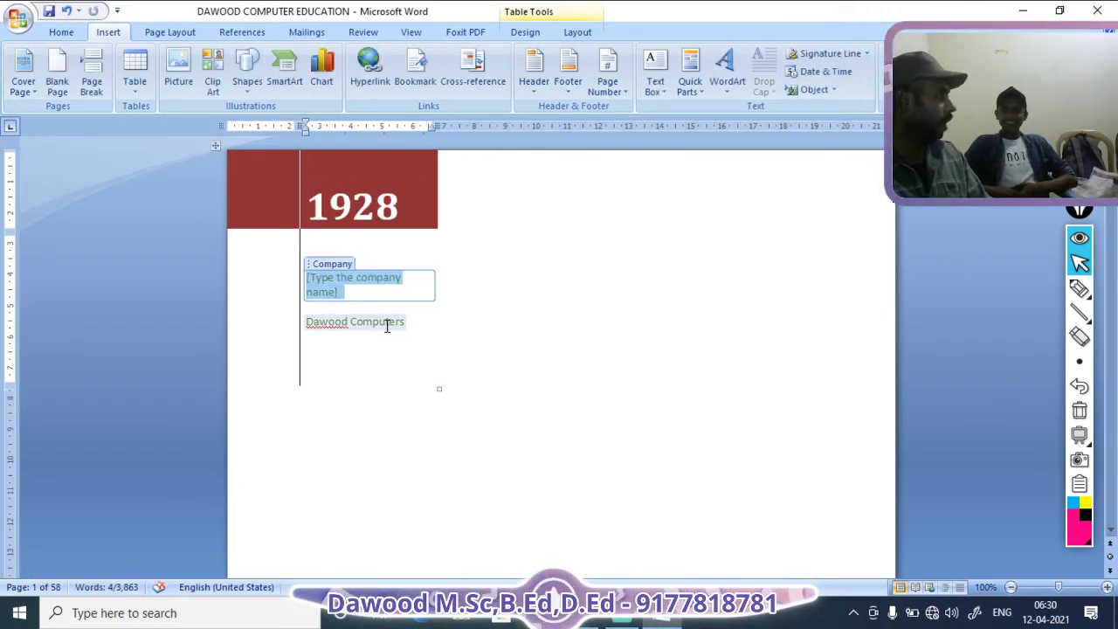
# Step: Replace the year on the cover page with 2021
pyautogui.click(395, 210)
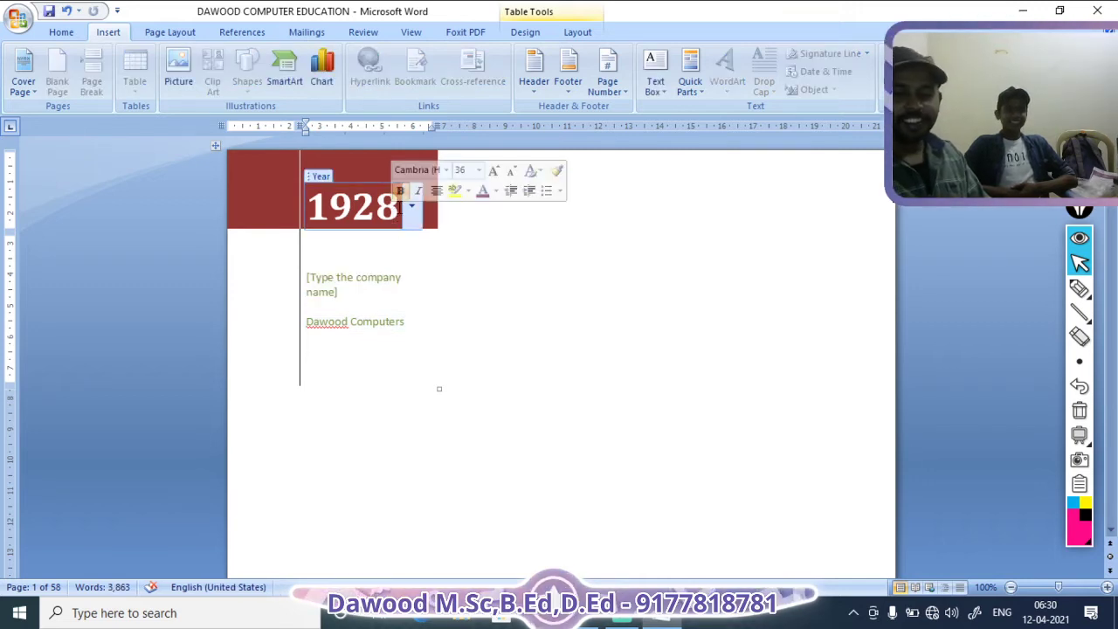
pyautogui.write('1')
pyautogui.press('BackSpace')
pyautogui.press('BackSpace')
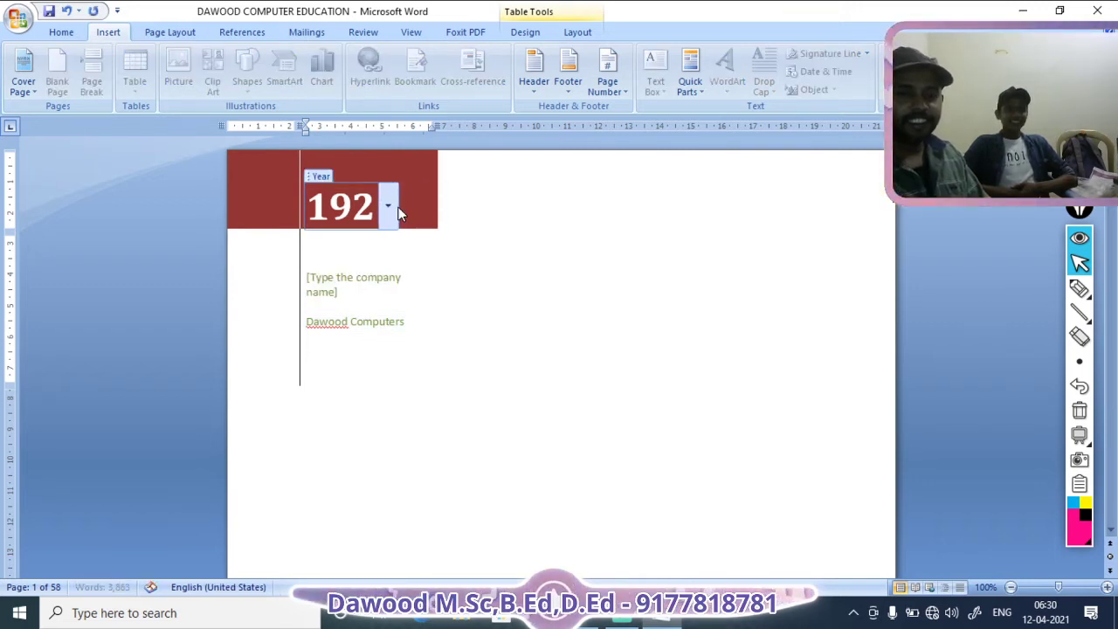
pyautogui.press('BackSpace')
pyautogui.press('BackSpace')
pyautogui.press('BackSpace')
pyautogui.write('2021')
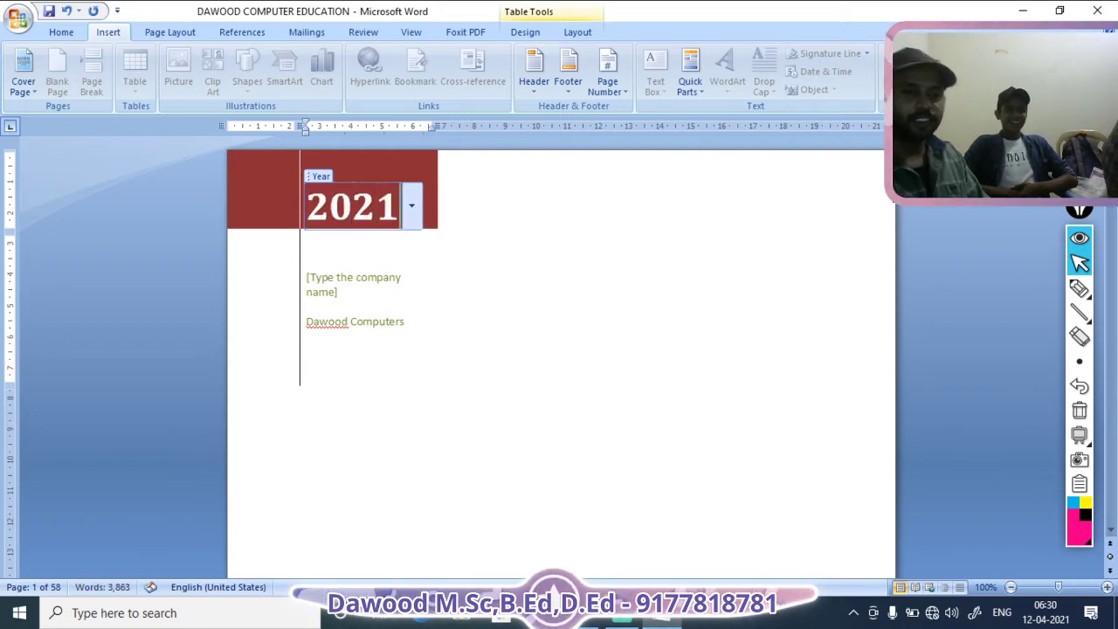
# Step: Fill in the company name on the cover page as "Dawood Comouters"
pyautogui.click(405, 284)
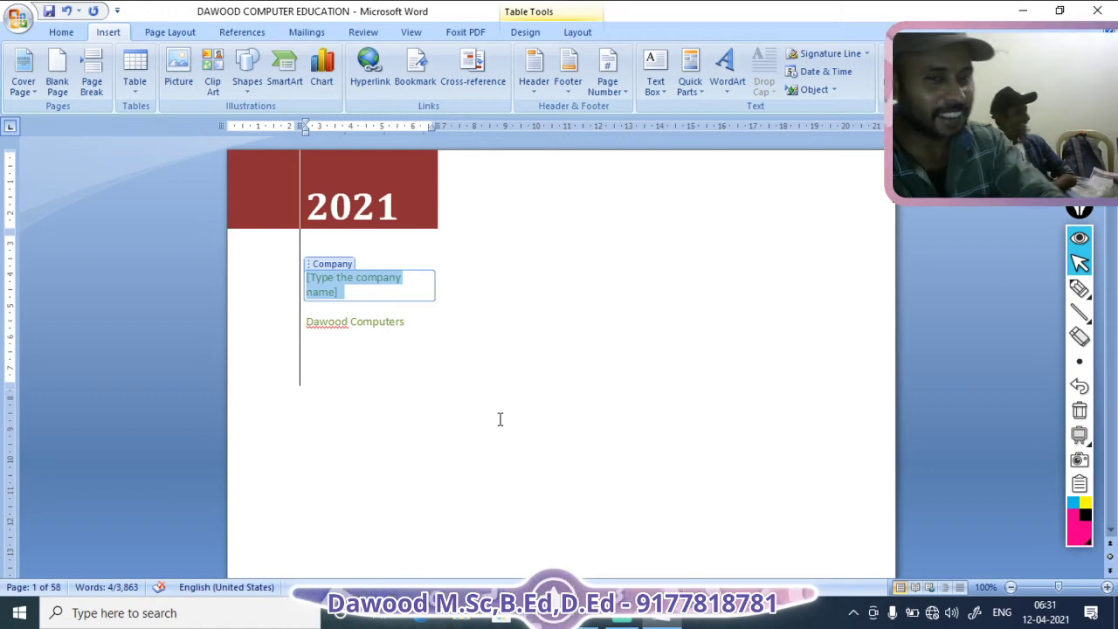
pyautogui.write('Da')
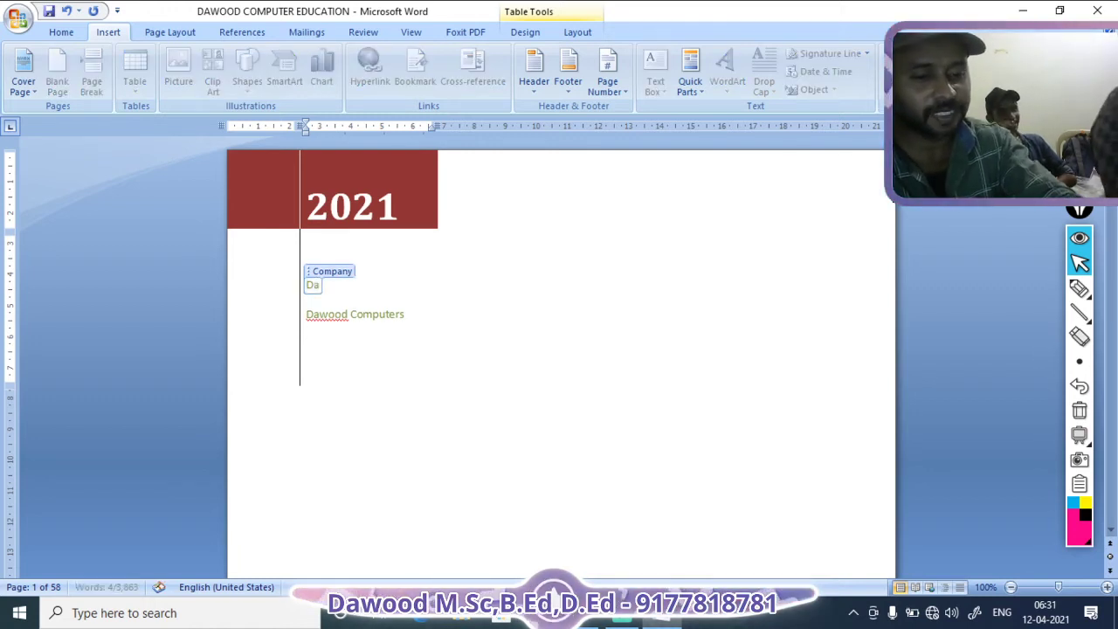
pyautogui.write('wood')
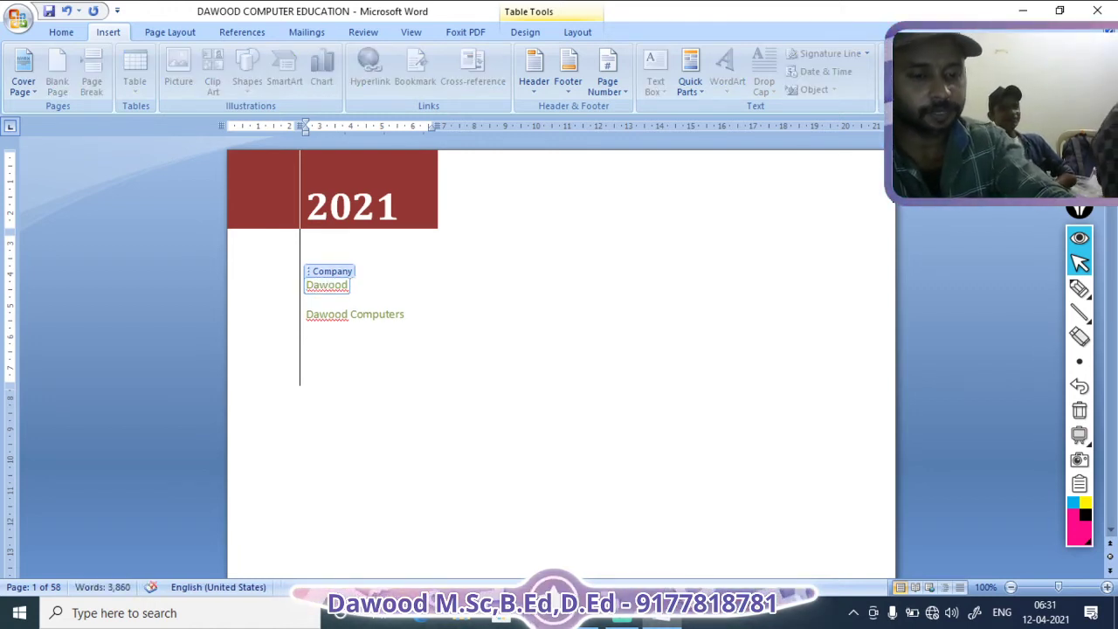
pyautogui.write(' Comou')
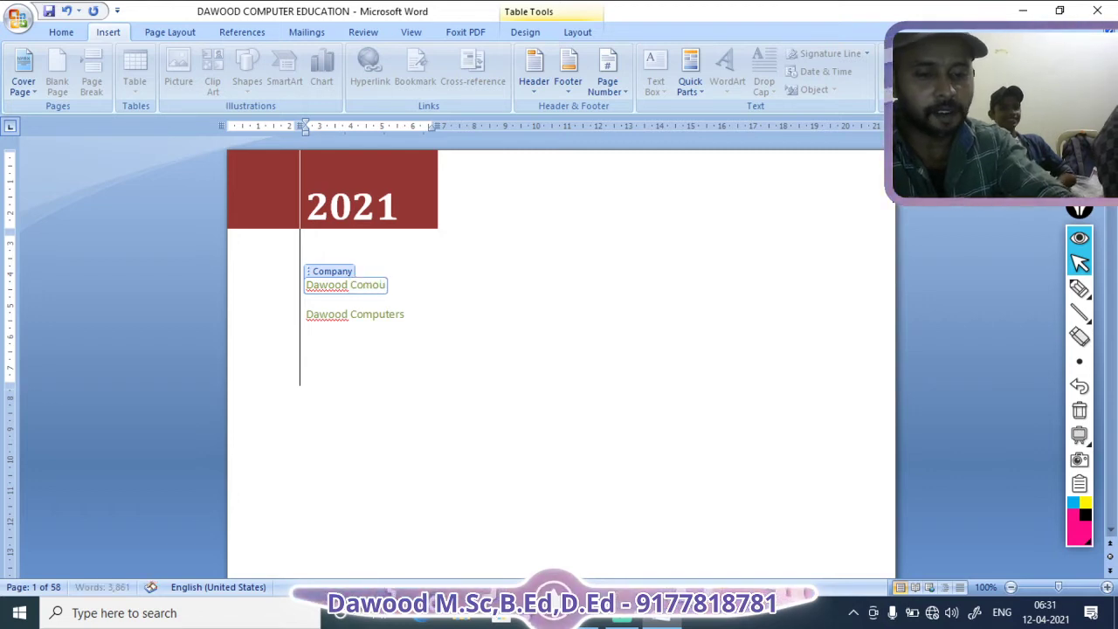
pyautogui.write('ters')
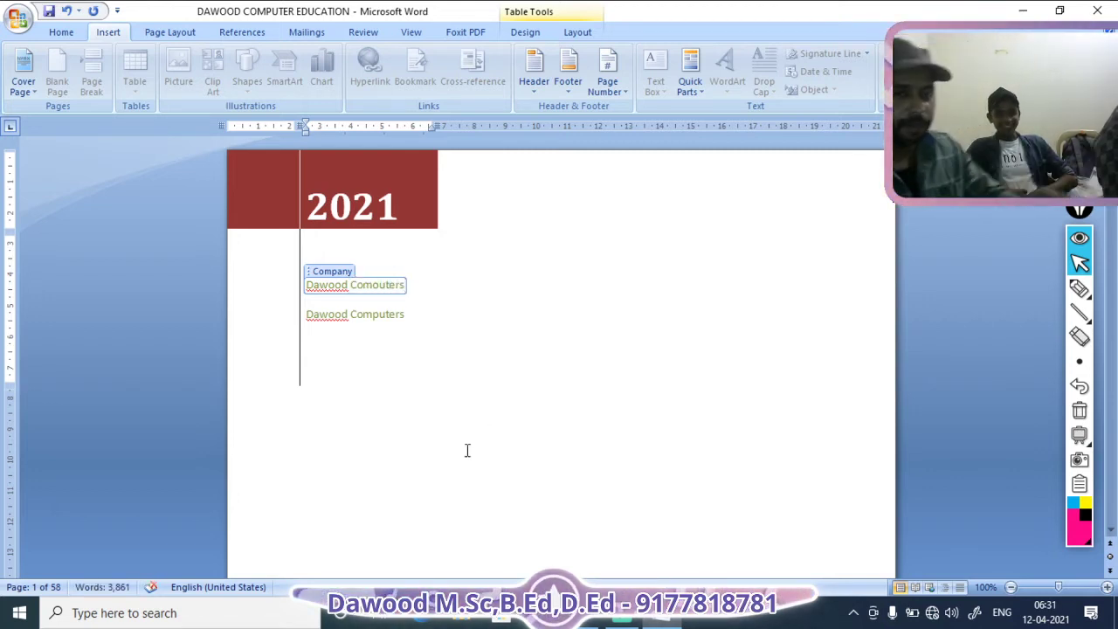
pyautogui.click(467, 449)
# Step: Replace the cover page's document title placeholder with the person's name followed by BIOGRAPHY
pyautogui.scroll(-3, 442, 322)
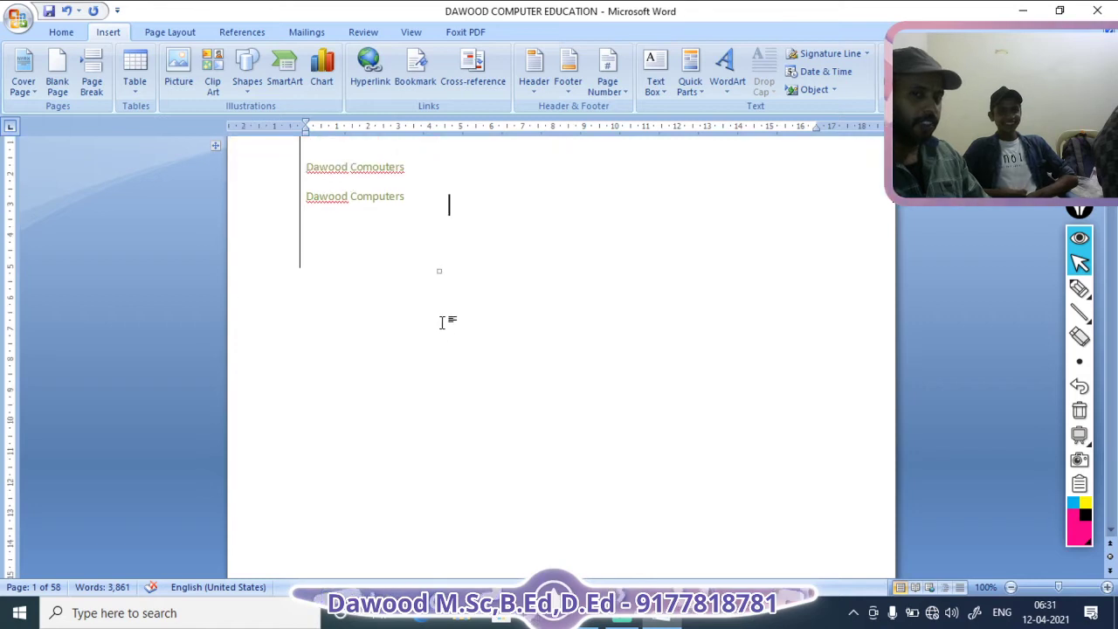
pyautogui.scroll(-10, 442, 323)
pyautogui.click(535, 365)
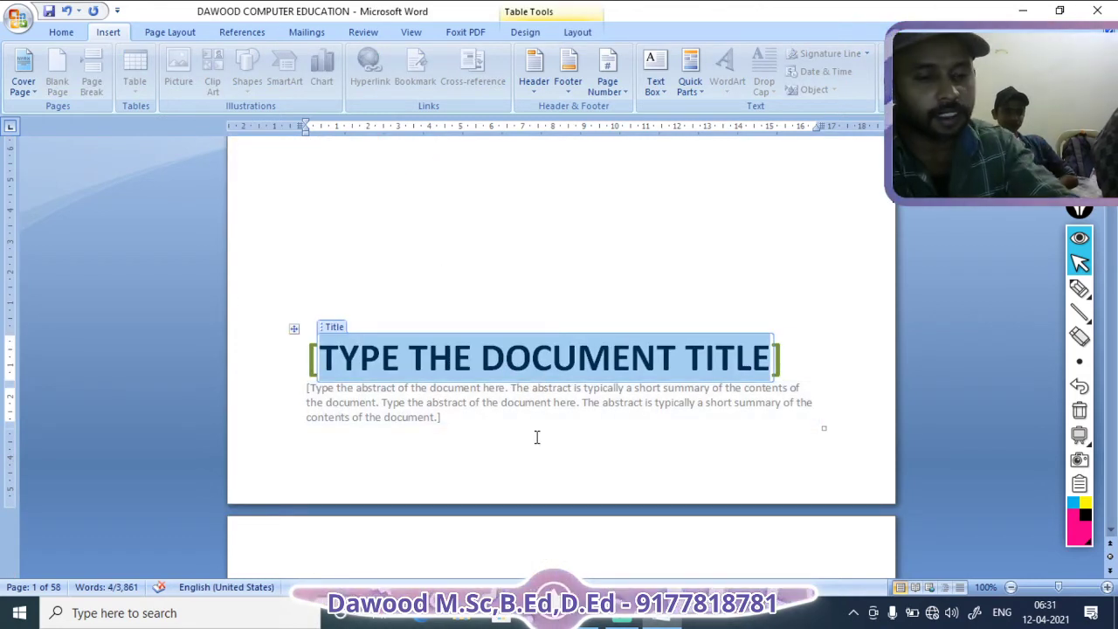
pyautogui.write('ALLI ')
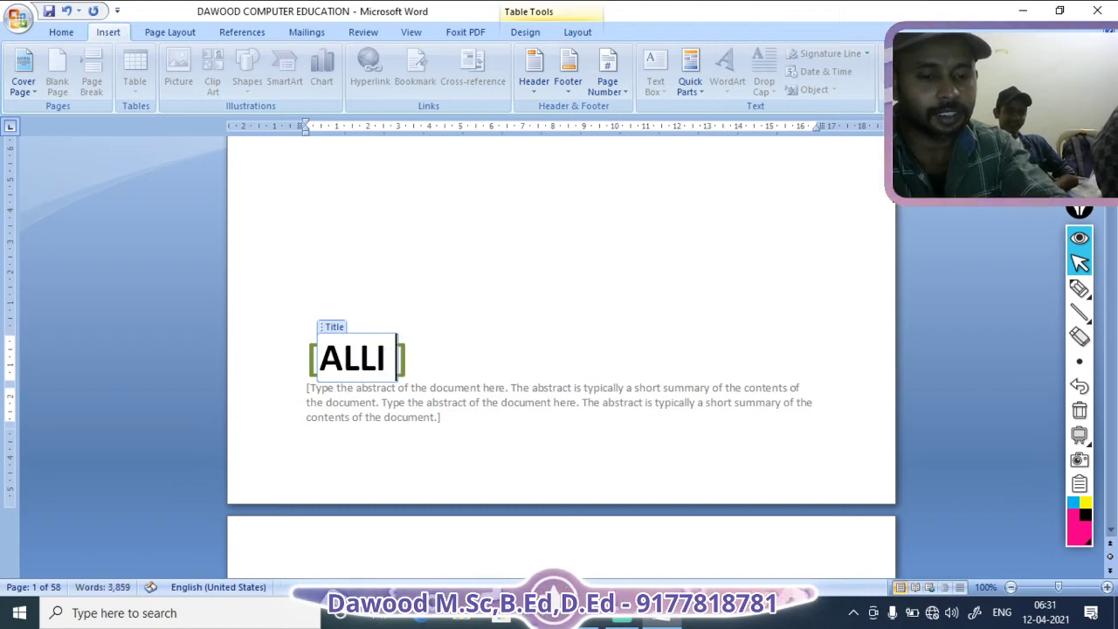
pyautogui.write('BIOGR')
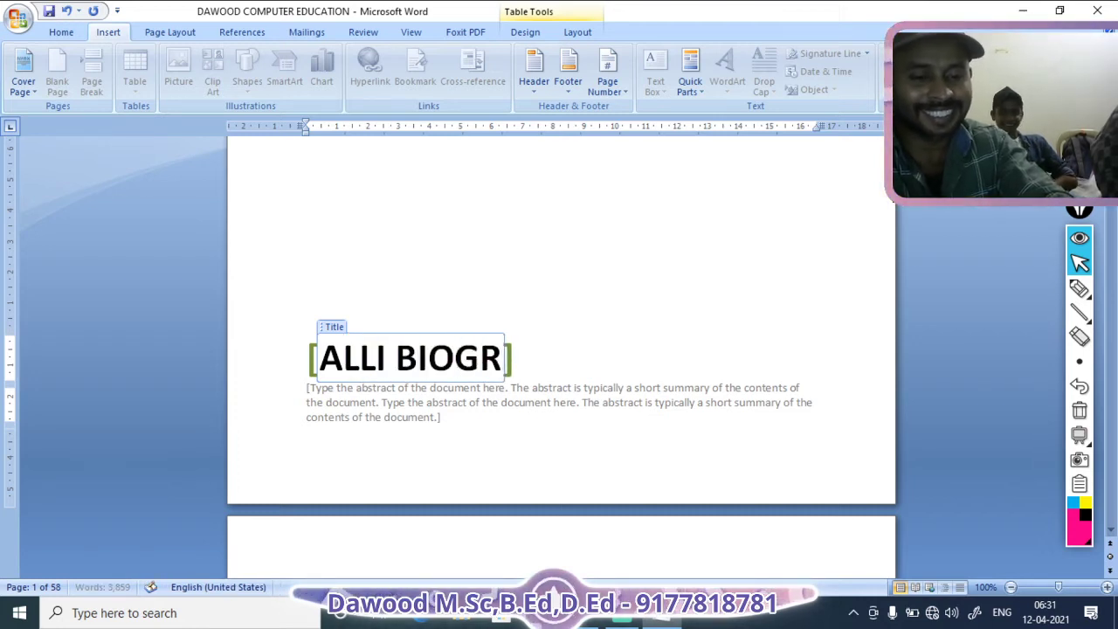
pyautogui.write('APHY')
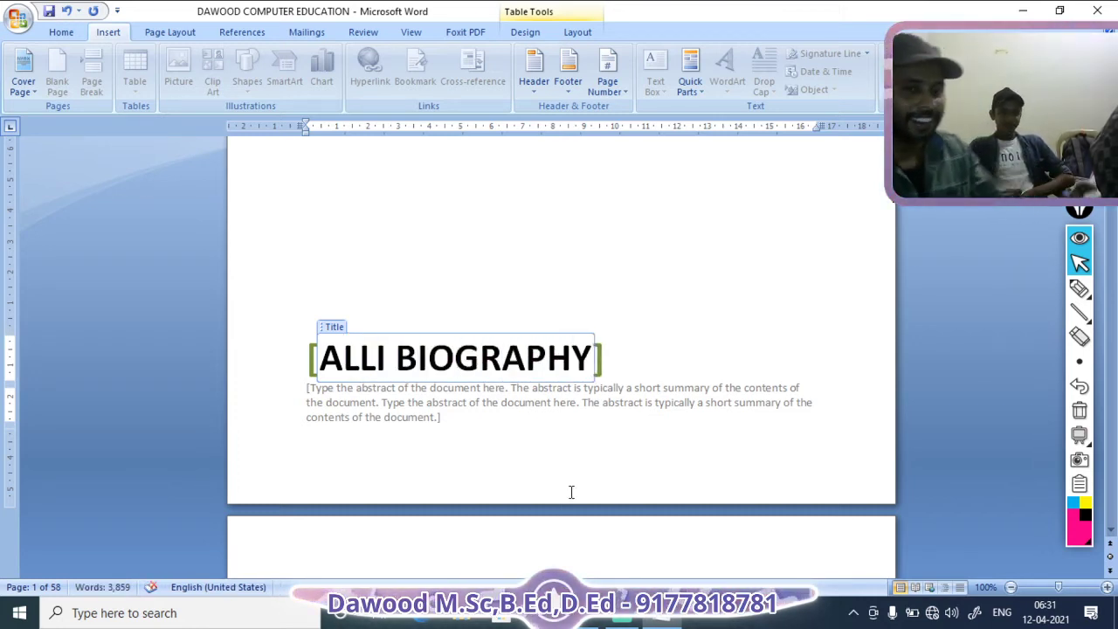
# Step: Review the cover page's year, company and title, examine its abstract placeholder, and look over the page that follows
pyautogui.scroll(8, 559, 455)
pyautogui.click(494, 350)
pyautogui.scroll(2, 498, 354)
pyautogui.scroll(-10, 524, 373)
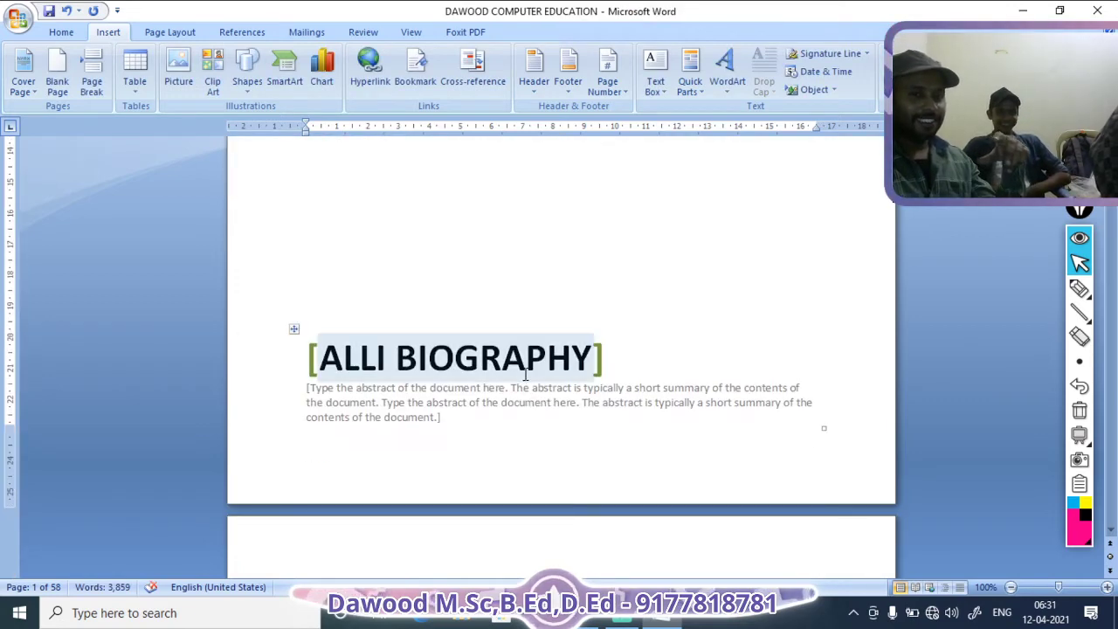
pyautogui.click(431, 390)
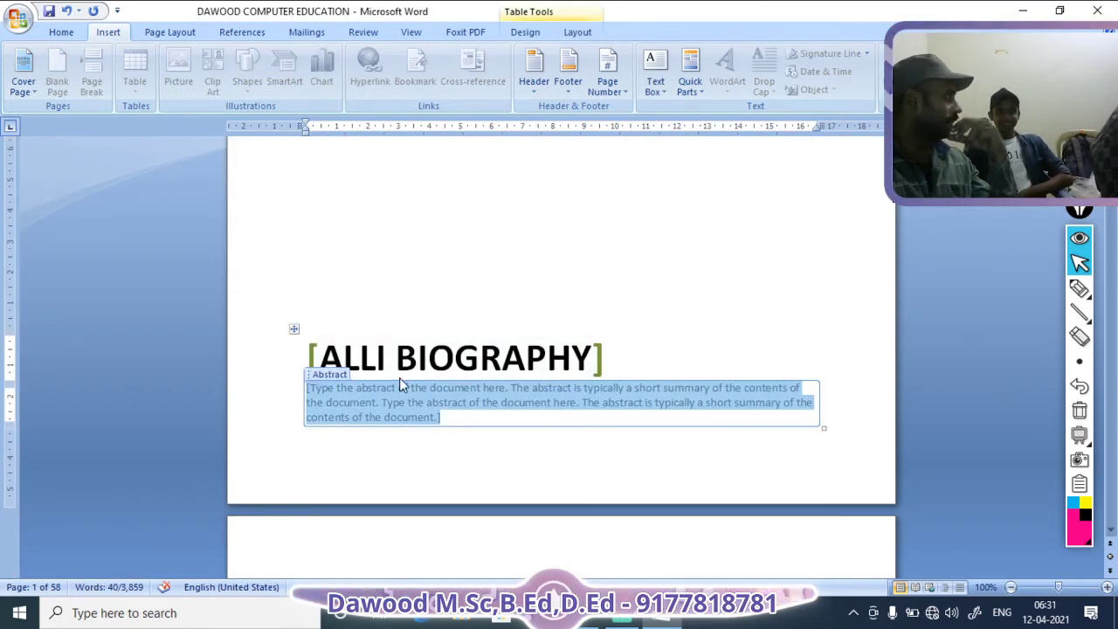
pyautogui.moveTo(460, 417); pyautogui.dragTo(253, 389)
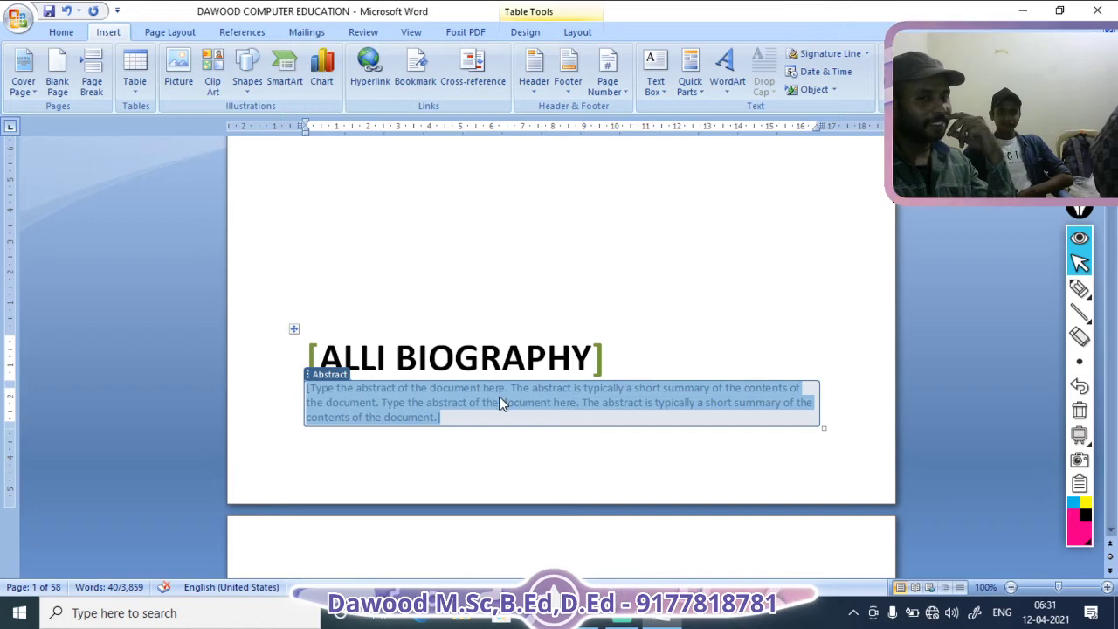
pyautogui.scroll(-10, 500, 403)
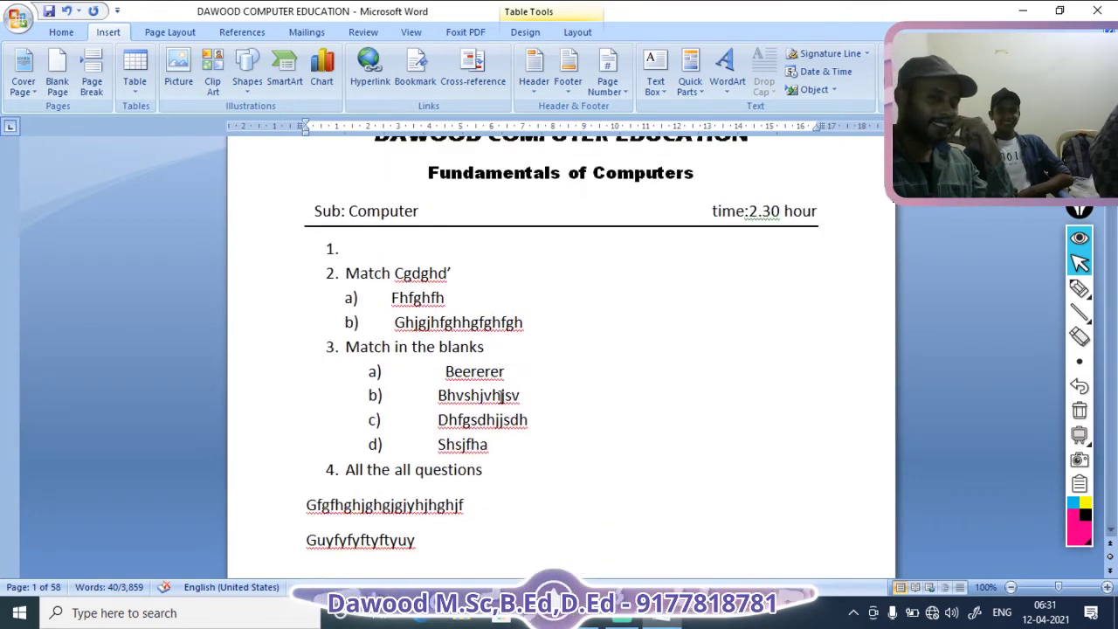
pyautogui.scroll(10, 626, 429)
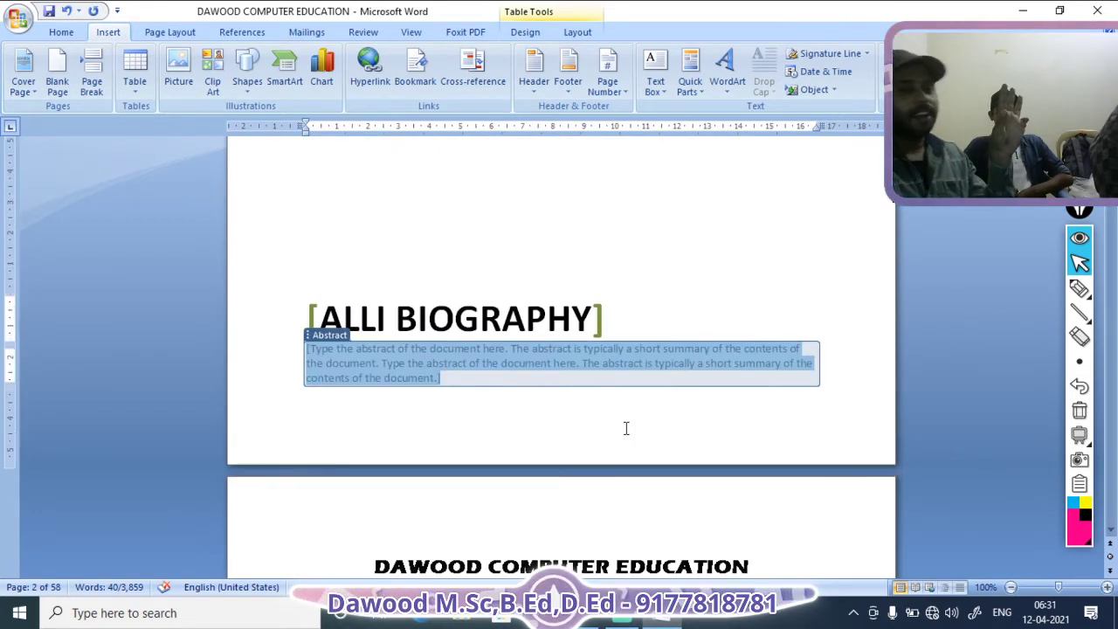
pyautogui.click(538, 409)
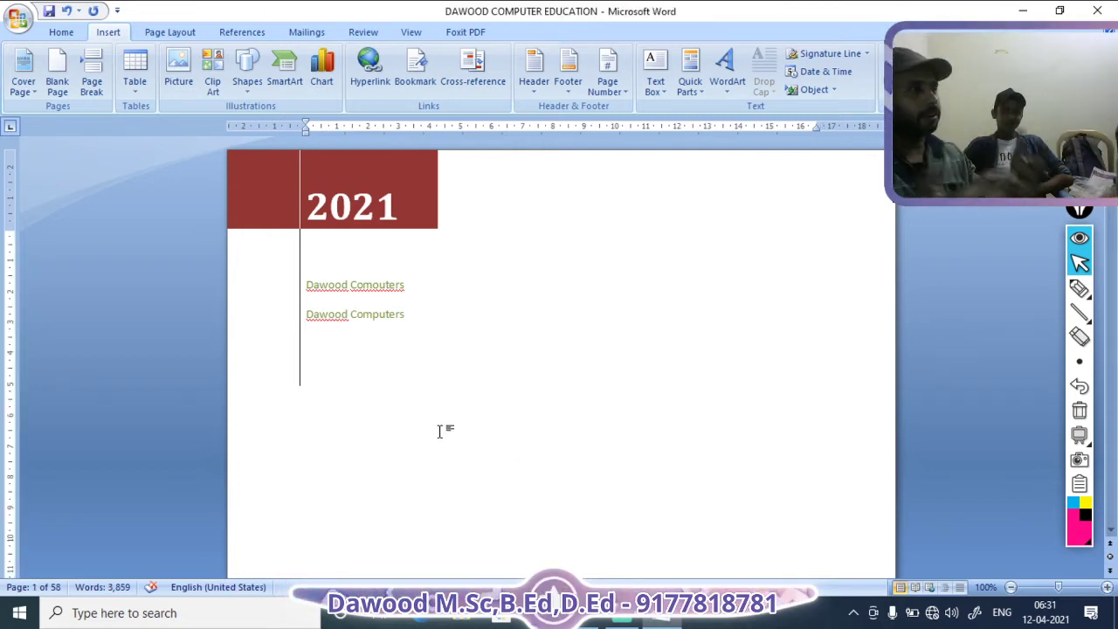
# Step: Replace the current cover page with the built-in Contrast design and look over its fields
pyautogui.click(23, 69)
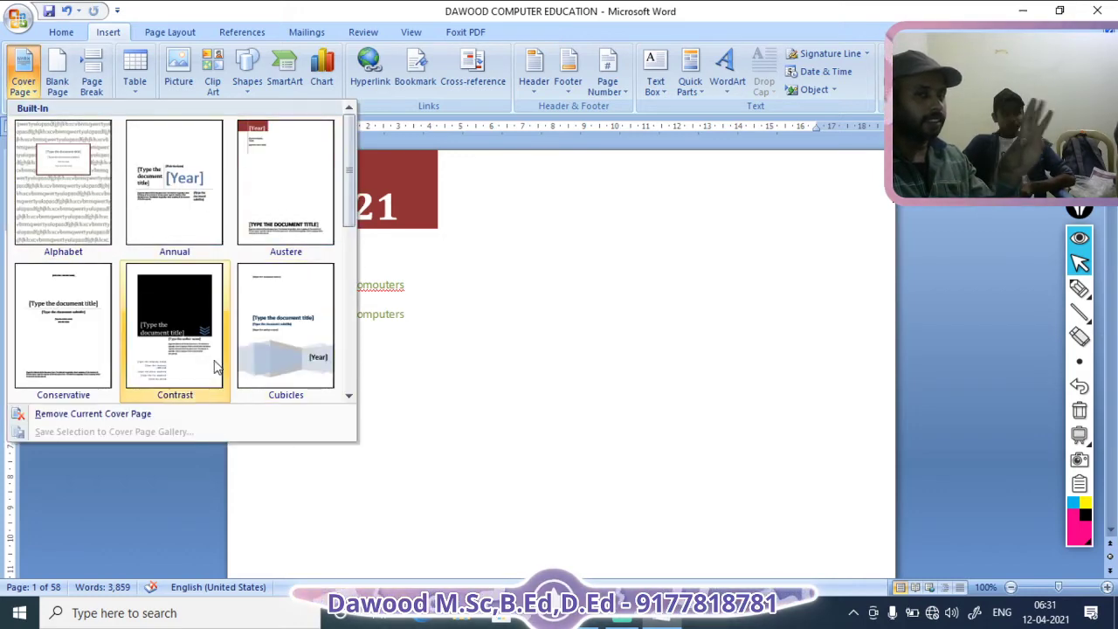
pyautogui.click(167, 335)
pyautogui.scroll(-9, 541, 362)
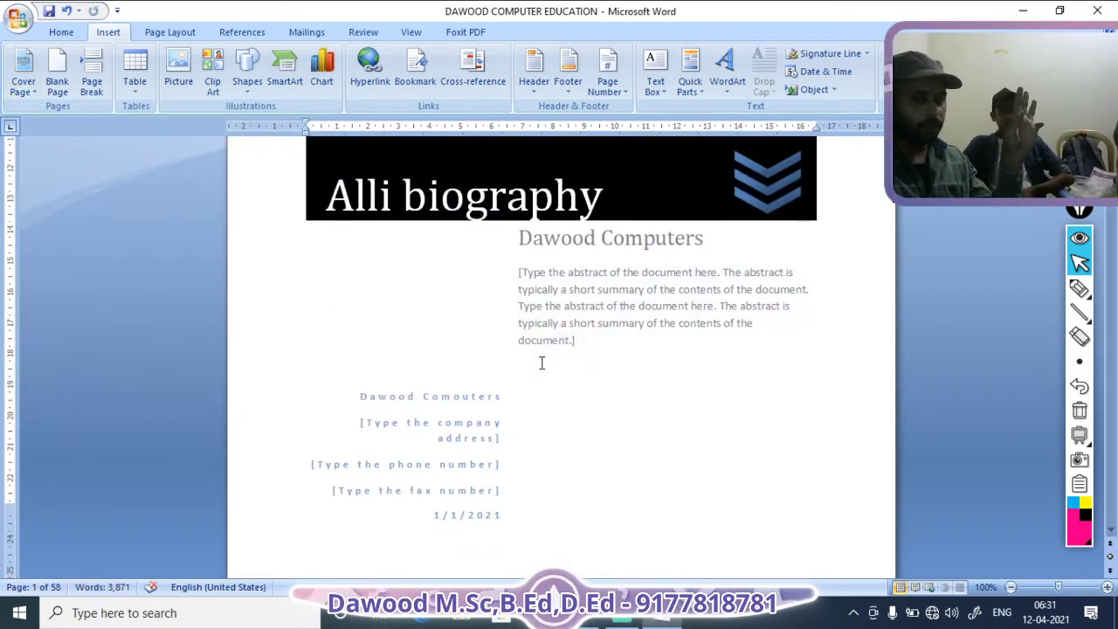
pyautogui.scroll(9, 542, 362)
pyautogui.scroll(-4, 539, 361)
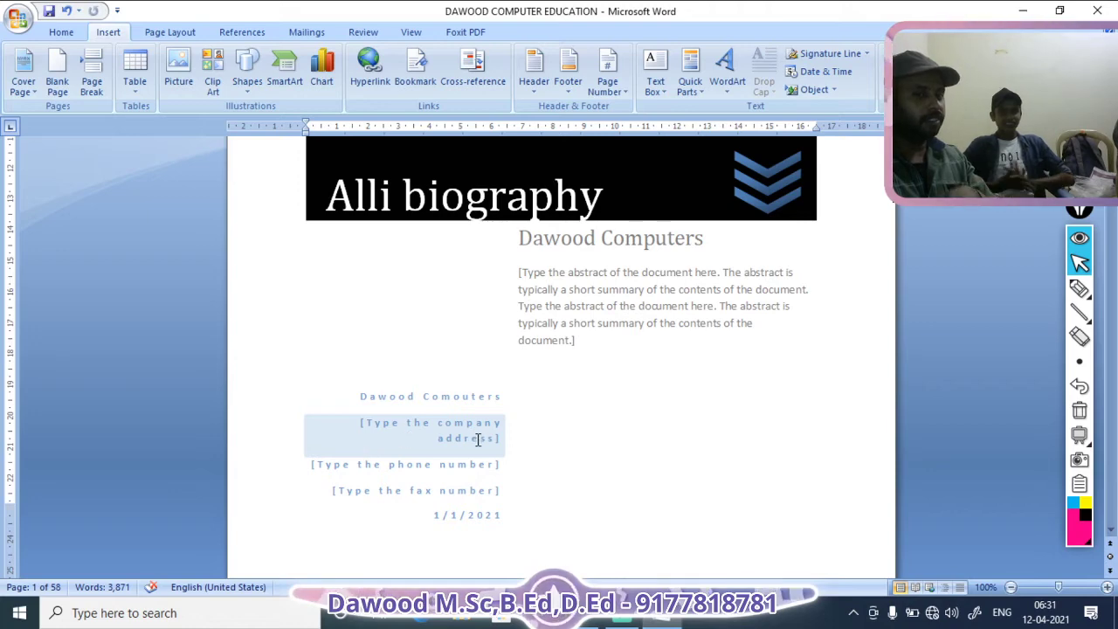
pyautogui.scroll(6, 651, 481)
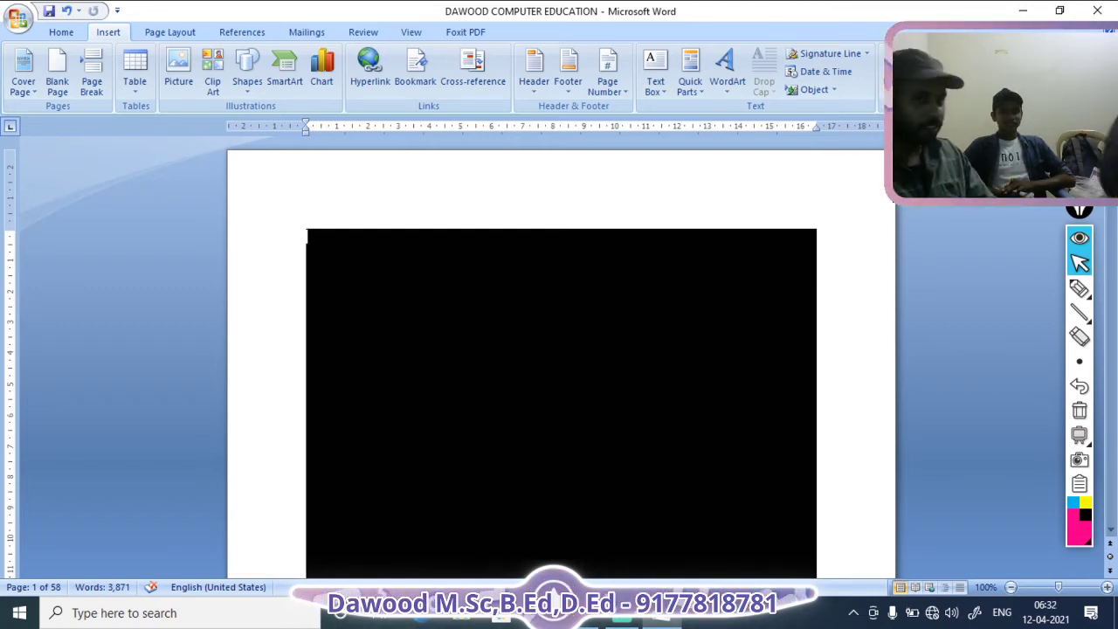
# Step: Insert a blank page ahead of the Contrast cover page and check the new empty page
pyautogui.click(55, 91)
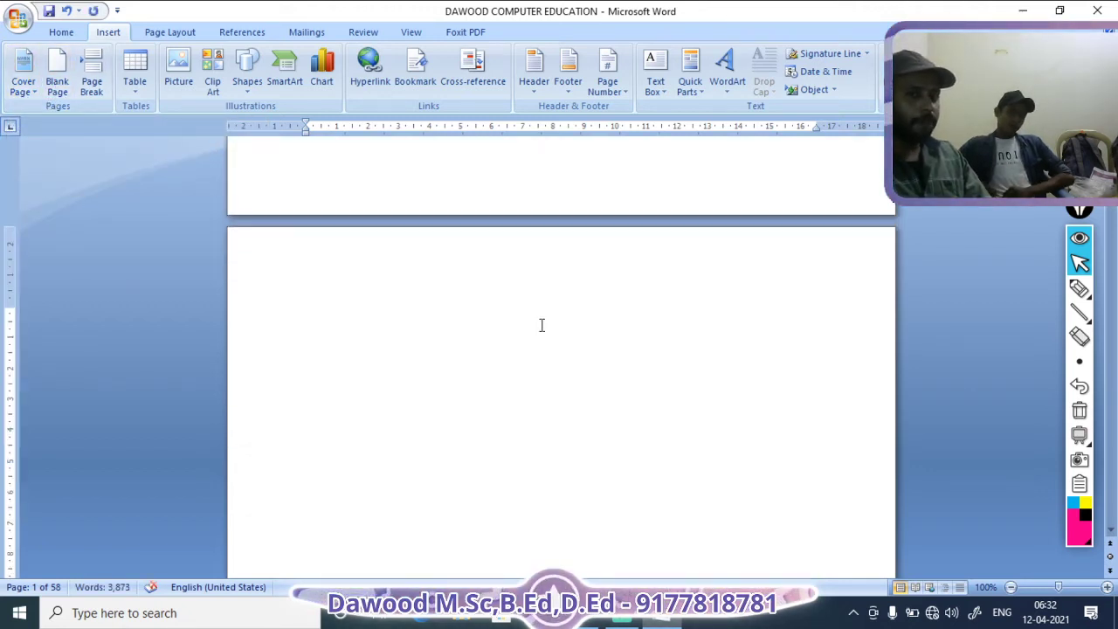
pyautogui.scroll(-5, 529, 320)
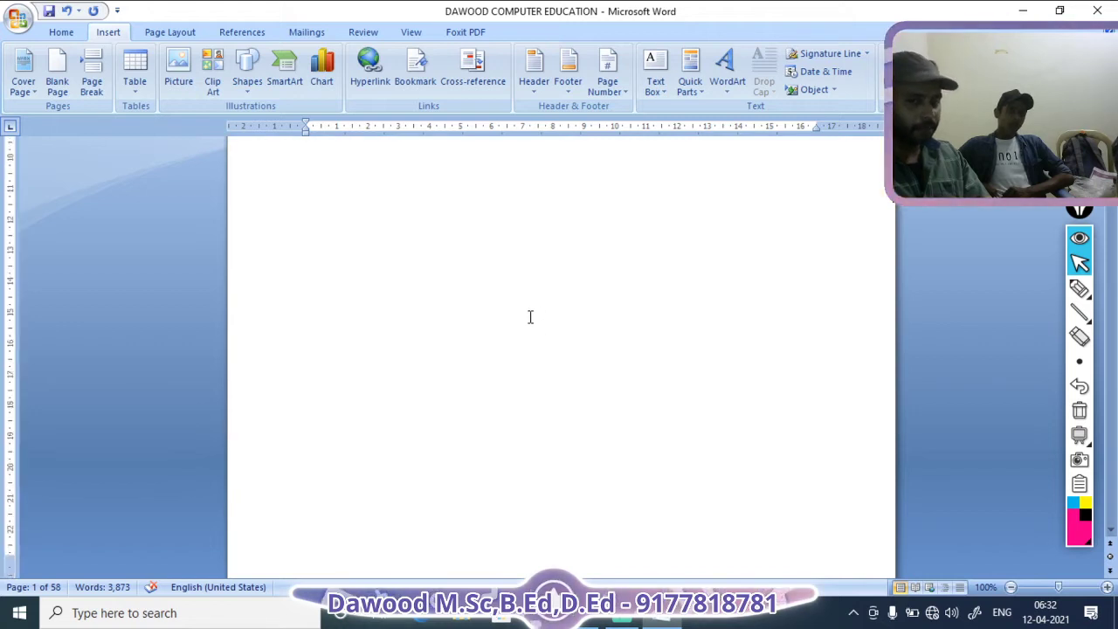
pyautogui.scroll(10, 529, 319)
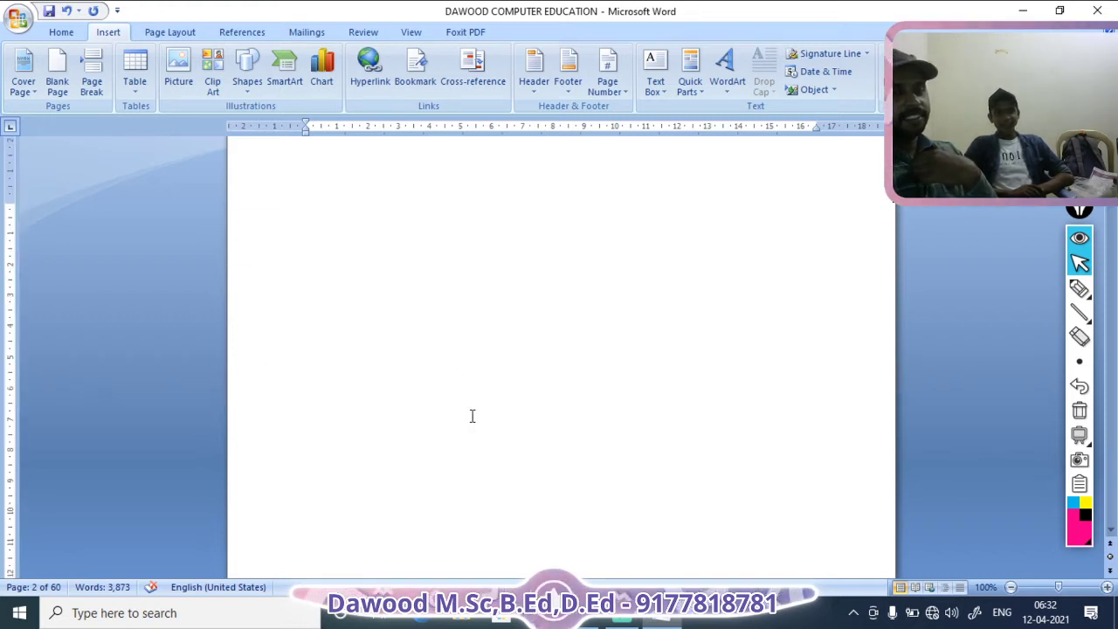
pyautogui.scroll(-5, 472, 414)
pyautogui.scroll(1, 470, 400)
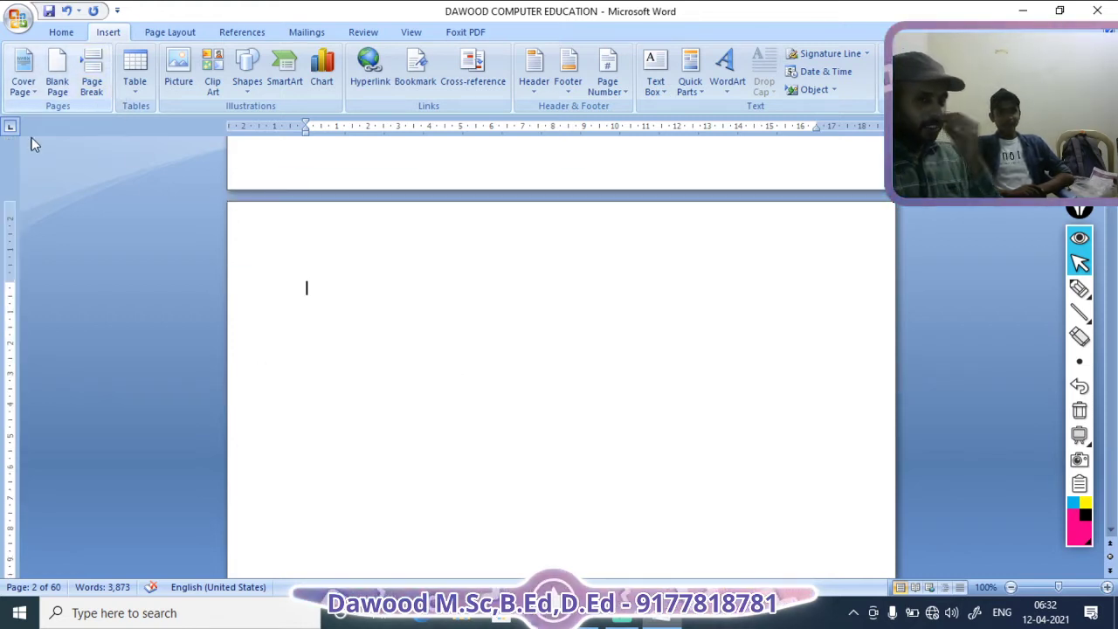
pyautogui.click(460, 405)
pyautogui.scroll(14, 431, 342)
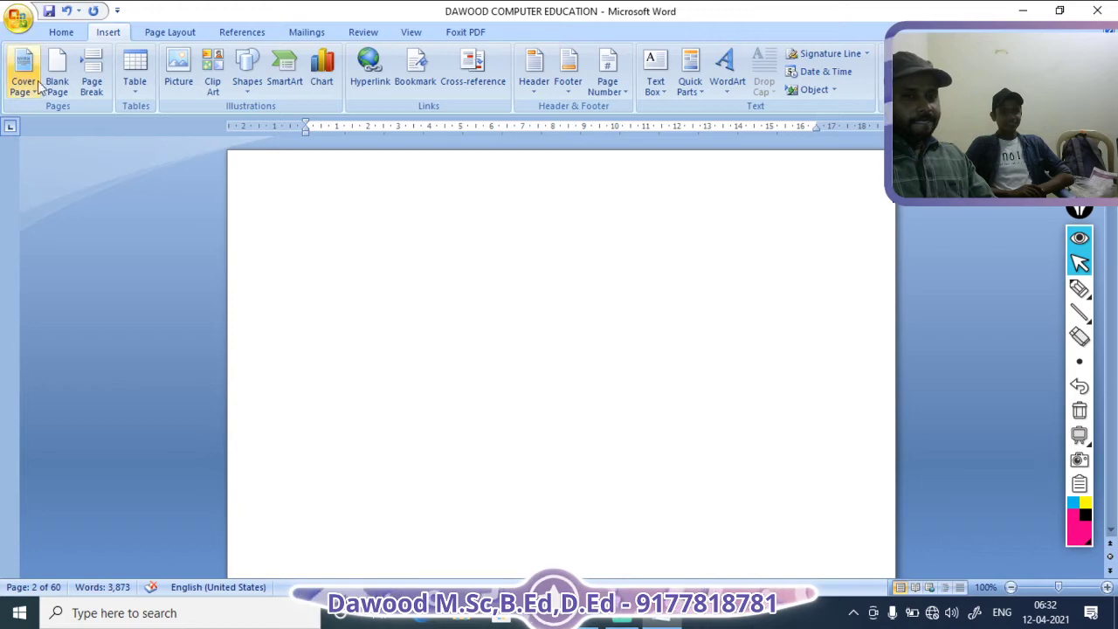
# Step: Insert a blank page between the cover page and the DAWOOD COMPUTER EDUCATION heading, and review the resulting page order
pyautogui.scroll(-10, 480, 333)
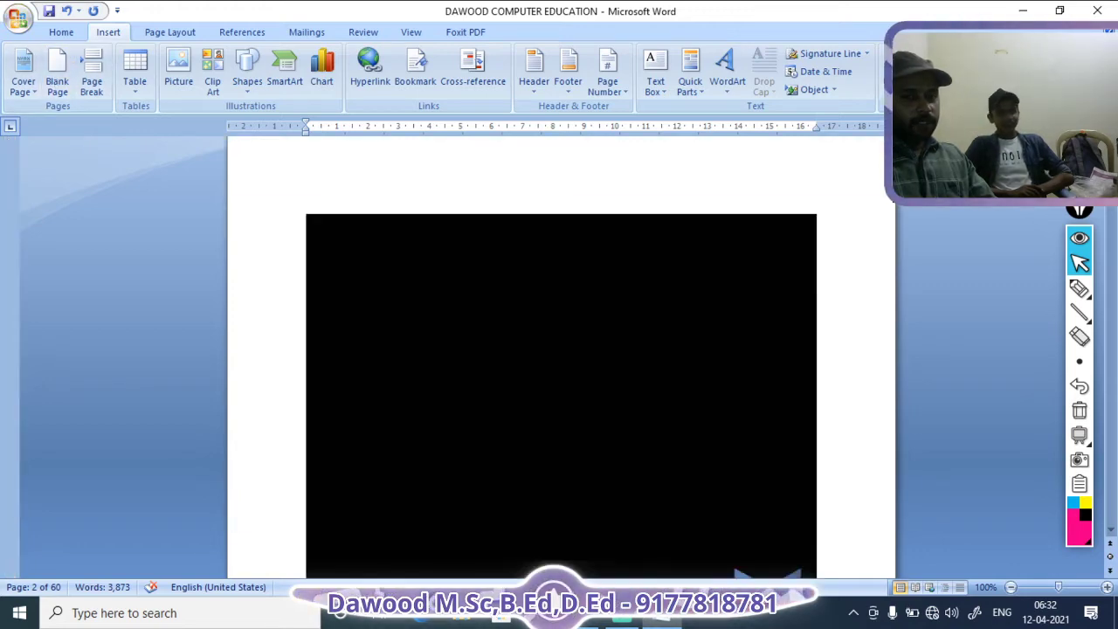
pyautogui.scroll(-4, 479, 335)
pyautogui.scroll(3, 579, 229)
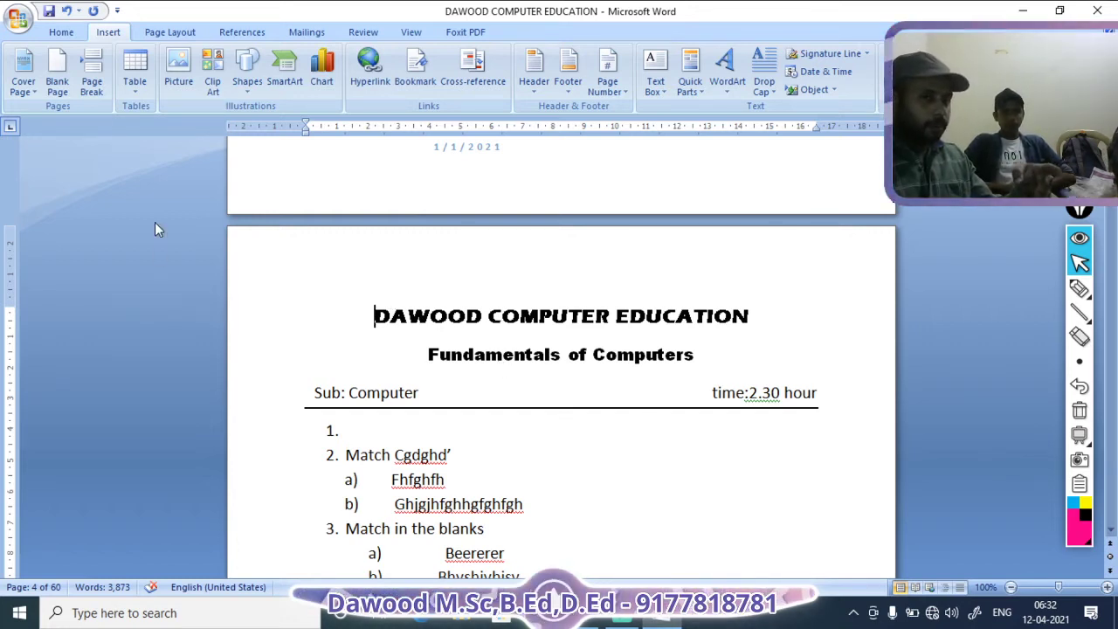
pyautogui.click(57, 75)
pyautogui.scroll(10, 472, 409)
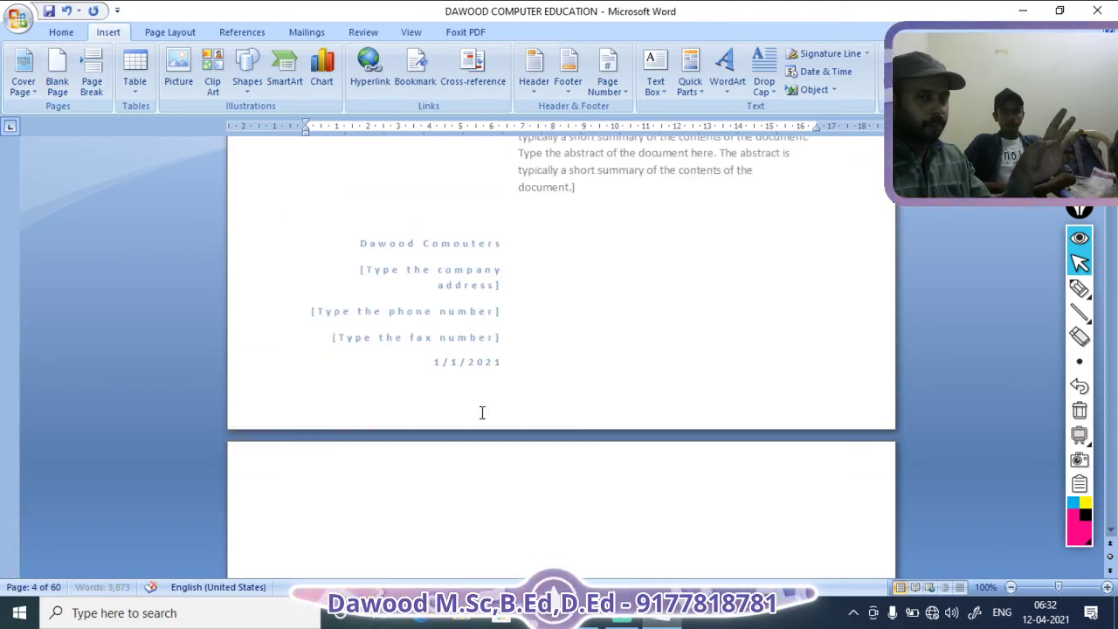
pyautogui.scroll(4, 481, 413)
pyautogui.scroll(3, 740, 469)
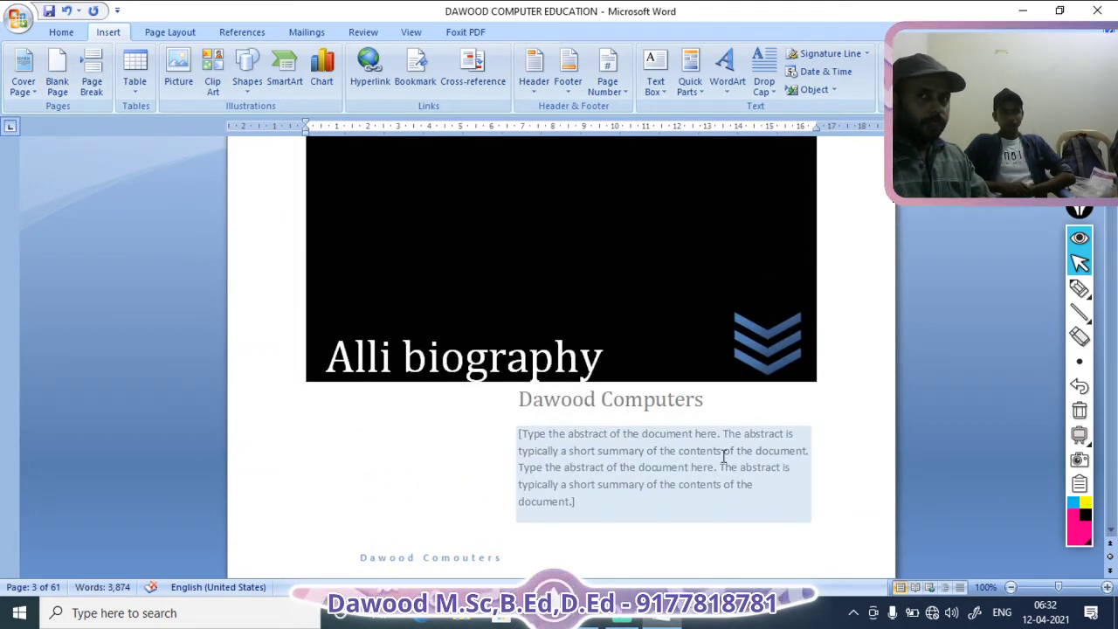
pyautogui.scroll(-10, 704, 443)
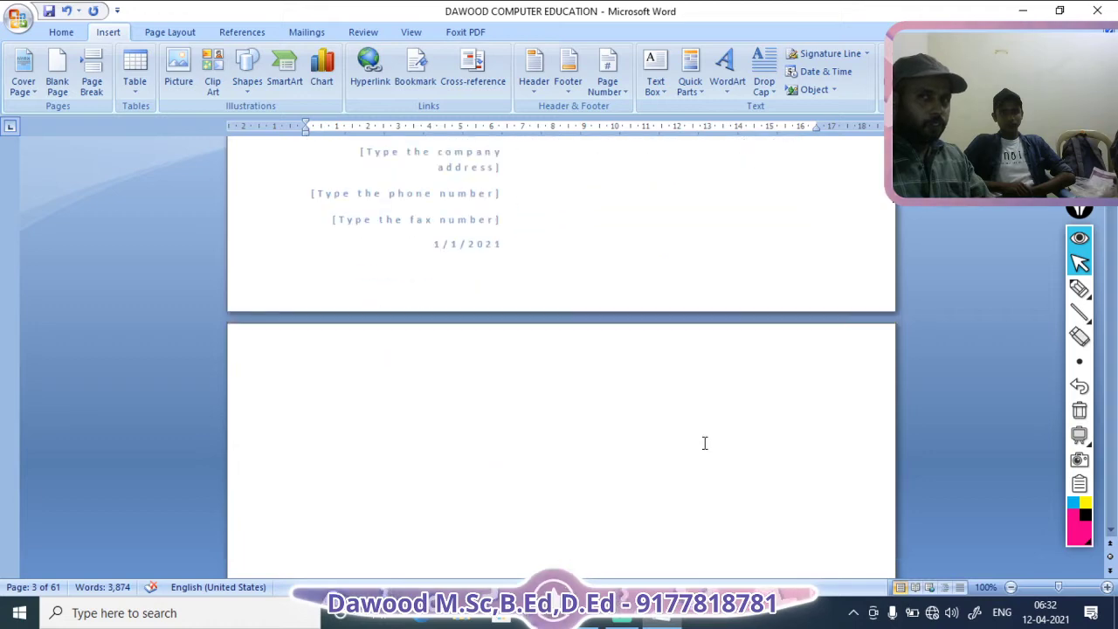
pyautogui.scroll(15, 622, 404)
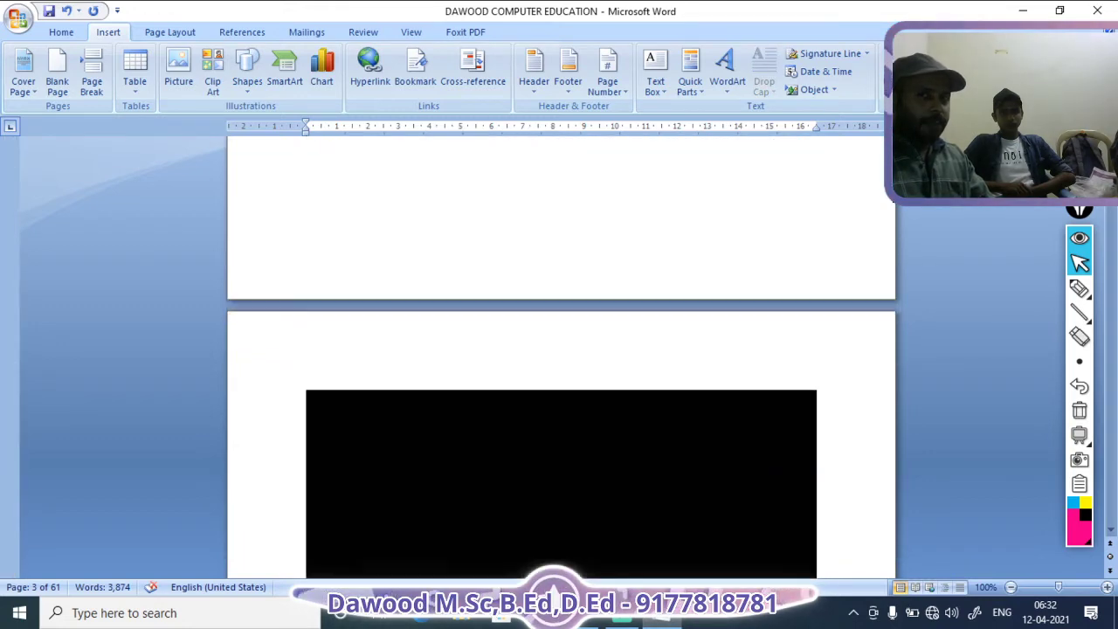
pyautogui.scroll(10, 632, 405)
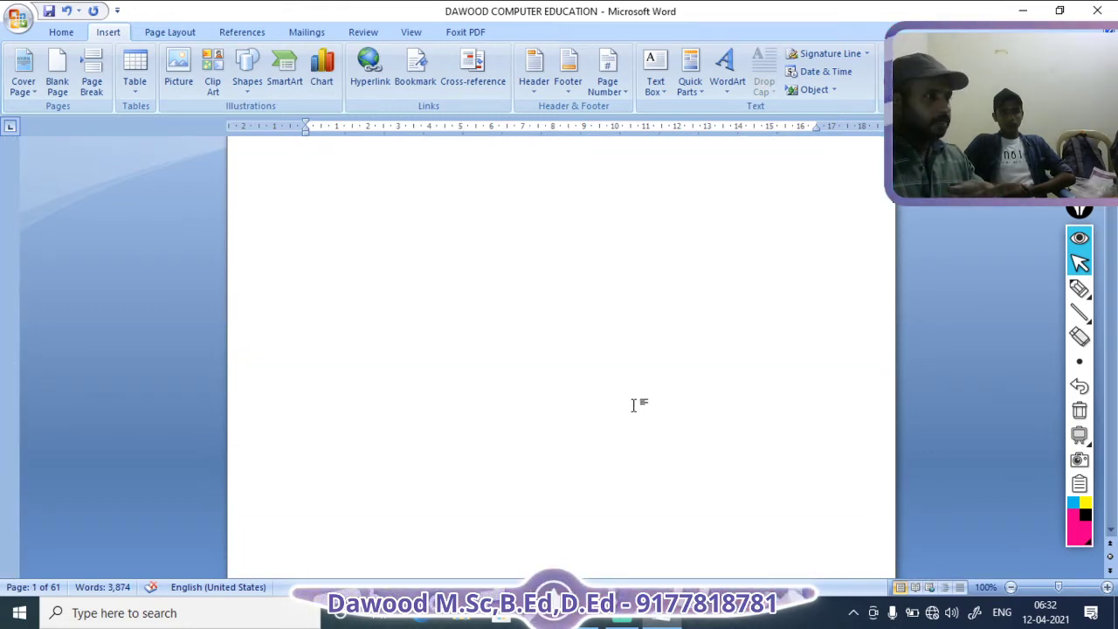
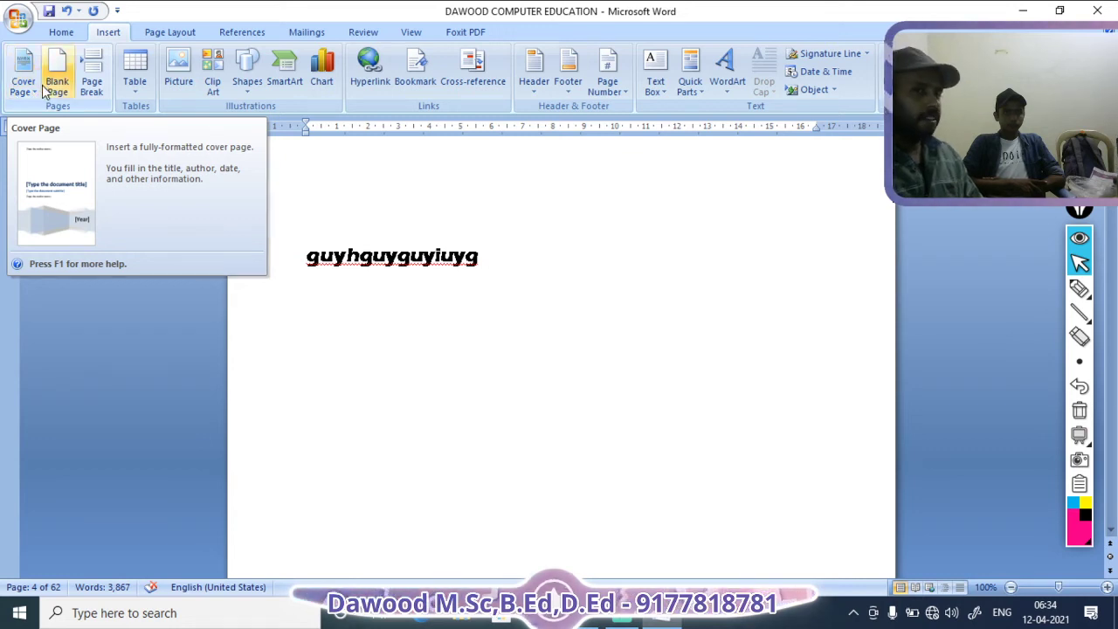
# Step: Insert the built-in Tiles cover page into the document and look over its layout
pyautogui.click(33, 94)
pyautogui.scroll(-3, 270, 253)
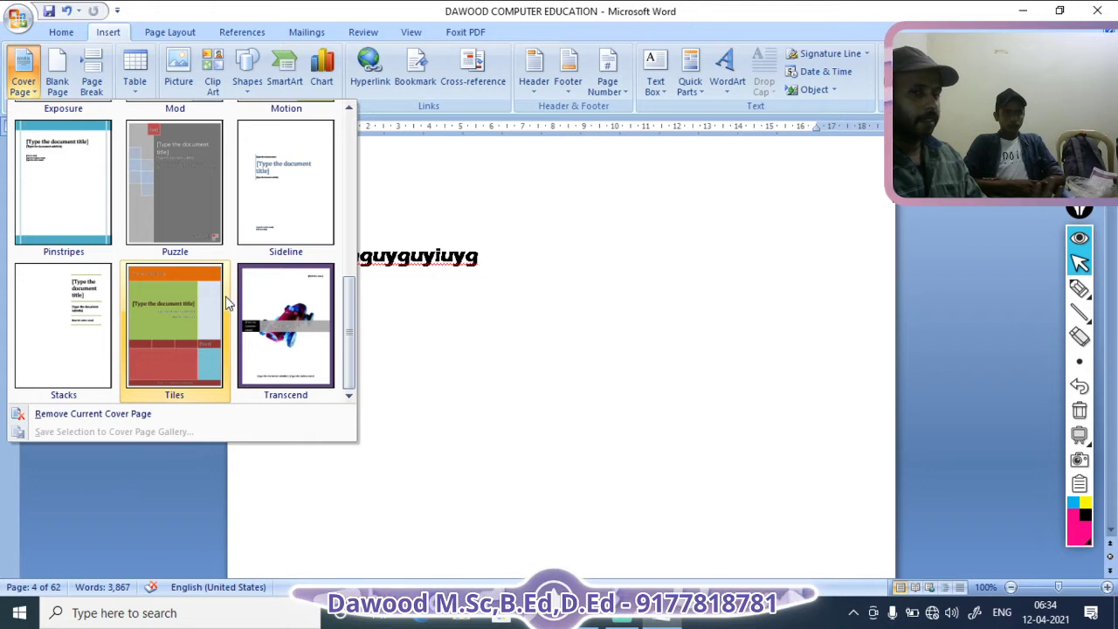
pyautogui.scroll(3, 218, 297)
pyautogui.scroll(-3, 140, 218)
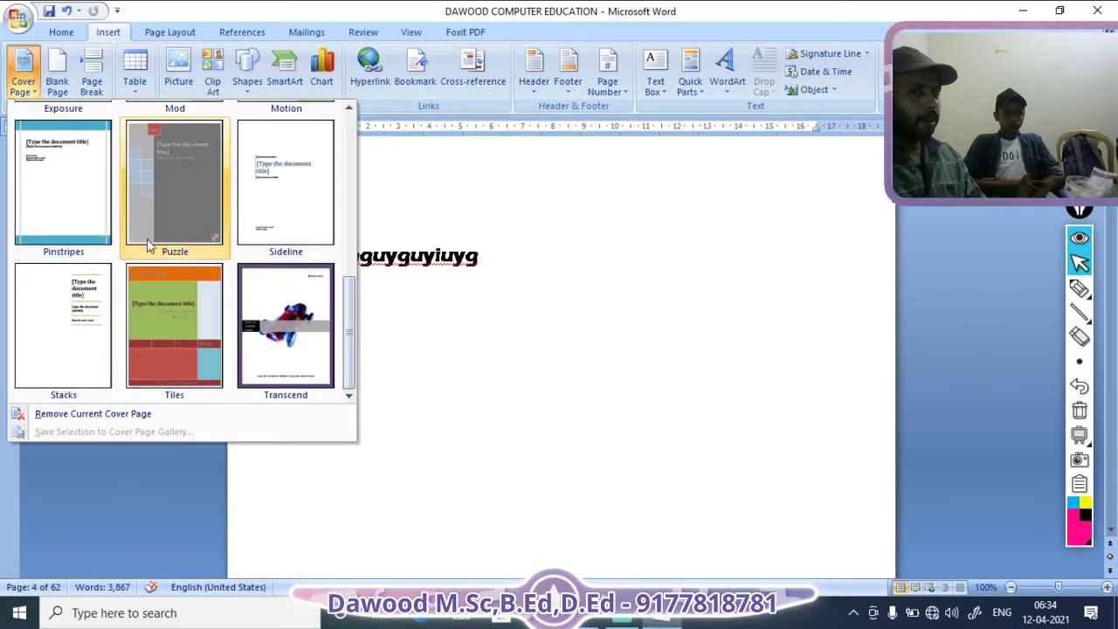
pyautogui.scroll(3, 192, 279)
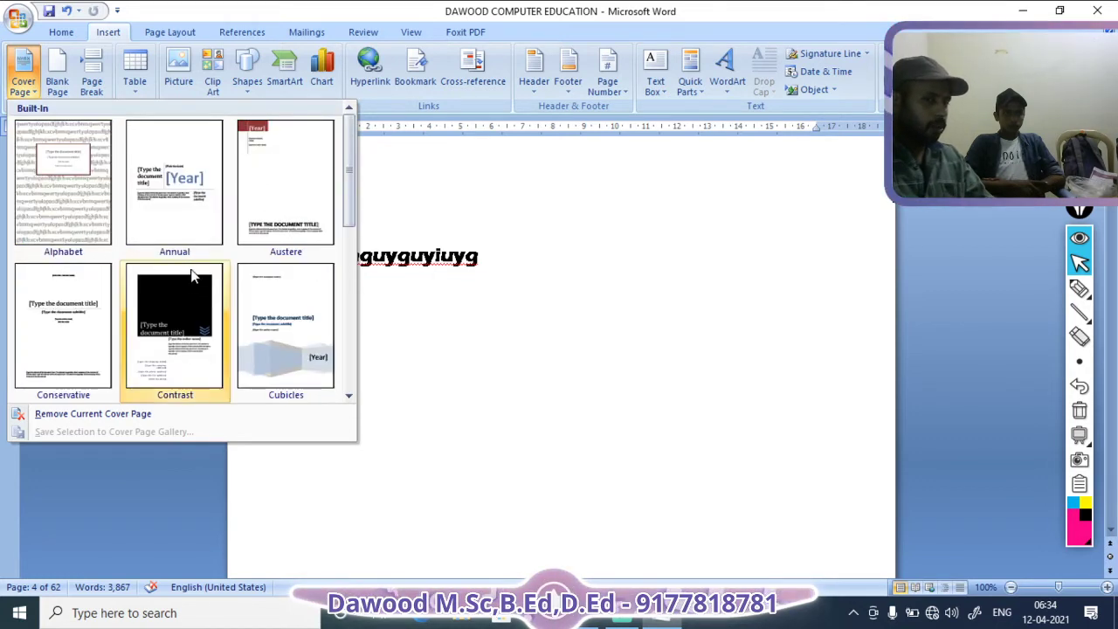
pyautogui.scroll(-3, 258, 218)
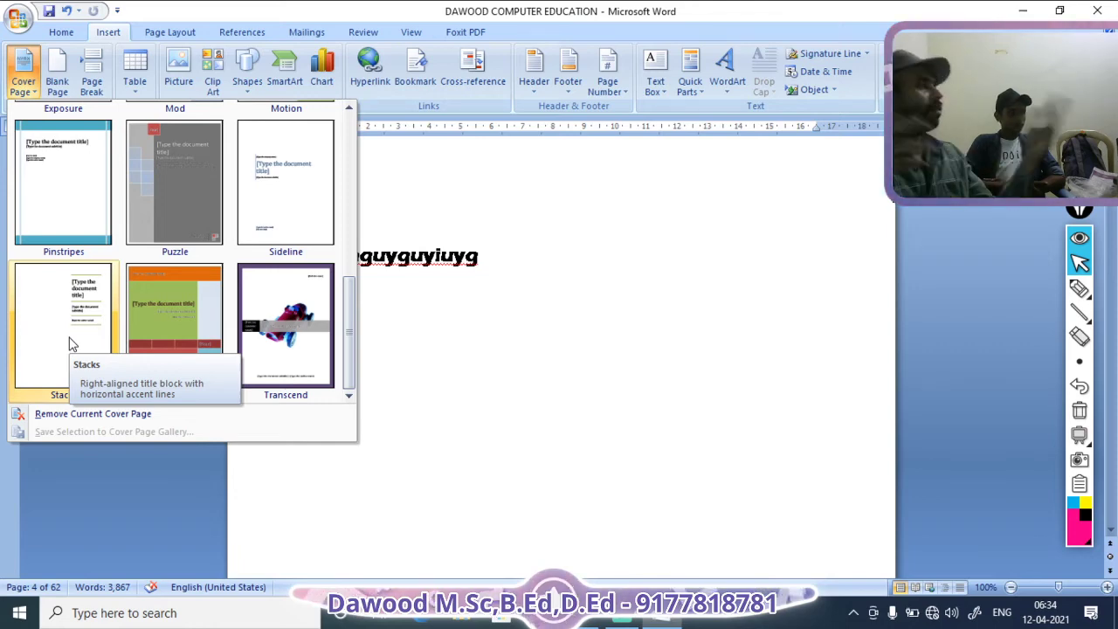
pyautogui.click(158, 323)
pyautogui.scroll(1, 725, 329)
pyautogui.scroll(-5, 689, 312)
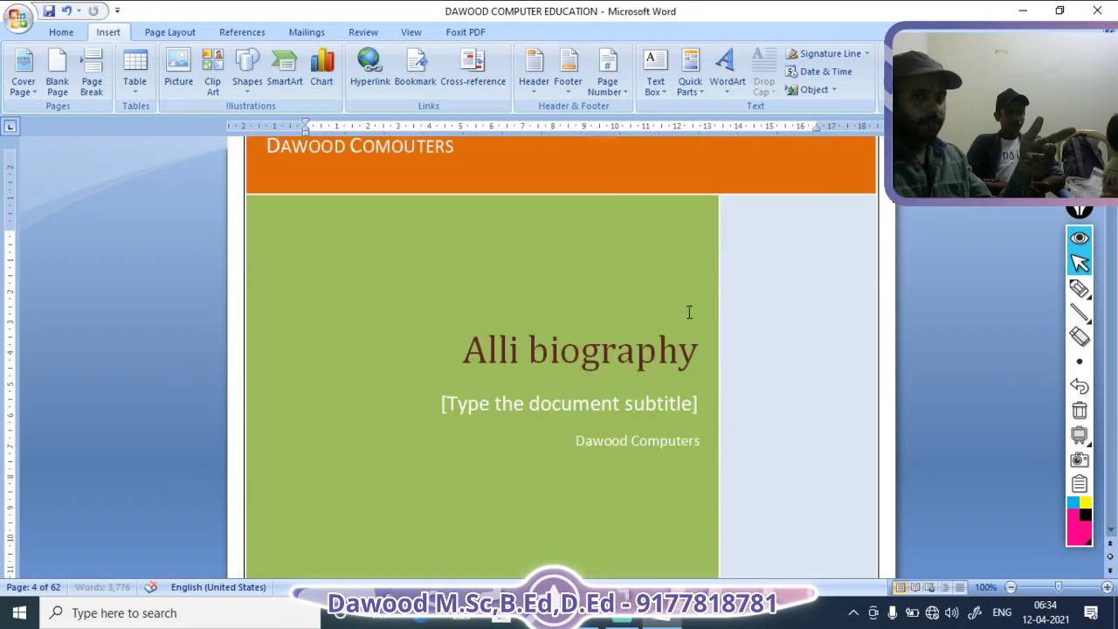
pyautogui.scroll(4, 683, 311)
pyautogui.scroll(3, 684, 310)
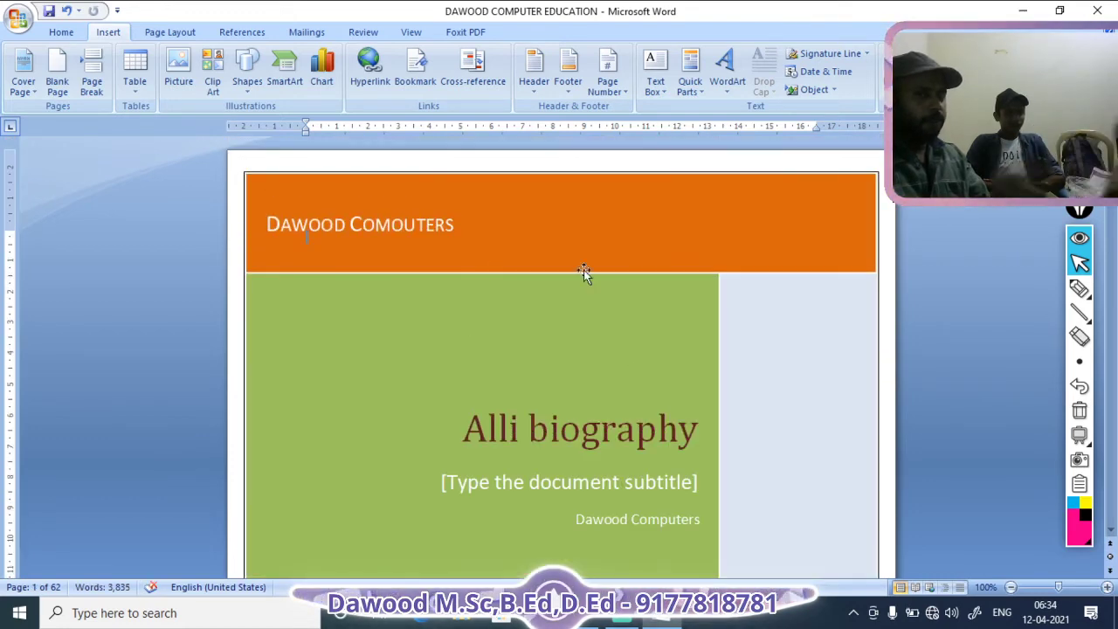
pyautogui.click(587, 237)
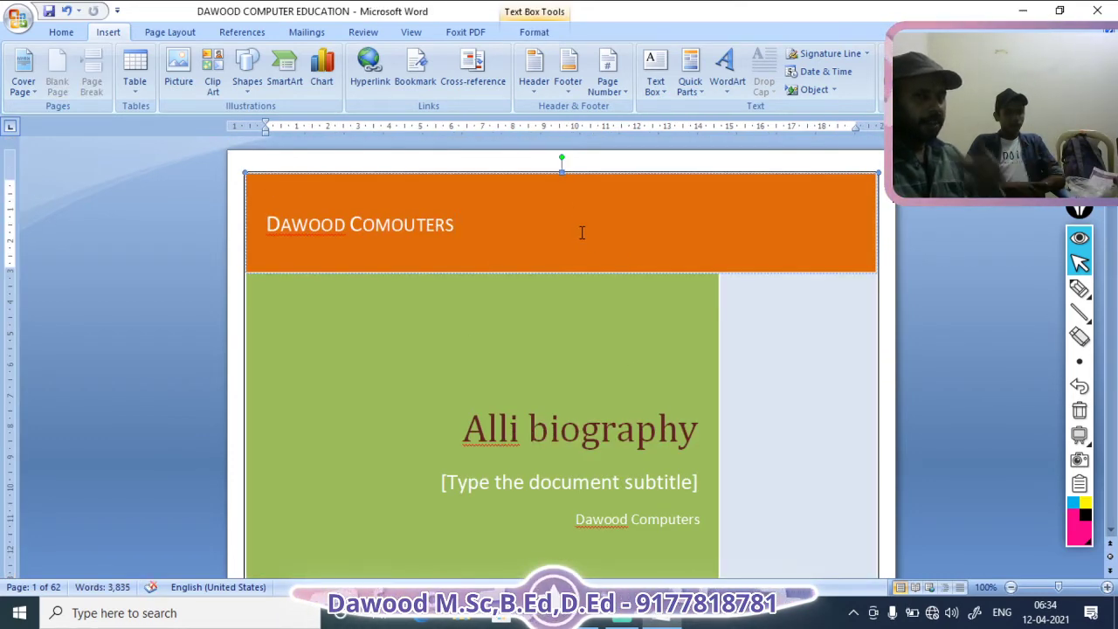
pyautogui.scroll(-10, 668, 258)
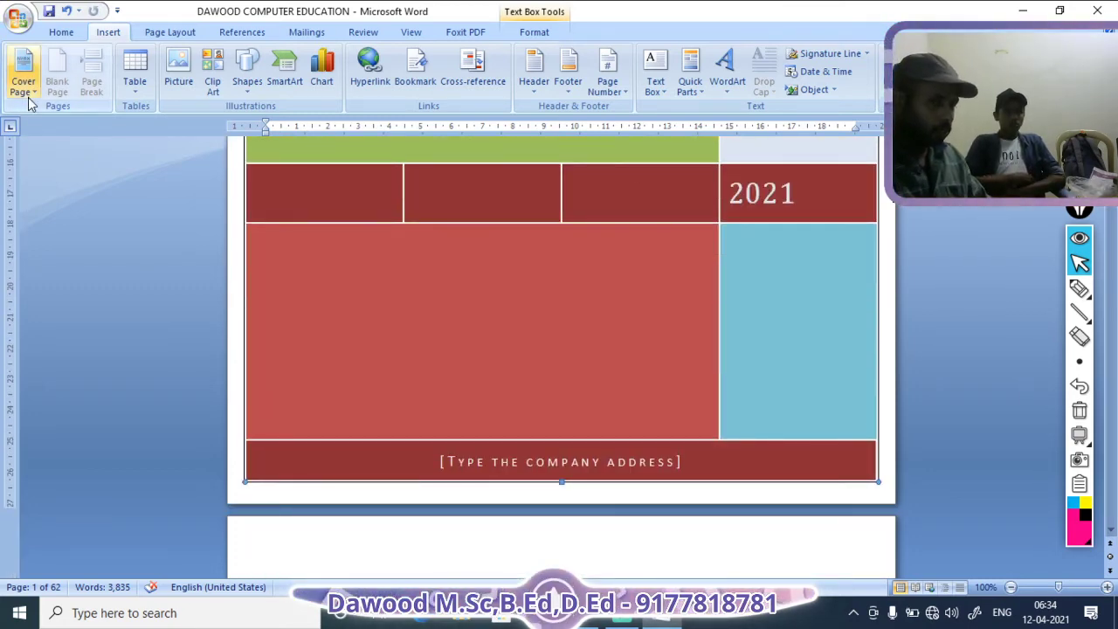
# Step: Remove the current Tiles cover page from the document
pyautogui.click(23, 72)
pyautogui.scroll(-3, 207, 215)
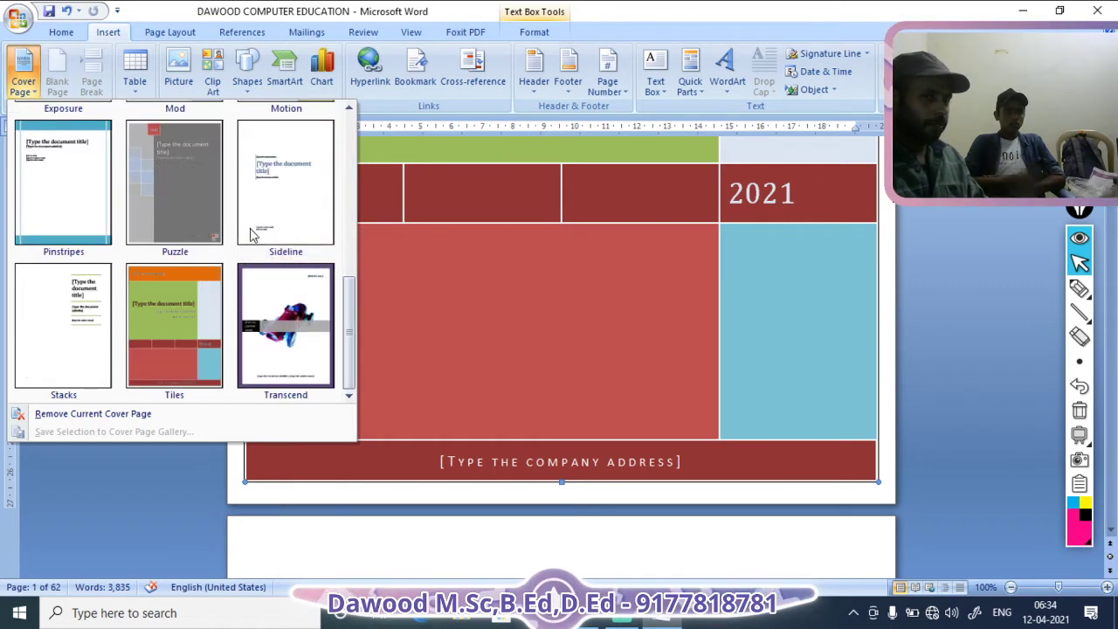
pyautogui.click(75, 414)
pyautogui.scroll(-5, 586, 271)
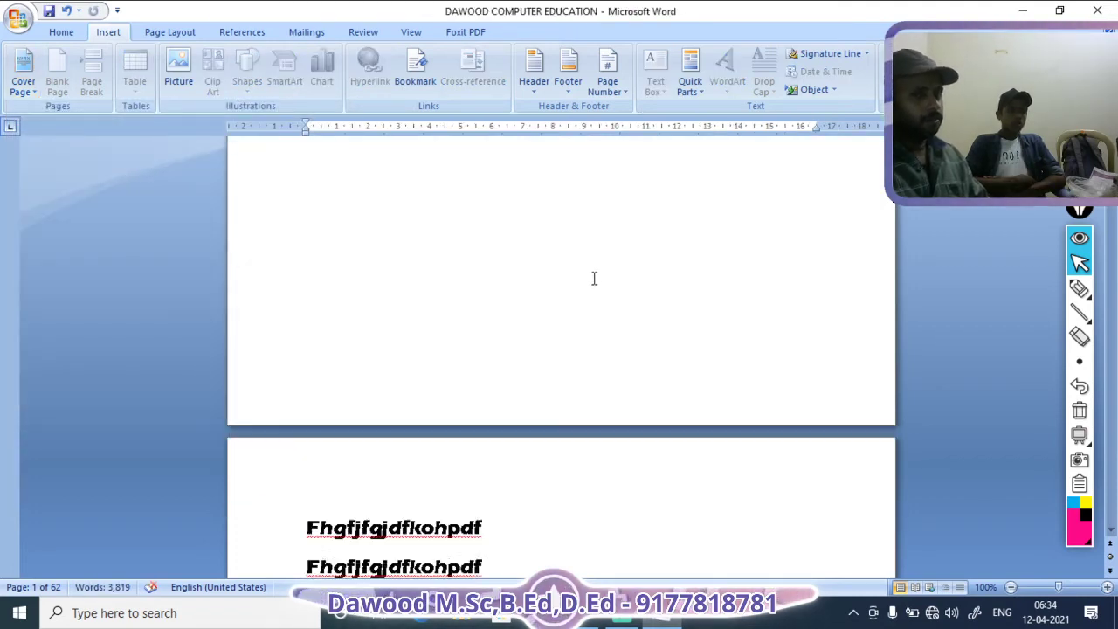
pyautogui.scroll(5, 583, 278)
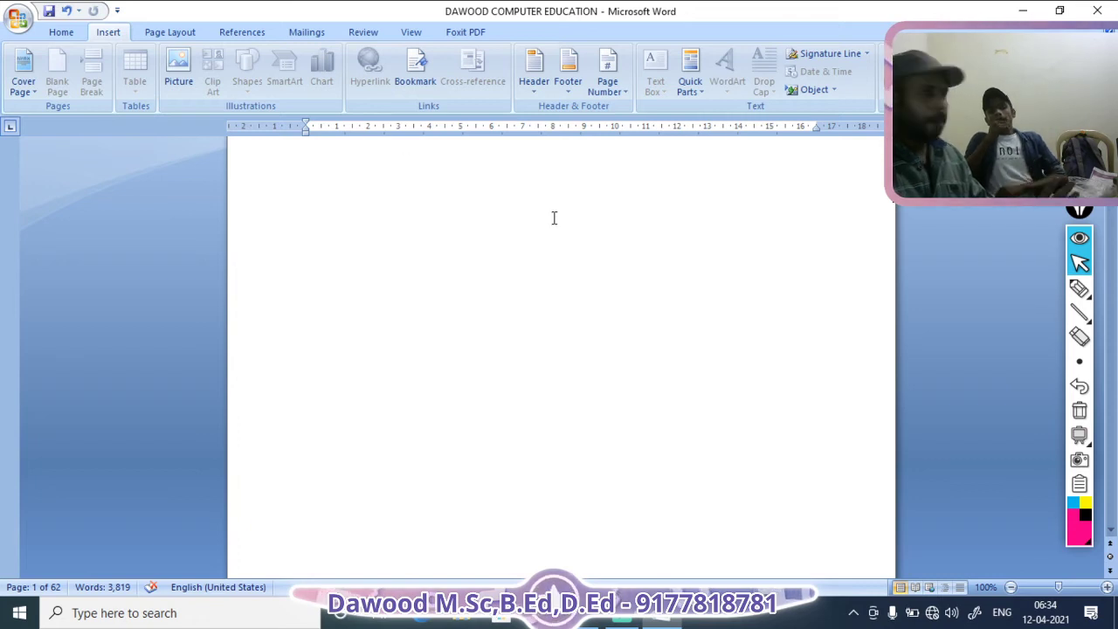
# Step: Insert the built-in Austere cover page and remove it again
pyautogui.moveTo(673, 620)
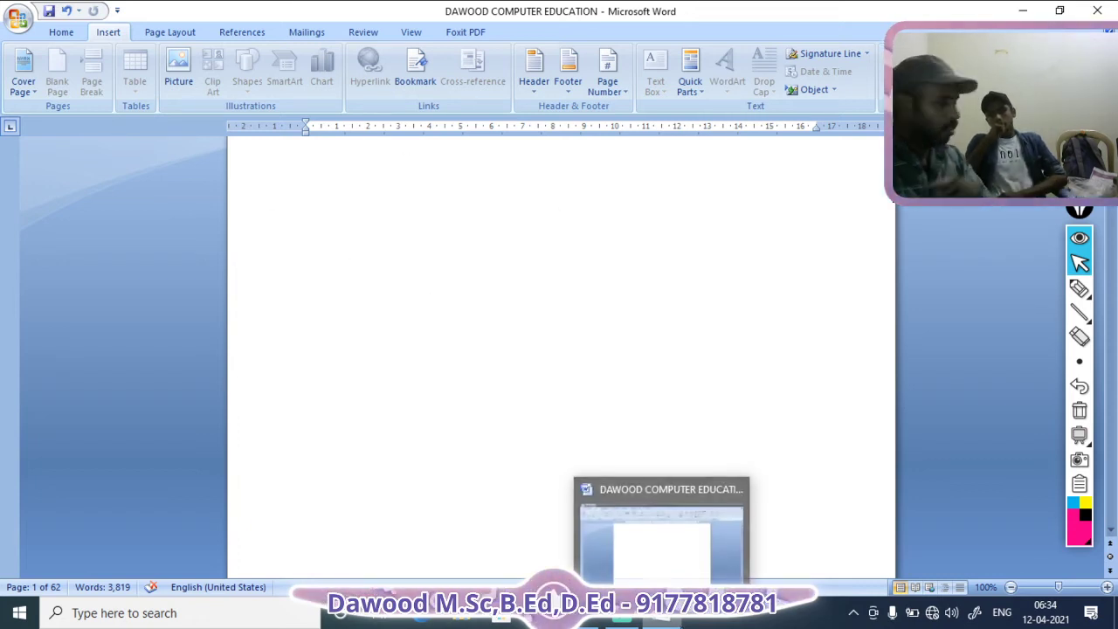
pyautogui.click(32, 97)
pyautogui.click(262, 192)
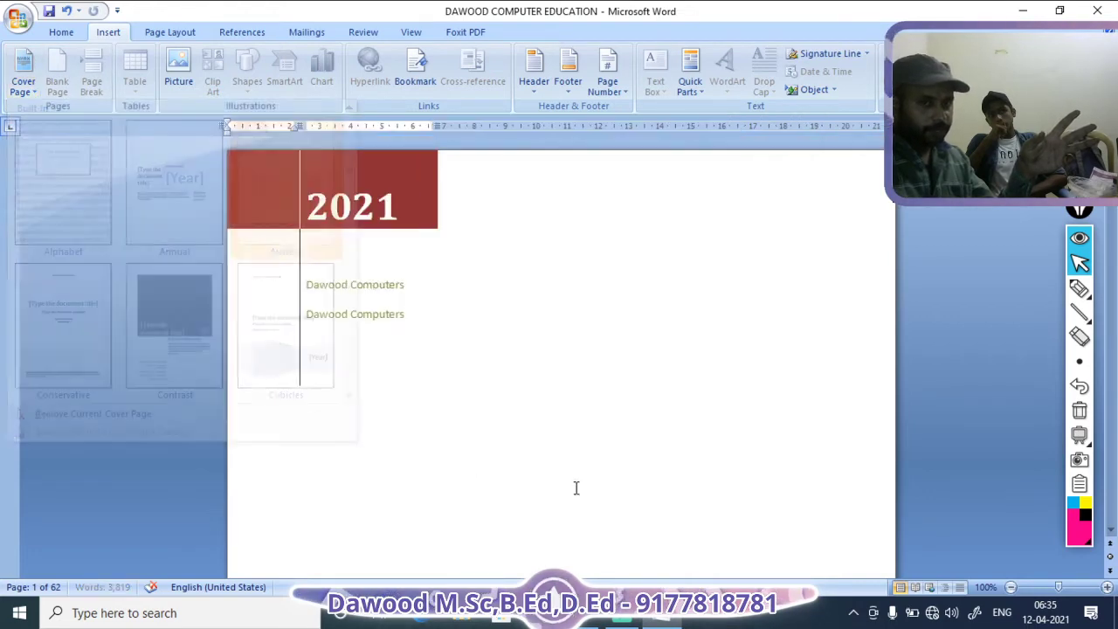
pyautogui.click(23, 85)
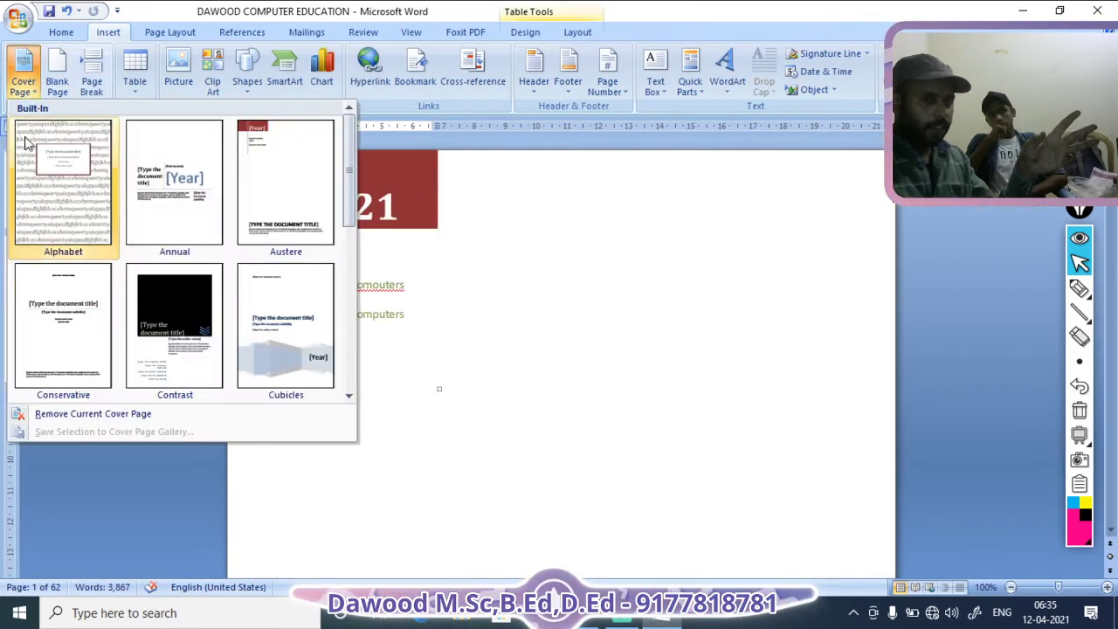
pyautogui.click(69, 413)
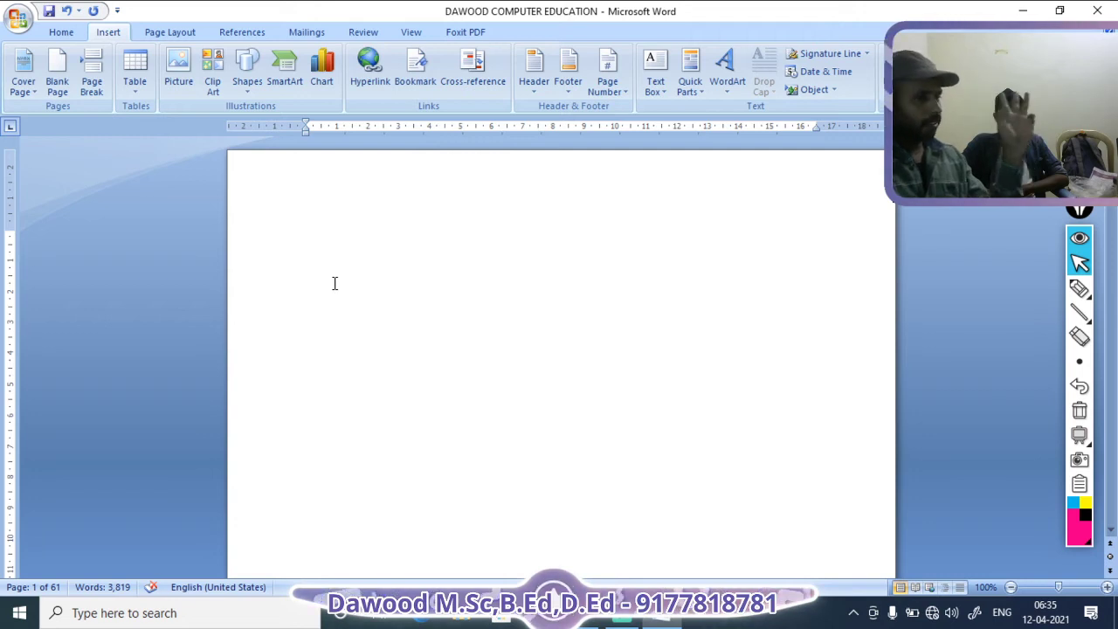
# Step: Insert the built-in Transcend cover page at the start of the document
pyautogui.click(27, 93)
pyautogui.scroll(-3, 208, 294)
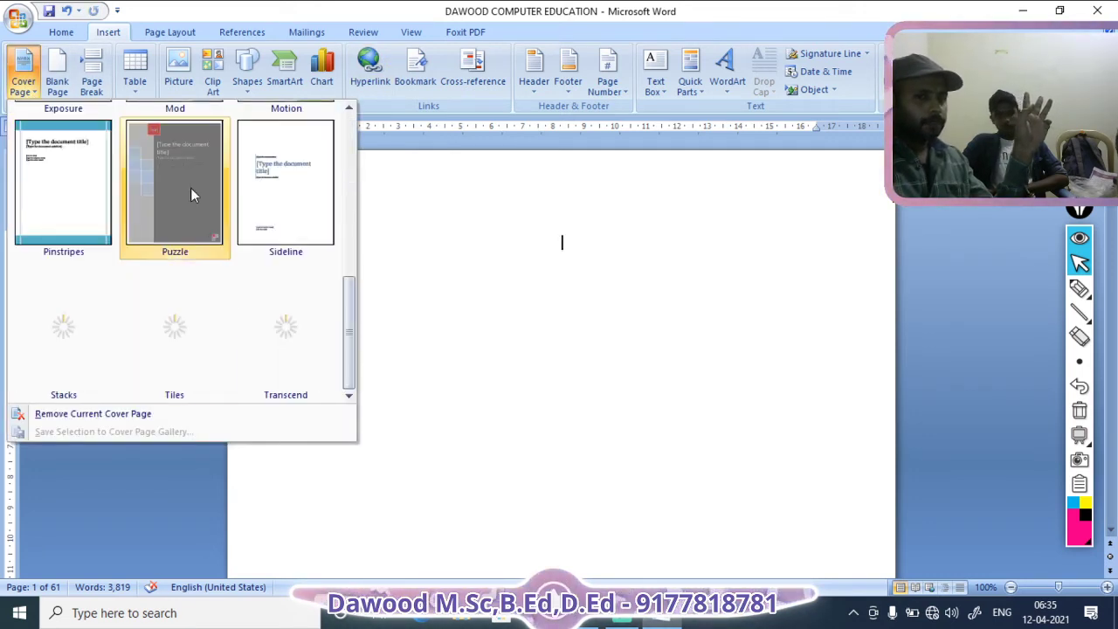
pyautogui.click(293, 336)
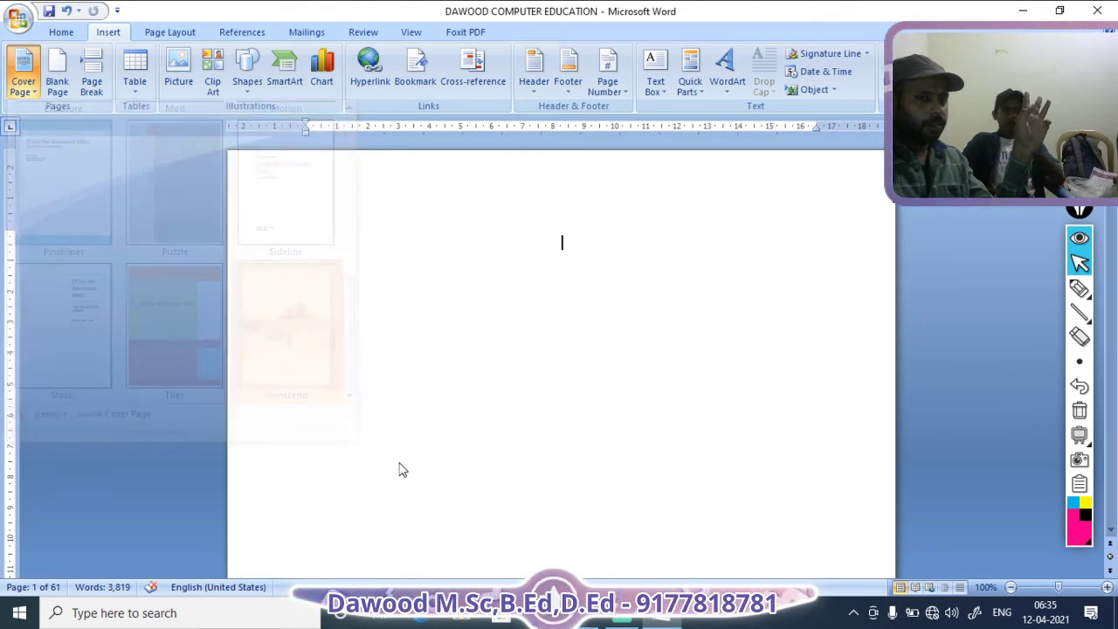
pyautogui.scroll(-4, 506, 385)
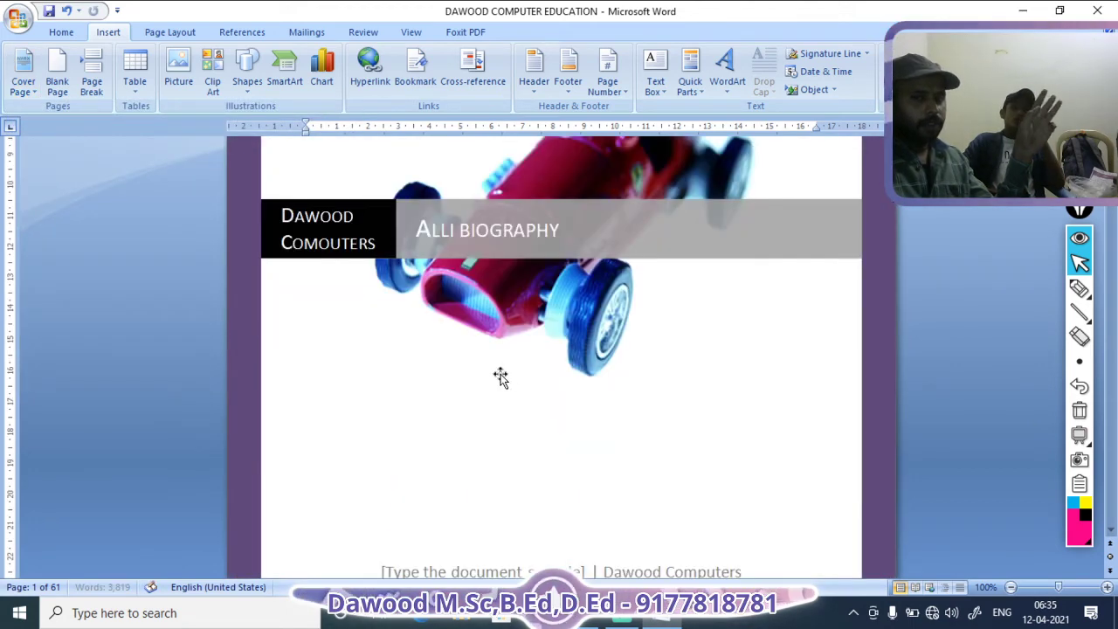
pyautogui.scroll(5, 504, 378)
pyautogui.scroll(-2, 506, 382)
pyautogui.scroll(-4, 507, 384)
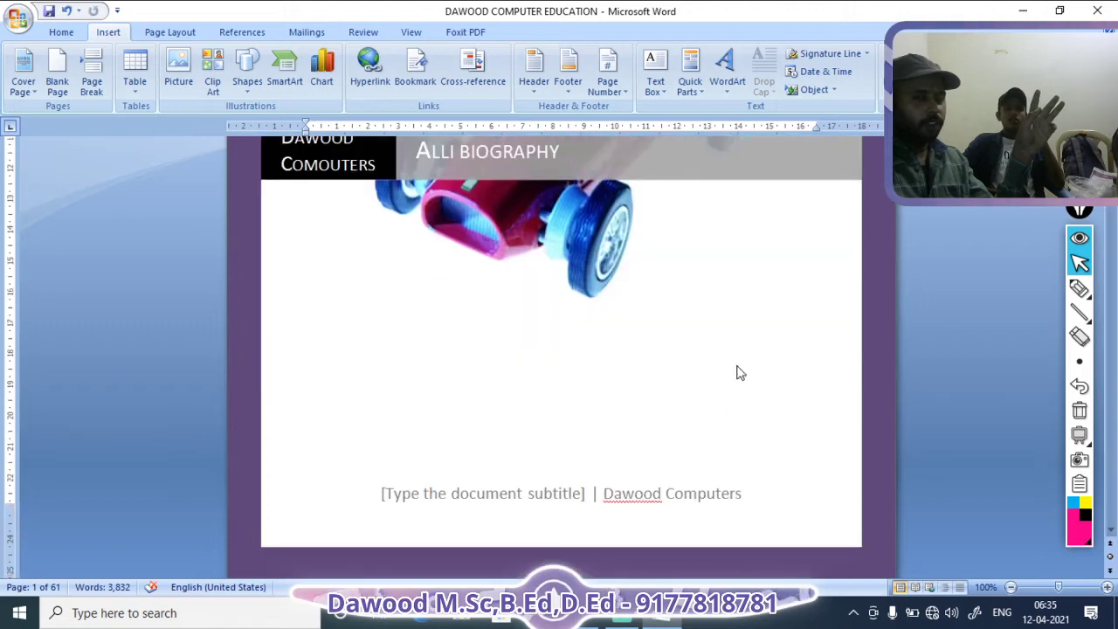
pyautogui.scroll(-4, 699, 404)
# Step: Examine the Transcend cover page's subtitle placeholder and car picture, and the blank page that follows
pyautogui.click(520, 299)
pyautogui.click(520, 299)
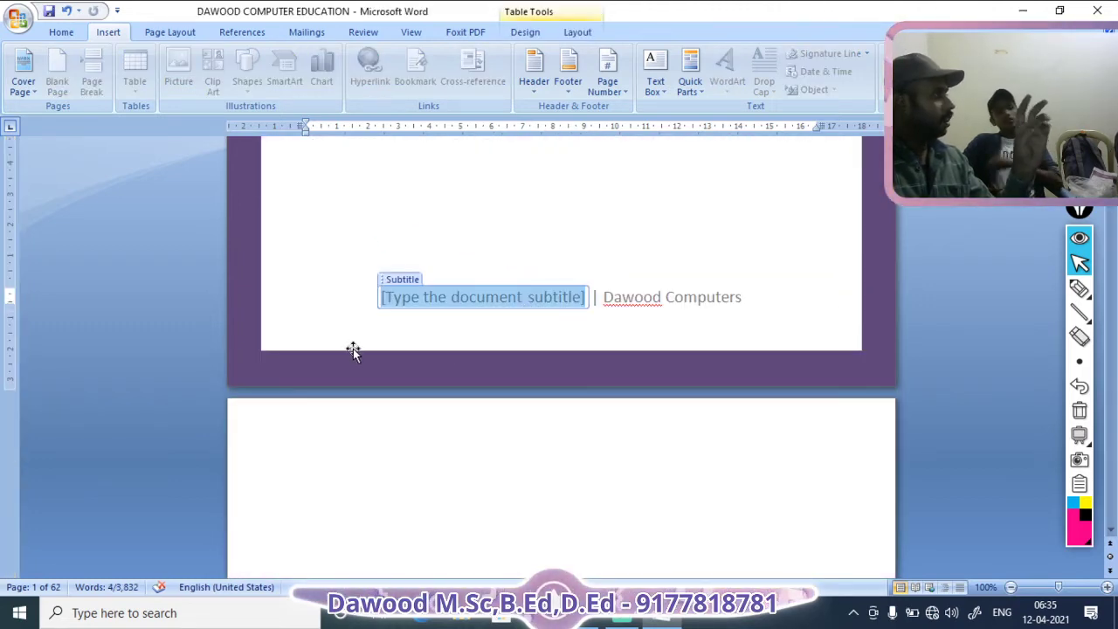
pyautogui.scroll(-5, 498, 381)
pyautogui.click(414, 268)
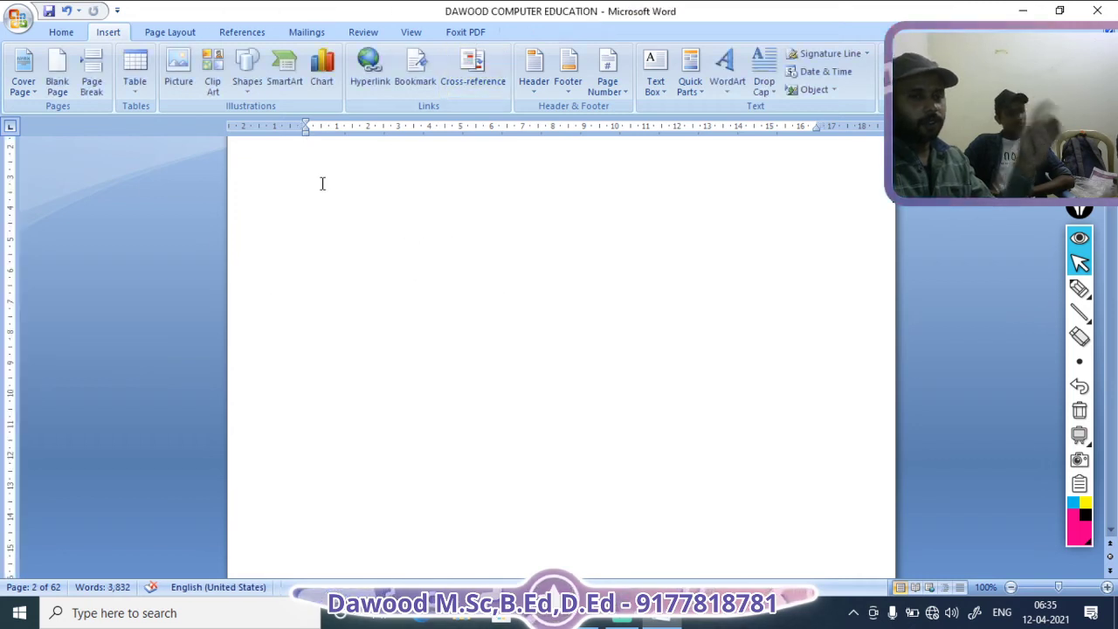
pyautogui.scroll(4, 603, 277)
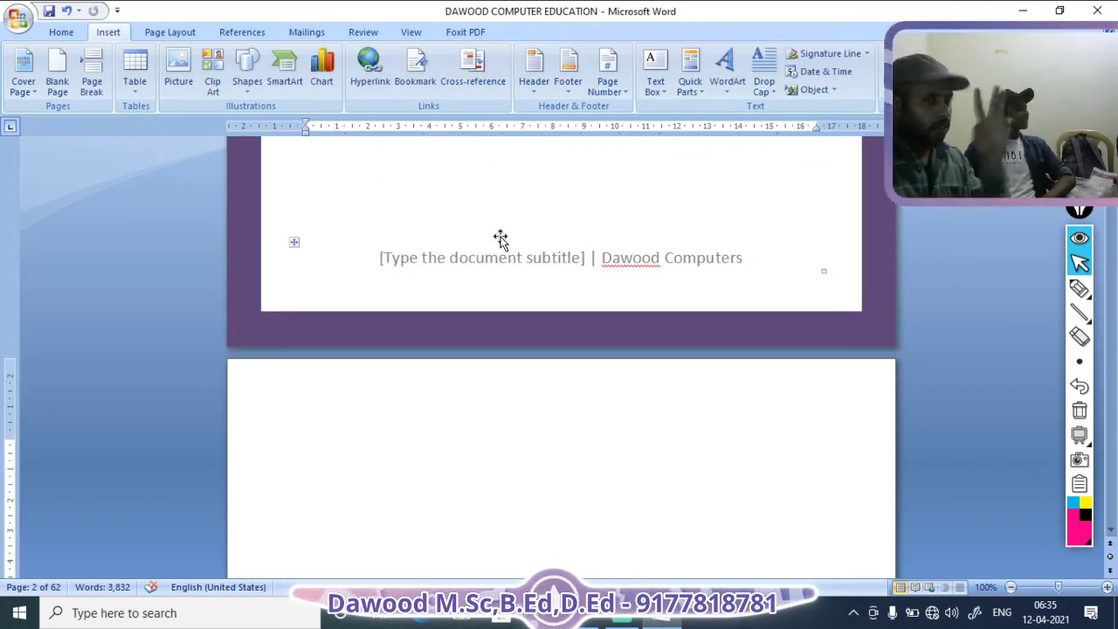
pyautogui.scroll(10, 630, 229)
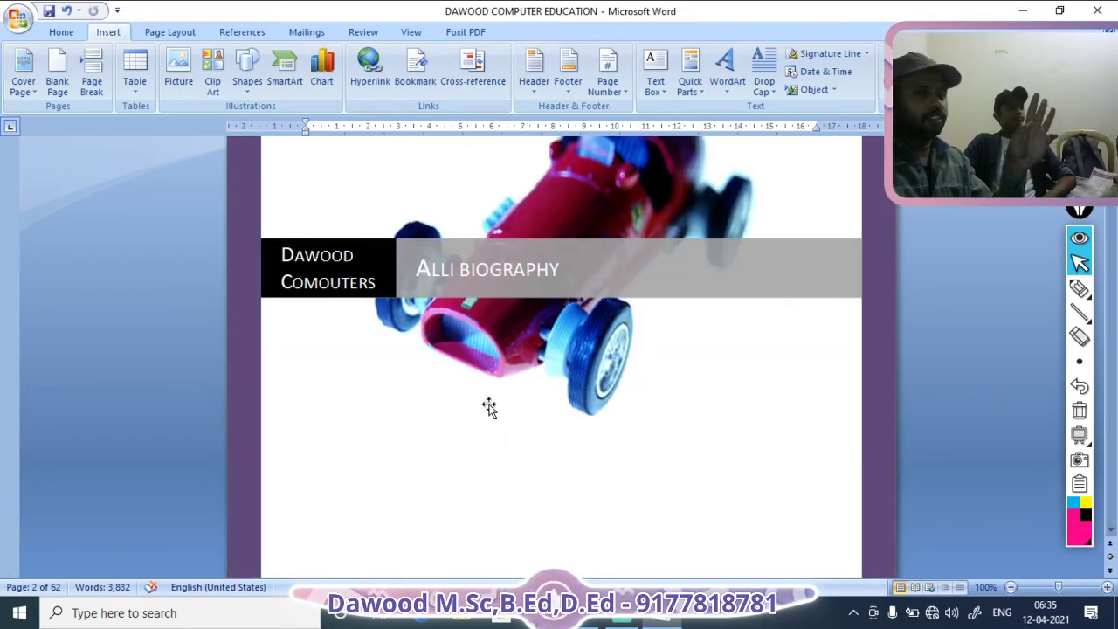
pyautogui.click(487, 406)
pyautogui.scroll(5, 559, 350)
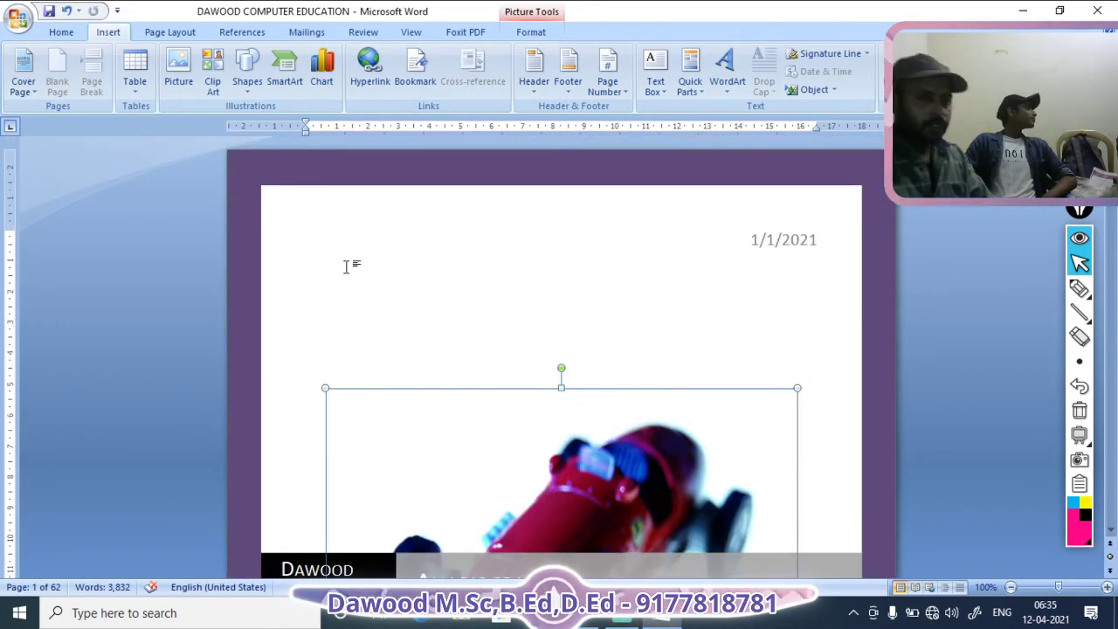
# Step: Insert a table with five columns and five rows on the blank page after the cover
pyautogui.scroll(-15, 346, 262)
pyautogui.click(356, 424)
pyautogui.scroll(-2, 512, 356)
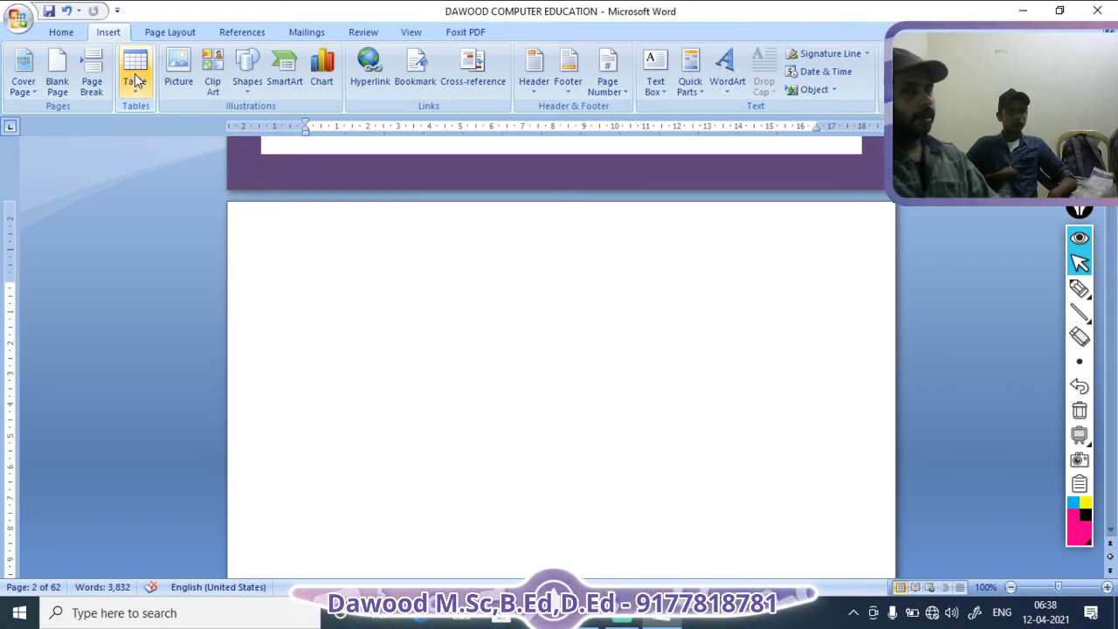
pyautogui.scroll(1, 437, 285)
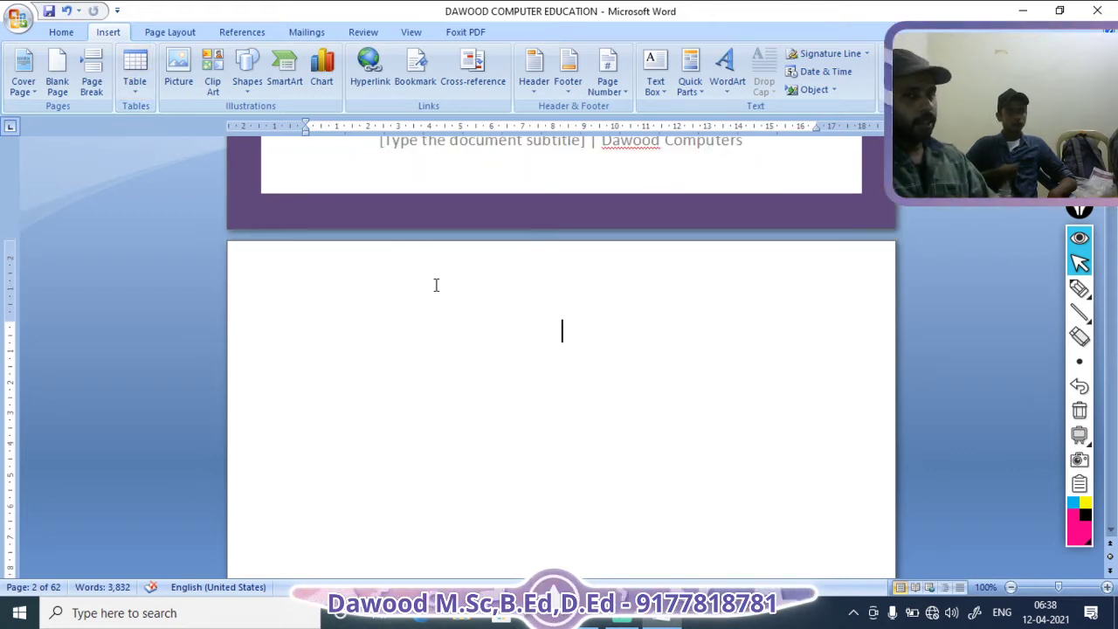
pyautogui.scroll(-2, 447, 297)
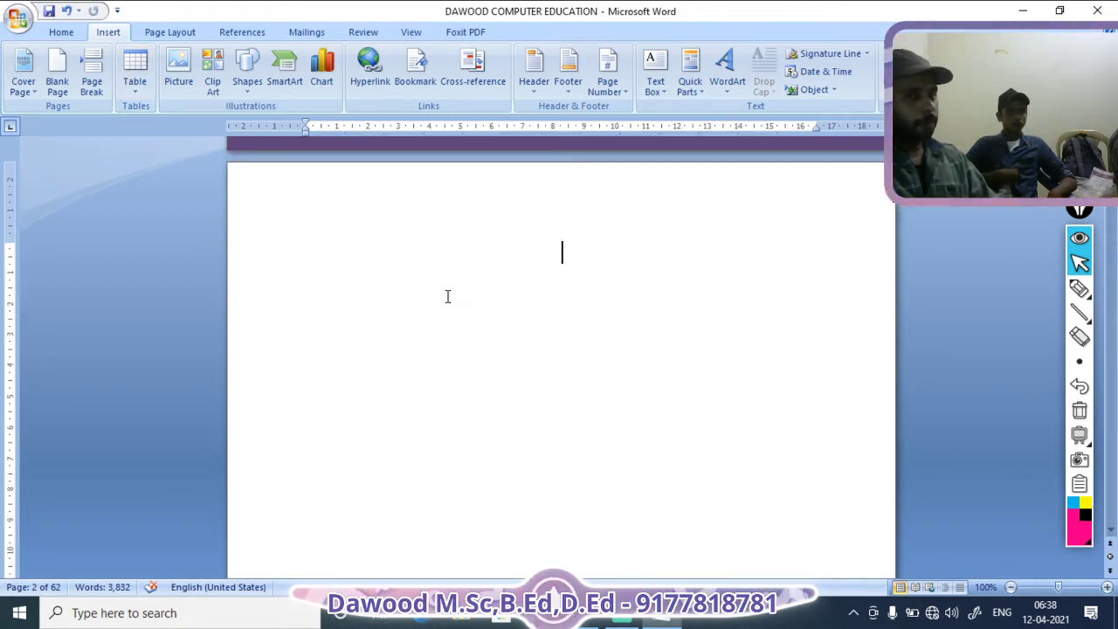
pyautogui.click(136, 96)
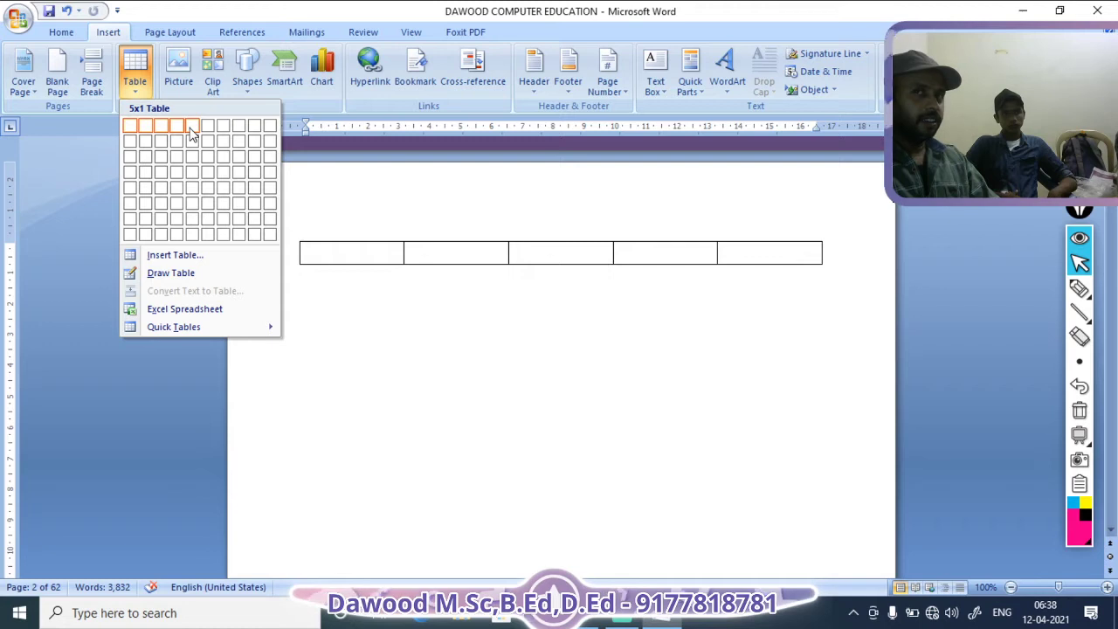
pyautogui.click(193, 192)
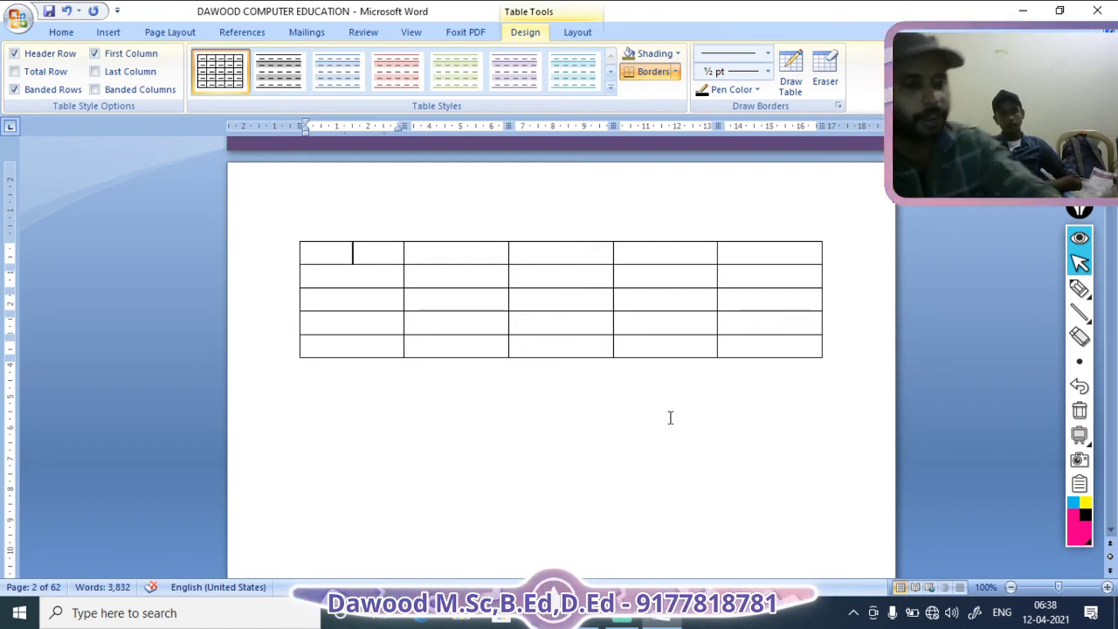
# Step: Enter the column headings s.no, Name, Class and Marks in the first four cells of the table's top row
pyautogui.write('s.no')
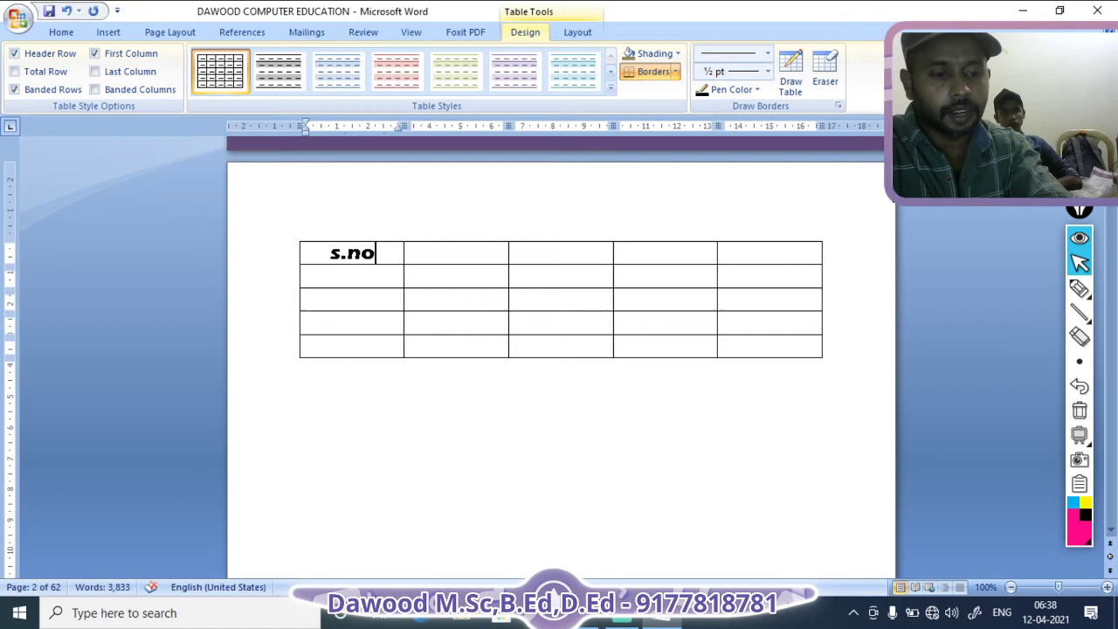
pyautogui.press('Tab')
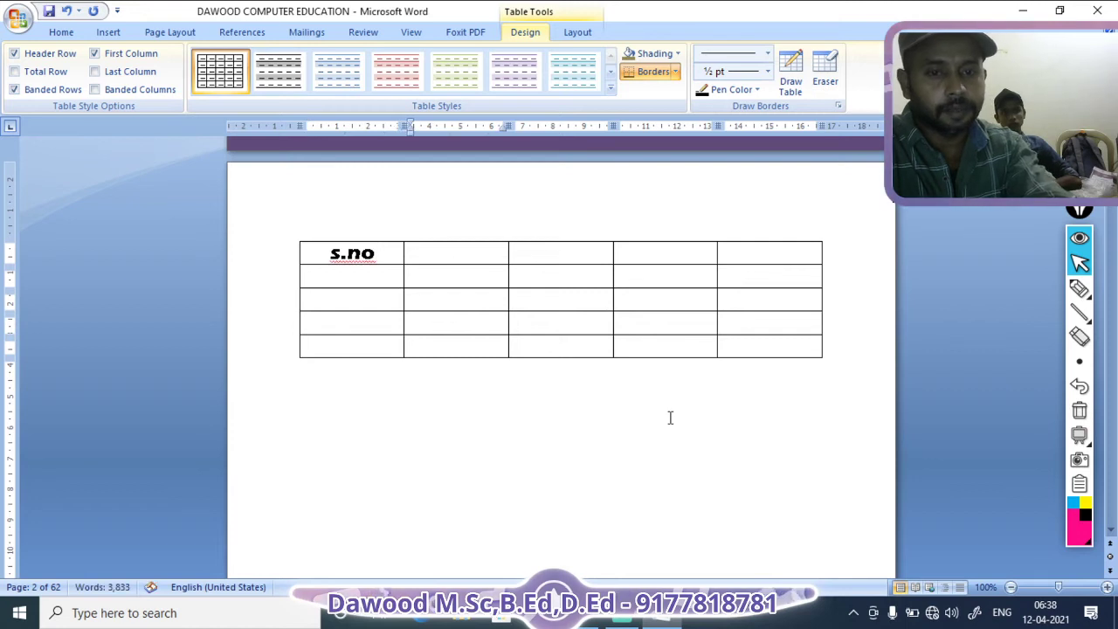
pyautogui.write('name')
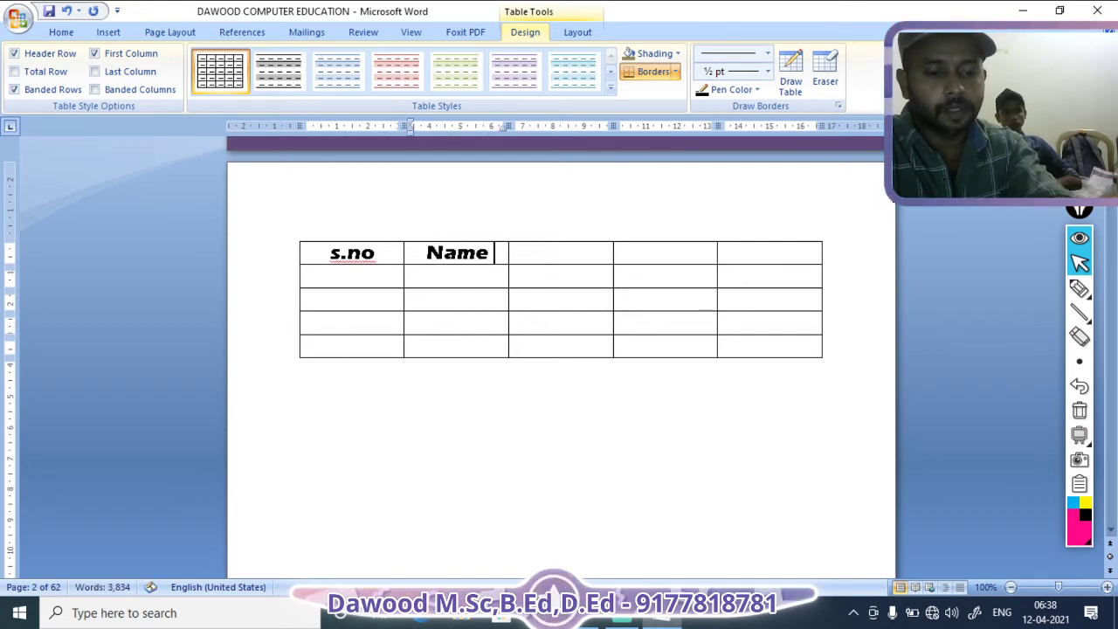
pyautogui.press('Tab')
pyautogui.write('claa')
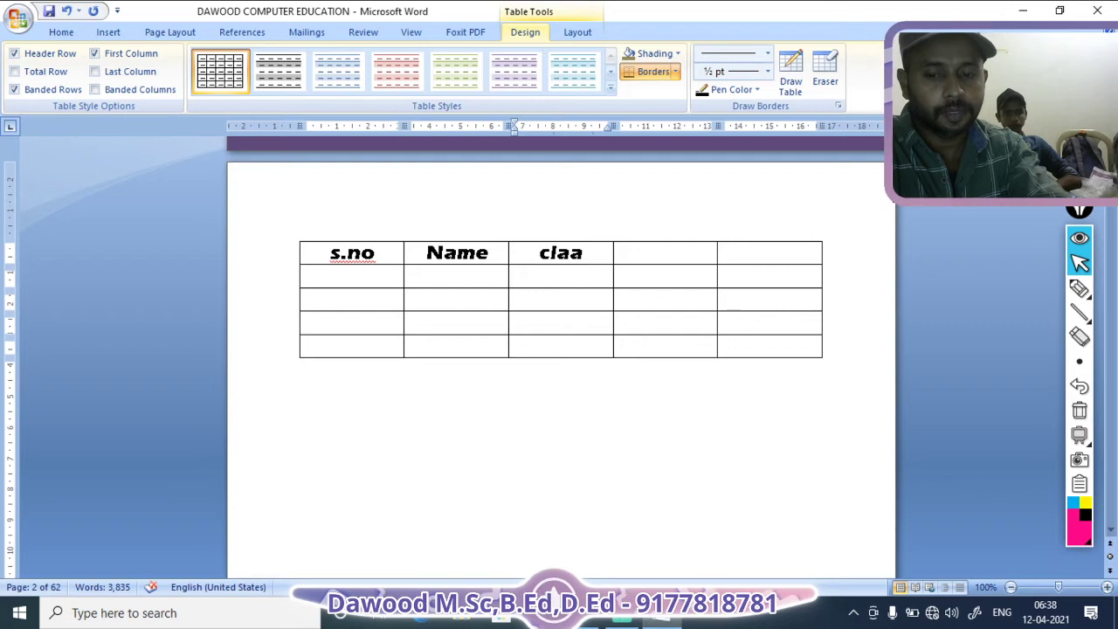
pyautogui.press('BackSpace')
pyautogui.write('ss')
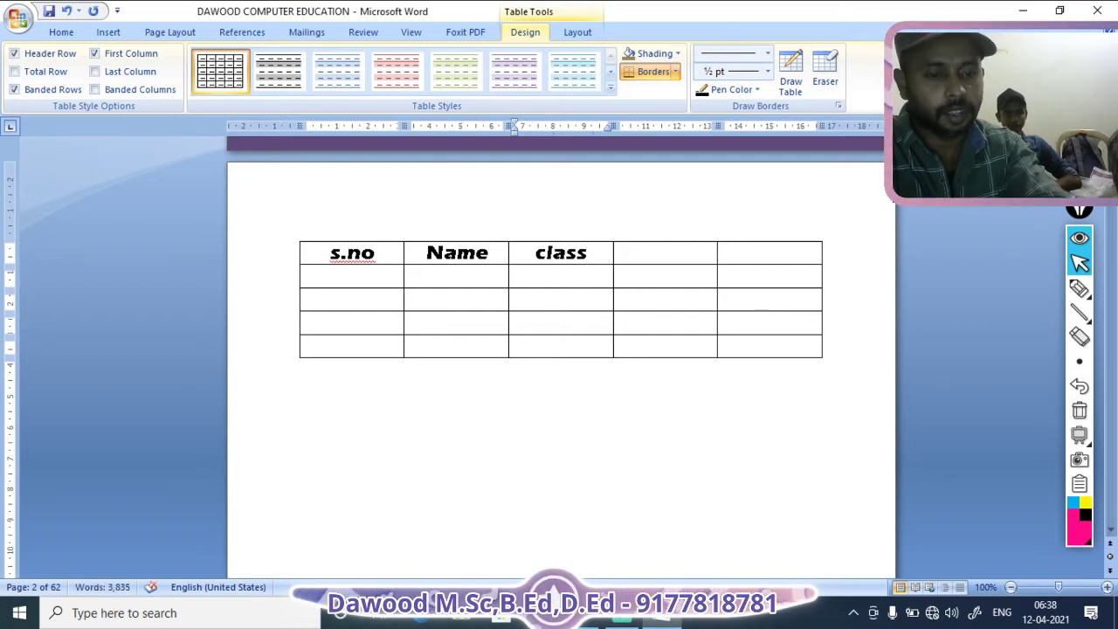
pyautogui.press('Tab')
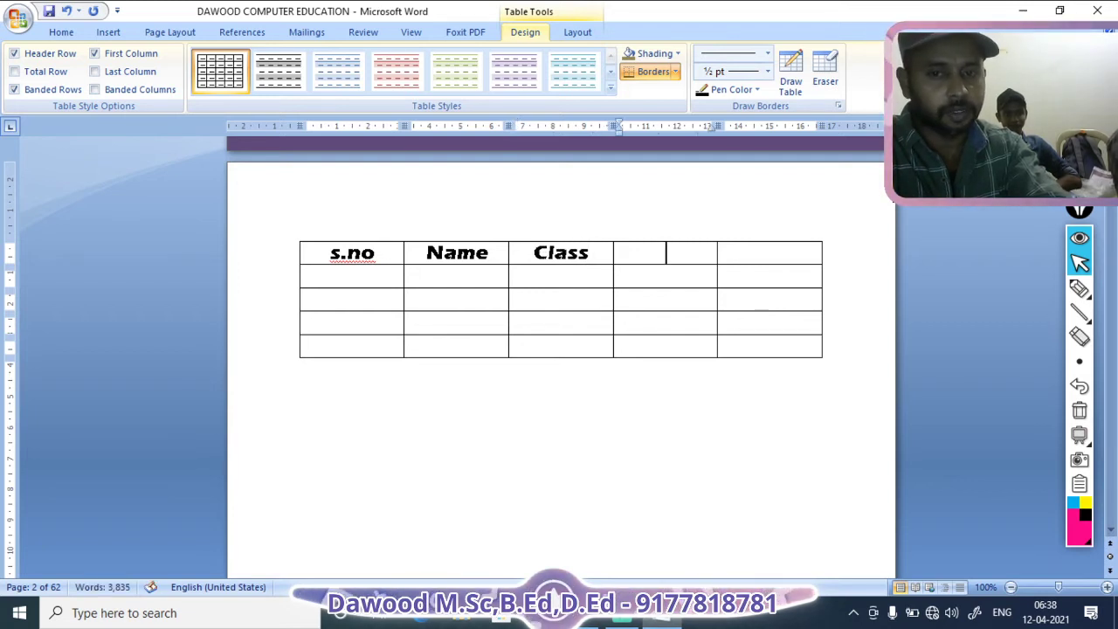
pyautogui.write('marks')
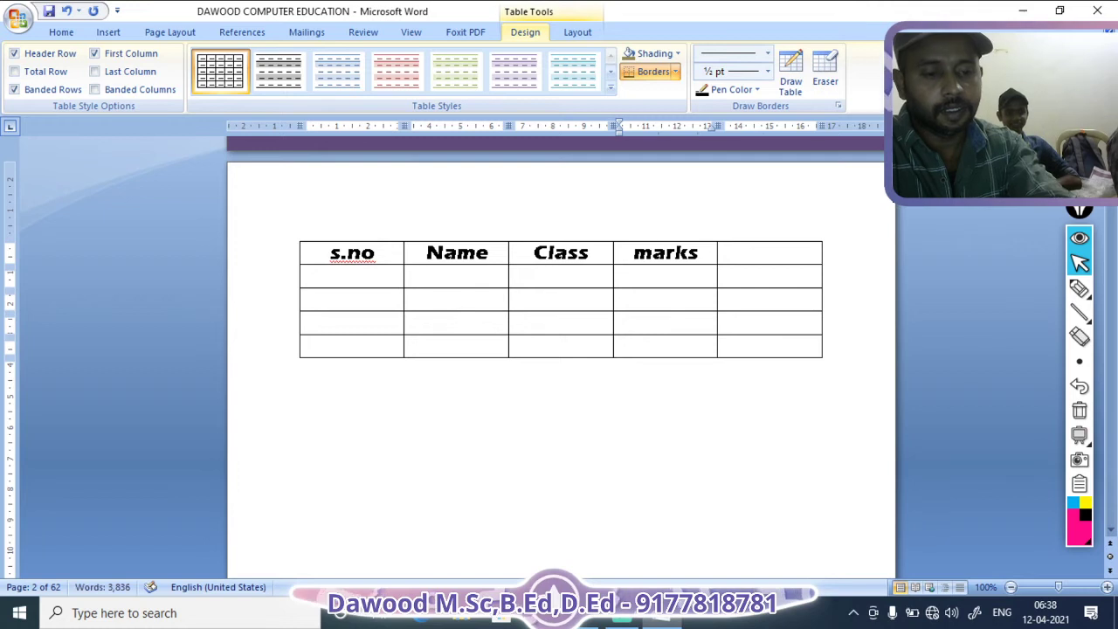
pyautogui.press('Tab')
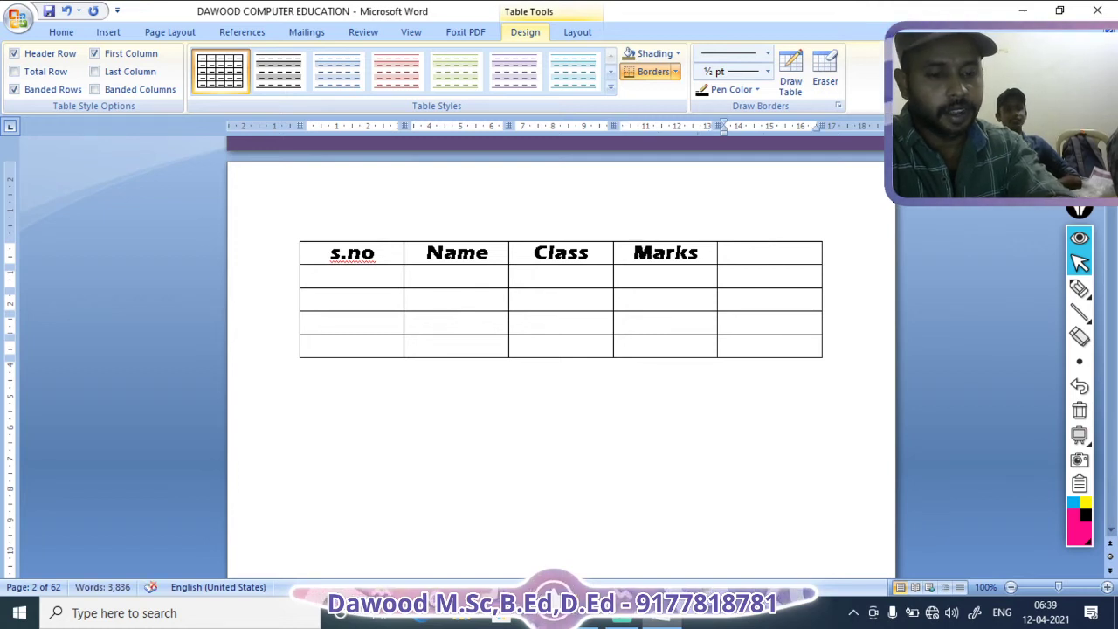
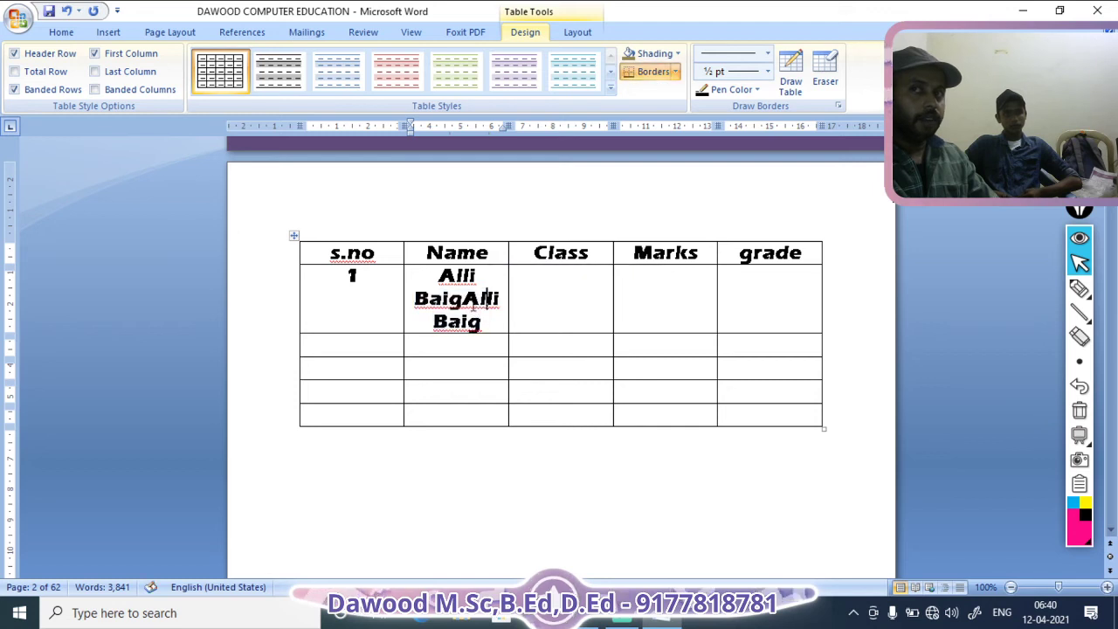
# Step: Delete the duplicated name from the Name cell of the first data row
pyautogui.press('Left')
pyautogui.press('Left')
pyautogui.press('Left')
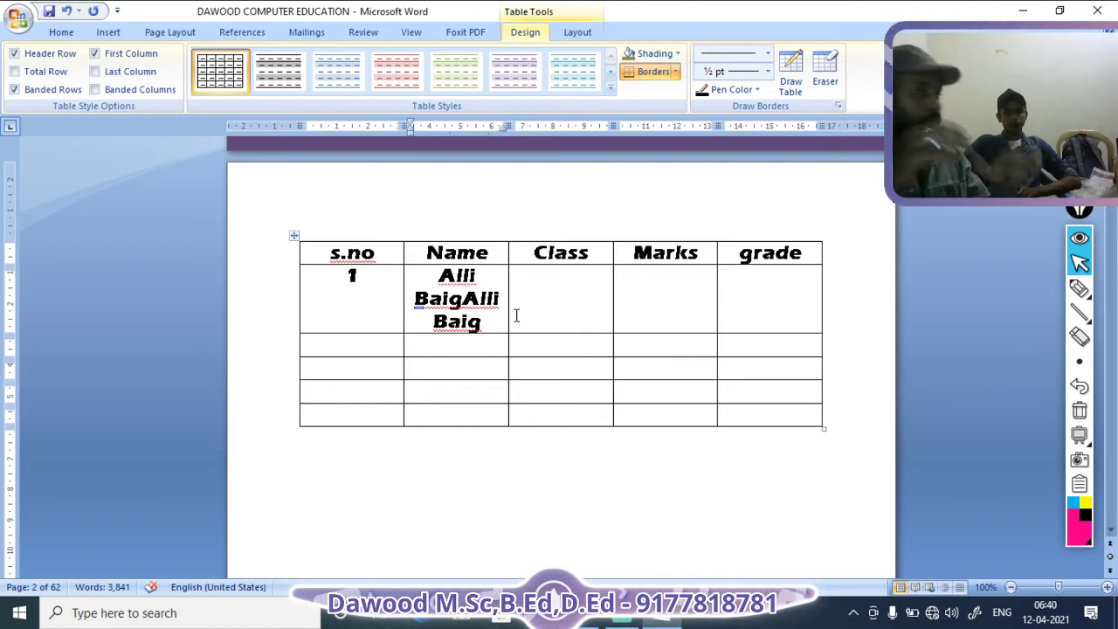
pyautogui.moveTo(488, 322); pyautogui.dragTo(465, 306)
pyautogui.press('BackSpace')
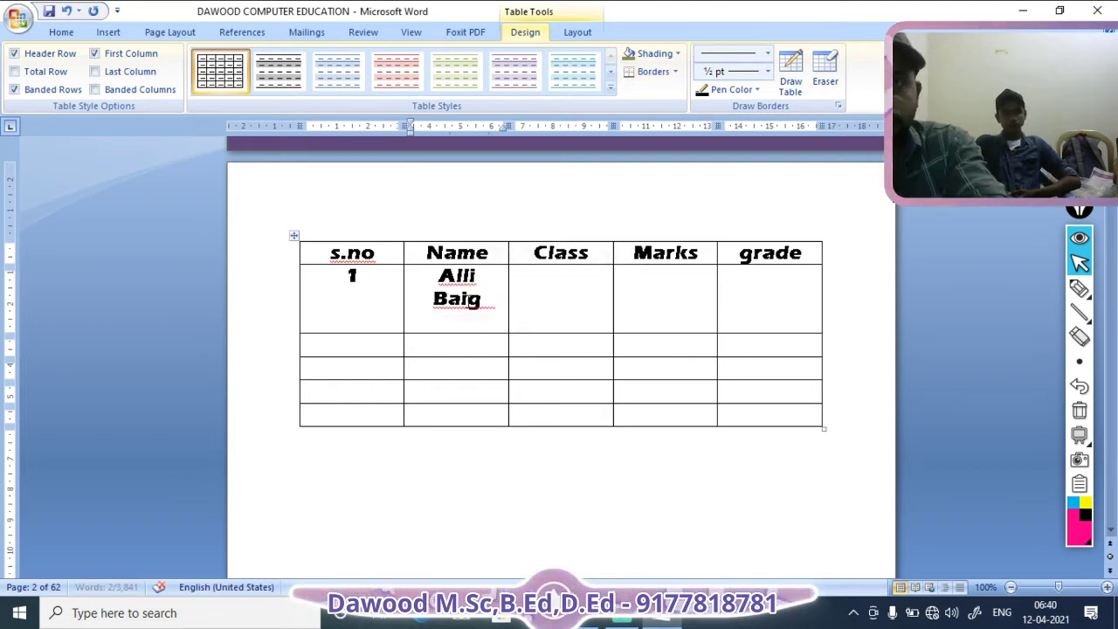
# Step: Add three blank lines below the name in the first data row to make the row taller
pyautogui.press('Return')
pyautogui.press('Return')
pyautogui.press('Return')
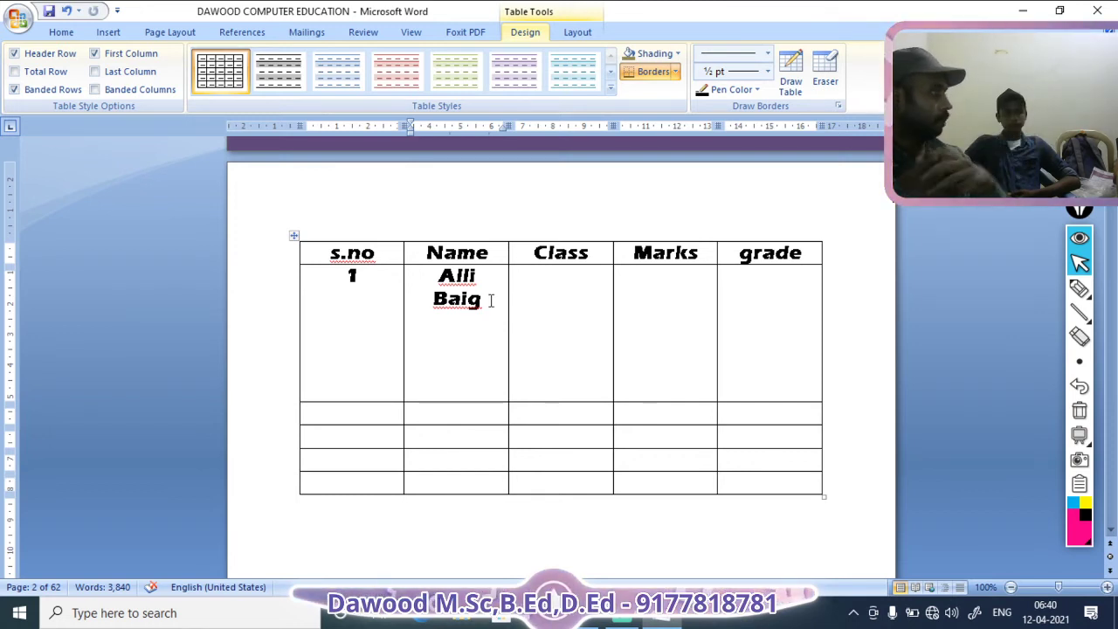
# Step: Complete the first data row with class 6, marks 10 and grade 0.5
pyautogui.click(569, 310)
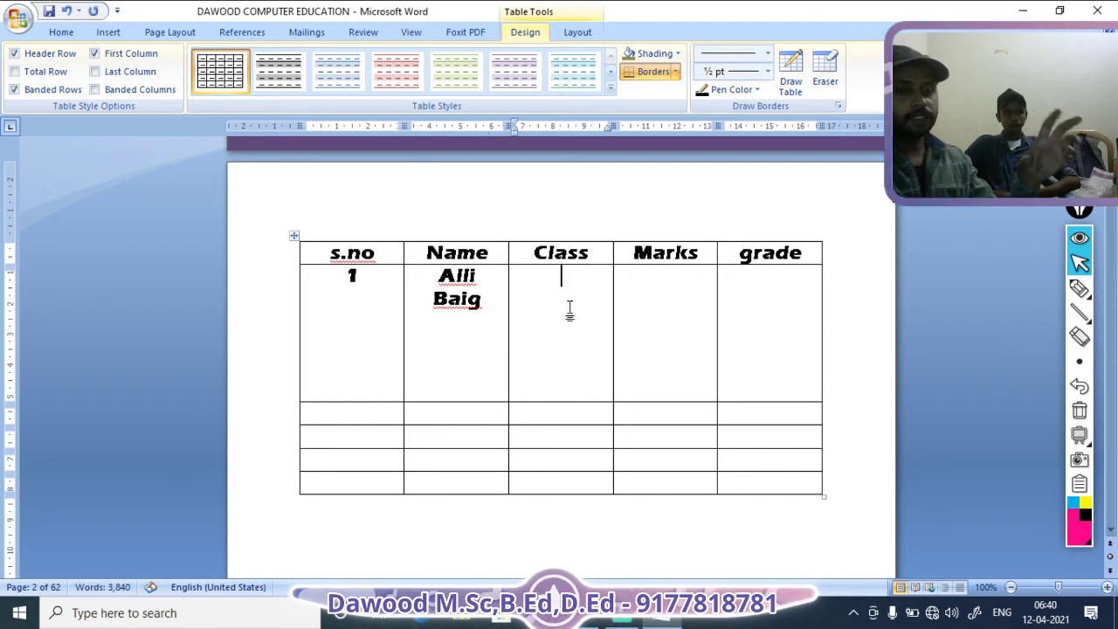
pyautogui.write('6')
pyautogui.press('Tab')
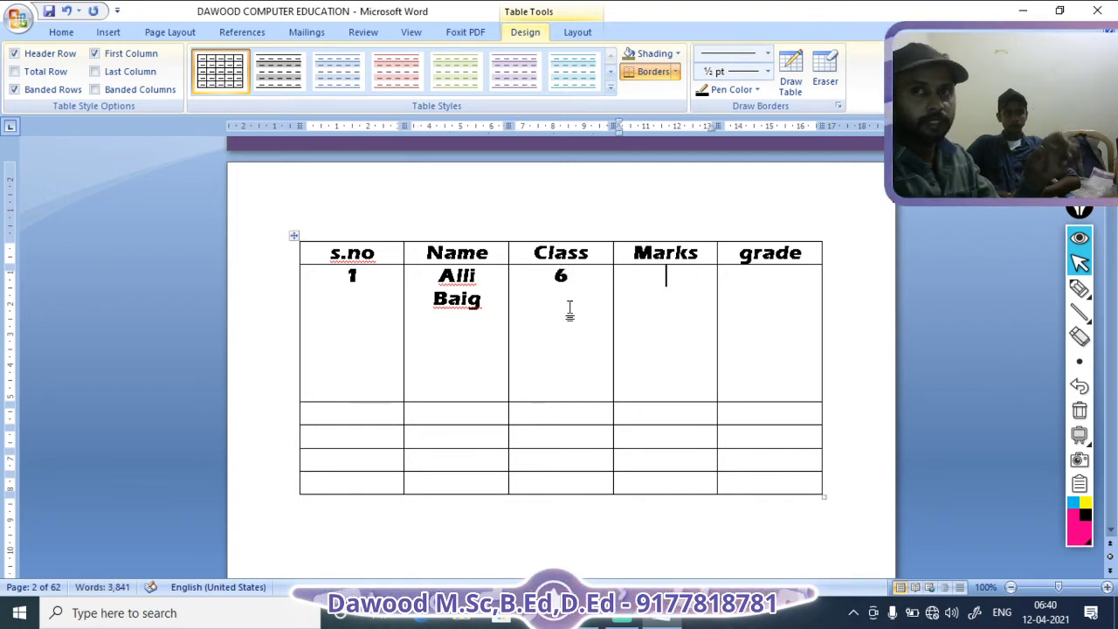
pyautogui.write('10')
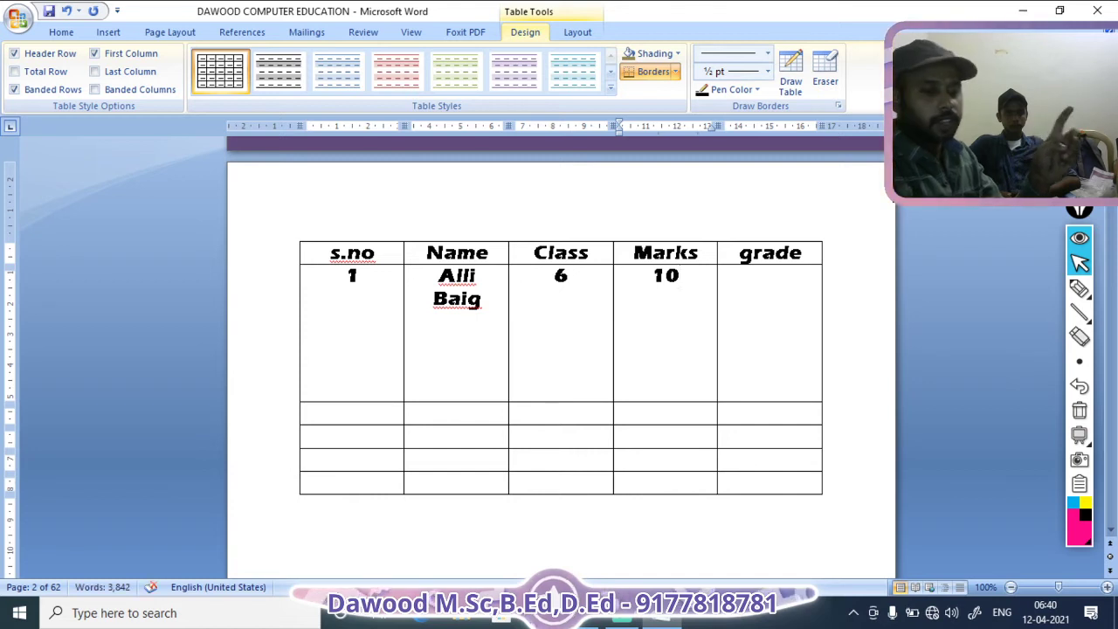
pyautogui.press('Tab')
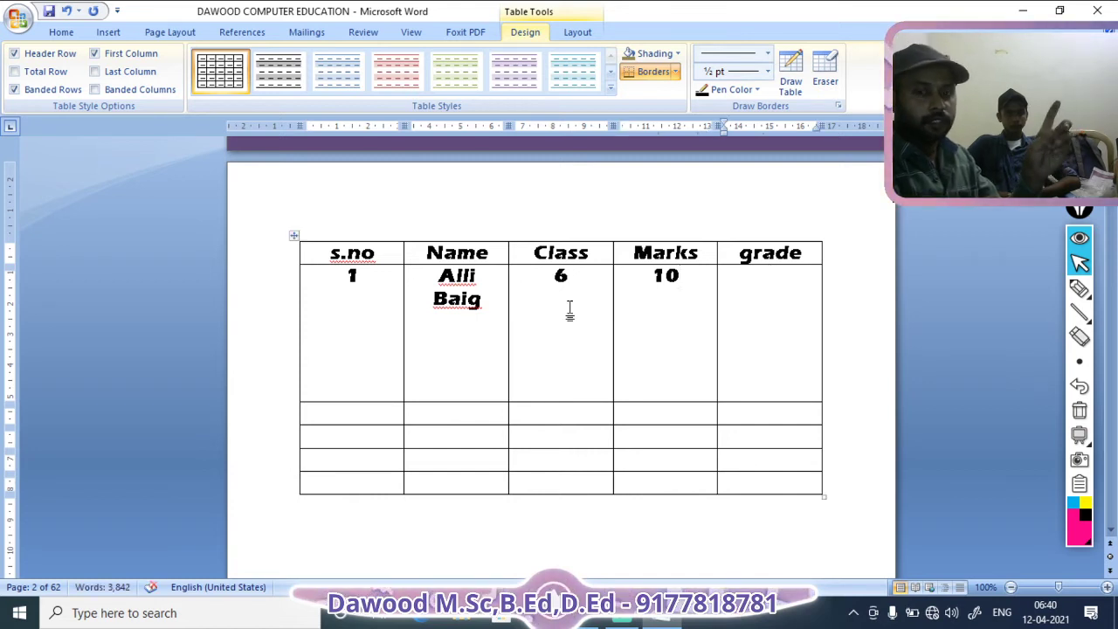
pyautogui.write('0.')
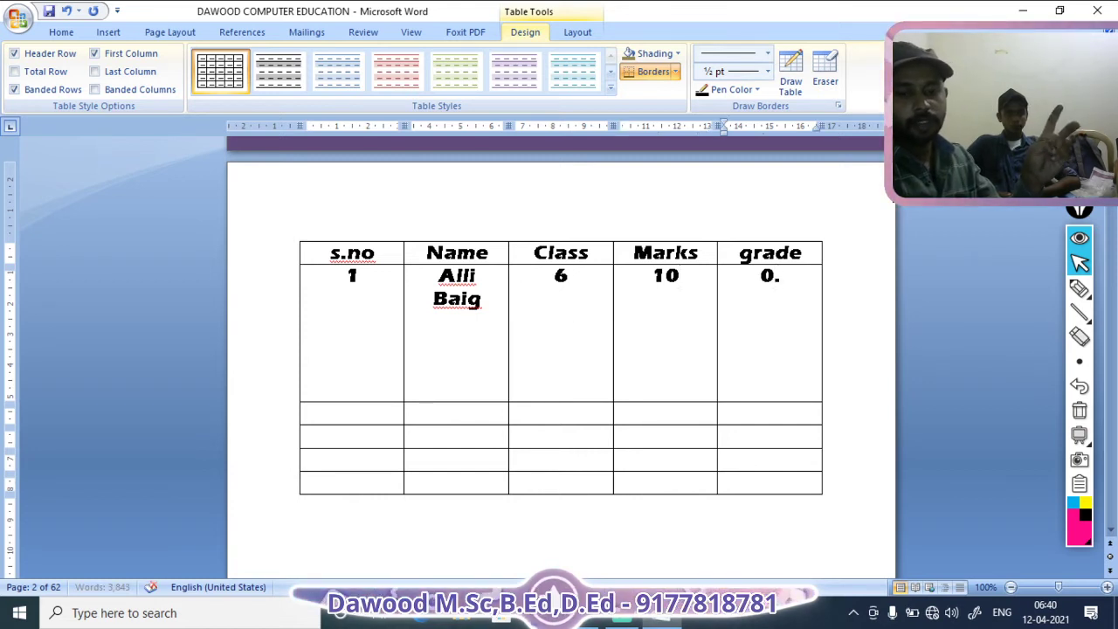
pyautogui.write('5')
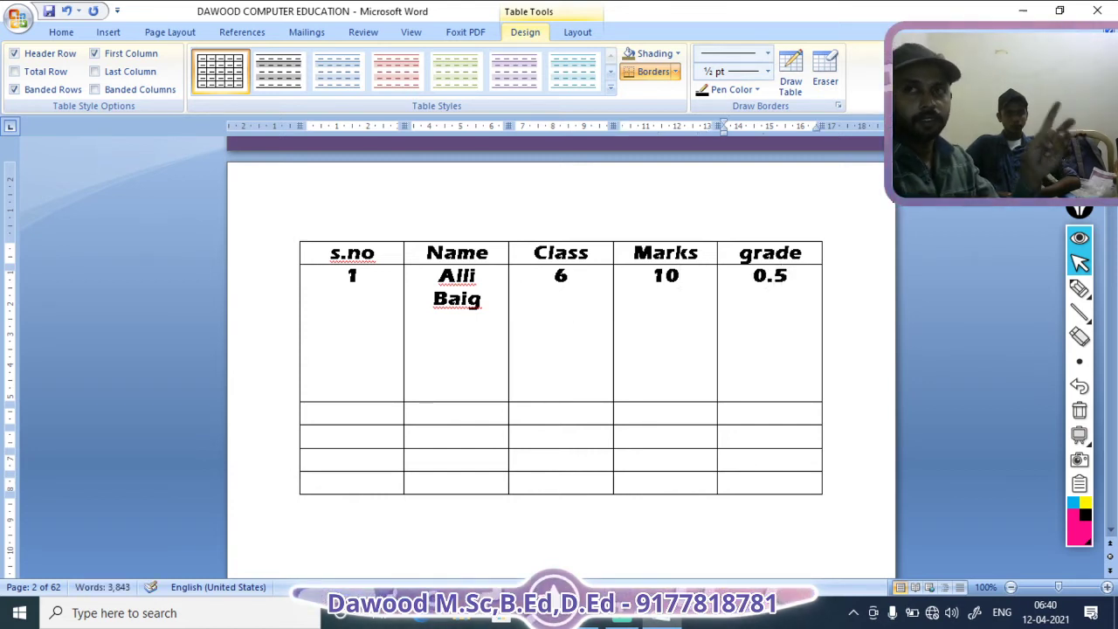
# Step: Fill the second data row with serial number 2, the student's name, class 8, marks 11 and grade 0.6
pyautogui.click(349, 422)
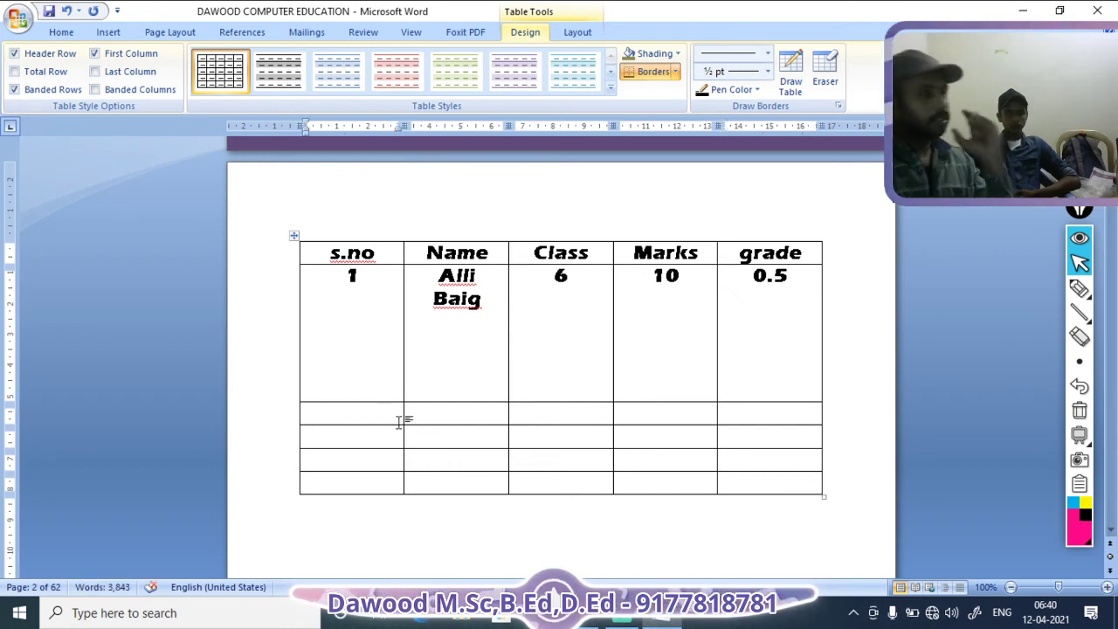
pyautogui.write('2')
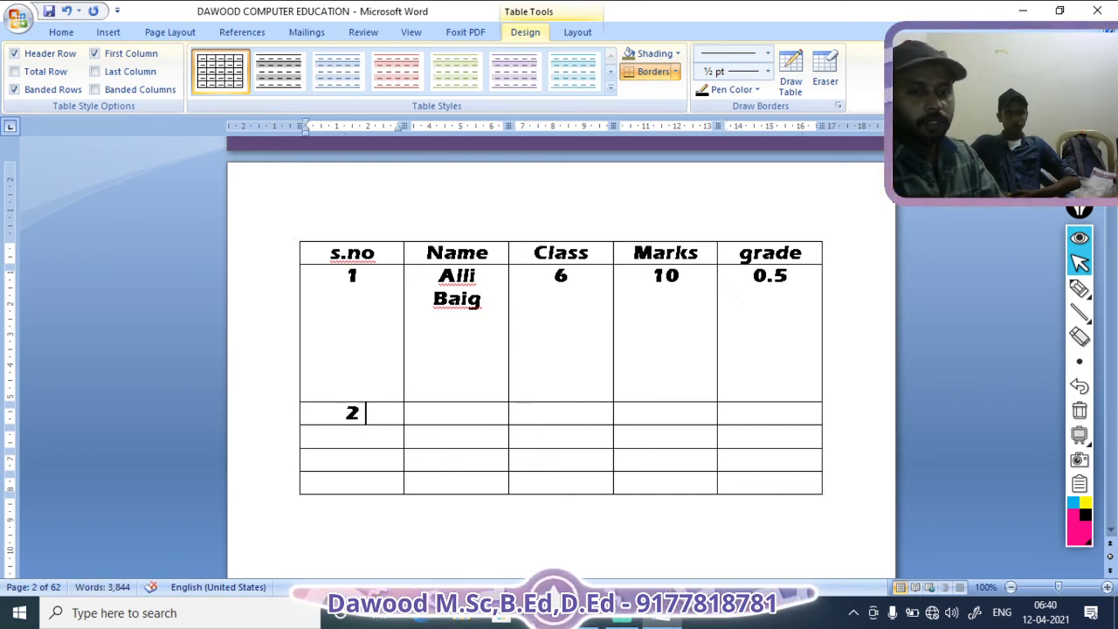
pyautogui.press('Tab')
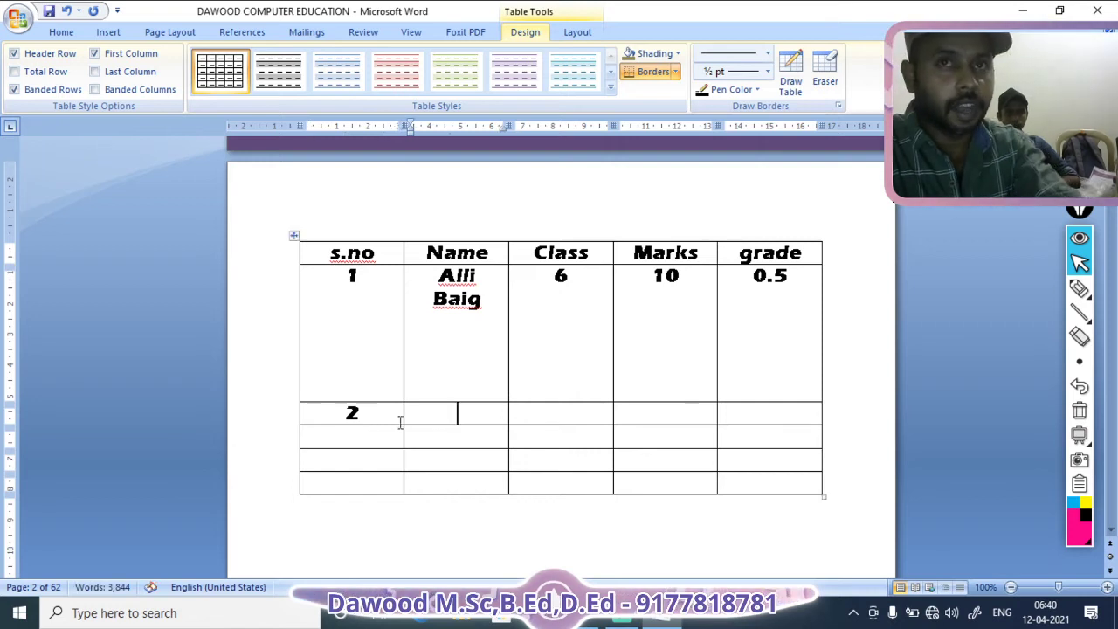
pyautogui.write('venkat')
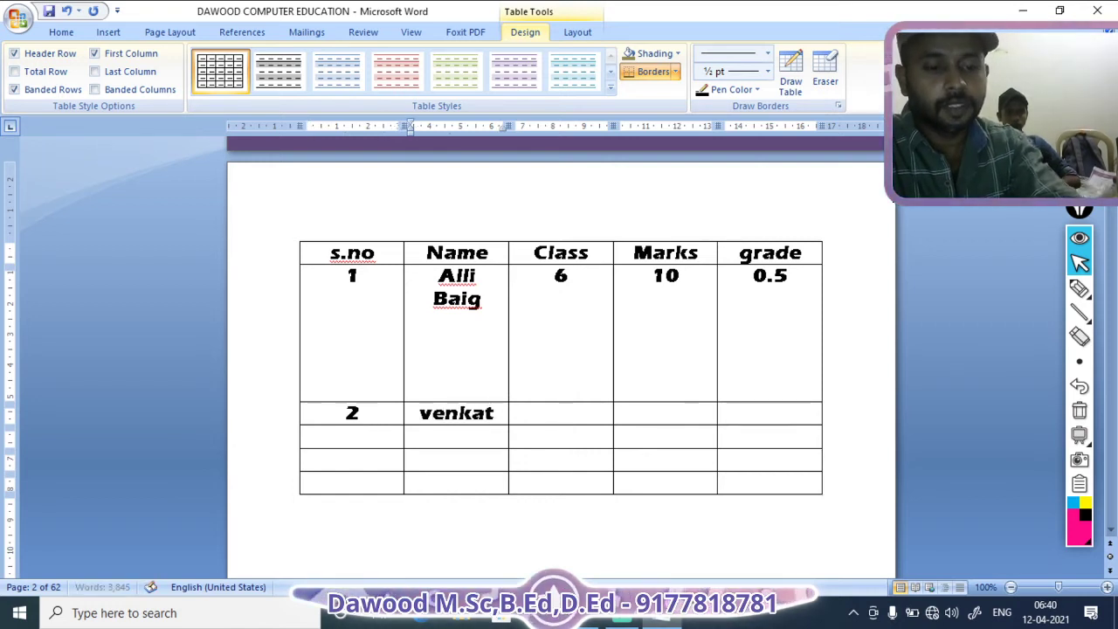
pyautogui.press('Tab')
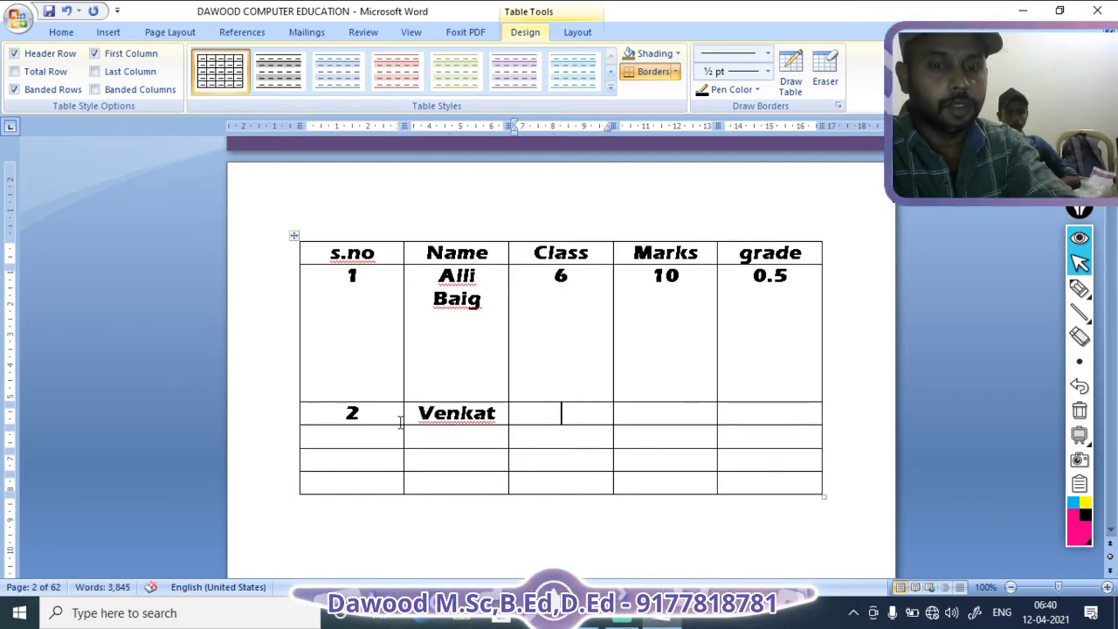
pyautogui.write('8')
pyautogui.press('Tab')
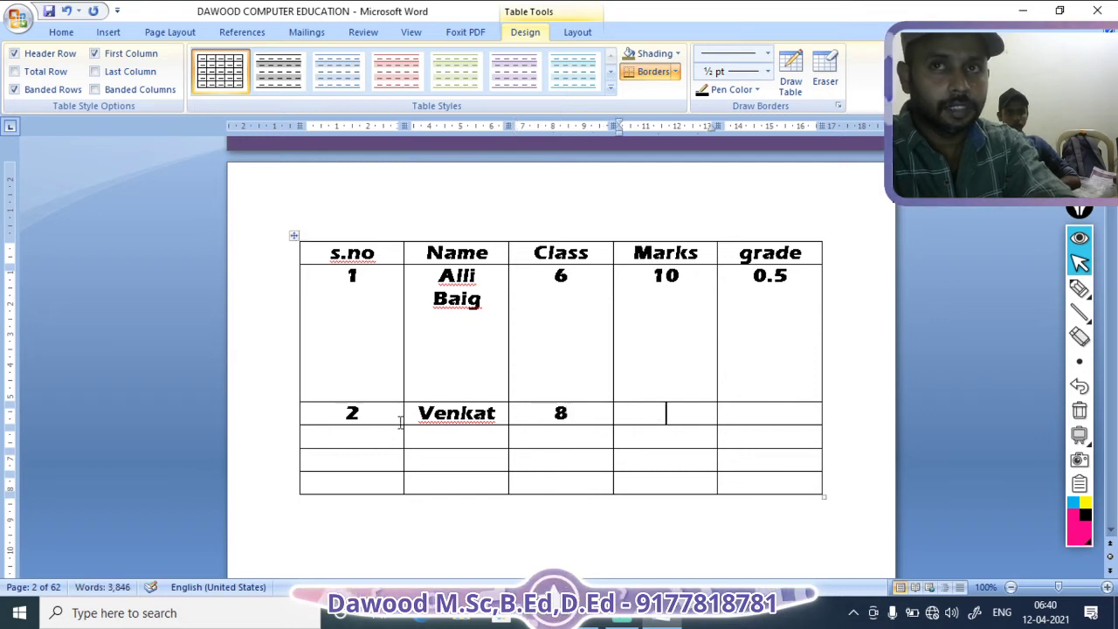
pyautogui.write('11')
pyautogui.press('Tab')
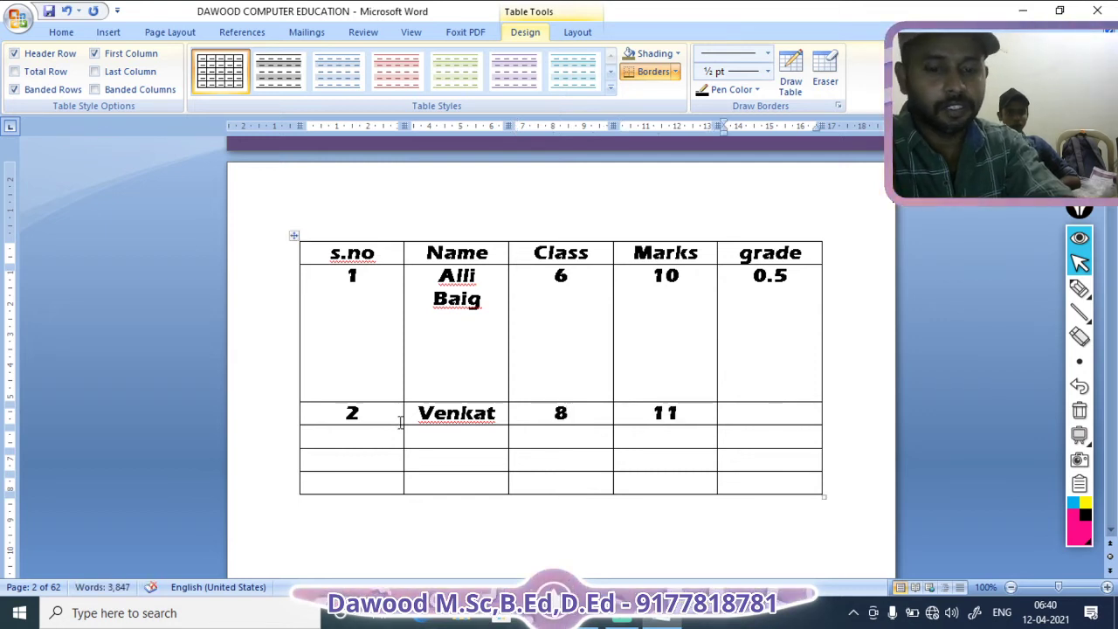
pyautogui.write('0.6')
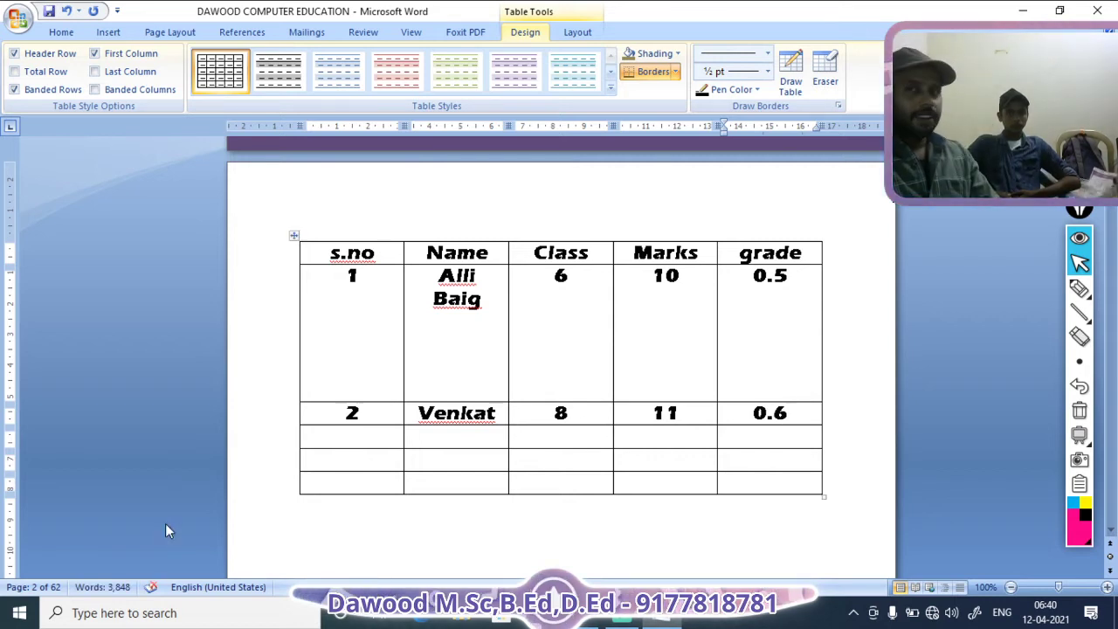
# Step: Fill the third data row with 3, the filler text jttiuy and uo, marks 7 and grade 97
pyautogui.click(339, 442)
pyautogui.scroll(-3, 506, 437)
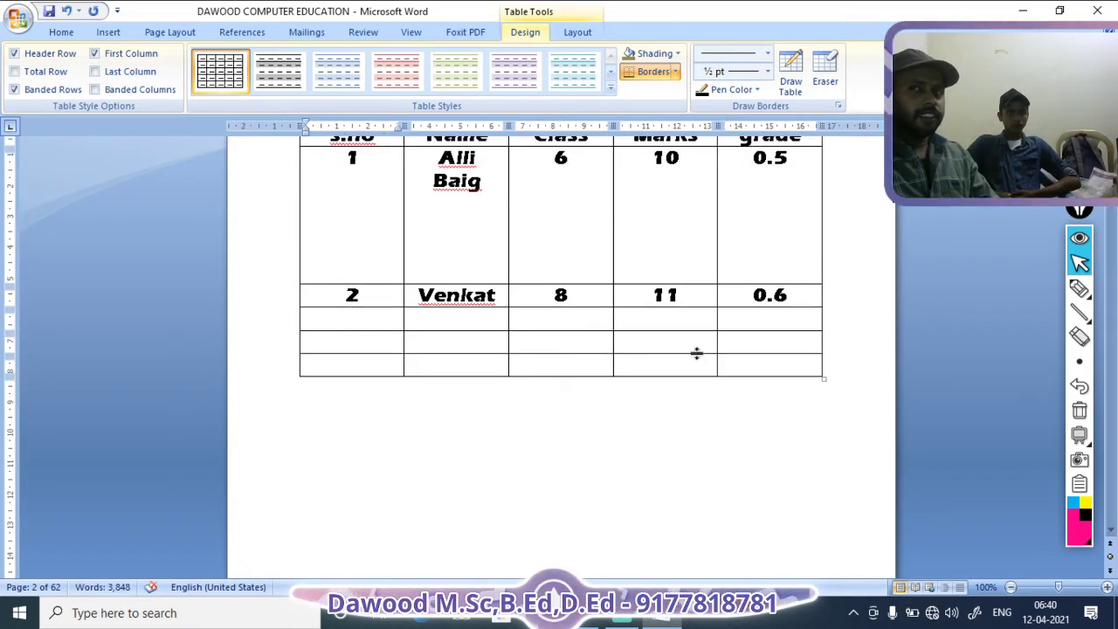
pyautogui.write('3')
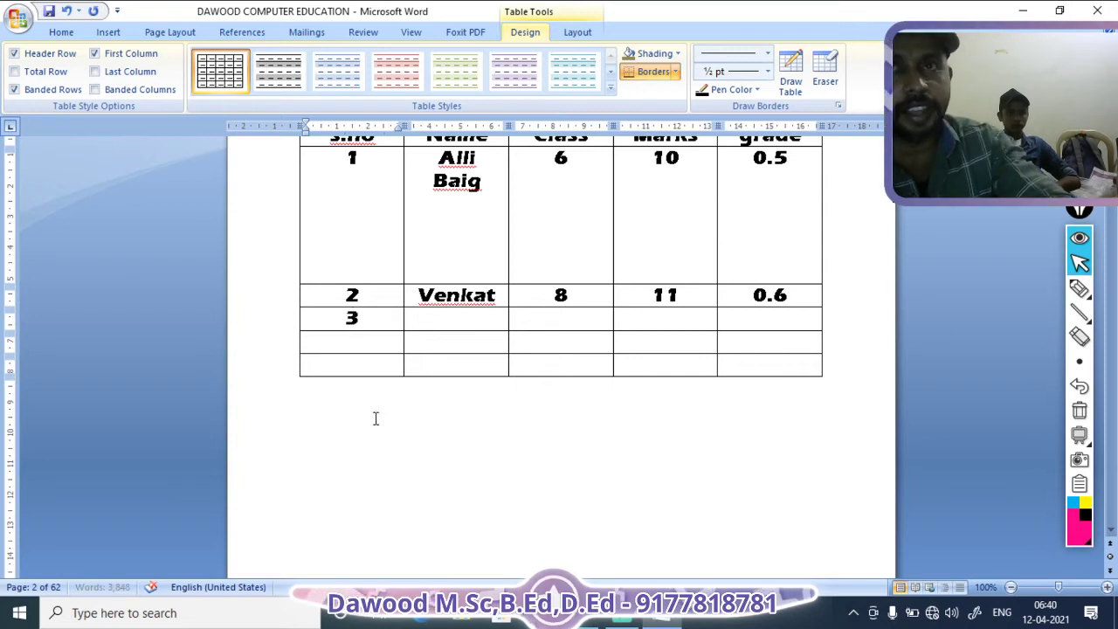
pyautogui.click(458, 320)
pyautogui.write('jttiuy')
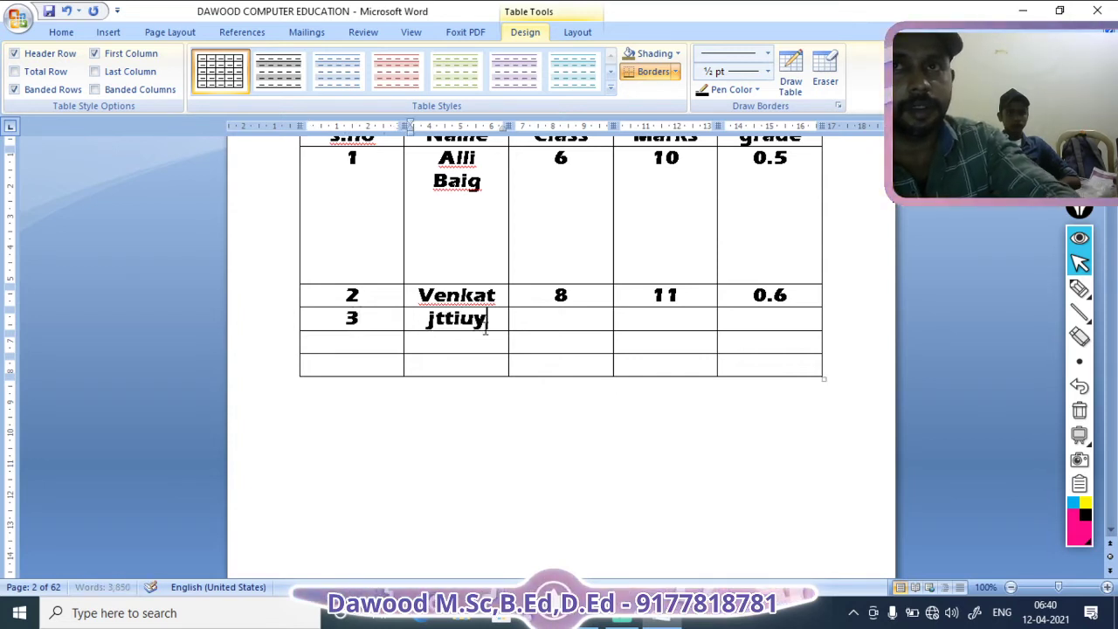
pyautogui.click(581, 319)
pyautogui.write('uo')
pyautogui.click(644, 323)
pyautogui.write('7')
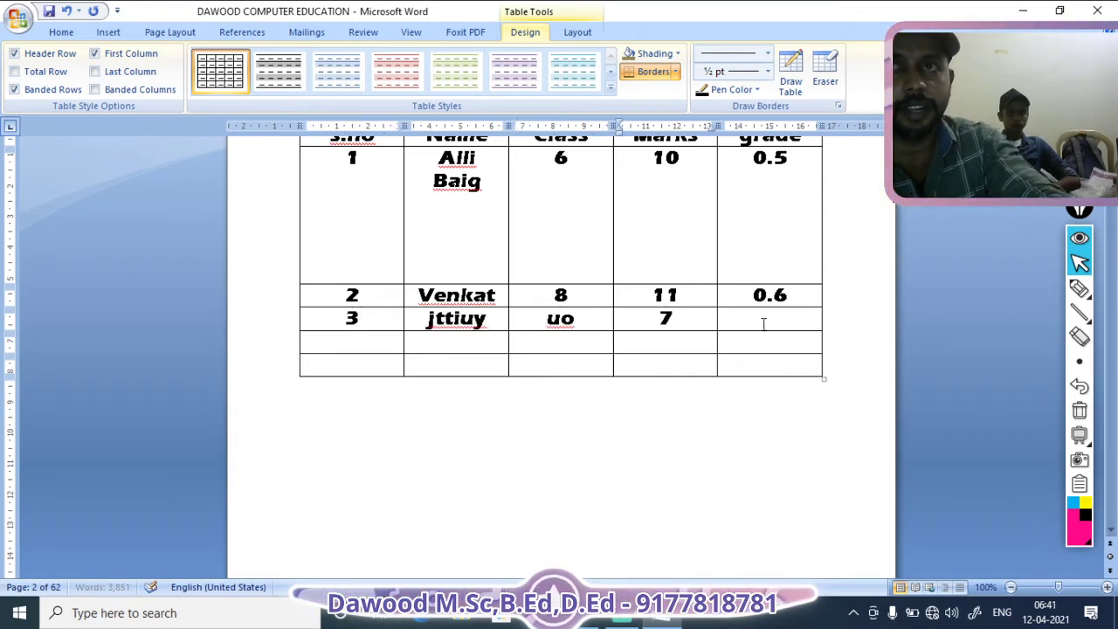
pyautogui.click(761, 320)
pyautogui.write('97')
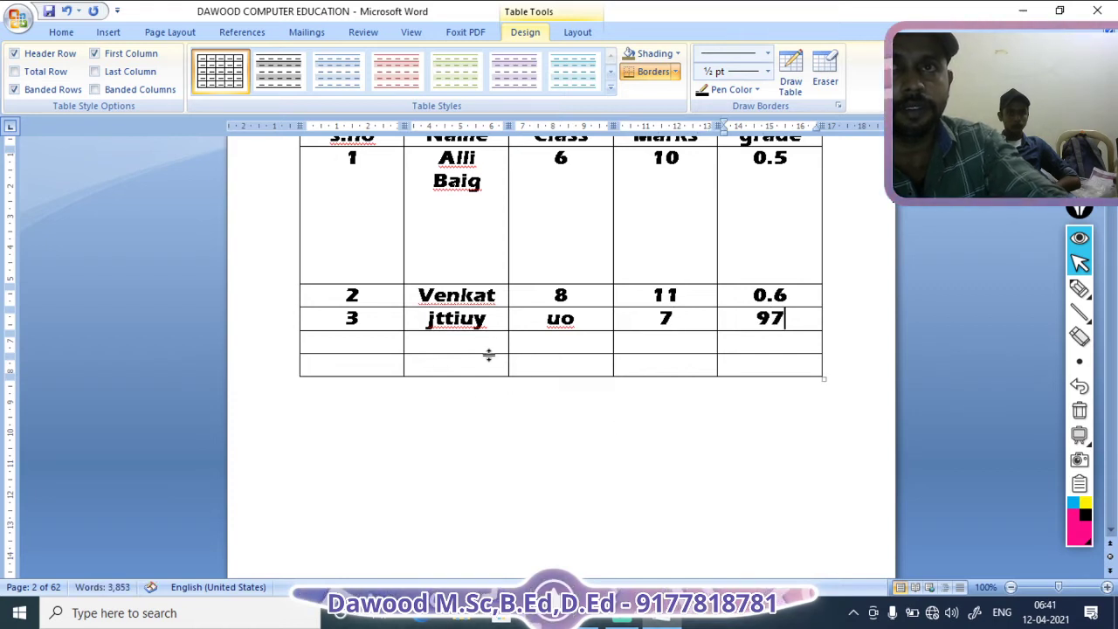
# Step: Fill the fourth data row with 4 and the filler text iytity, yit, yit and ity
pyautogui.click(389, 347)
pyautogui.write('4')
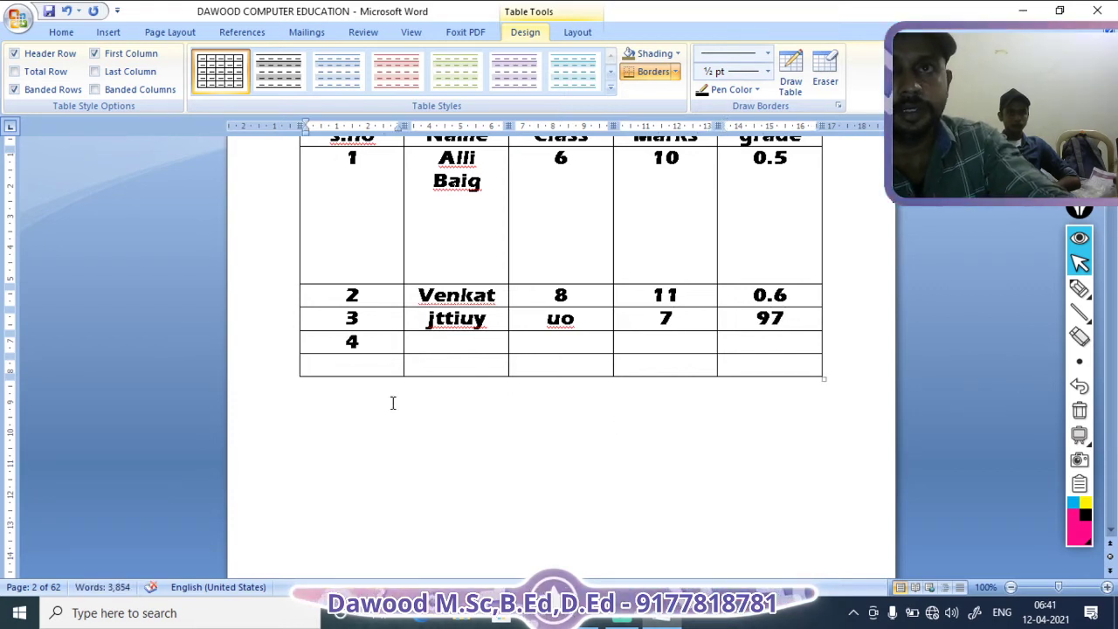
pyautogui.click(433, 347)
pyautogui.write('iytity')
pyautogui.click(575, 351)
pyautogui.write('yit')
pyautogui.click(652, 352)
pyautogui.write('yit')
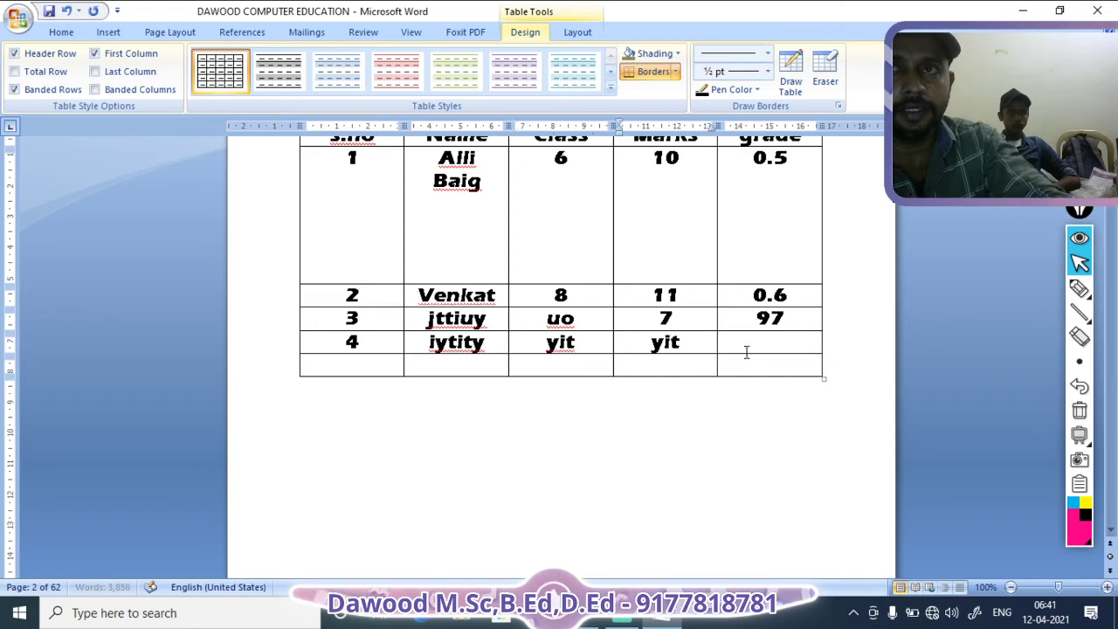
pyautogui.click(747, 352)
pyautogui.write('ity')
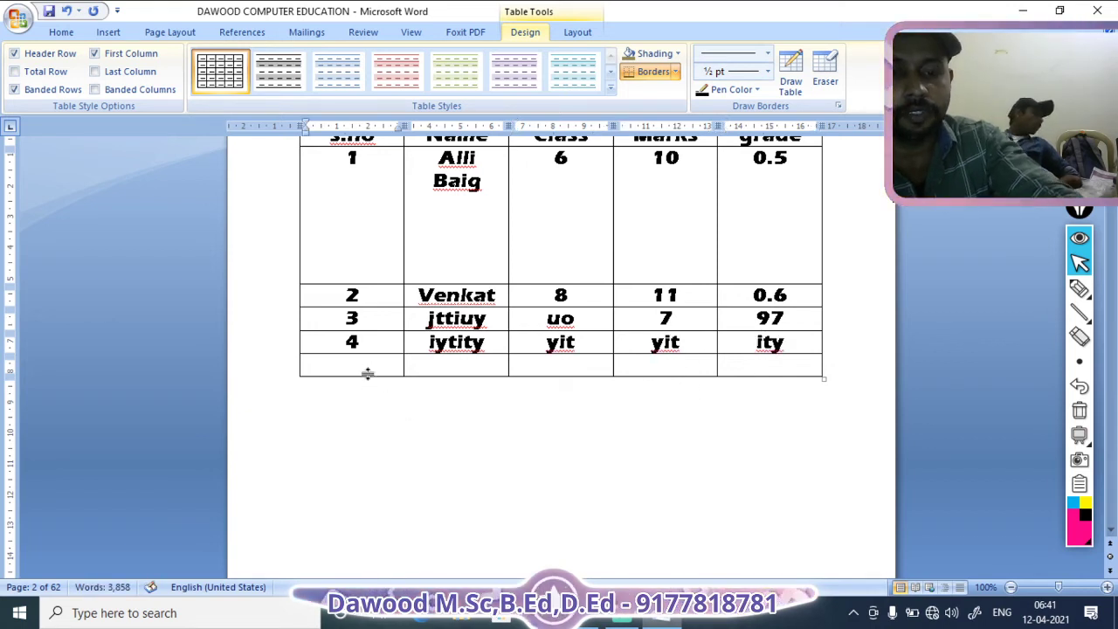
# Step: Fill the fifth data row with 5 and the filler text ighlg, gjl, ljg and lg, and add an empty row below it
pyautogui.click(368, 372)
pyautogui.write('5')
pyautogui.click(429, 366)
pyautogui.write('ighlg')
pyautogui.click(580, 367)
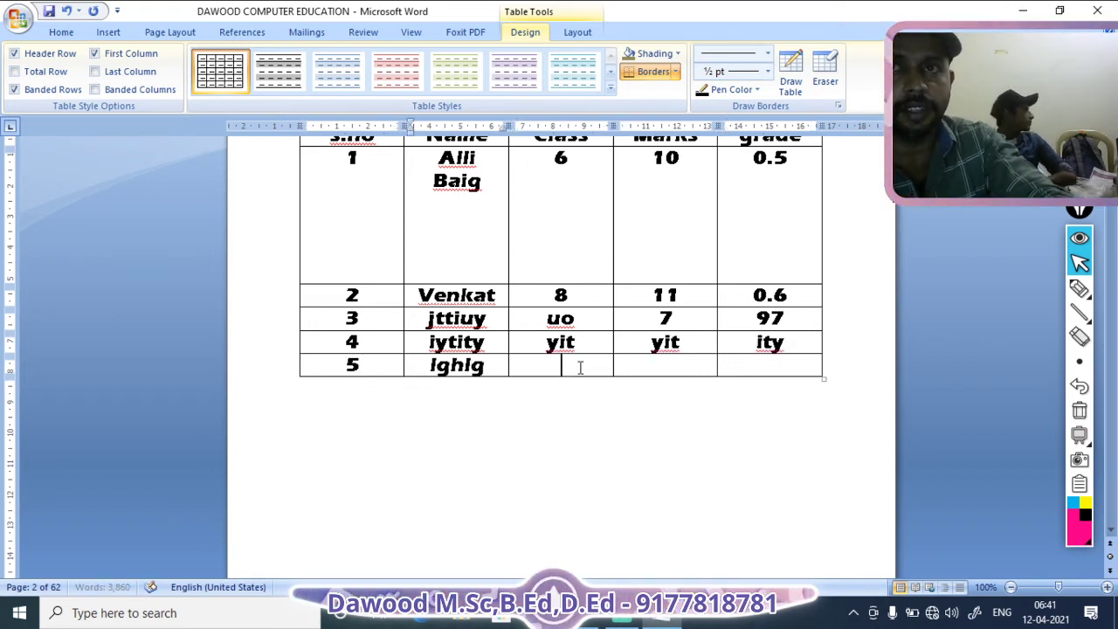
pyautogui.write('gjl')
pyautogui.click(649, 368)
pyautogui.write('ljg')
pyautogui.click(779, 359)
pyautogui.write('lg')
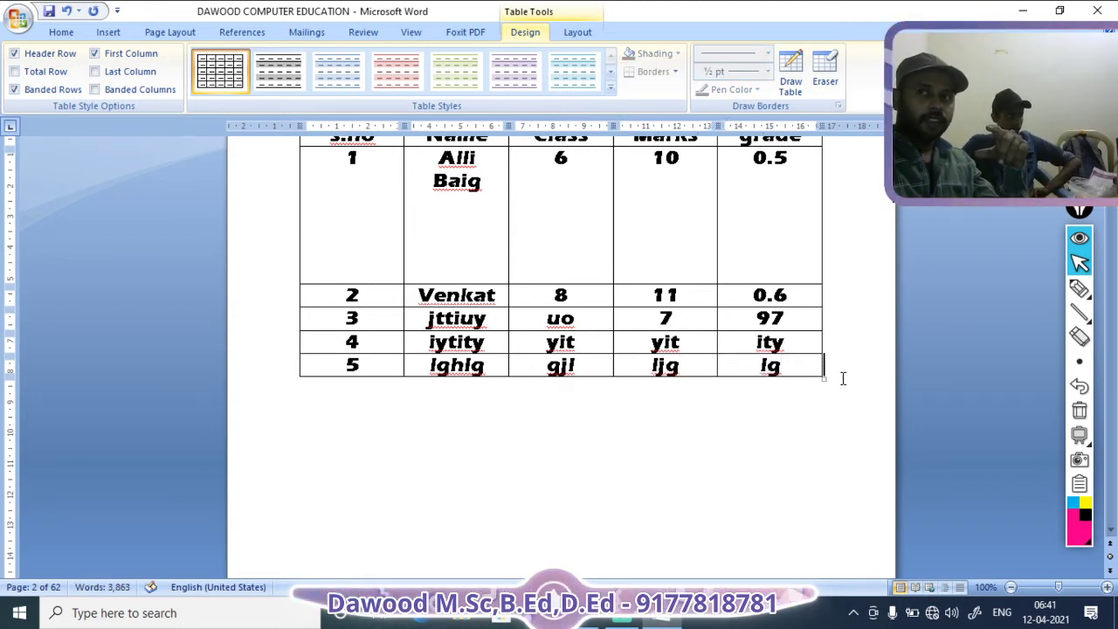
pyautogui.press('Return')
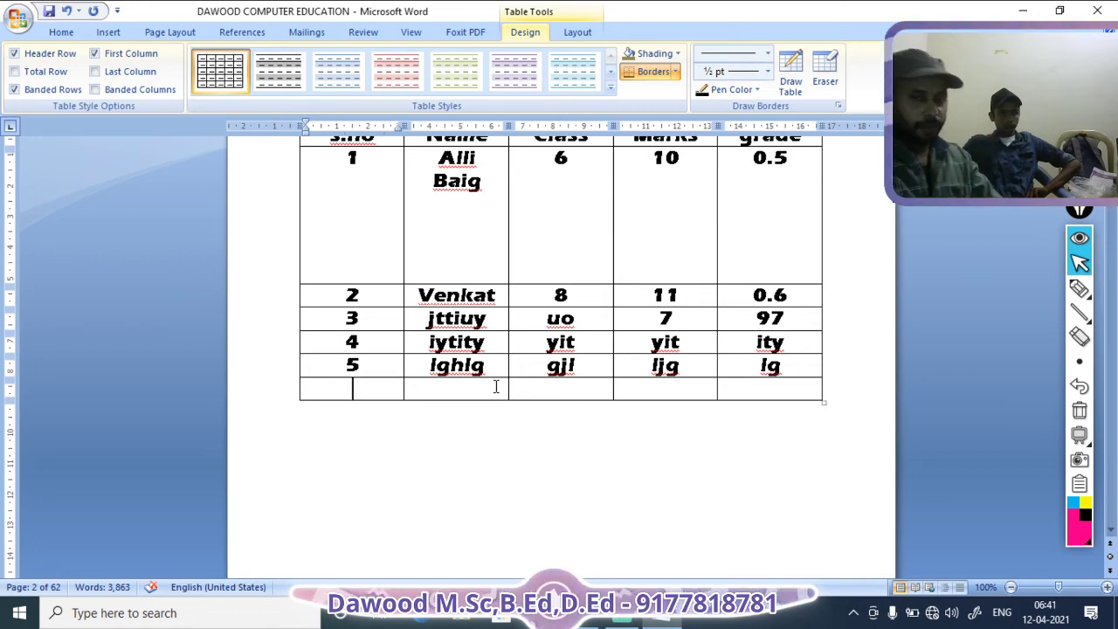
pyautogui.scroll(4, 496, 386)
pyautogui.click(103, 34)
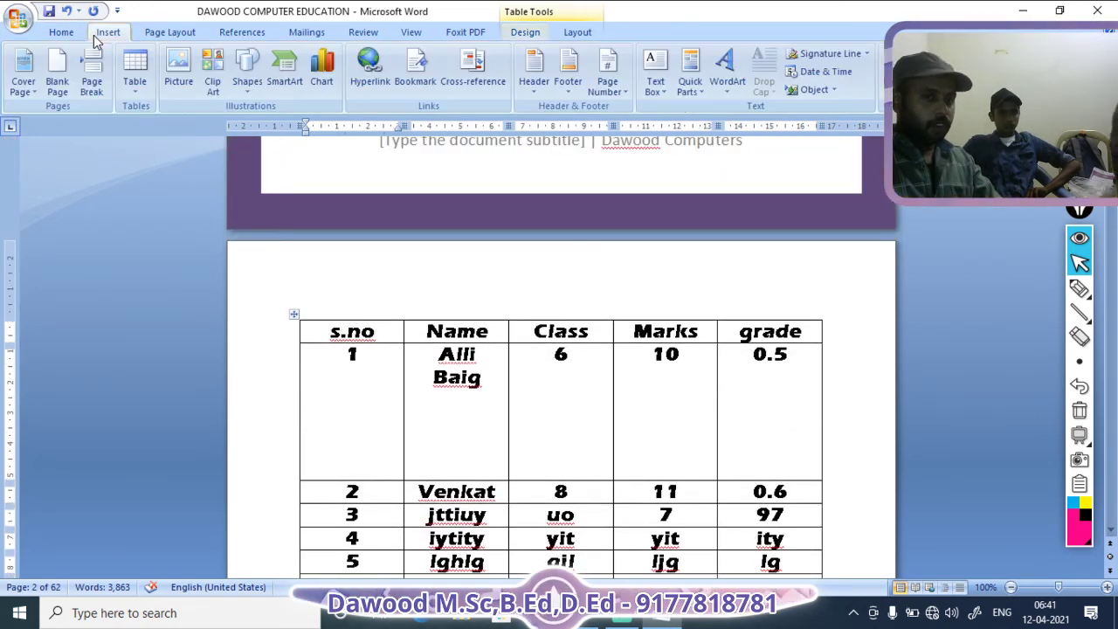
pyautogui.click(135, 99)
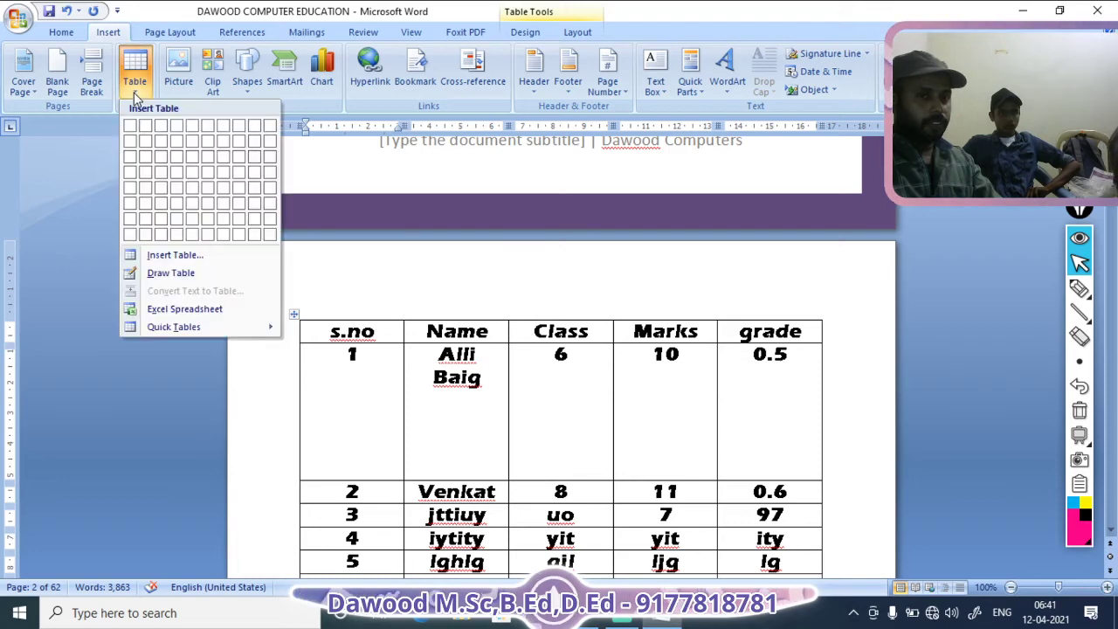
pyautogui.scroll(-5, 400, 339)
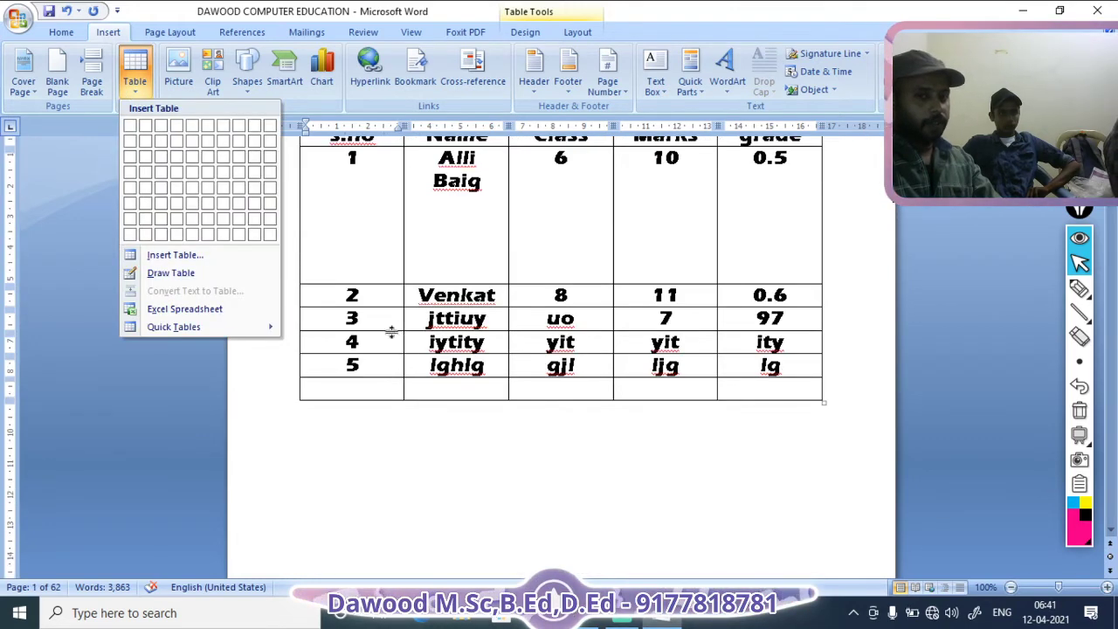
pyautogui.scroll(3, 371, 356)
pyautogui.click(372, 359)
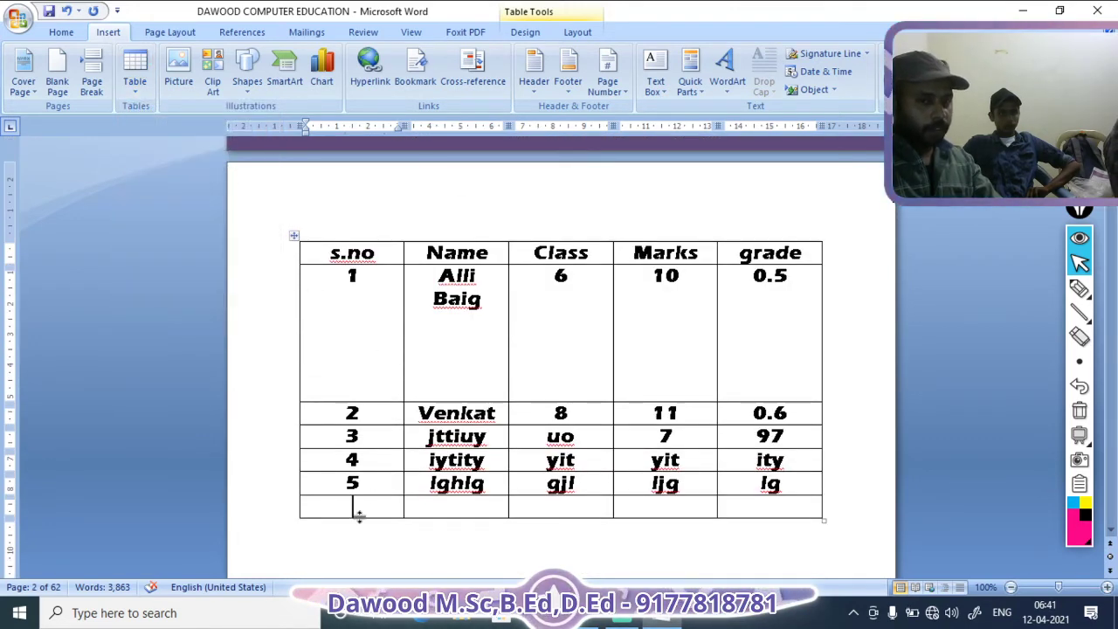
pyautogui.click(134, 69)
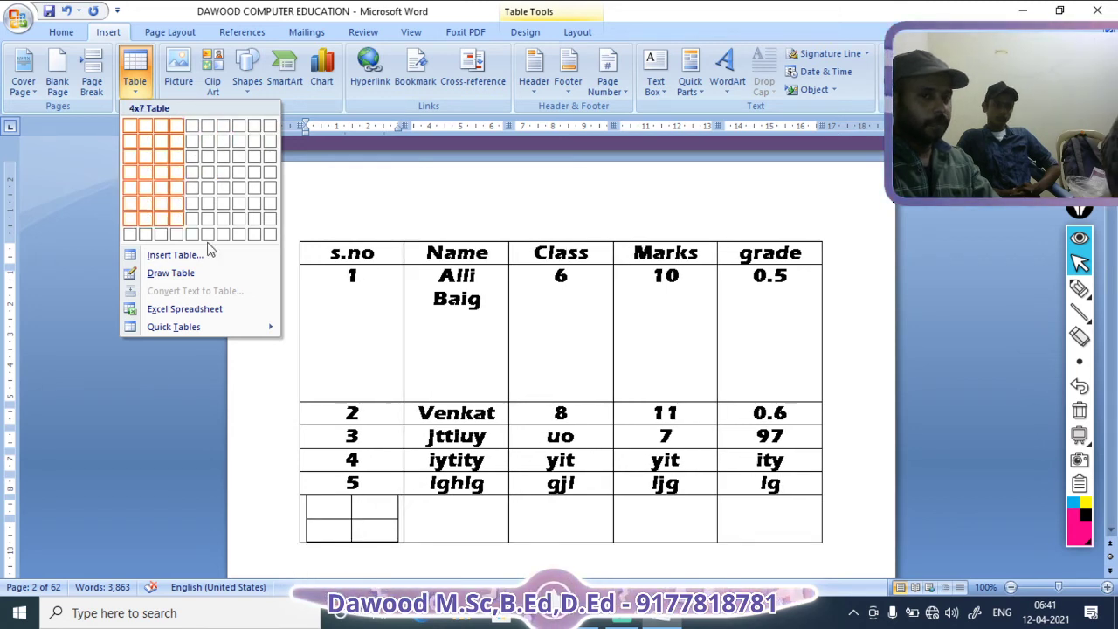
pyautogui.click(535, 559)
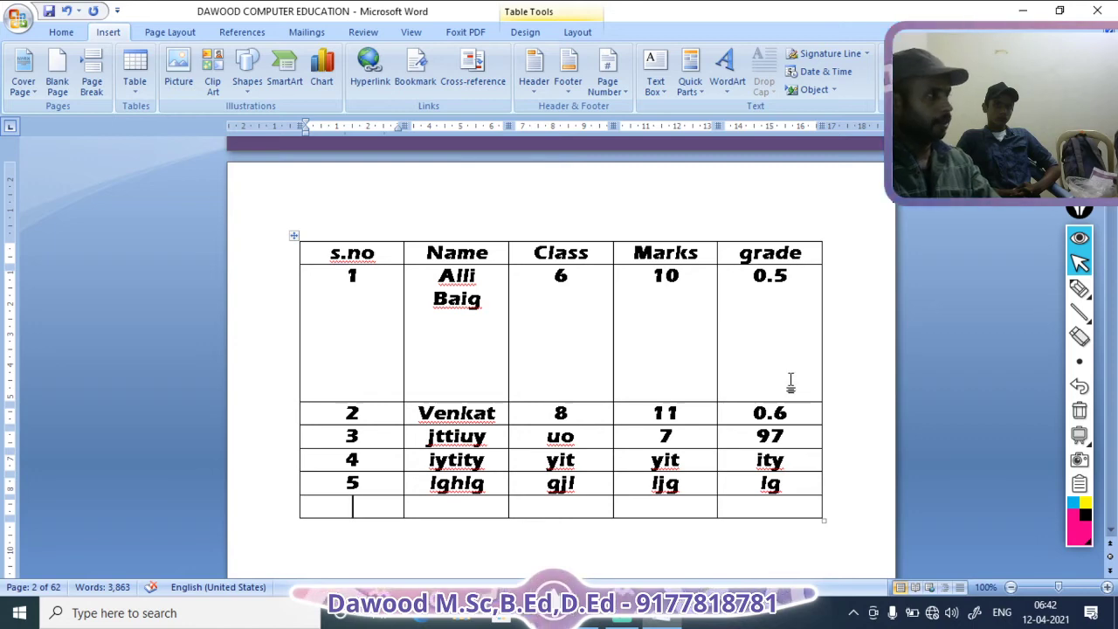
# Step: Try adding one more empty row at the end of the student table, and undo it
pyautogui.scroll(-4, 772, 362)
pyautogui.scroll(3, 565, 293)
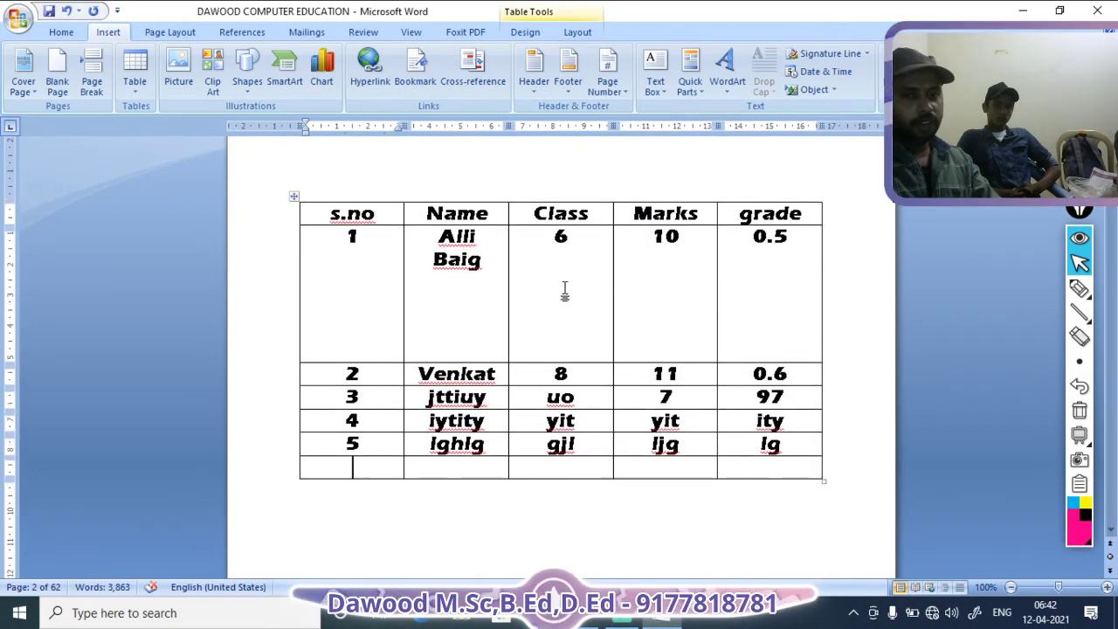
pyautogui.scroll(-3, 742, 427)
pyautogui.click(881, 364)
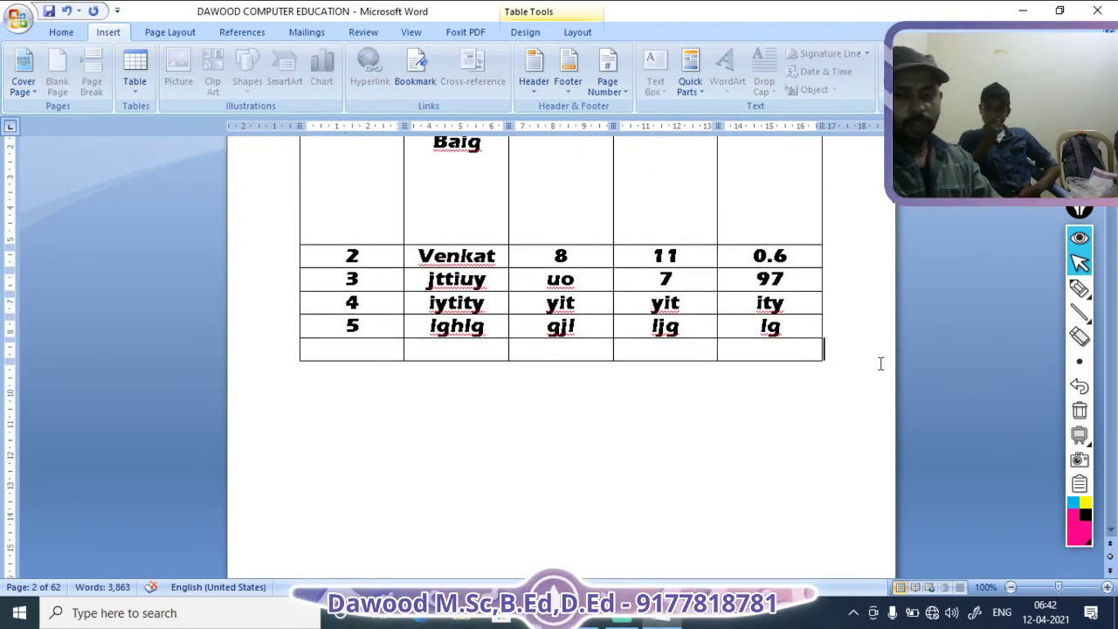
pyautogui.press('Return')
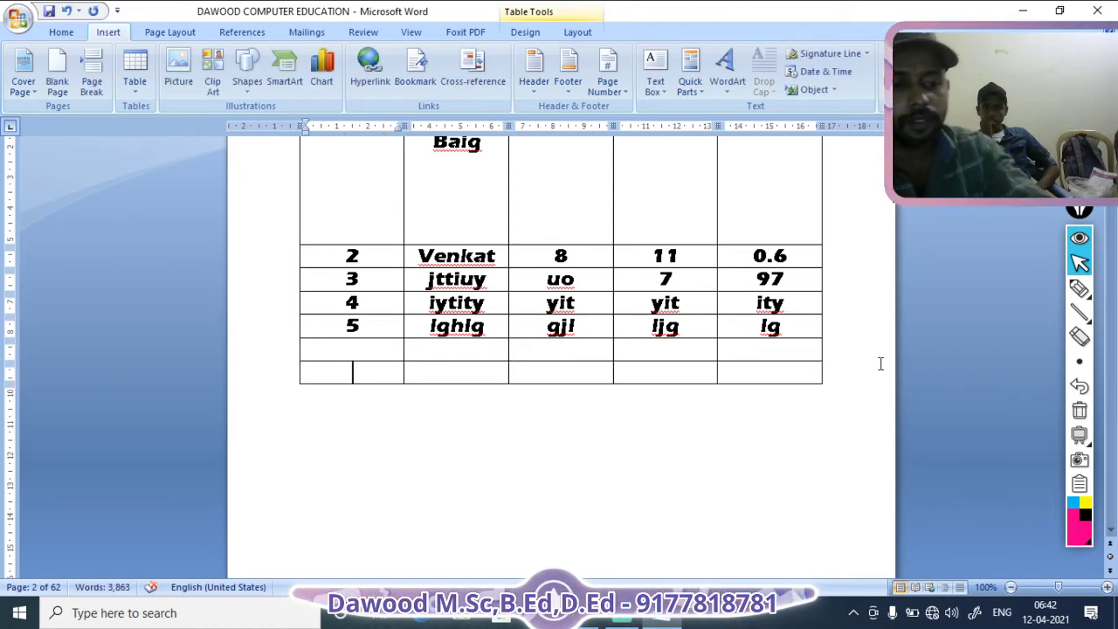
pyautogui.hotkey('ctrl', 'z')
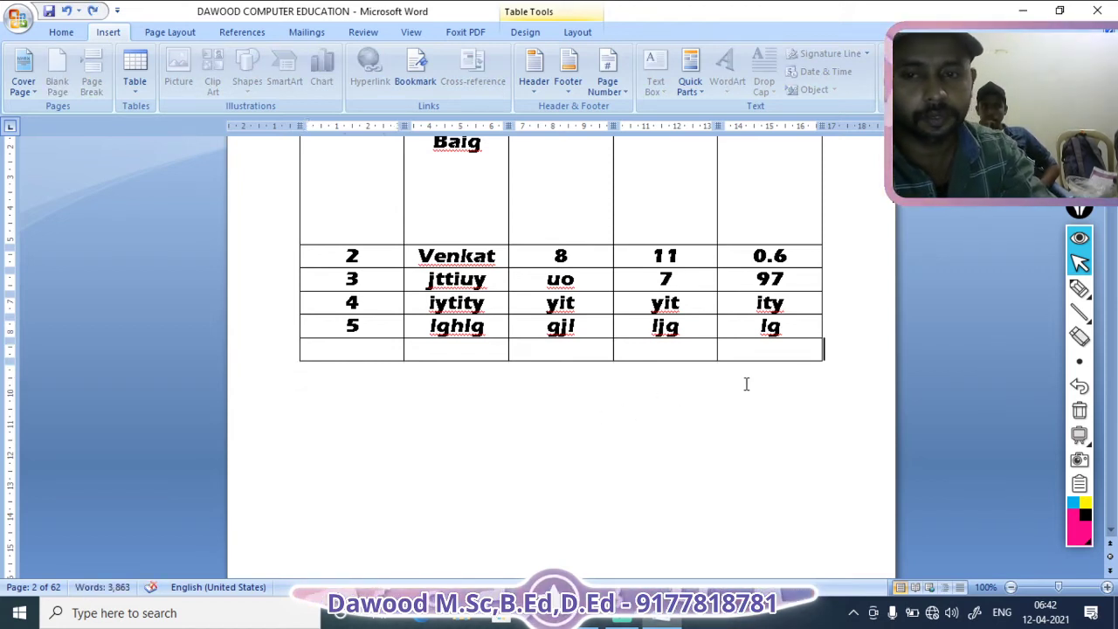
# Step: Insert a table with five columns and three rows below the student table
pyautogui.click(576, 422)
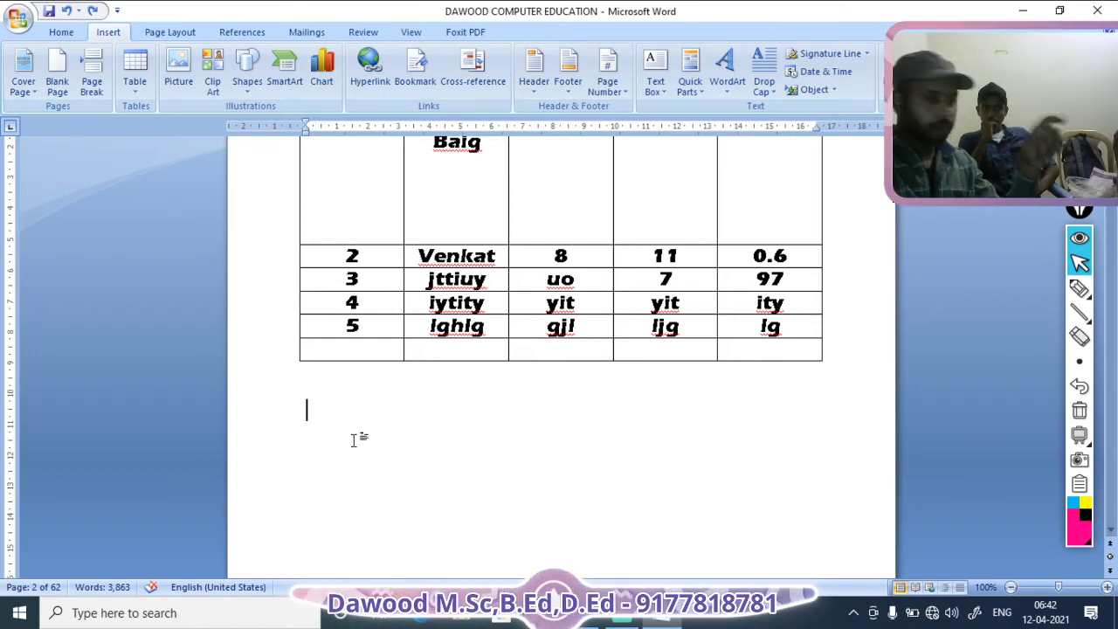
pyautogui.click(133, 94)
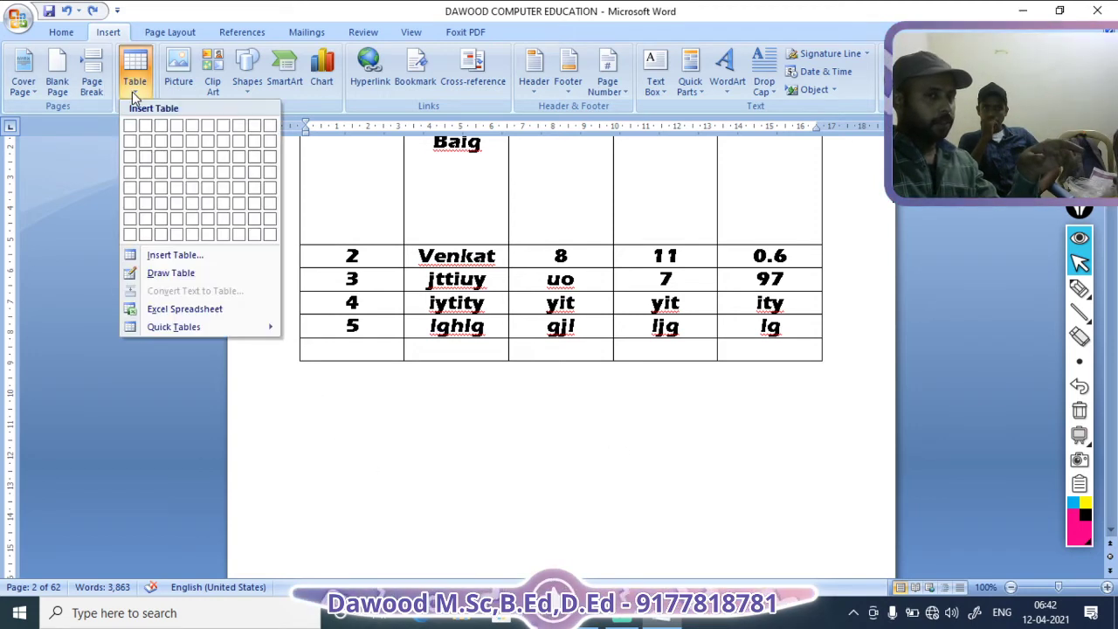
pyautogui.click(187, 160)
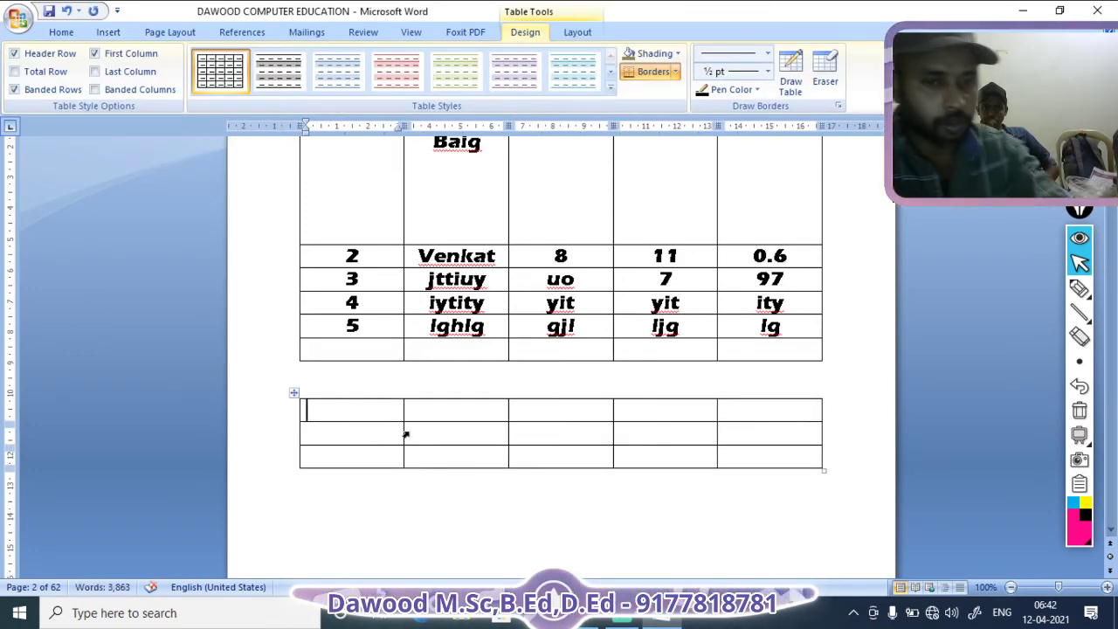
# Step: Add the title "Time table" on the line between the student table and the new table
pyautogui.click(465, 387)
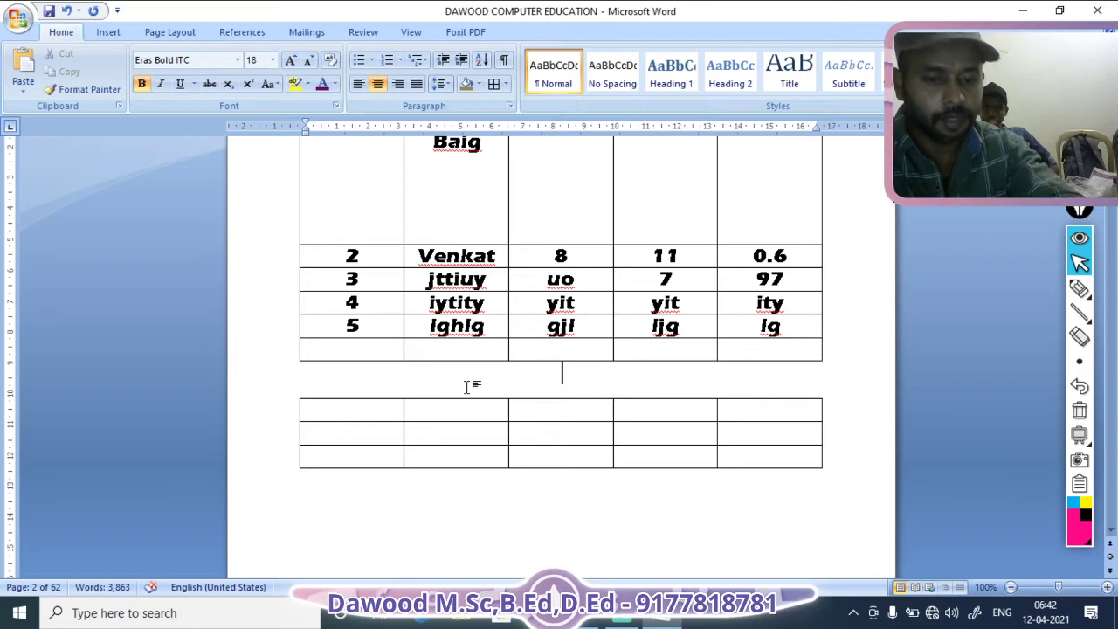
pyautogui.write('time ')
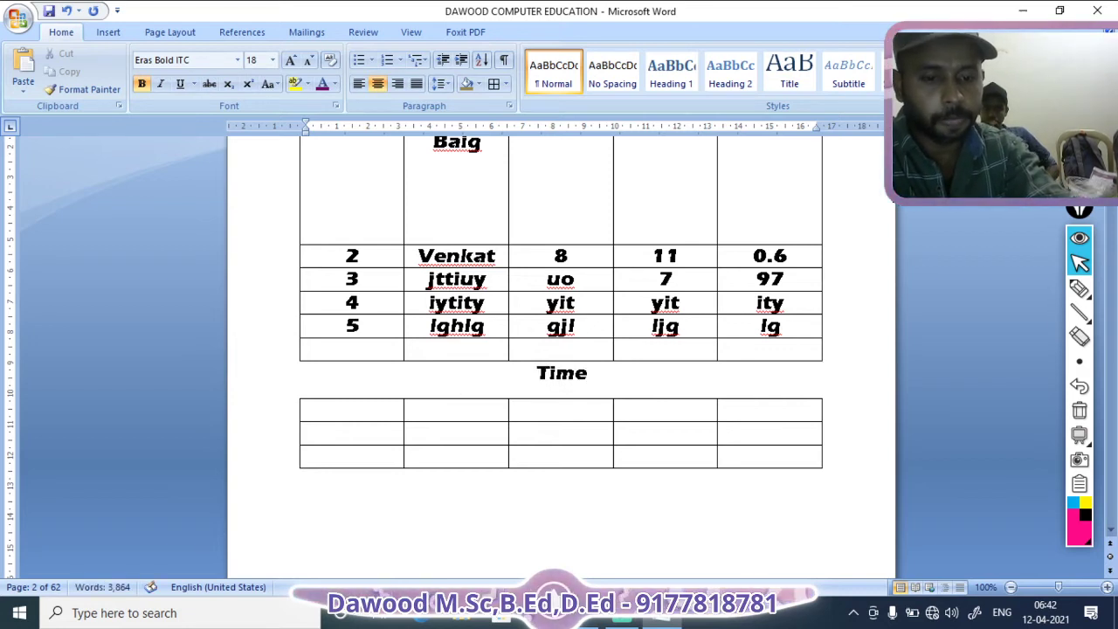
pyautogui.write('table')
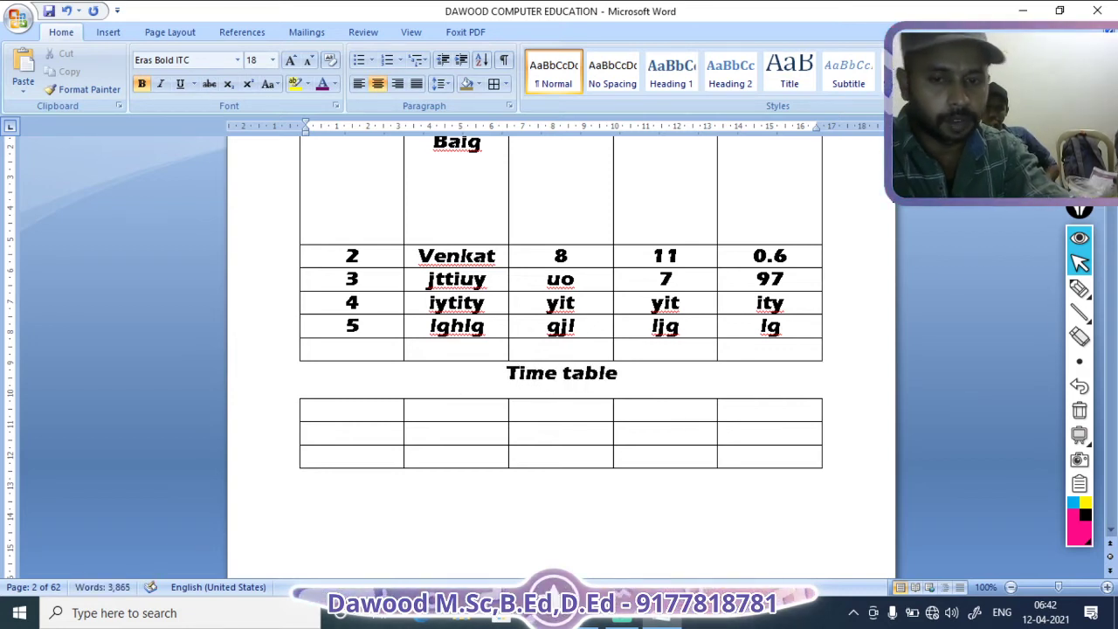
# Step: Enter the headings "days", "I st peroid" and "2 nd peroid" in the first three header cells of the timetable
pyautogui.click(347, 416)
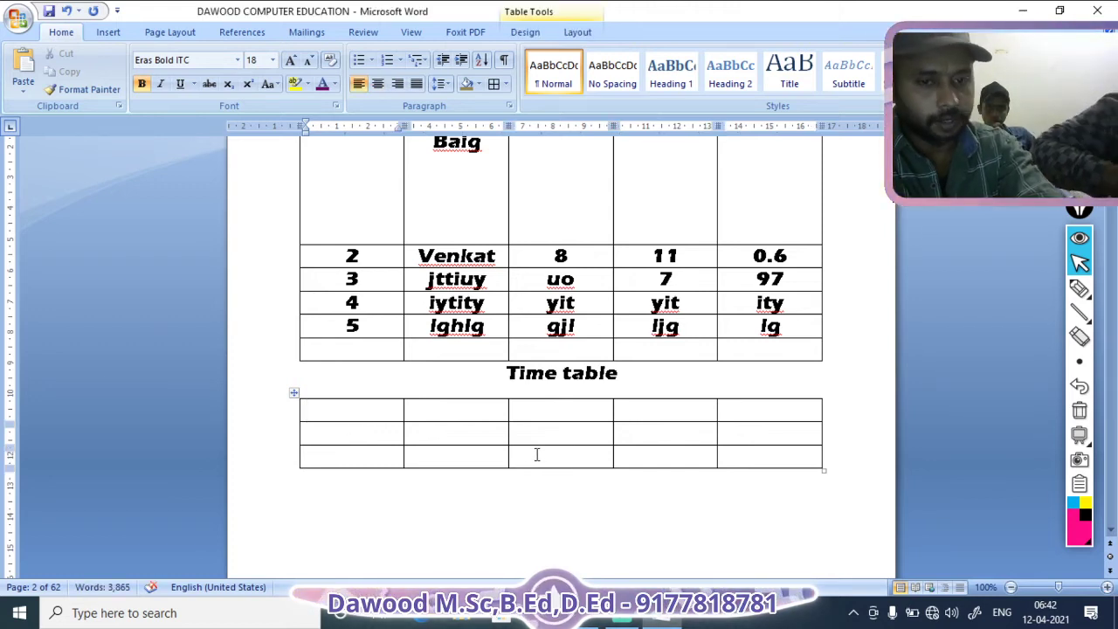
pyautogui.write('days')
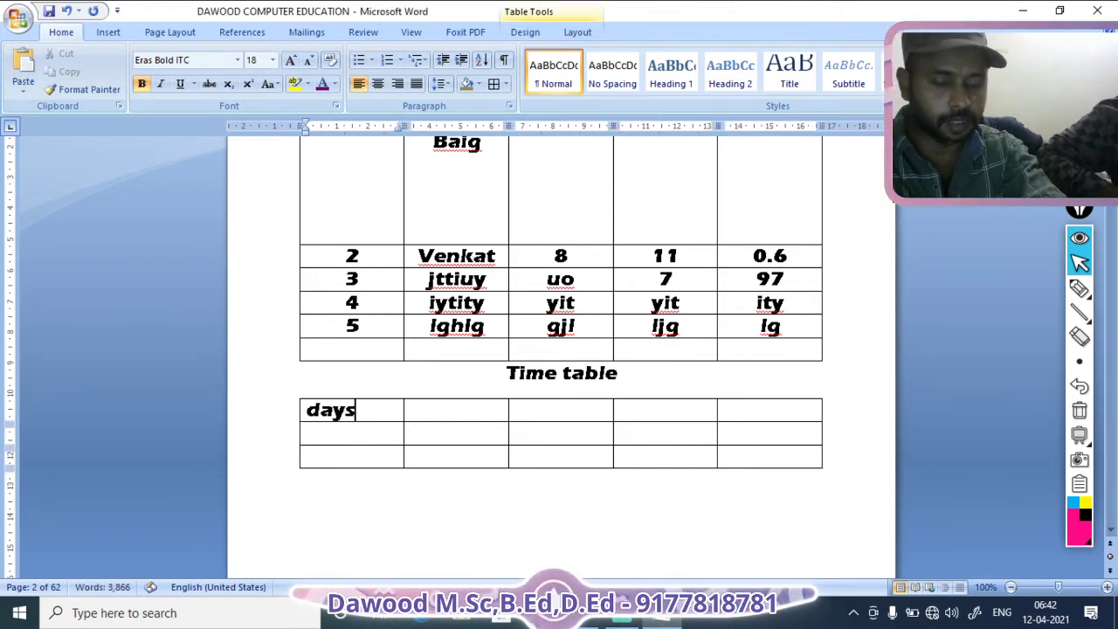
pyautogui.click(459, 411)
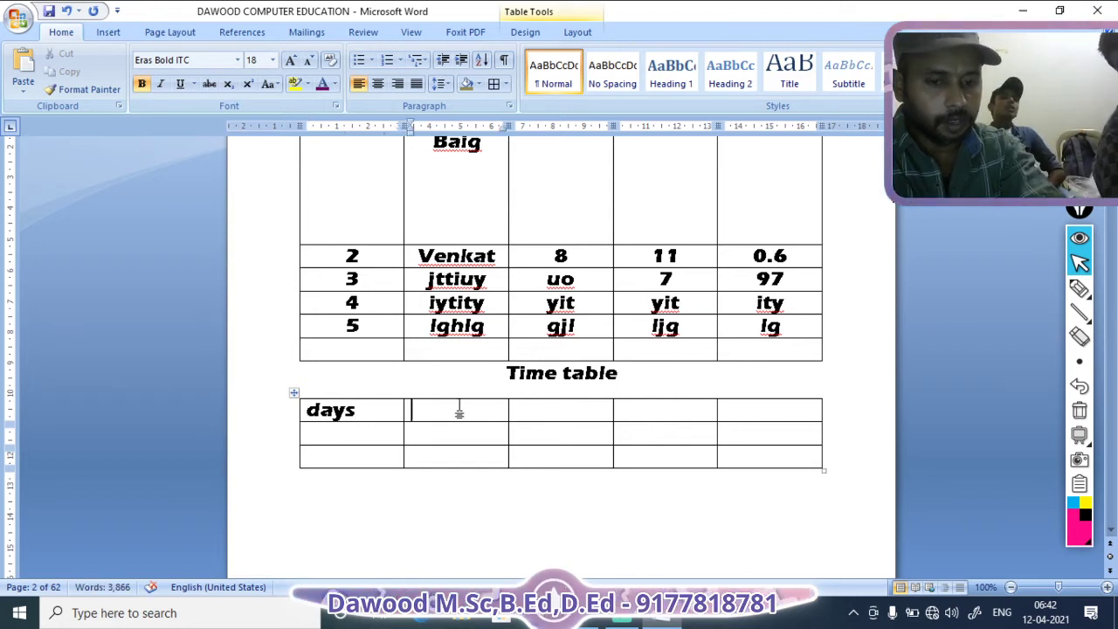
pyautogui.write('I s')
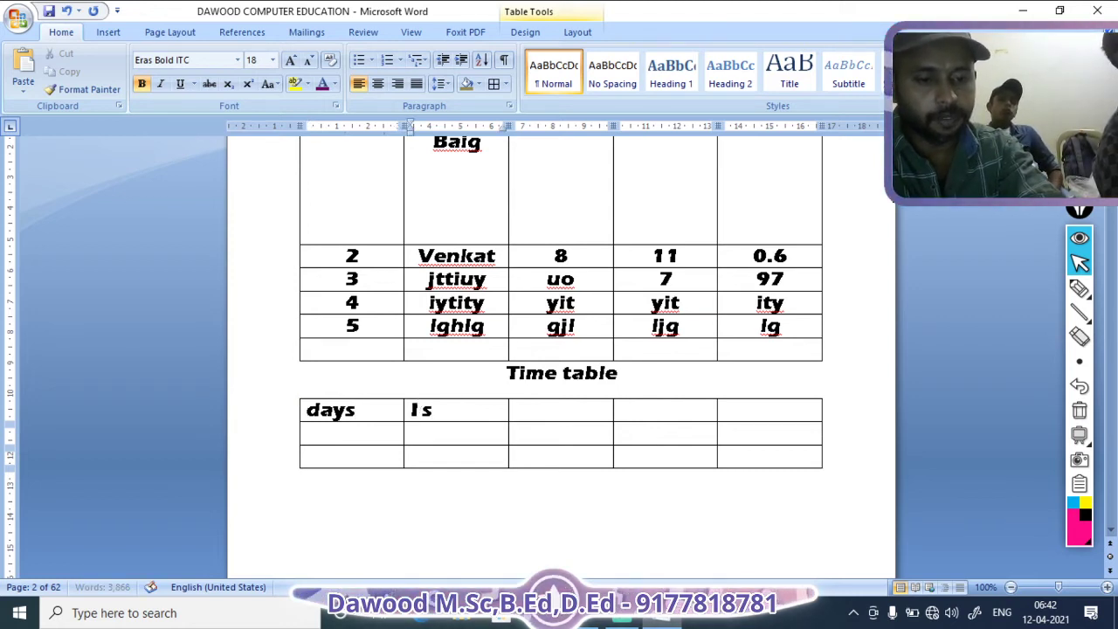
pyautogui.write('t peroid')
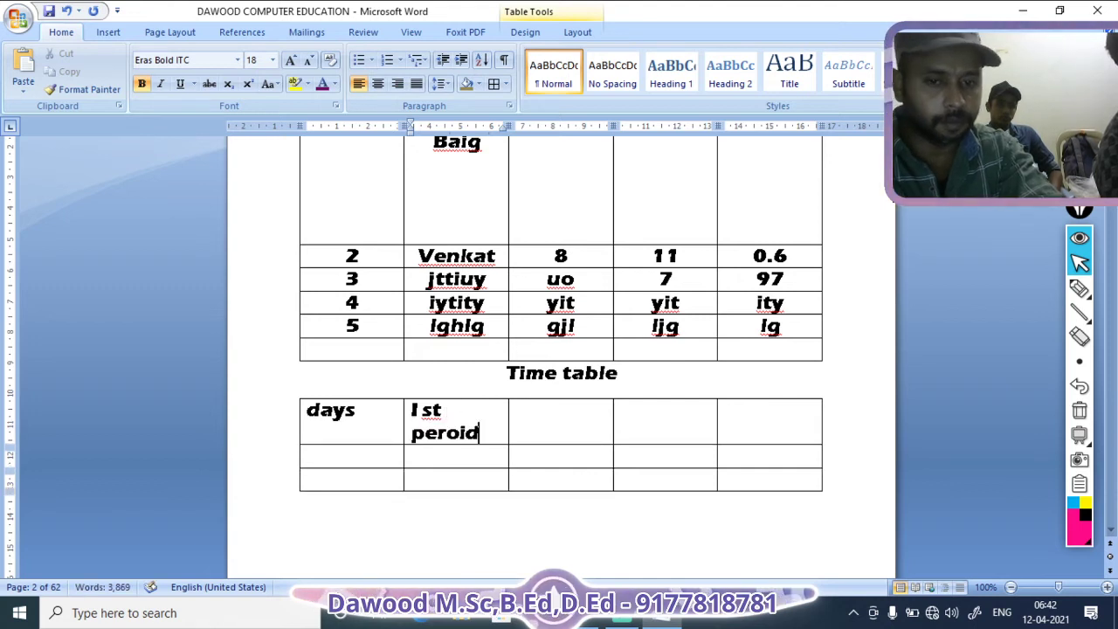
pyautogui.click(547, 434)
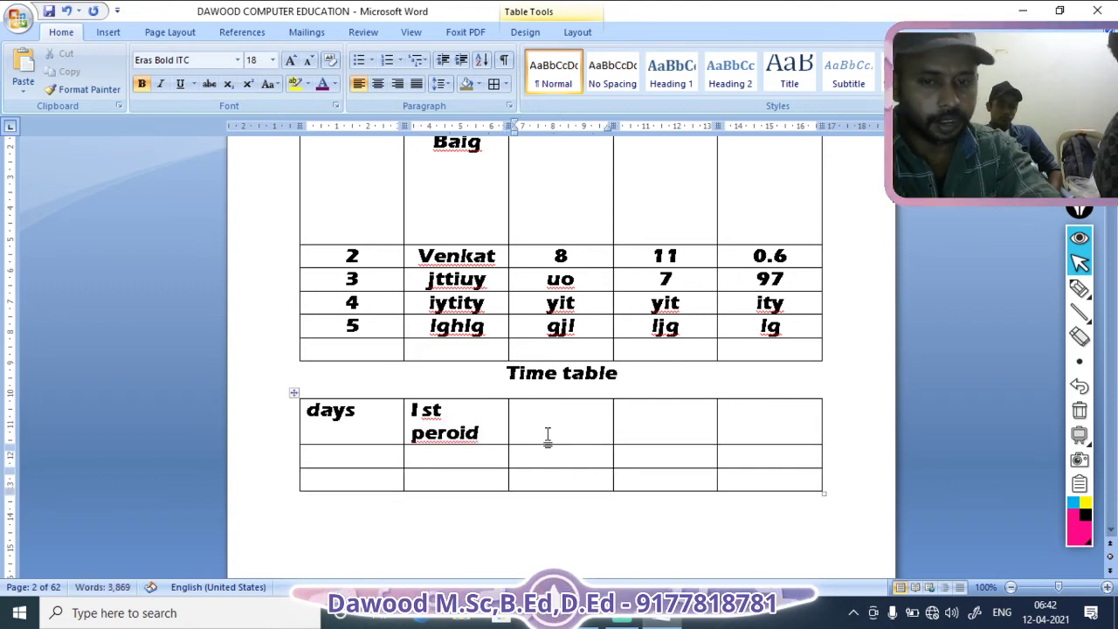
pyautogui.write('2')
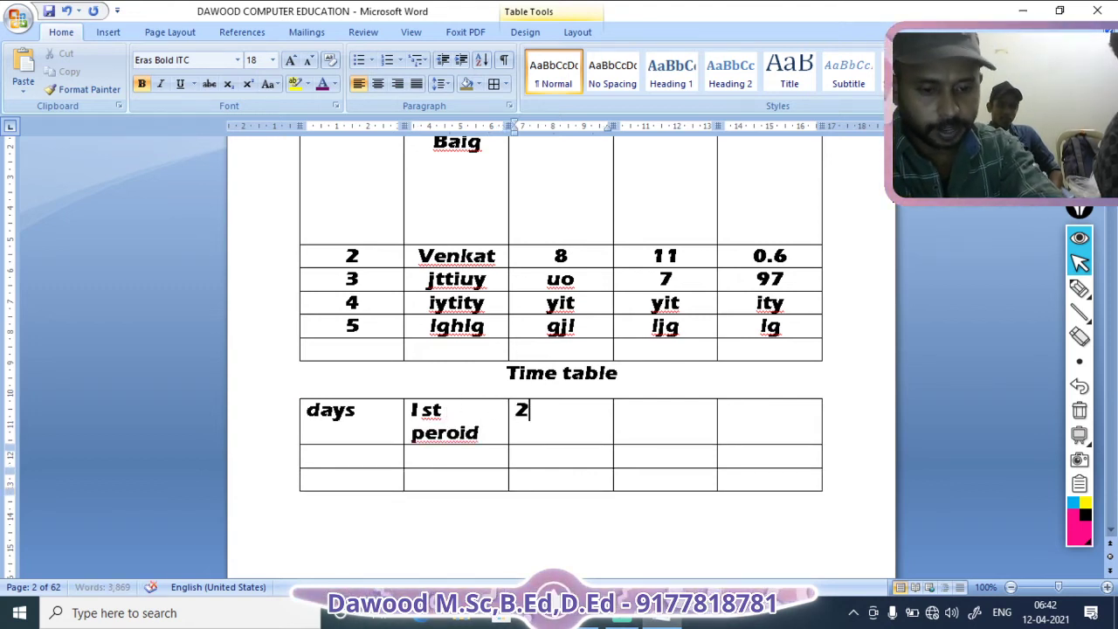
pyautogui.write(' nd peroid')
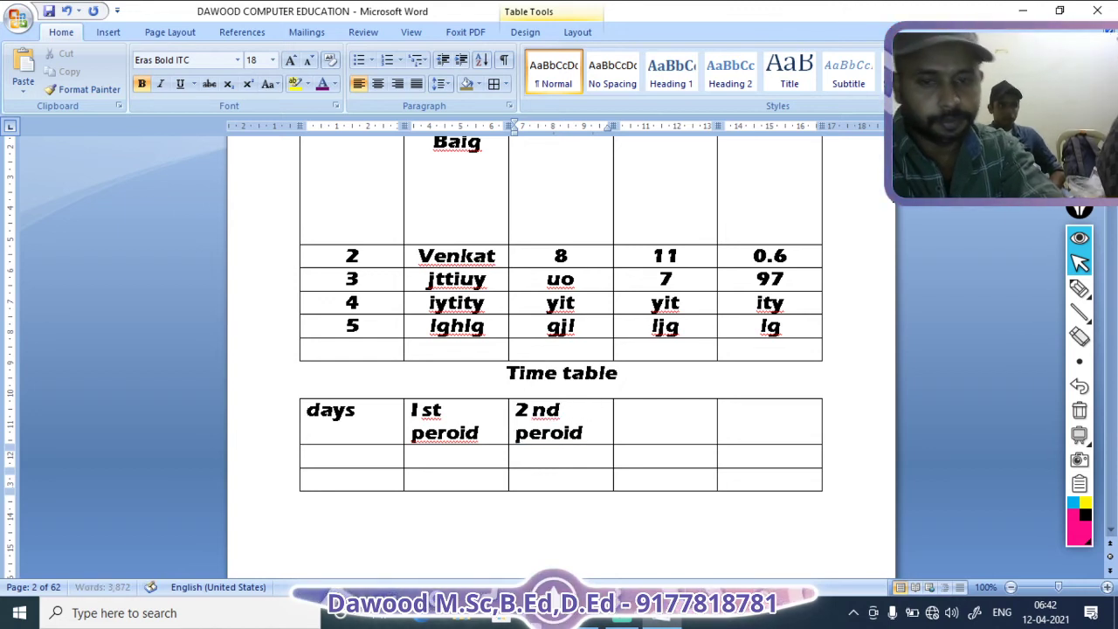
# Step: Enter the headings "3 rd period" and "4th period" in the last two header cells of the timetable
pyautogui.click(641, 422)
pyautogui.write('3')
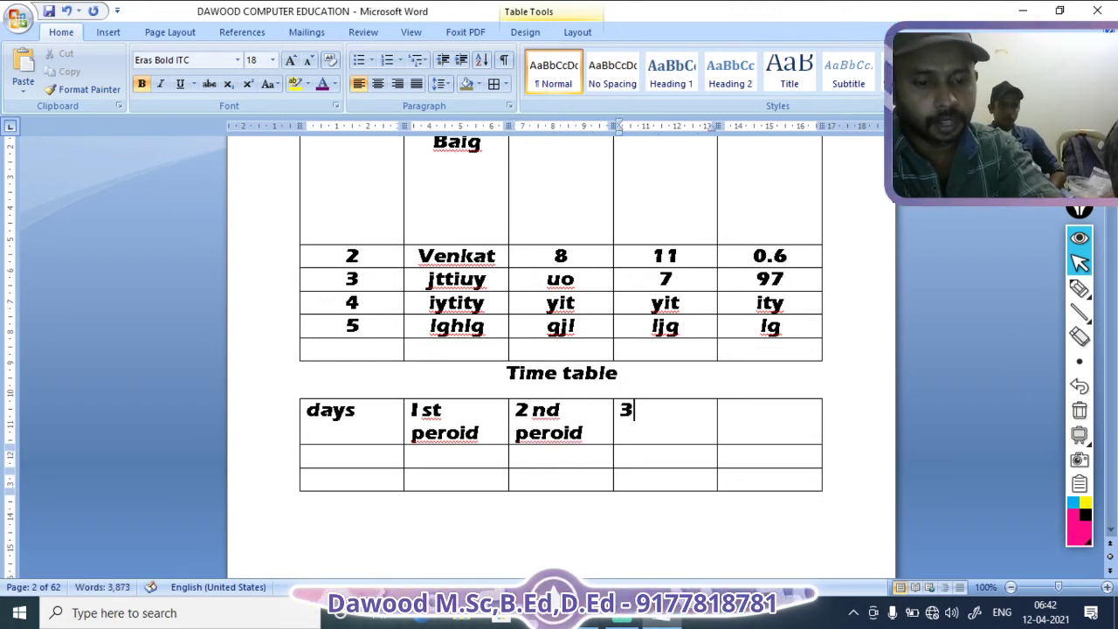
pyautogui.write(' rd pe')
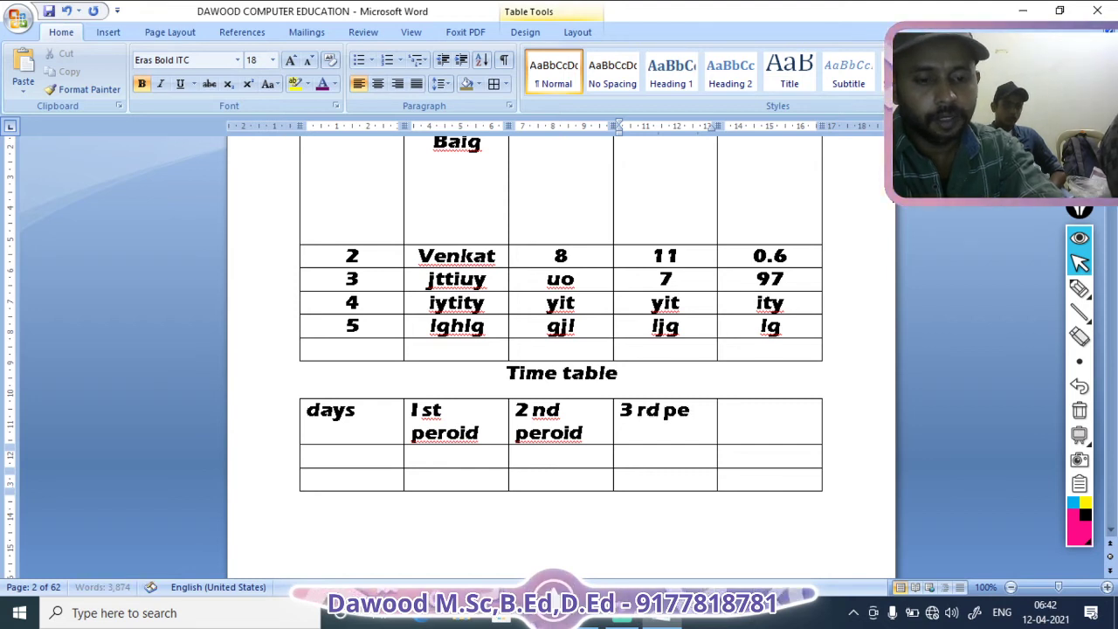
pyautogui.write('ro')
pyautogui.press('BackSpace')
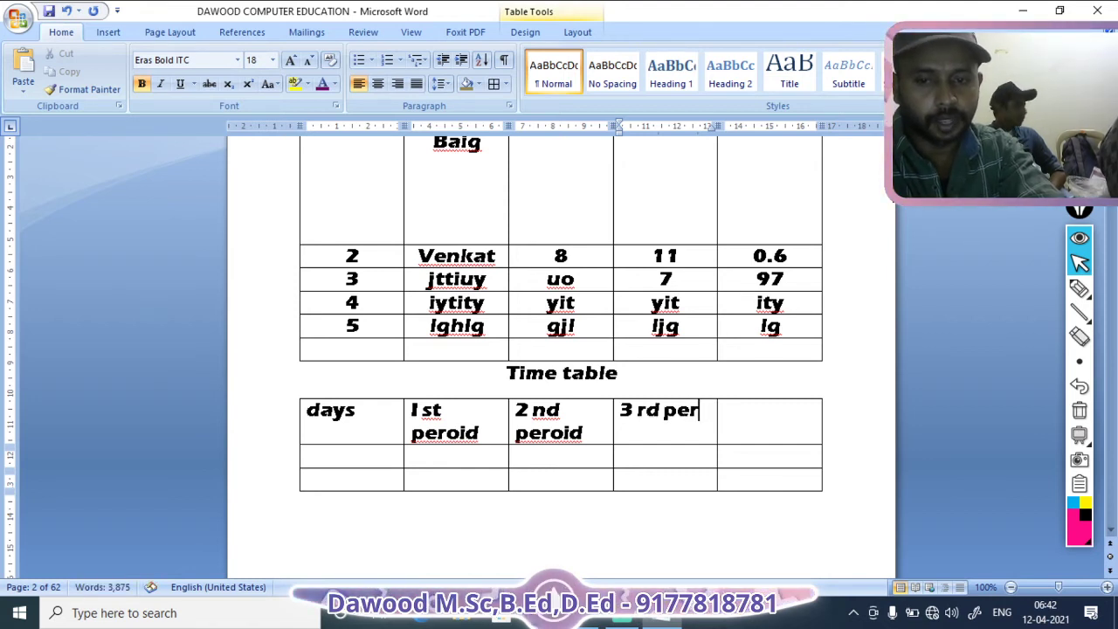
pyautogui.write('o')
pyautogui.press('BackSpace')
pyautogui.write('iod')
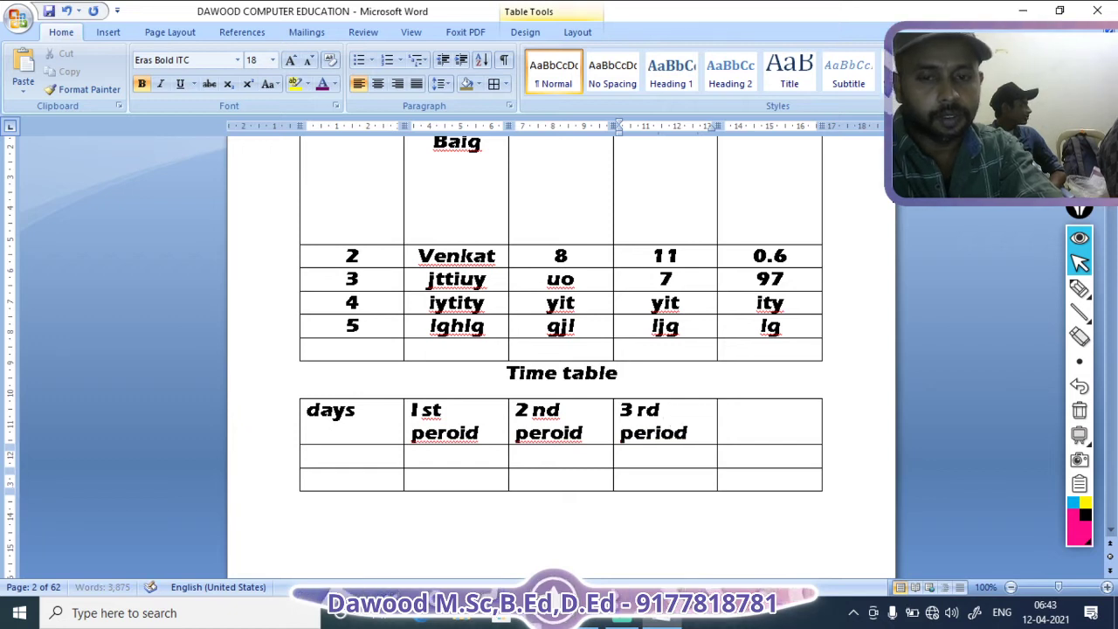
pyautogui.press('Tab')
pyautogui.write('4')
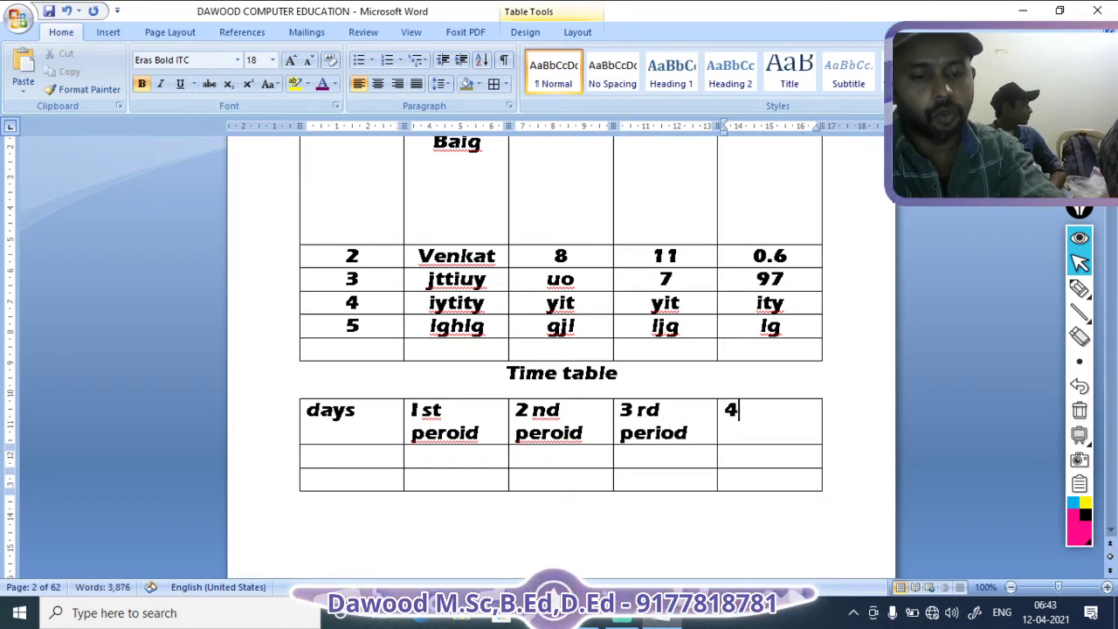
pyautogui.write('th ')
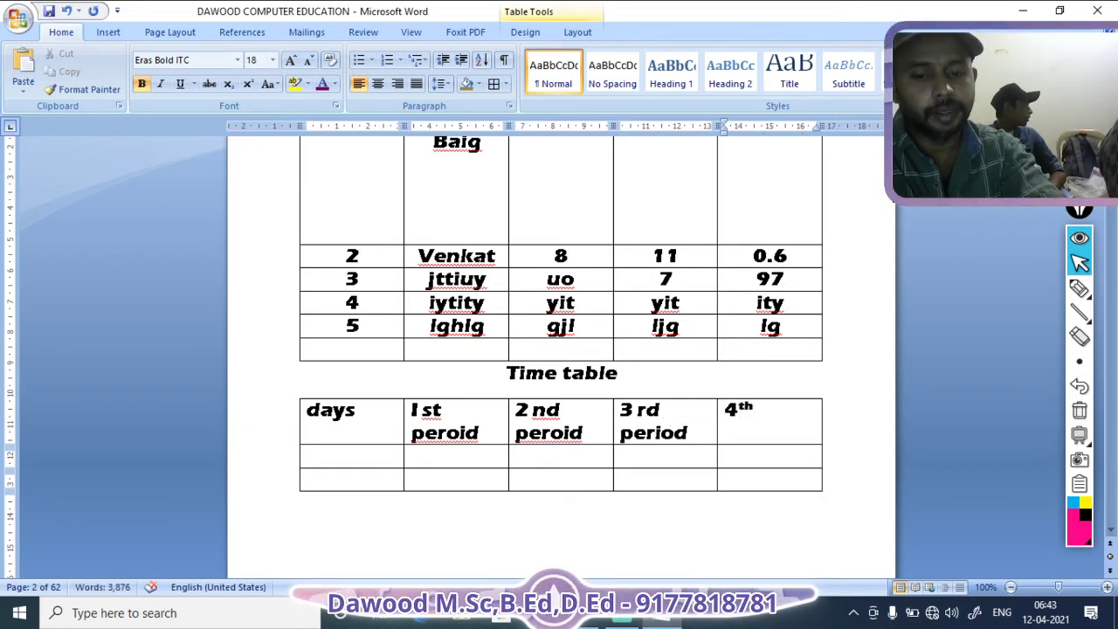
pyautogui.write('period')
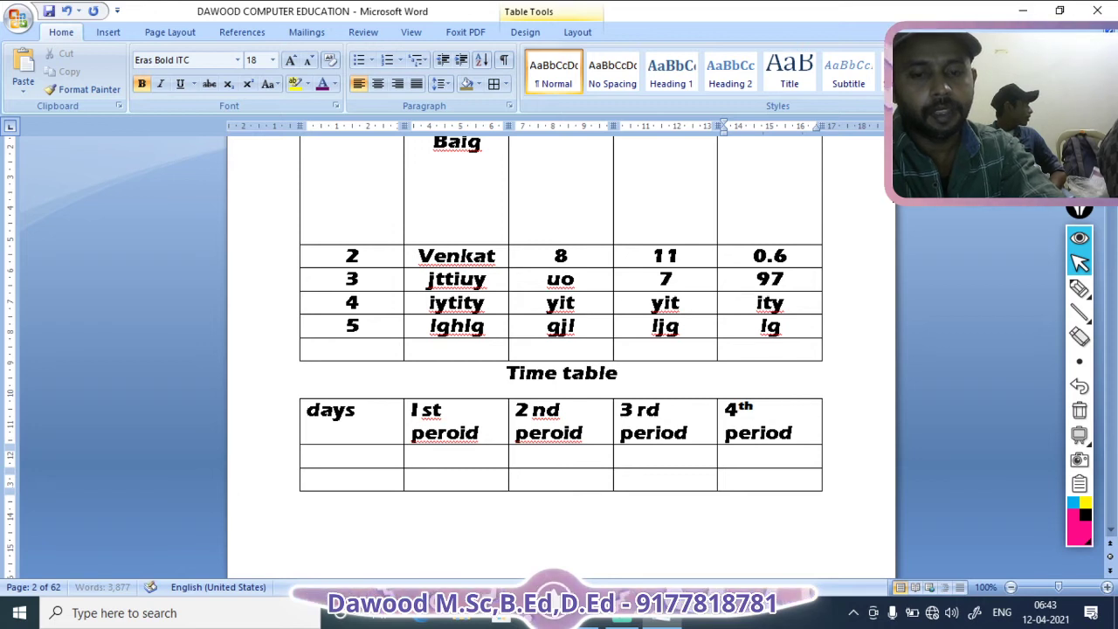
pyautogui.click(581, 432)
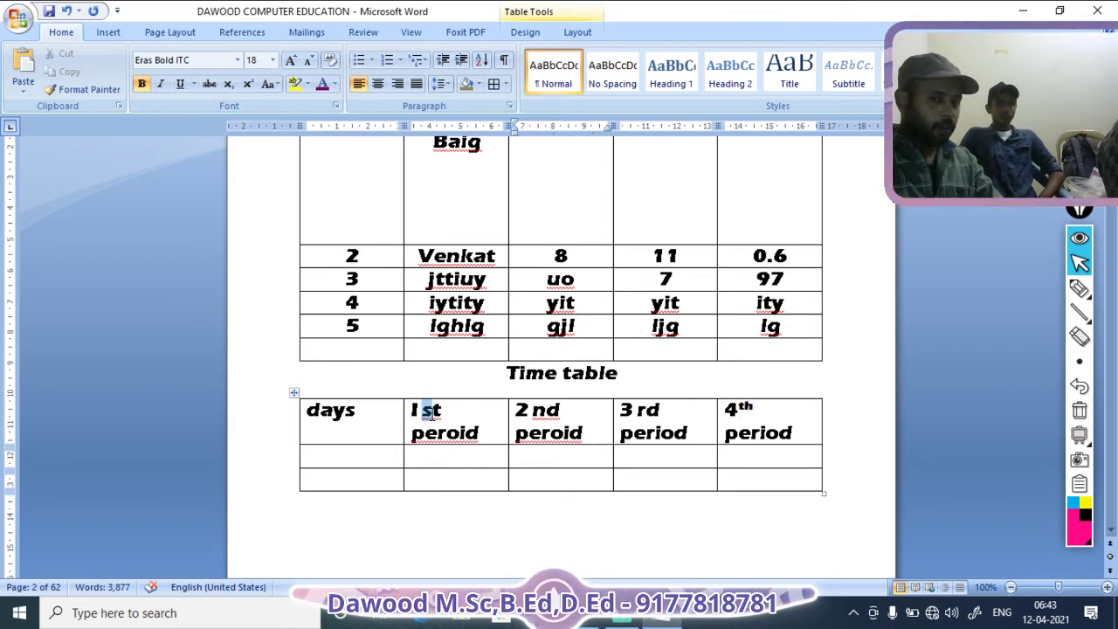
# Step: Format the ordinal endings "st", "nd" and "rd" in the first three period headings of the timetable as superscript
pyautogui.moveTo(439, 416); pyautogui.dragTo(418, 410)
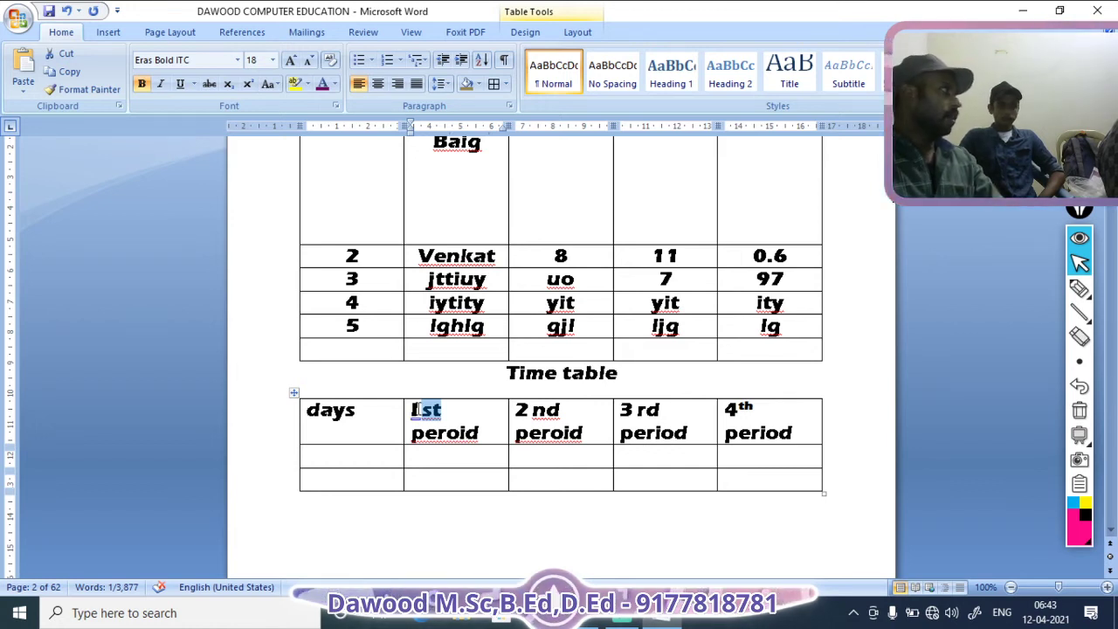
pyautogui.click(246, 85)
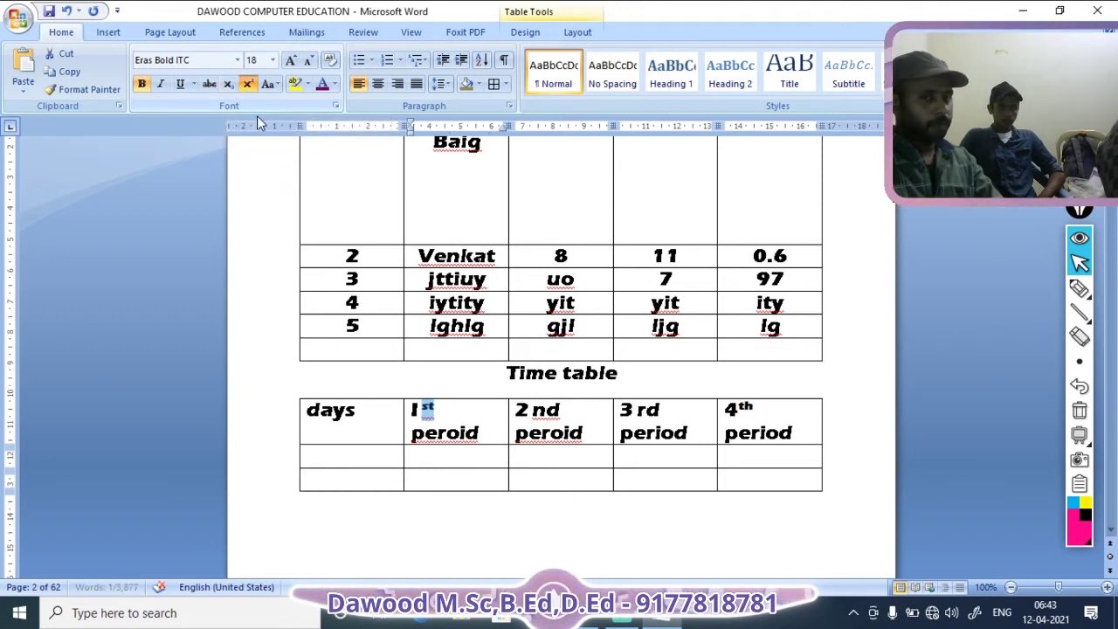
pyautogui.click(535, 410)
pyautogui.moveTo(533, 411); pyautogui.dragTo(560, 410)
pyautogui.click(249, 85)
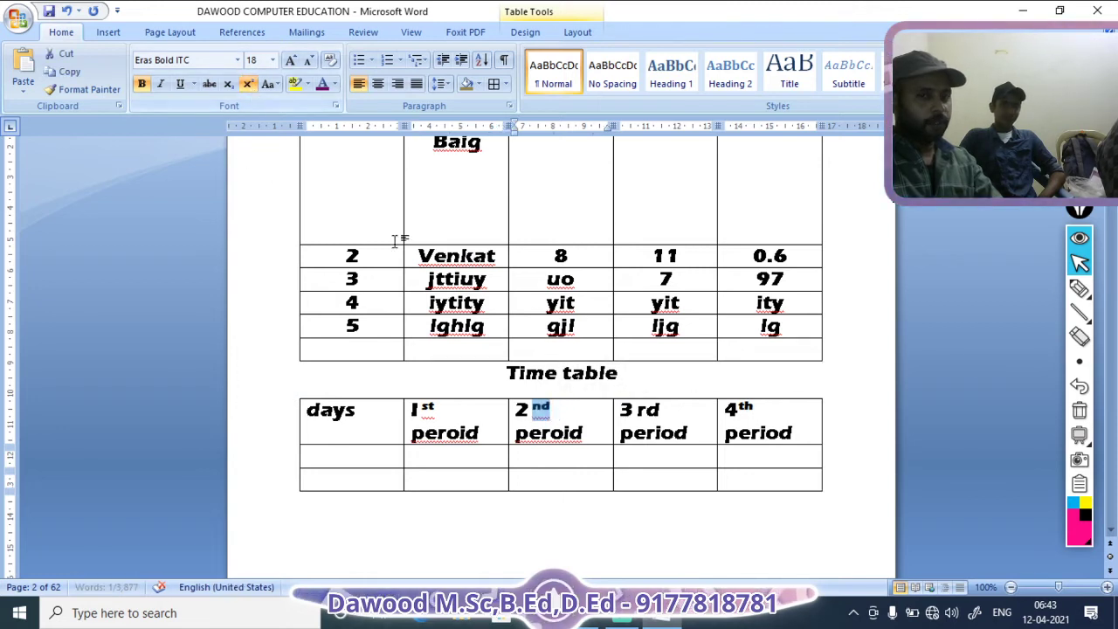
pyautogui.click(638, 409)
pyautogui.moveTo(638, 409); pyautogui.dragTo(662, 409)
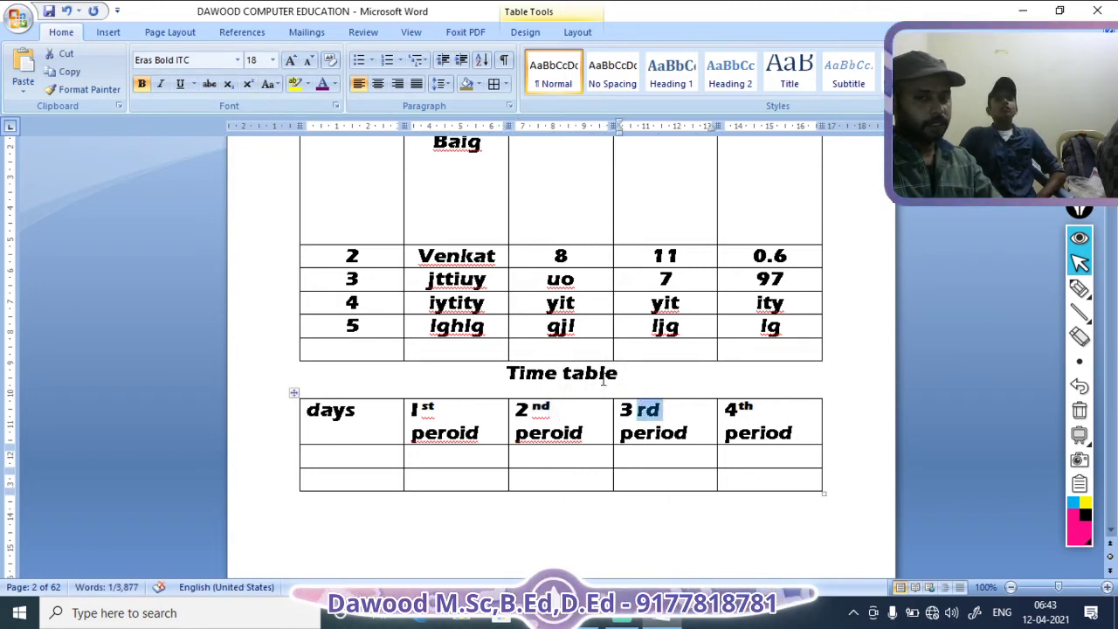
pyautogui.click(248, 85)
pyautogui.click(758, 458)
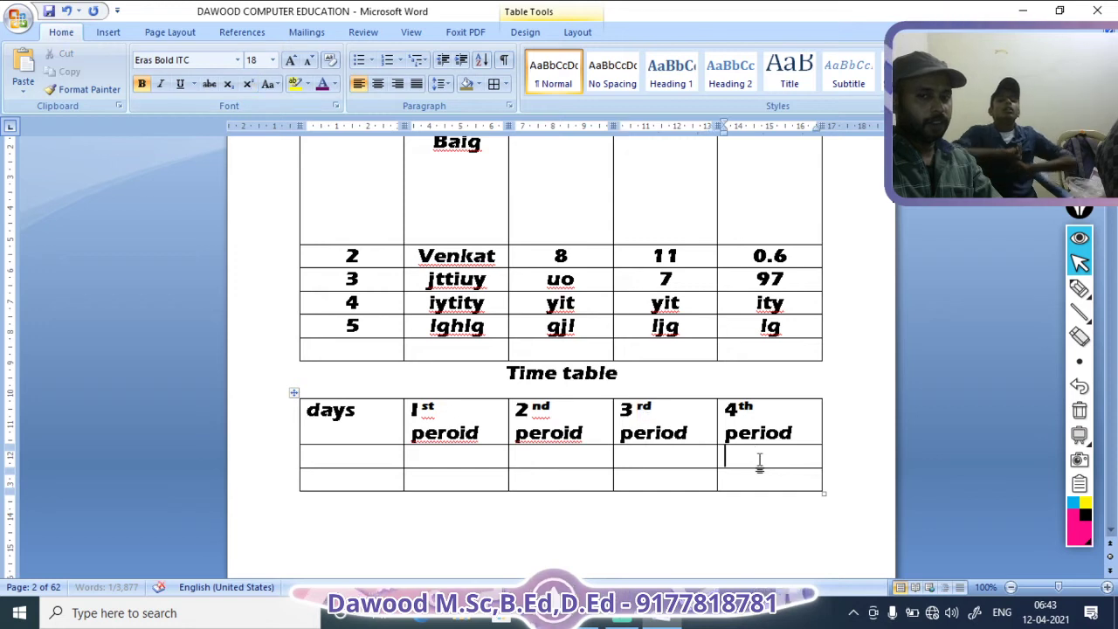
# Step: Fill the timetable's second row with "Monday", "Biology", "English", "Maths" and "physics"
pyautogui.click(400, 456)
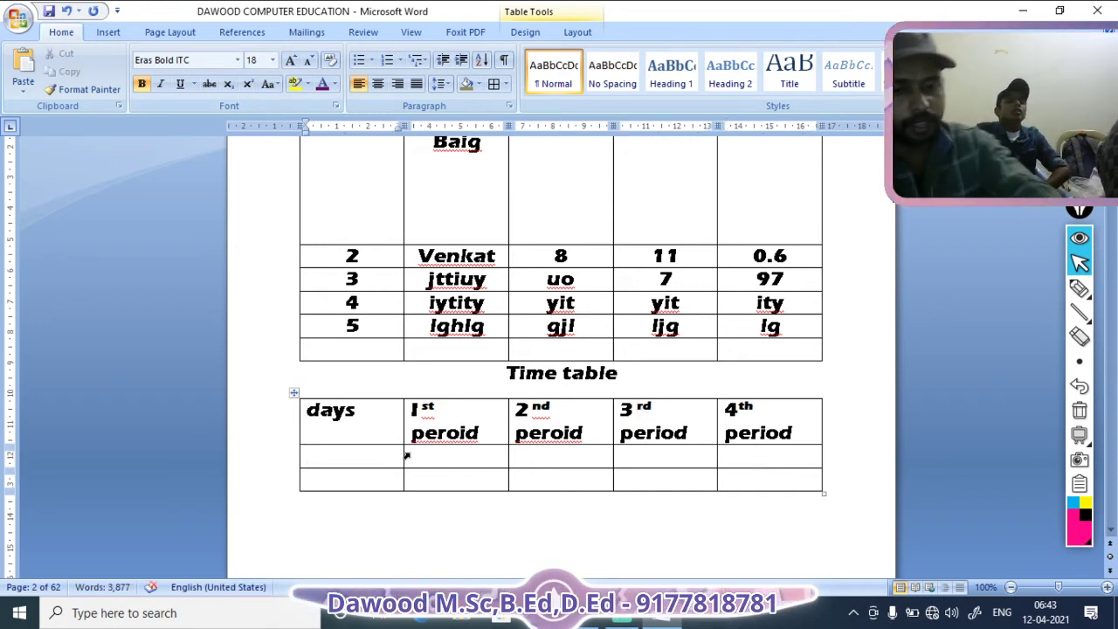
pyautogui.write('monday')
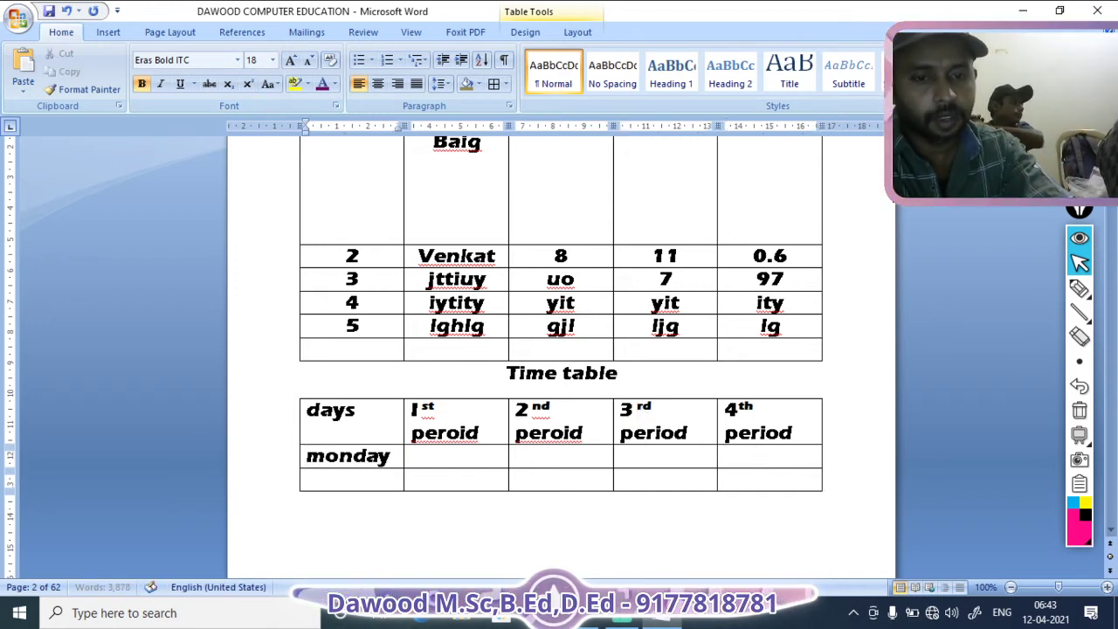
pyautogui.press('Tab')
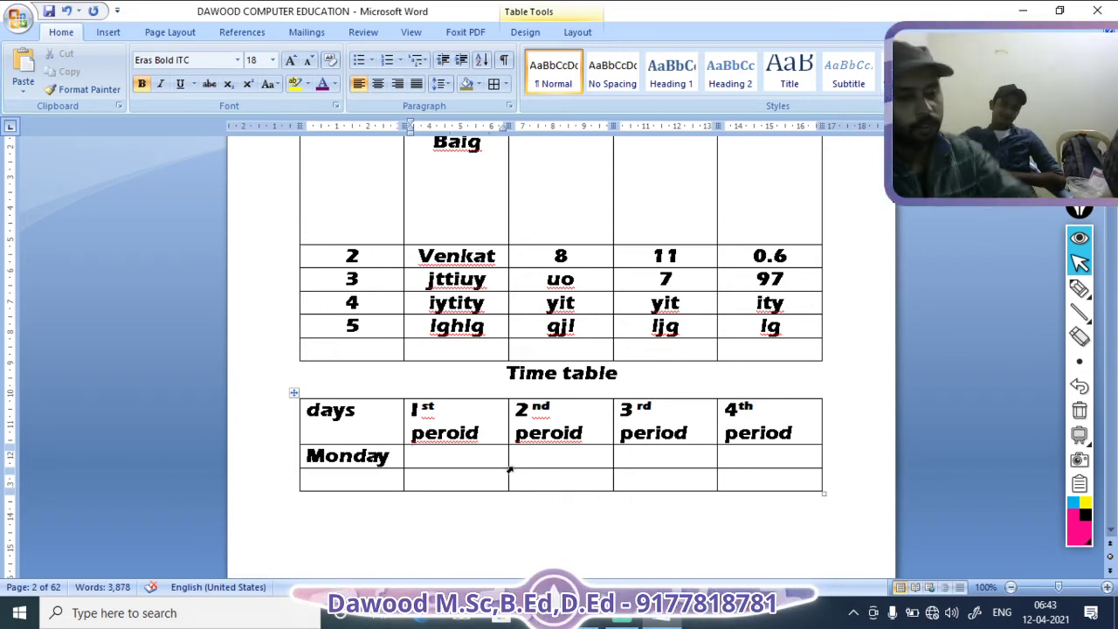
pyautogui.write('biology')
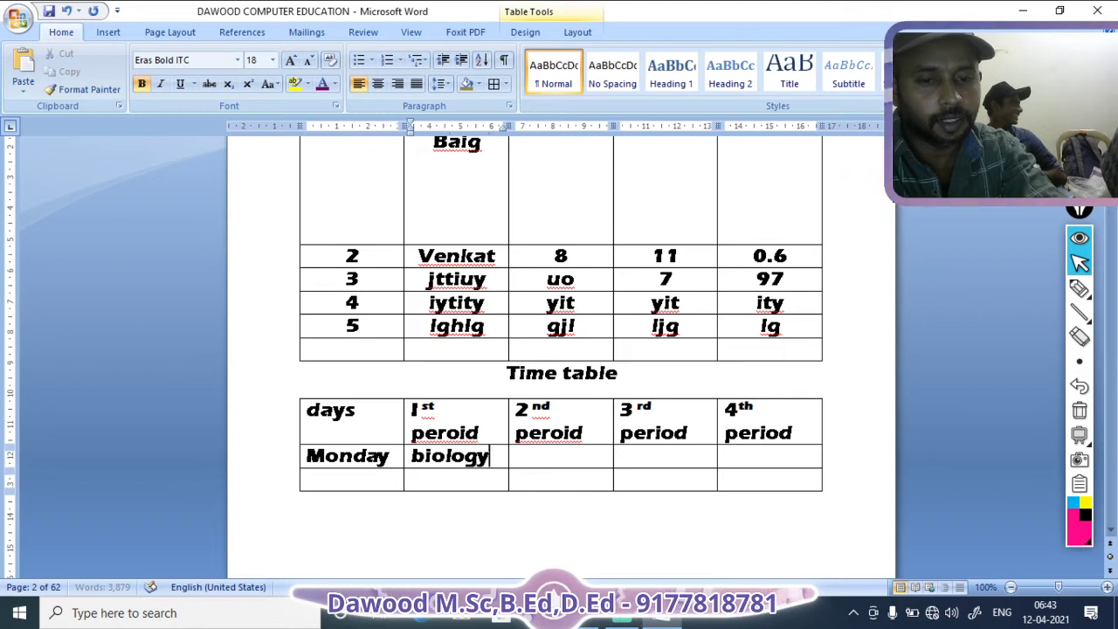
pyautogui.press('Tab')
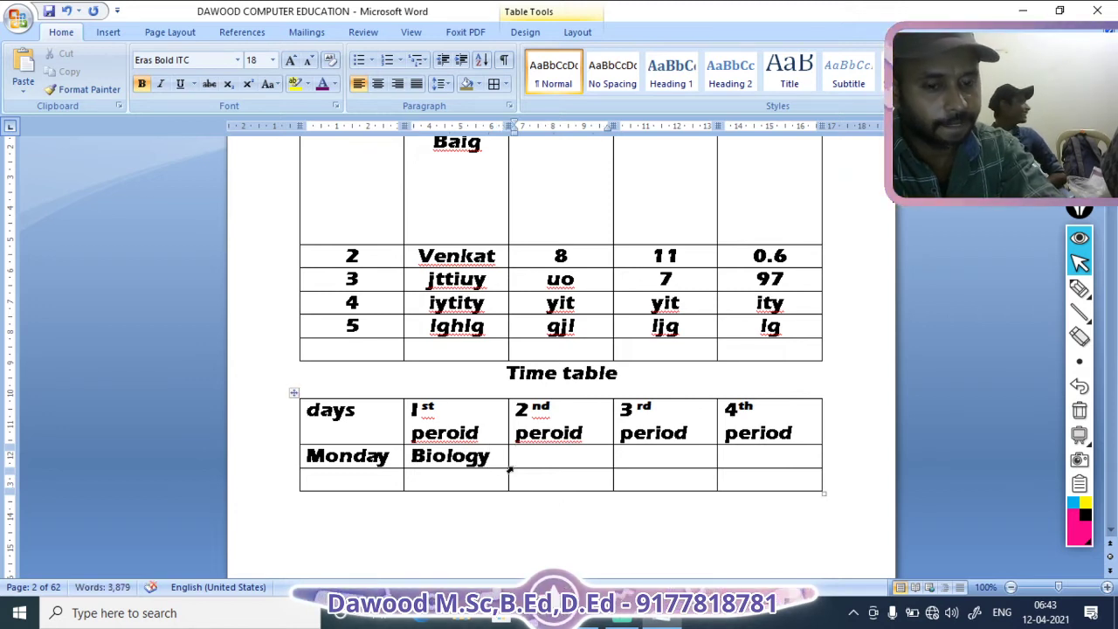
pyautogui.write('eng')
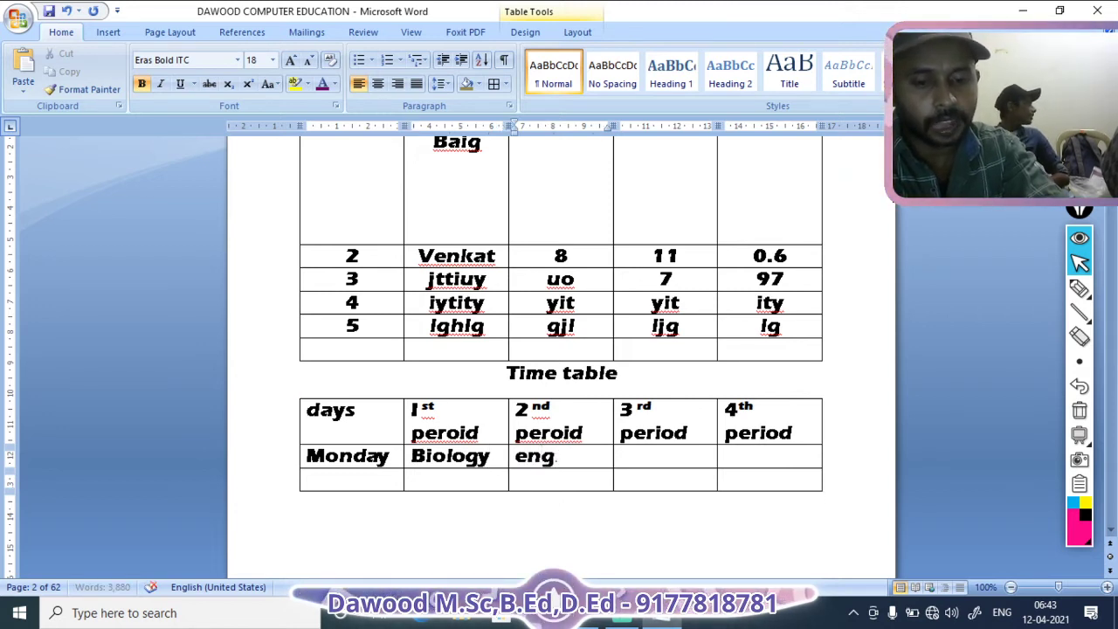
pyautogui.write('lish')
pyautogui.press('Tab')
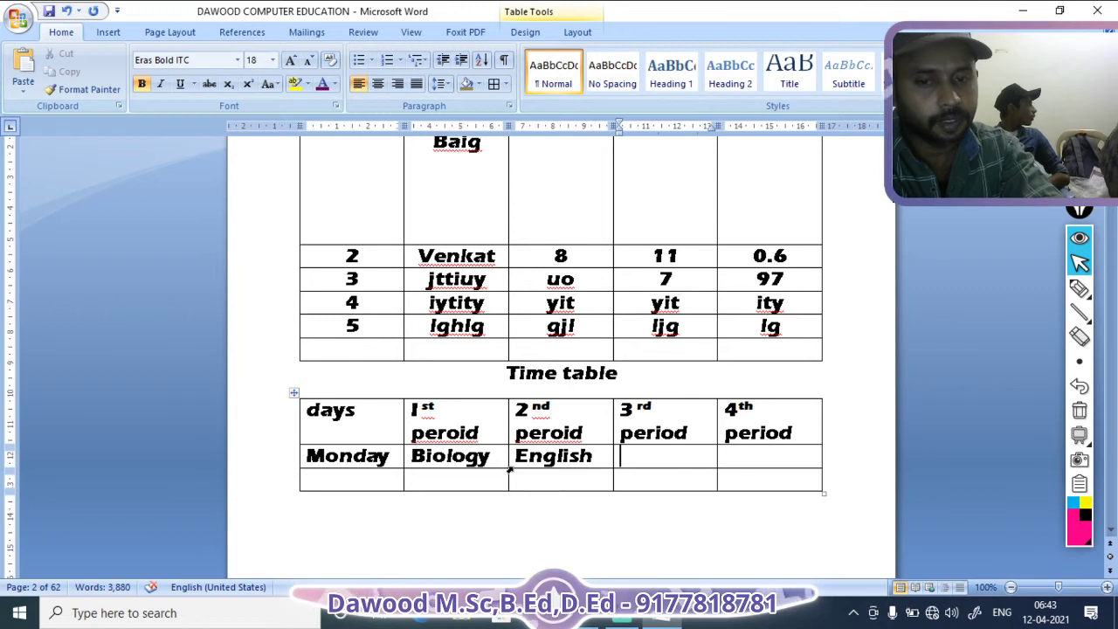
pyautogui.write('maths')
pyautogui.press('Tab')
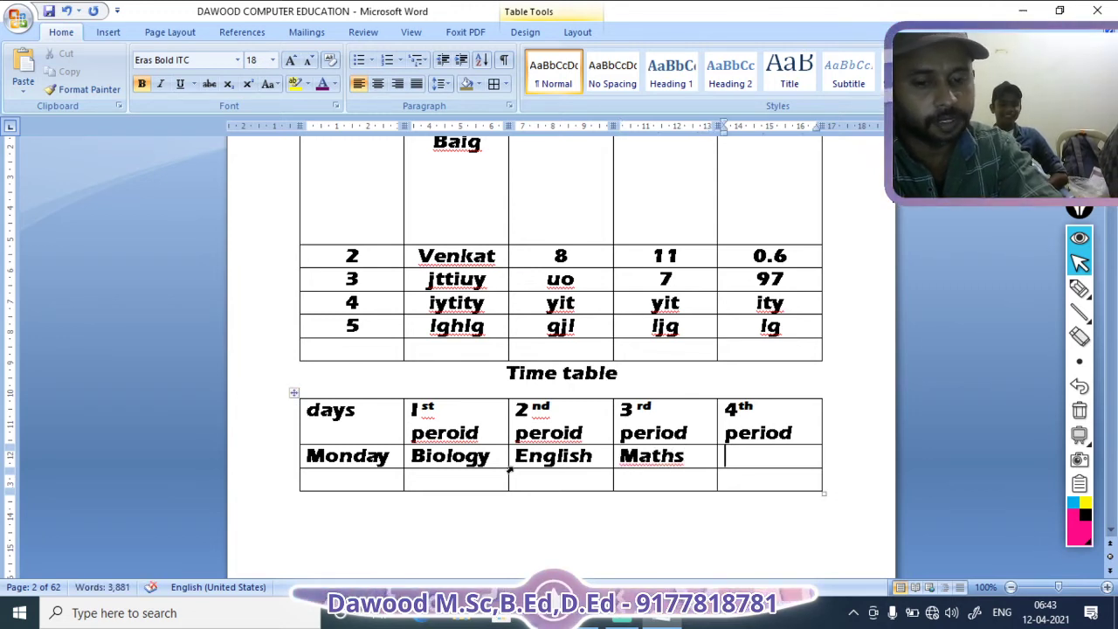
pyautogui.write('physics')
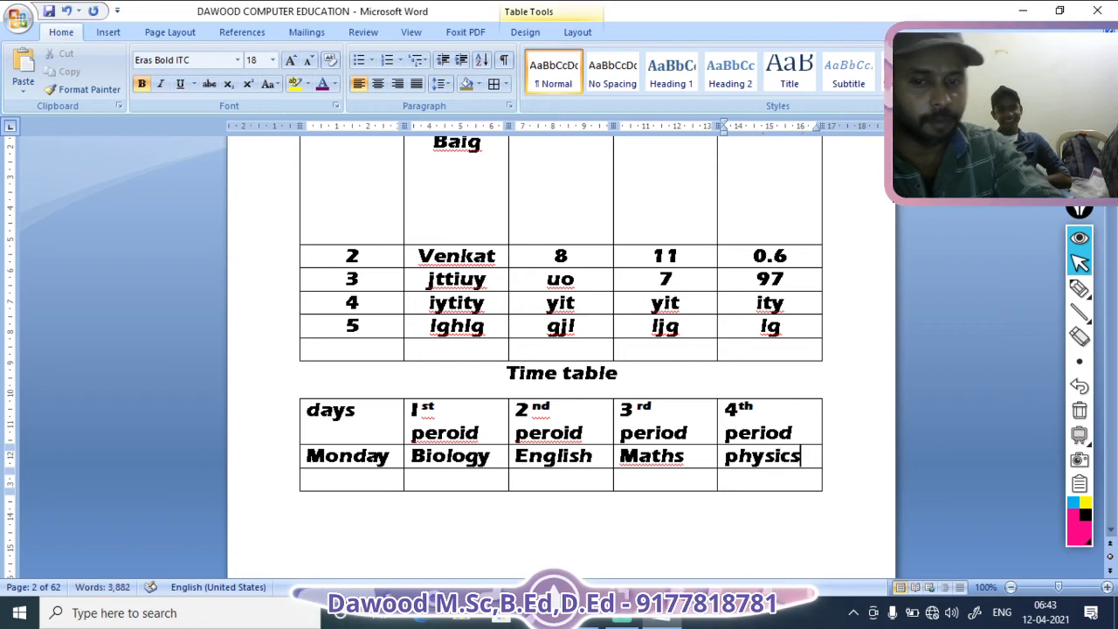
# Step: Enter "Tues day" in the first cell of the timetable's last row
pyautogui.click(389, 481)
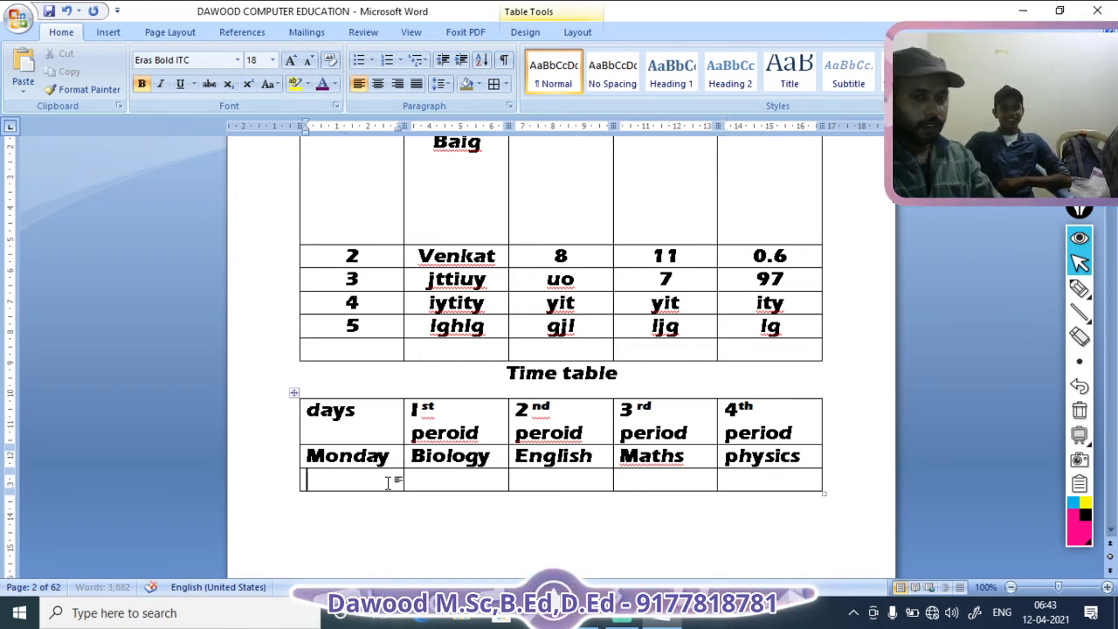
pyautogui.write('te')
pyautogui.press('BackSpace')
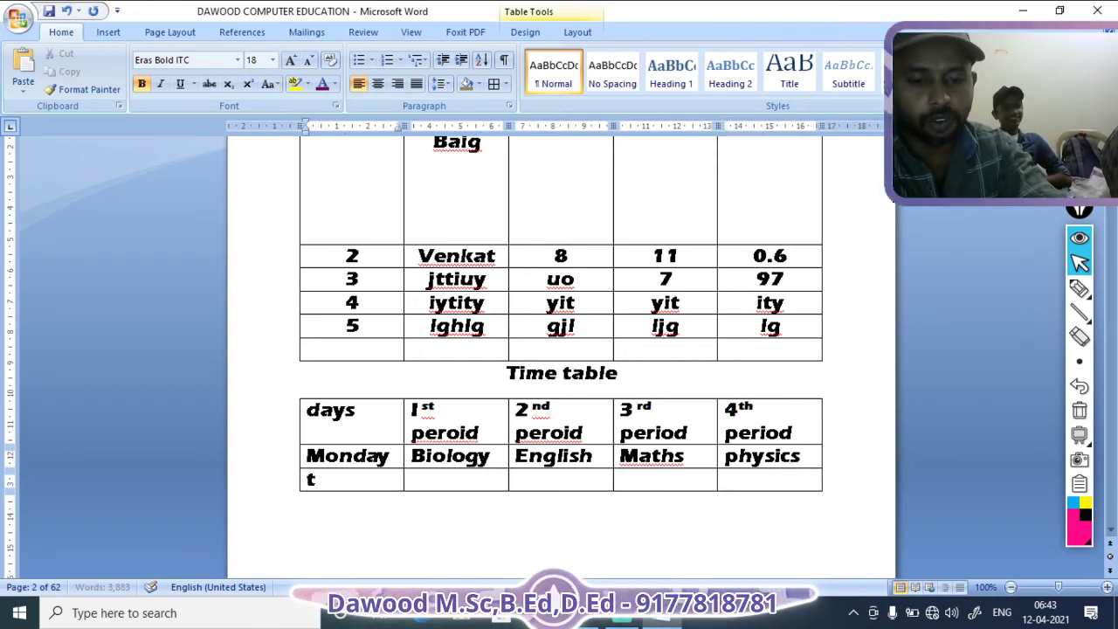
pyautogui.write('ues ')
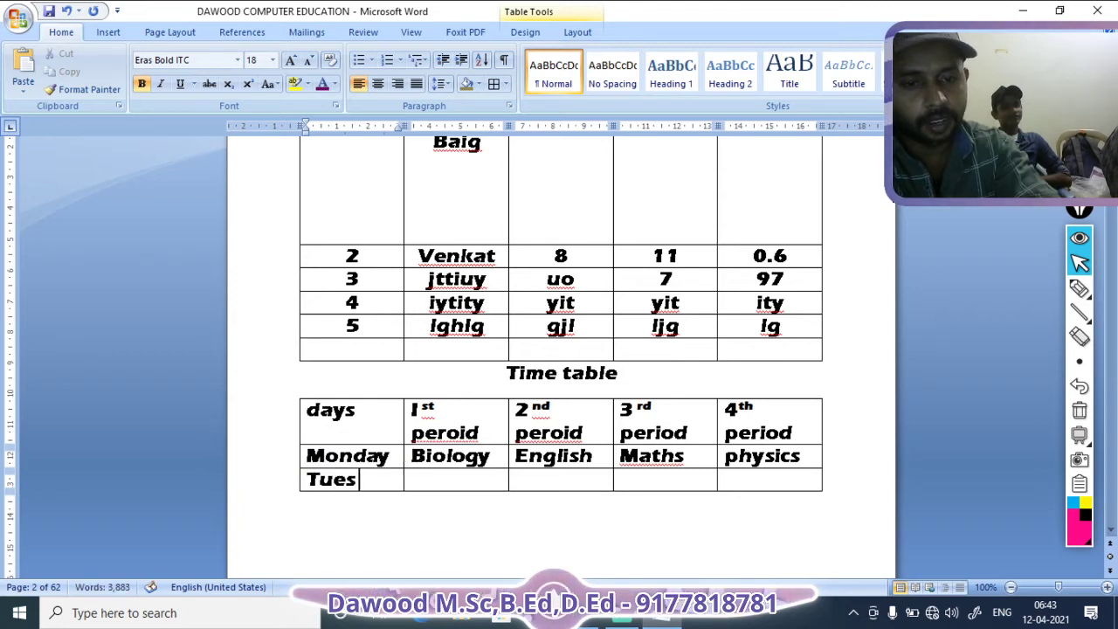
pyautogui.write('day')
pyautogui.press('Tab')
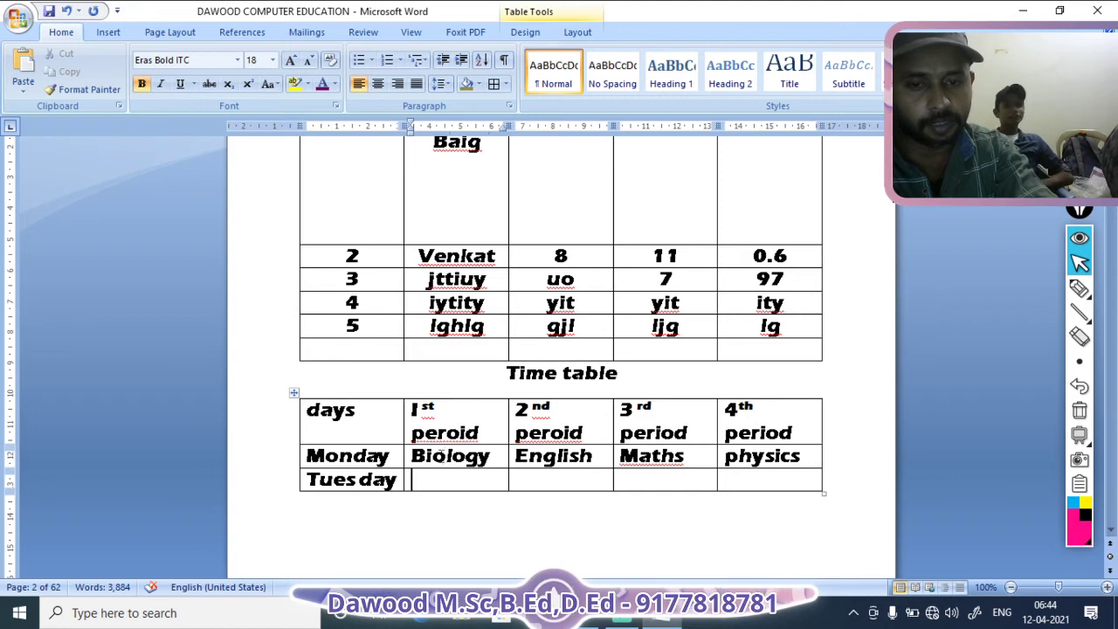
# Step: Copy Monday's four subjects into the matching period cells of the Tuesday row
pyautogui.moveTo(406, 462); pyautogui.dragTo(771, 463)
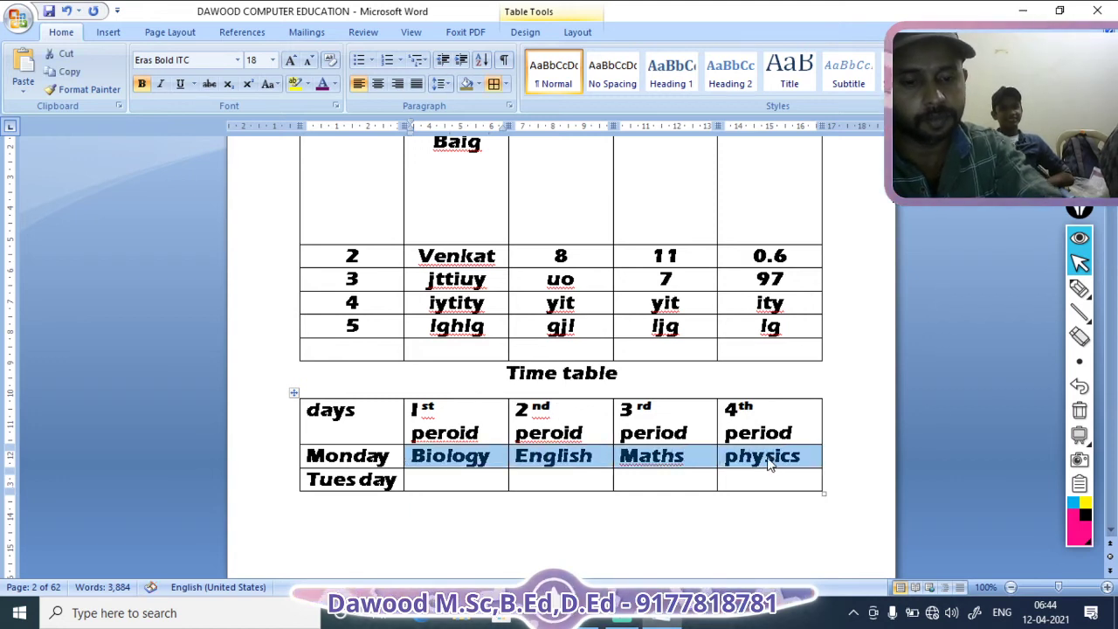
pyautogui.hotkey('ctrl', 'c')
pyautogui.click(470, 474)
pyautogui.hotkey('ctrl', 'v')
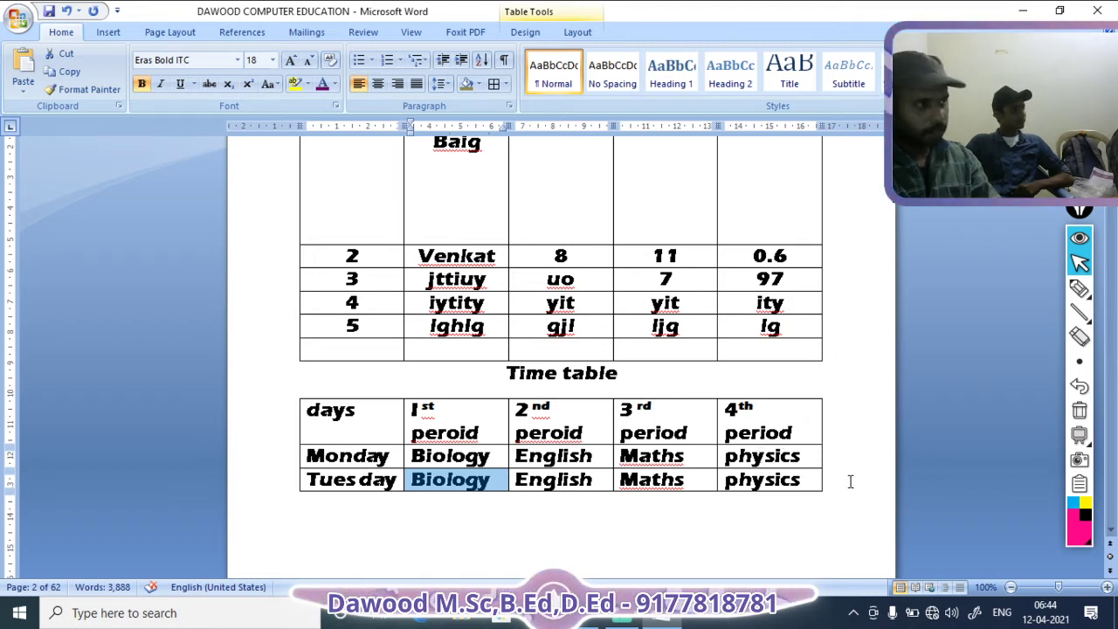
# Step: Replace Tuesday's second-period subject with "telugu"
pyautogui.click(604, 480)
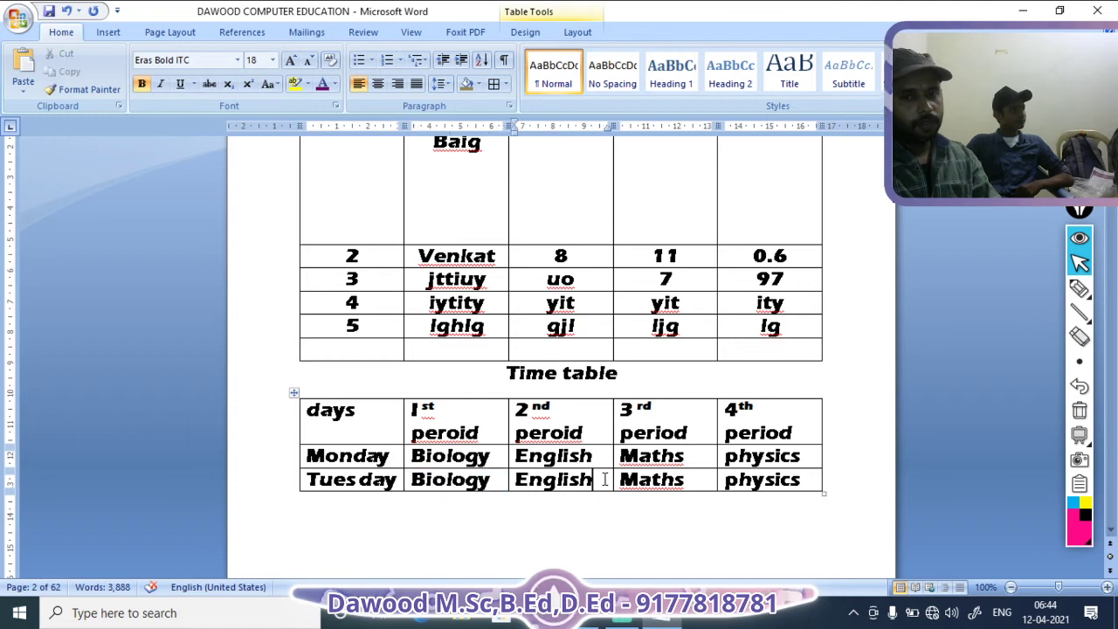
pyautogui.press('BackSpace')
pyautogui.press('BackSpace')
pyautogui.press('BackSpace')
pyautogui.press('BackSpace')
pyautogui.press('BackSpace')
pyautogui.press('BackSpace')
pyautogui.press('BackSpace')
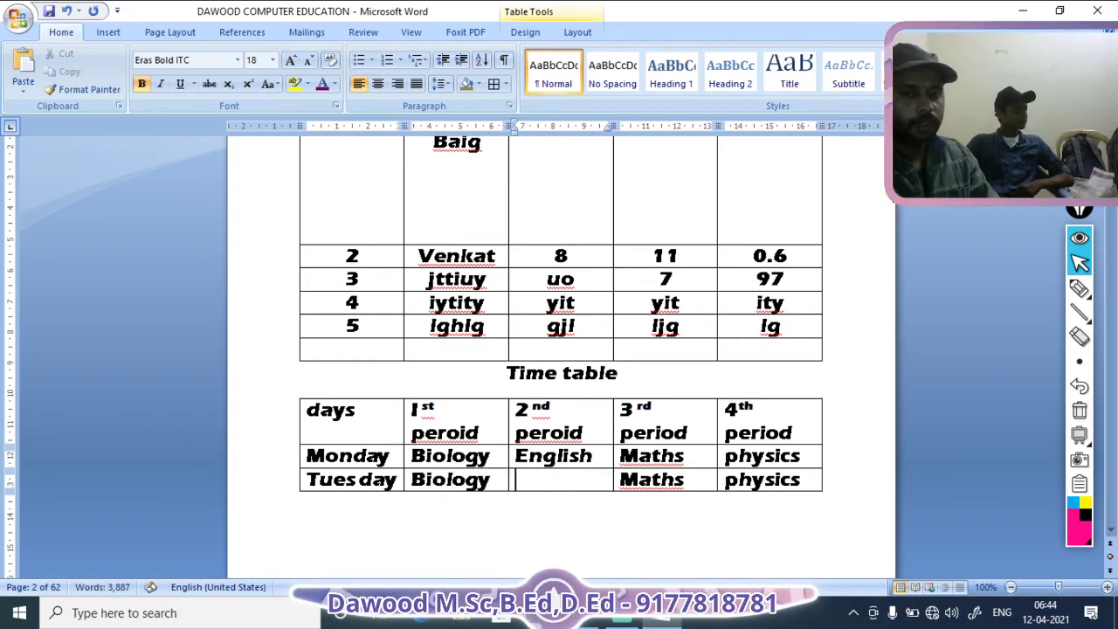
pyautogui.write('te')
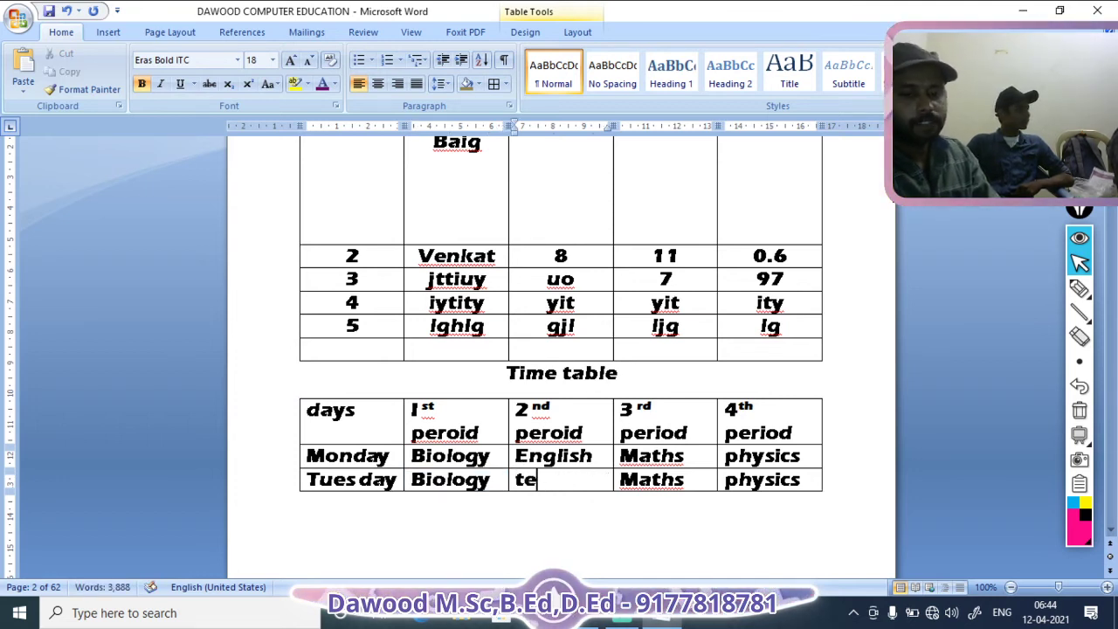
pyautogui.write('lugu')
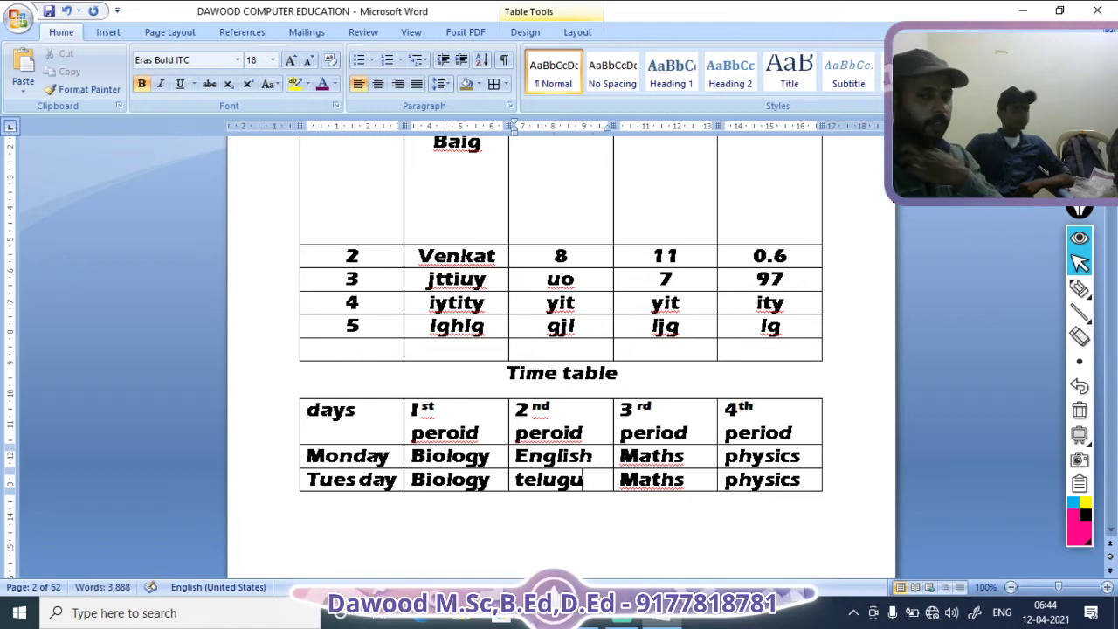
pyautogui.scroll(-2, 859, 461)
pyautogui.click(843, 393)
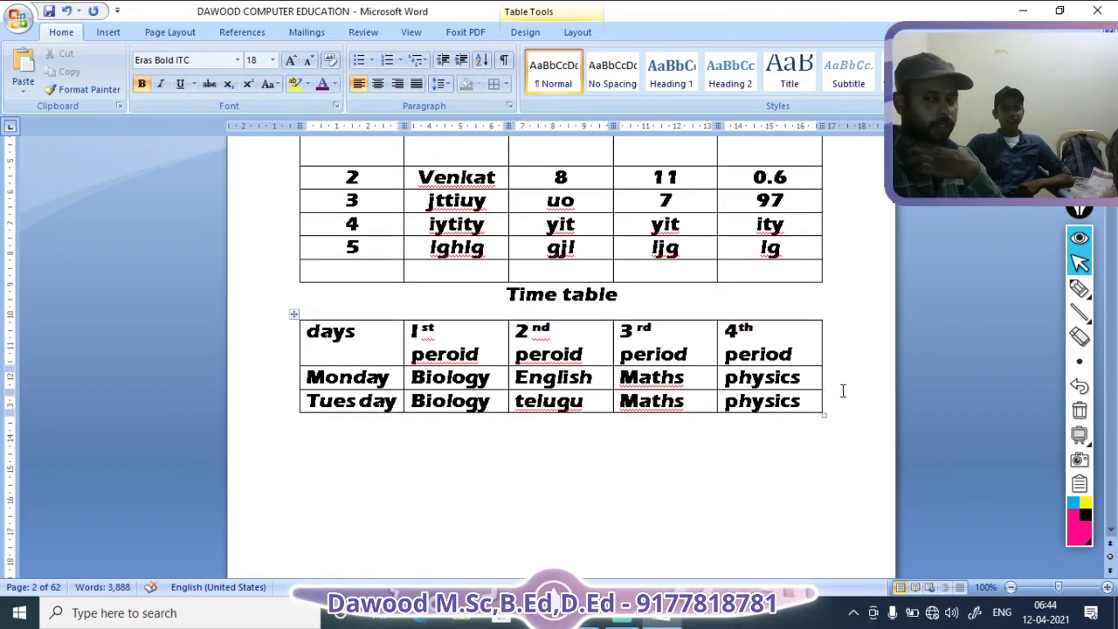
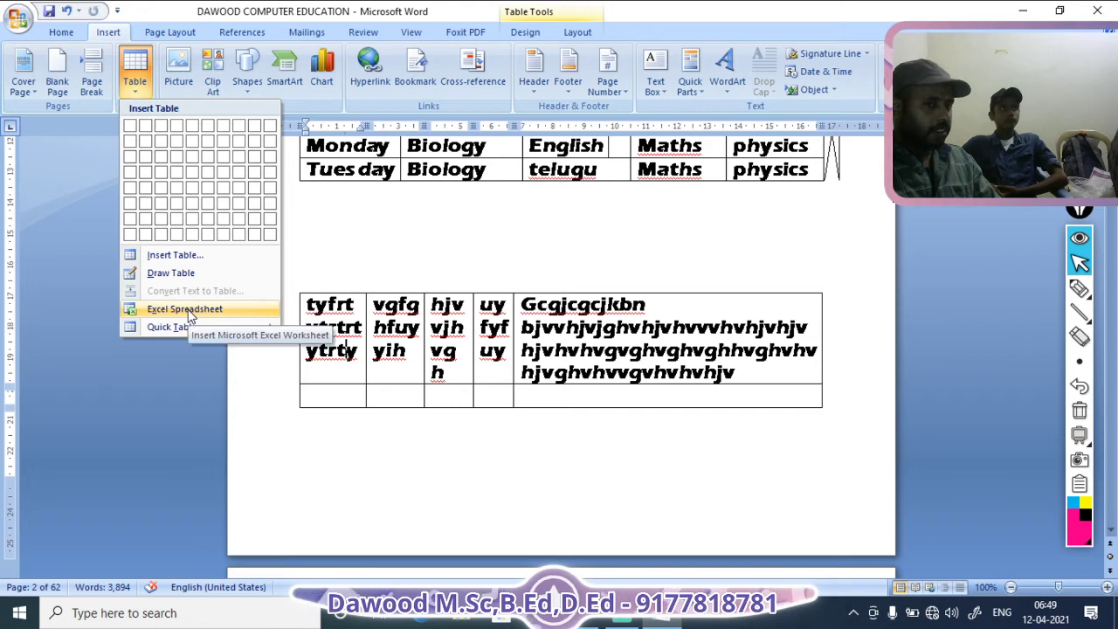
# Step: Insert an Excel spreadsheet in the first cell of the random-text table and enter "kohkooi", "moiip\" and "\lklbjiiu" in A1 to A3
pyautogui.click(190, 317)
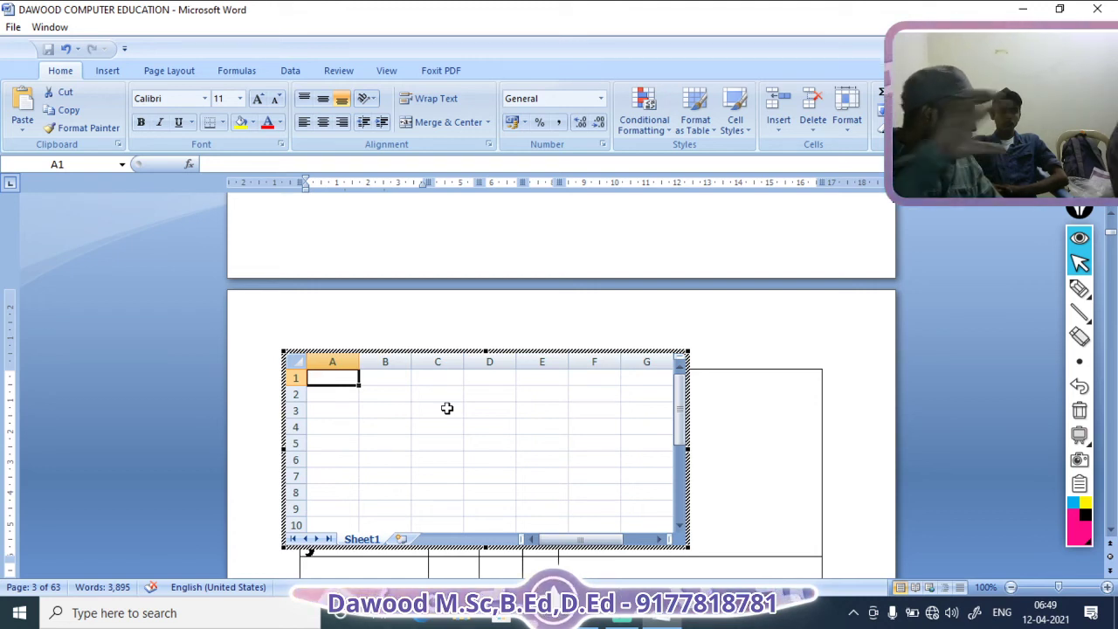
pyautogui.write('kohkooi')
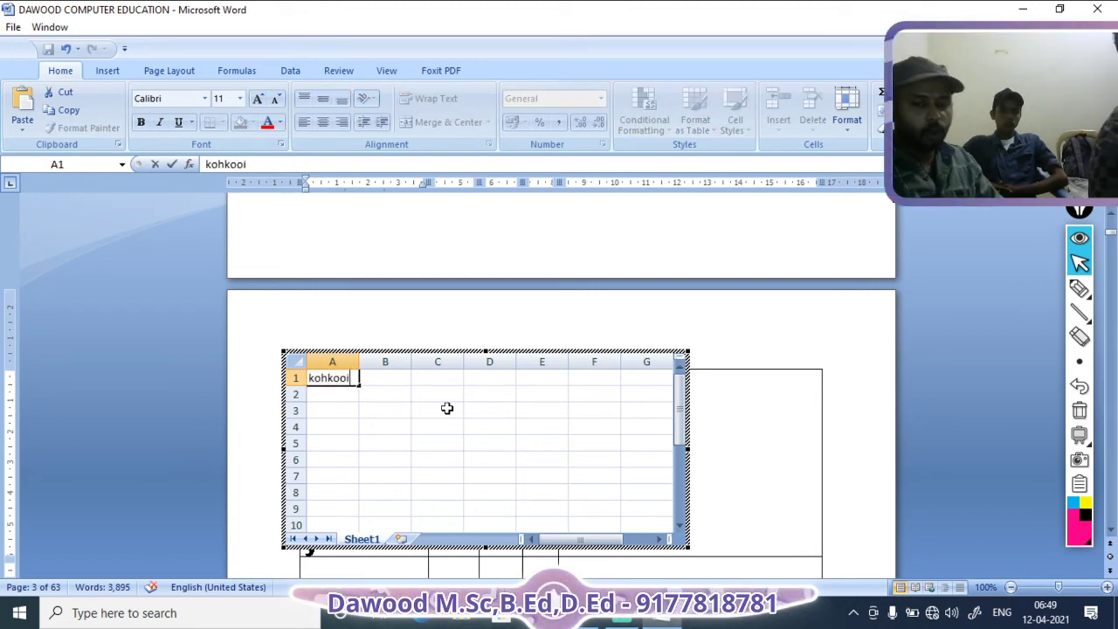
pyautogui.press('Return')
pyautogui.write('moiip\\')
pyautogui.press('Return')
pyautogui.write('\\lklbjiiu')
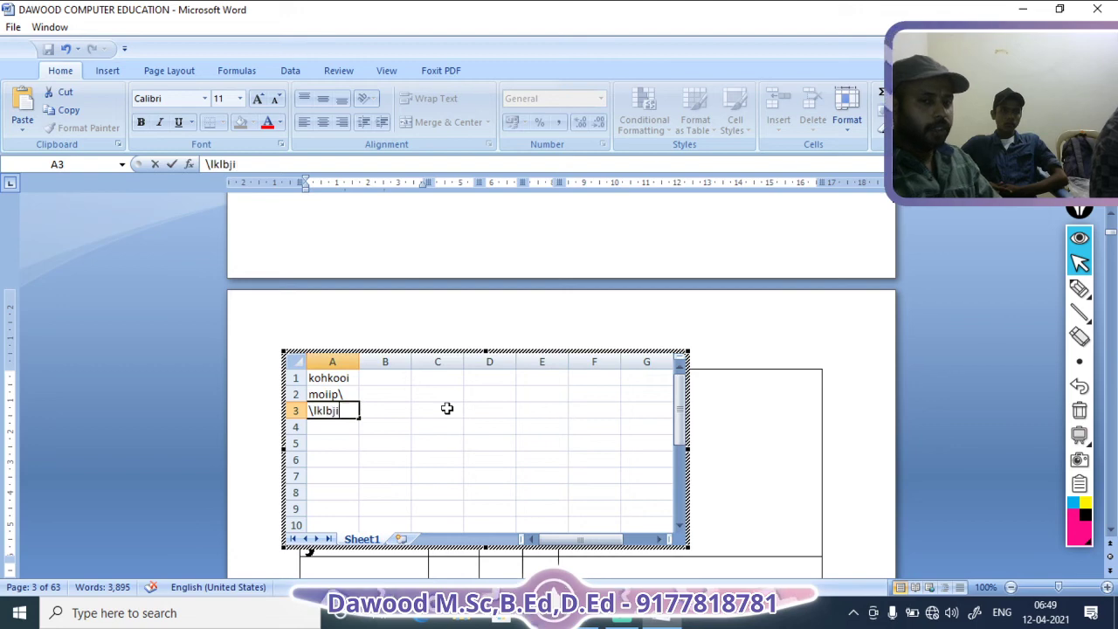
pyautogui.click(728, 340)
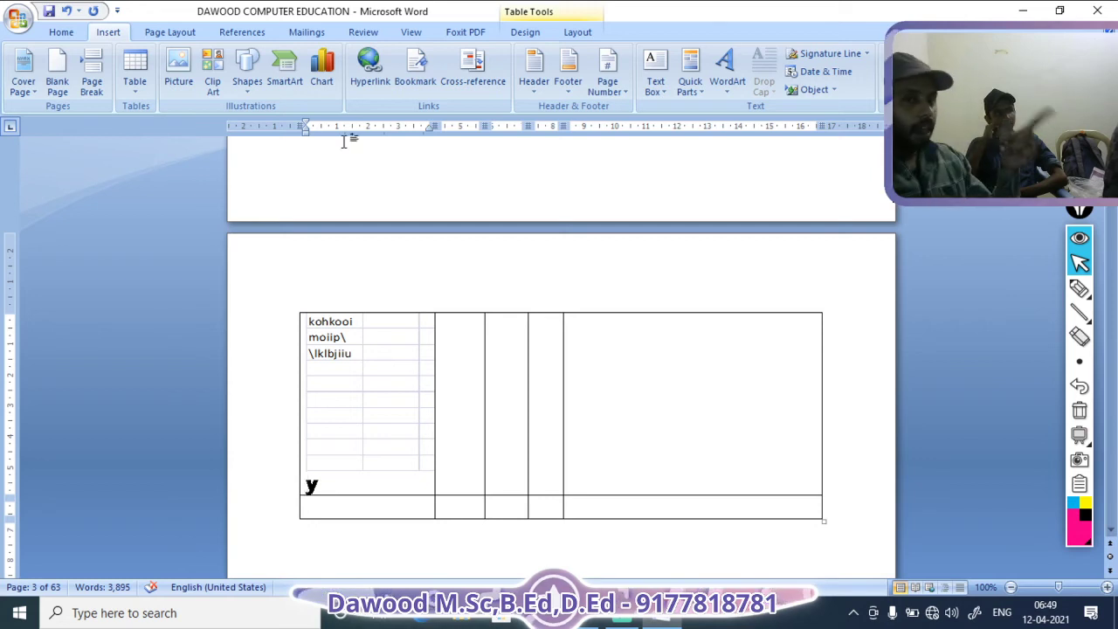
pyautogui.click(138, 87)
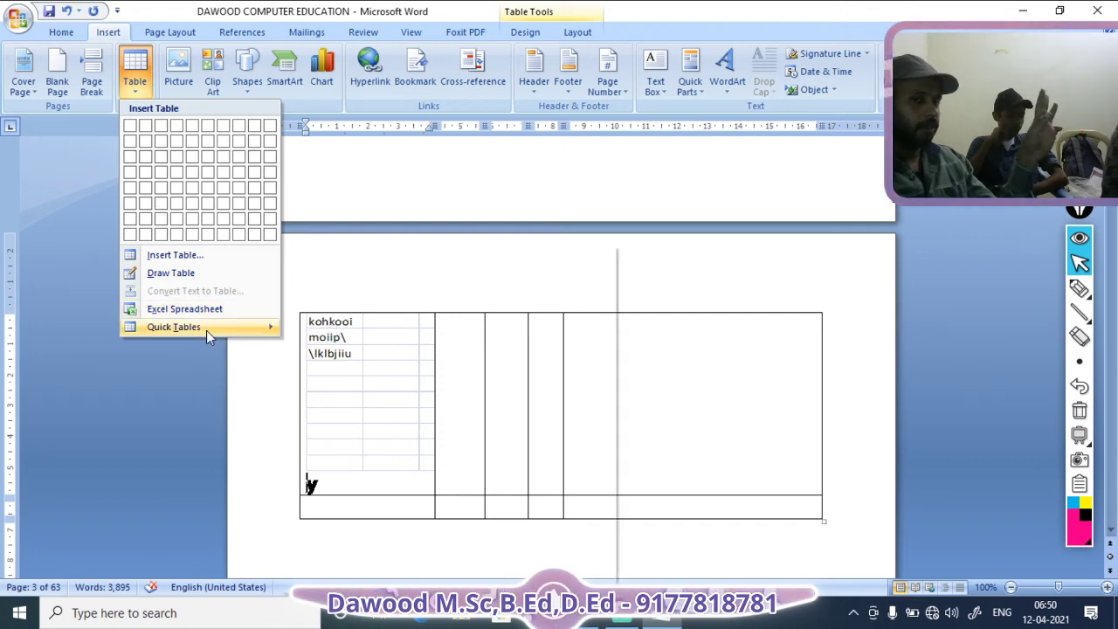
pyautogui.moveTo(206, 330)
pyautogui.click(725, 350)
# Step: Add three blank lines below the table that holds the embedded spreadsheet
pyautogui.scroll(-6, 698, 341)
pyautogui.click(689, 345)
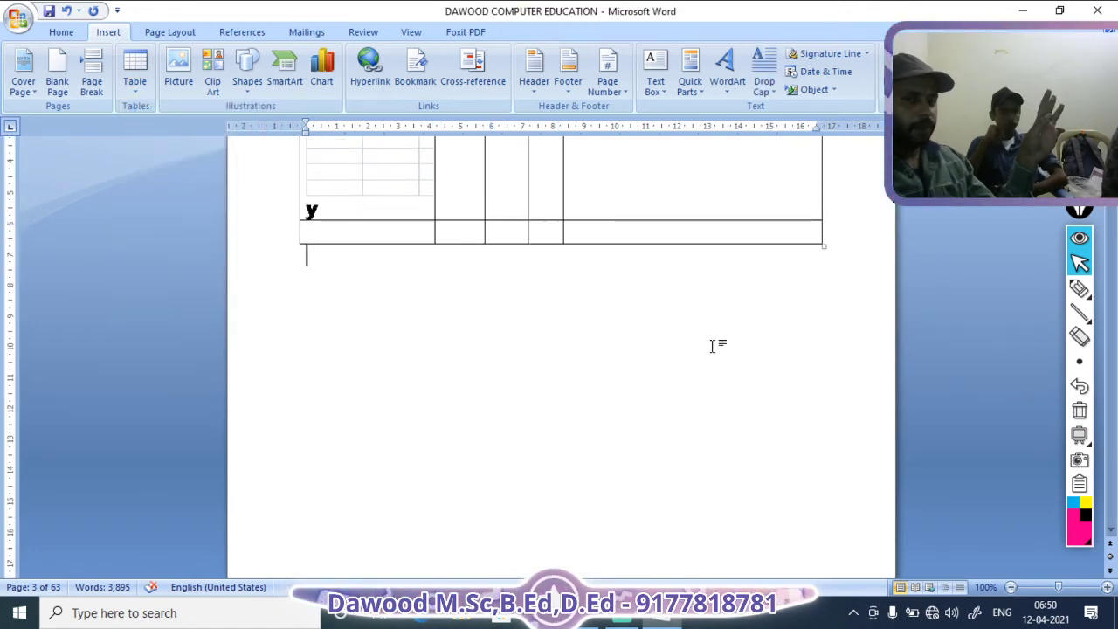
pyautogui.press('Return')
pyautogui.press('Return')
pyautogui.press('Return')
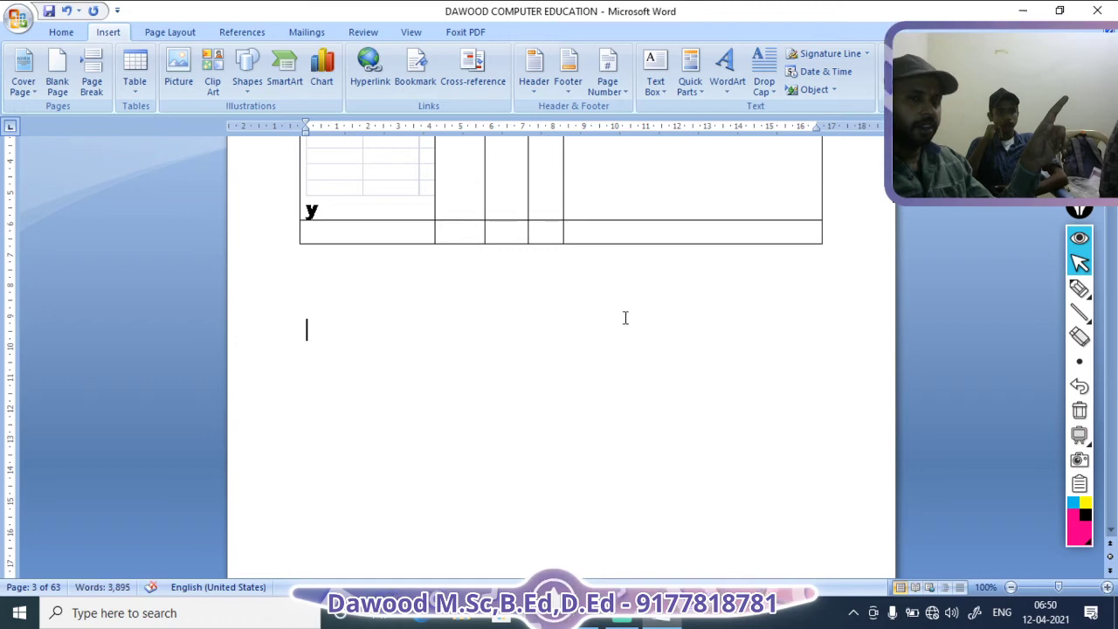
# Step: Insert the December calendar quick table on the blank line below the spreadsheet table
pyautogui.click(133, 84)
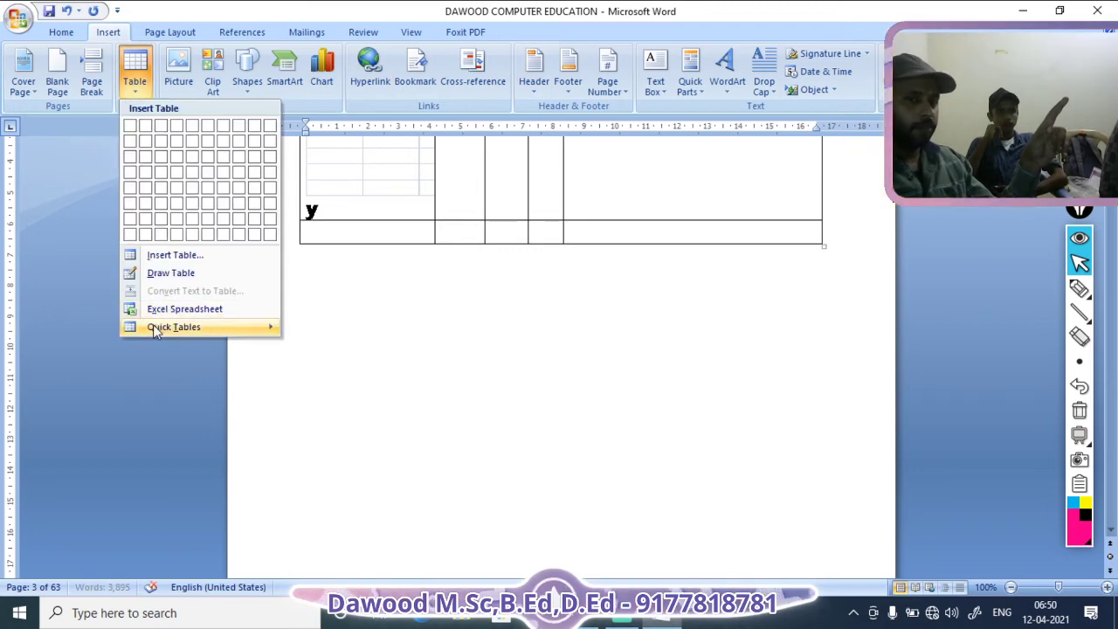
pyautogui.moveTo(188, 329)
pyautogui.click(390, 343)
pyautogui.scroll(-2, 502, 365)
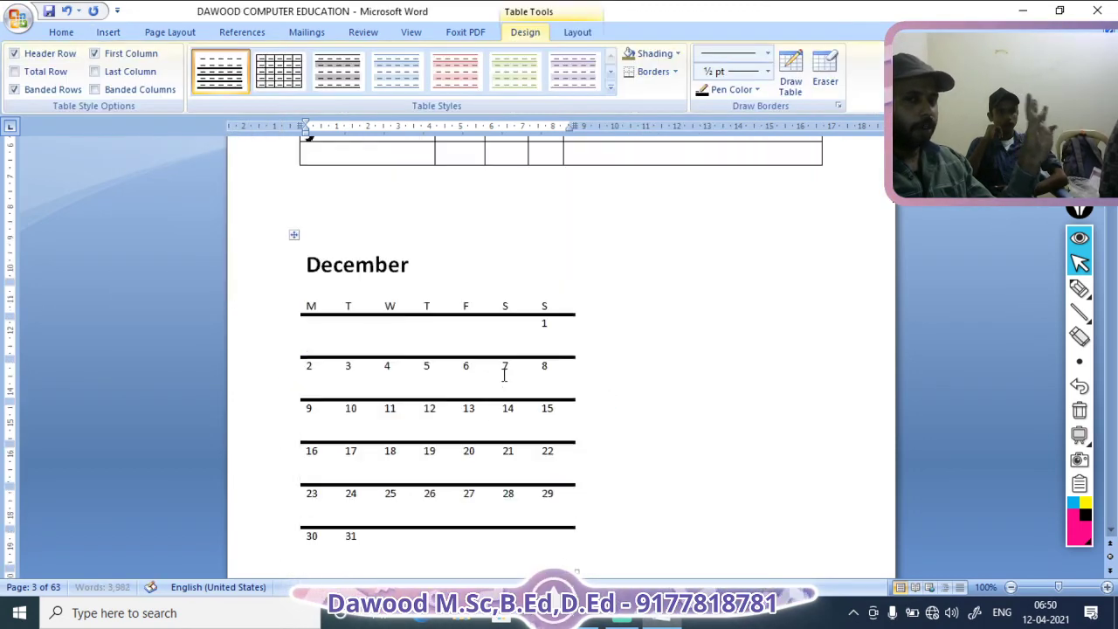
pyautogui.moveTo(382, 311); pyautogui.dragTo(399, 312)
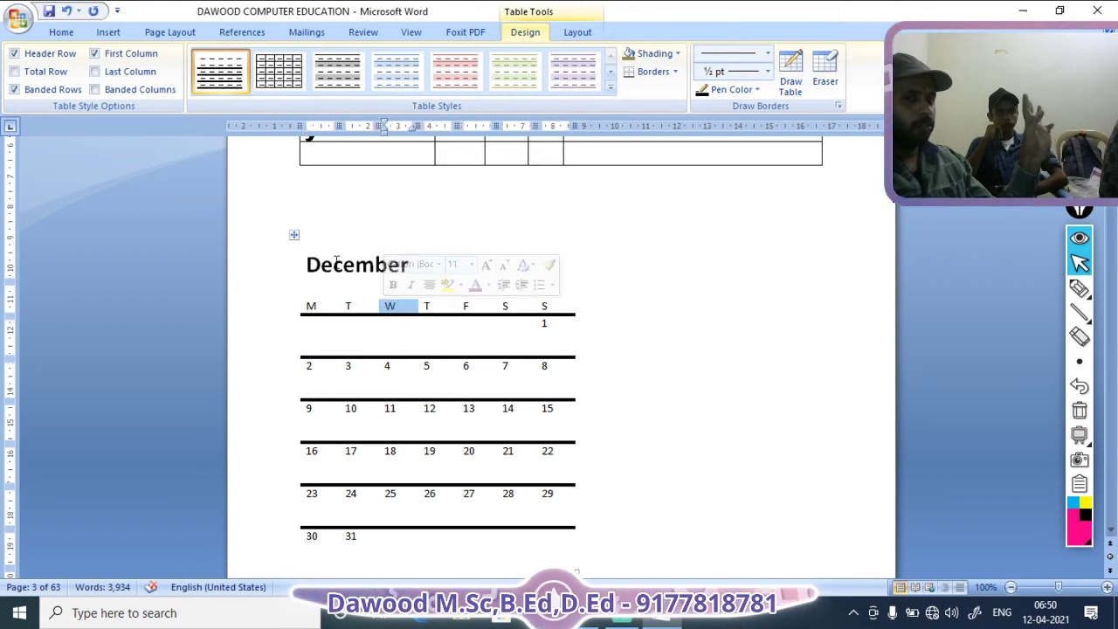
pyautogui.scroll(-3, 497, 392)
pyautogui.scroll(4, 498, 391)
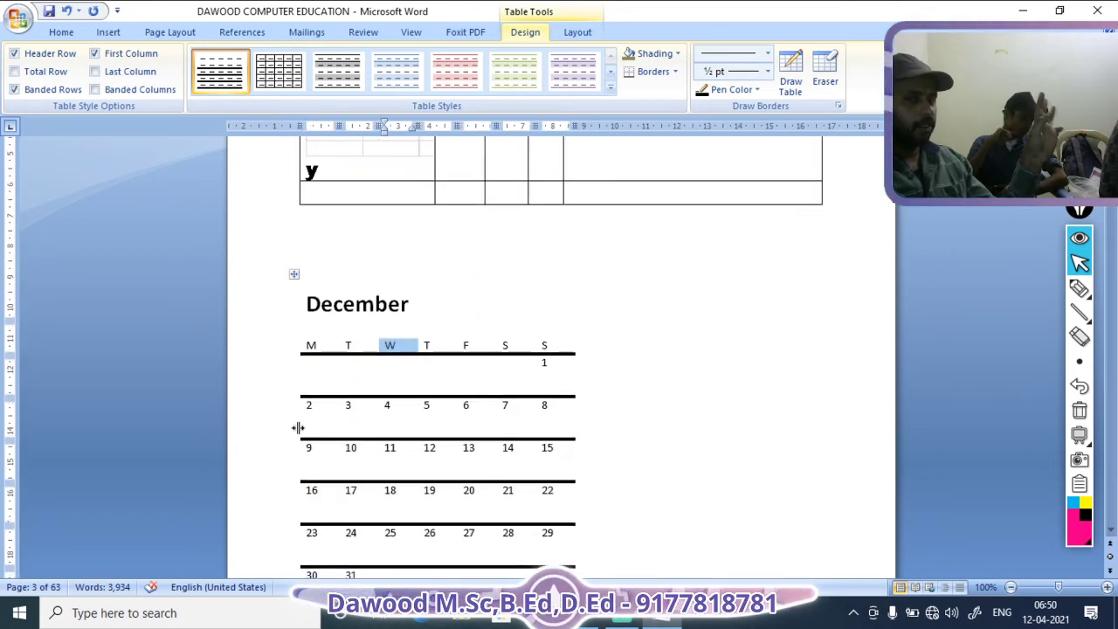
pyautogui.scroll(-1, 368, 421)
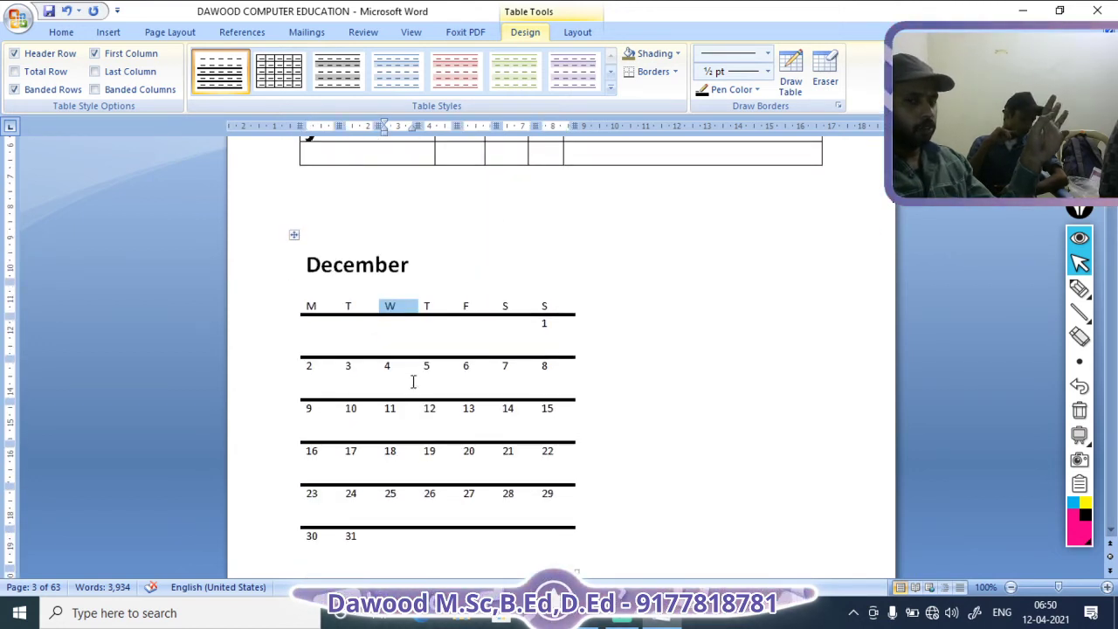
pyautogui.moveTo(424, 367); pyautogui.dragTo(450, 369)
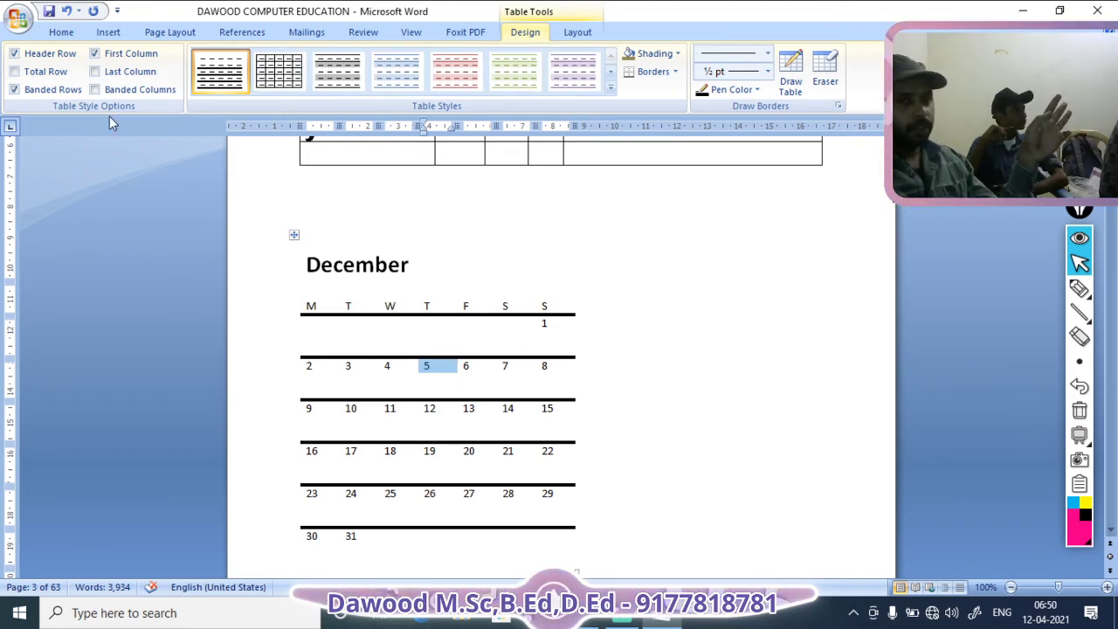
pyautogui.click(107, 32)
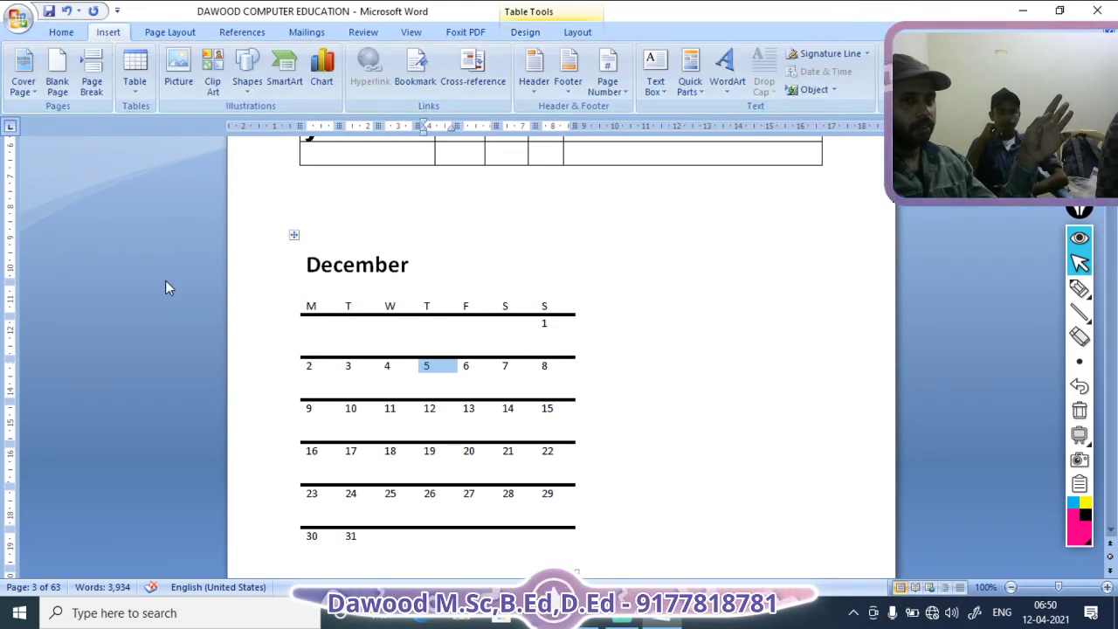
pyautogui.click(134, 74)
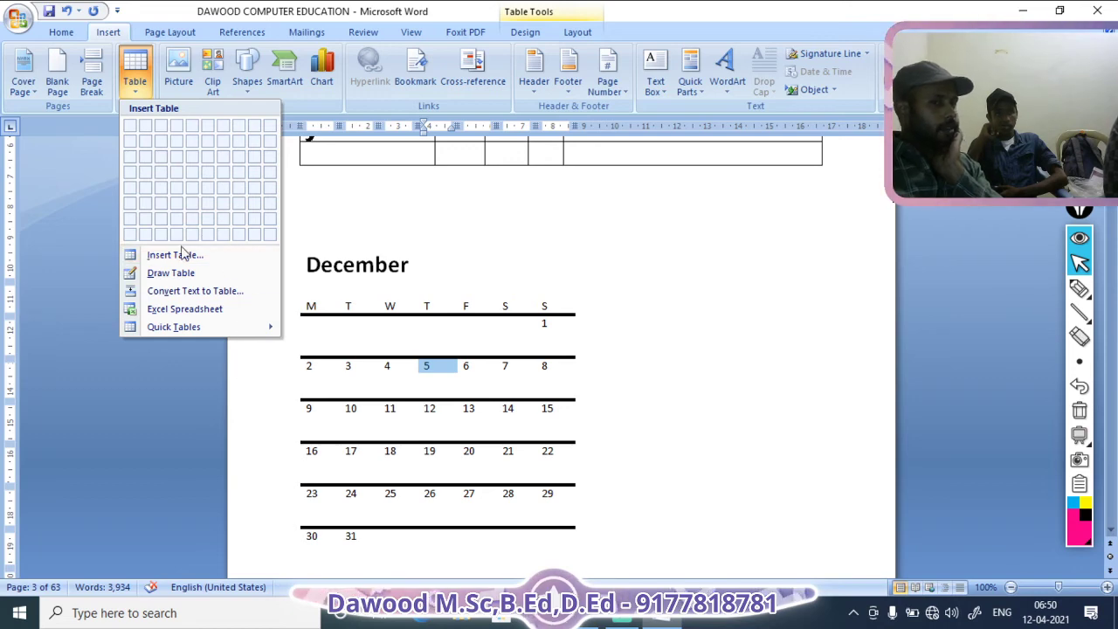
pyautogui.click(171, 32)
pyautogui.click(108, 32)
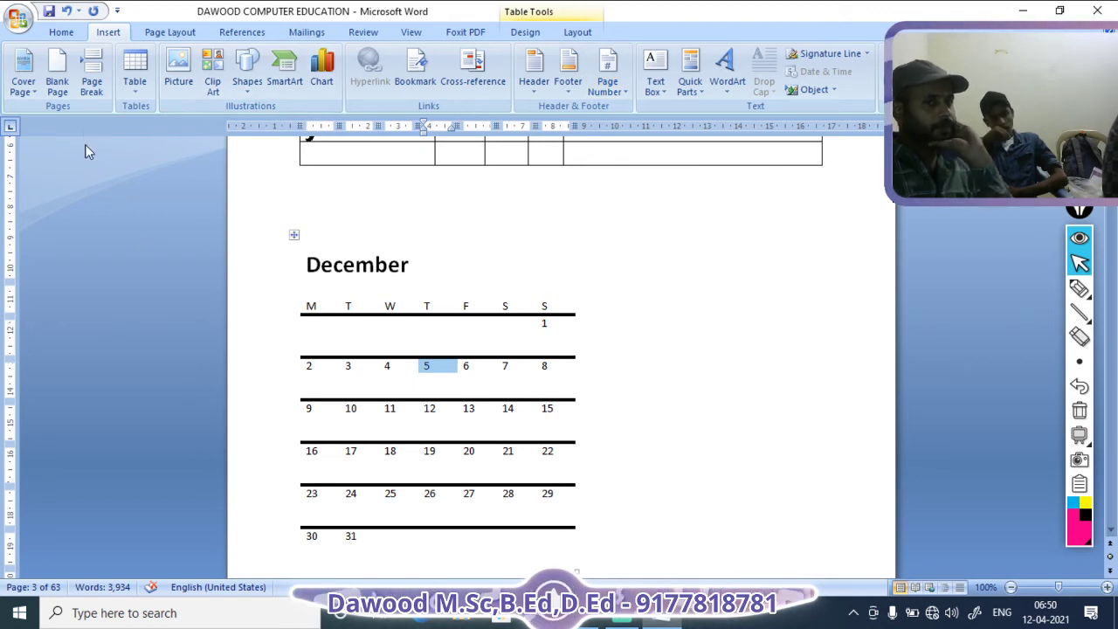
pyautogui.click(63, 33)
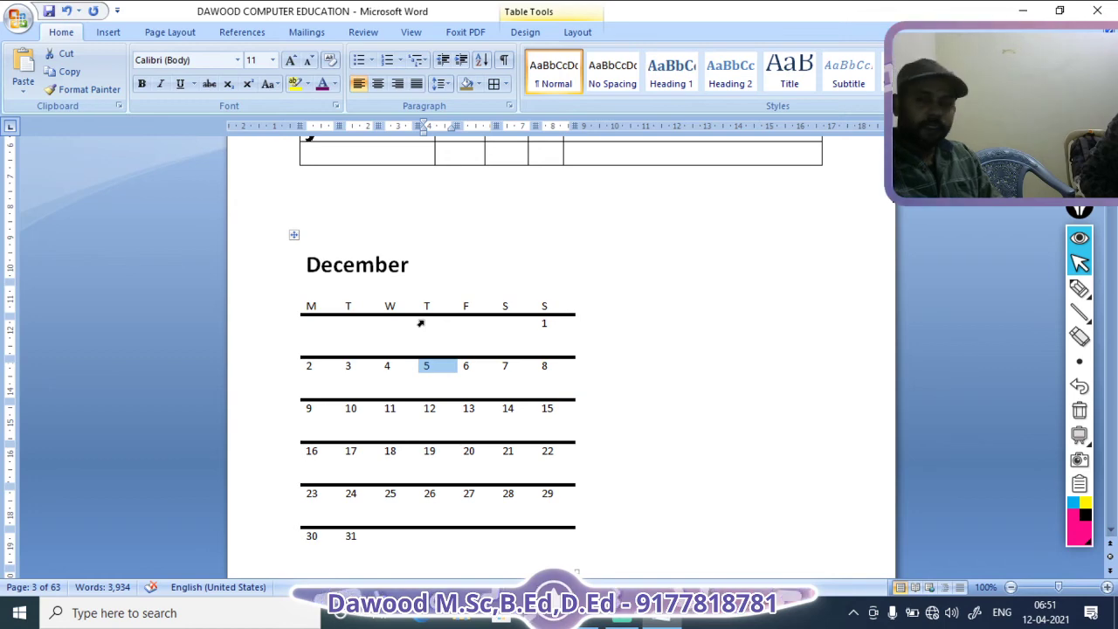
# Step: Step forward cell by cell through the student table, from the first student's Name cell to the fourth student's Class cell
pyautogui.scroll(4, 594, 288)
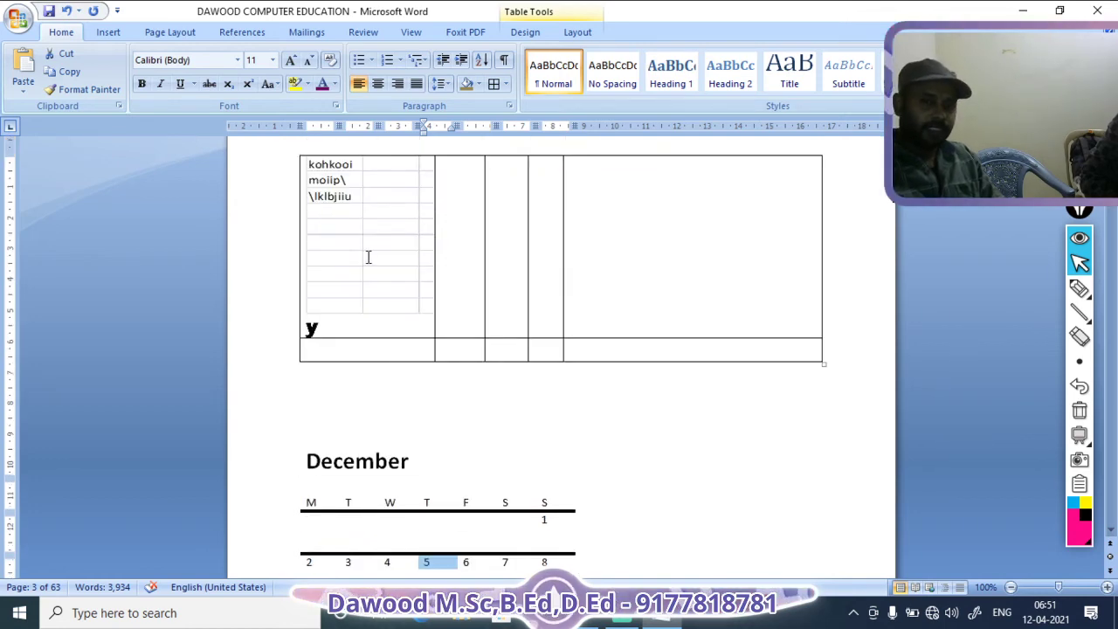
pyautogui.click(498, 234)
pyautogui.click(732, 330)
pyautogui.scroll(15, 722, 308)
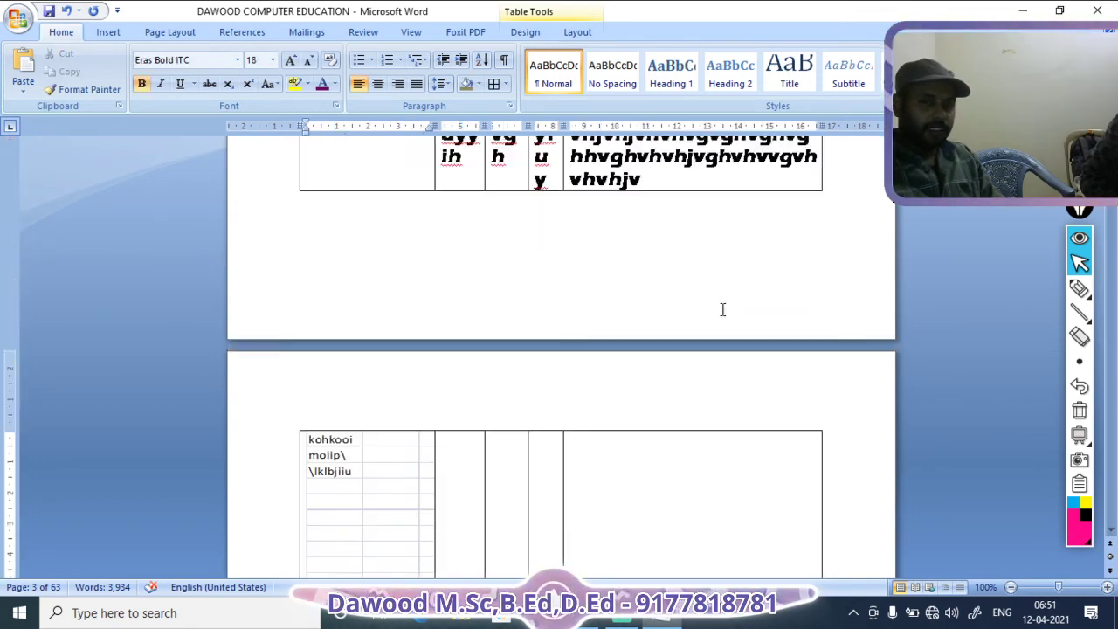
pyautogui.scroll(3, 714, 315)
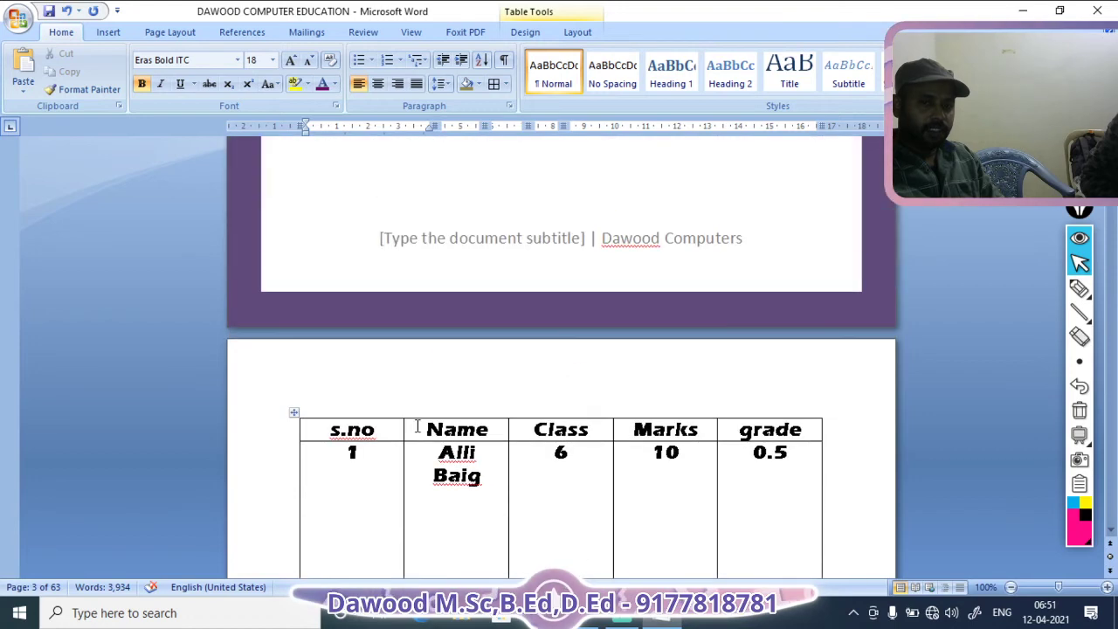
pyautogui.click(502, 524)
pyautogui.scroll(-2, 706, 444)
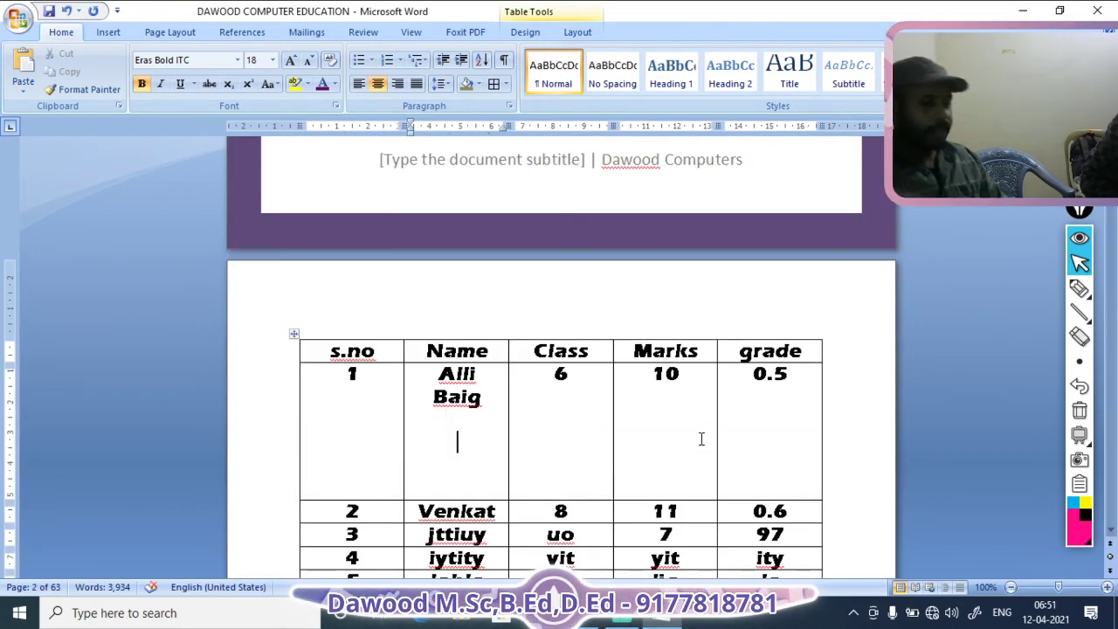
pyautogui.press('Tab')
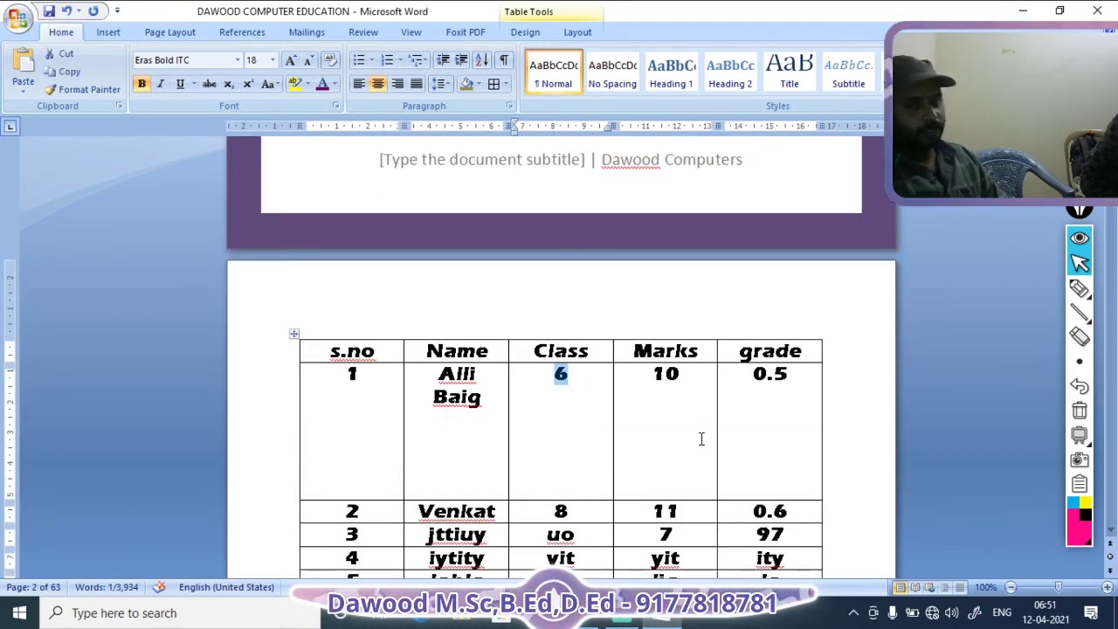
pyautogui.click(487, 450)
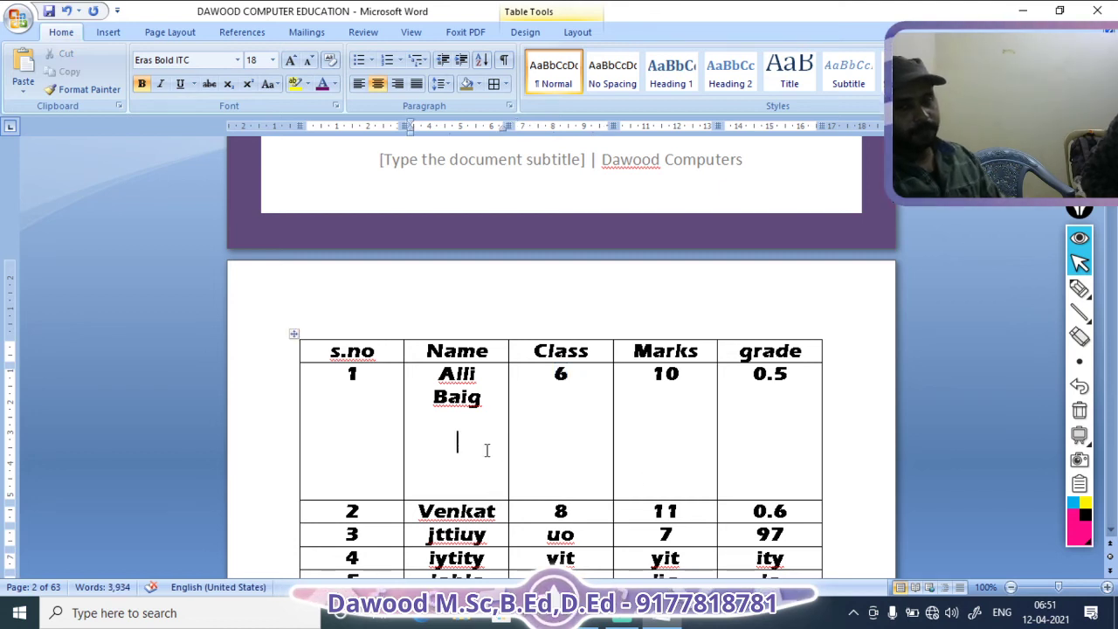
pyautogui.press('Tab')
pyautogui.press('Tab')
pyautogui.press('Tab')
pyautogui.press('Tab')
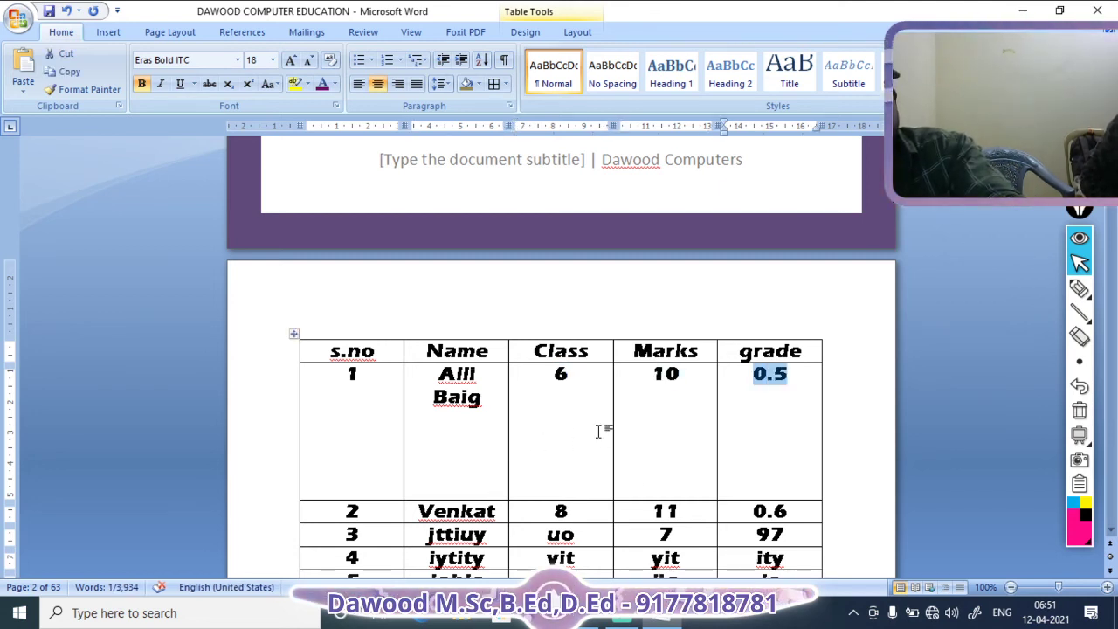
pyautogui.press('Tab')
pyautogui.press('Tab')
pyautogui.press('Tab')
pyautogui.press('Tab')
pyautogui.press('Tab')
pyautogui.press('Tab')
pyautogui.press('Tab')
pyautogui.press('Tab')
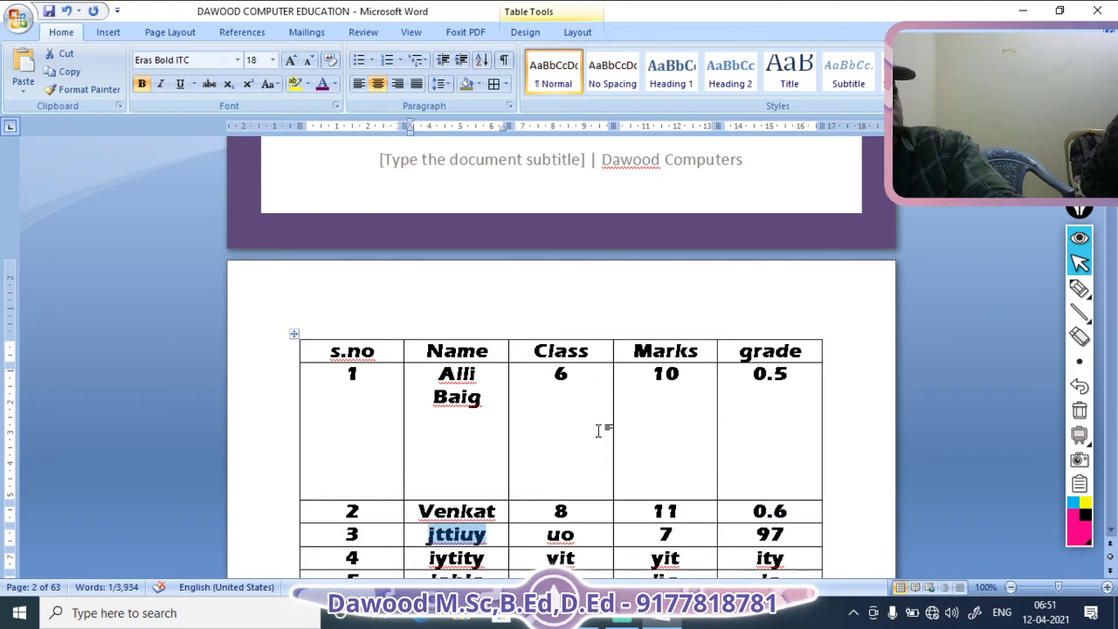
pyautogui.press('Tab')
pyautogui.press('Tab')
pyautogui.press('Tab')
pyautogui.scroll(-3, 589, 419)
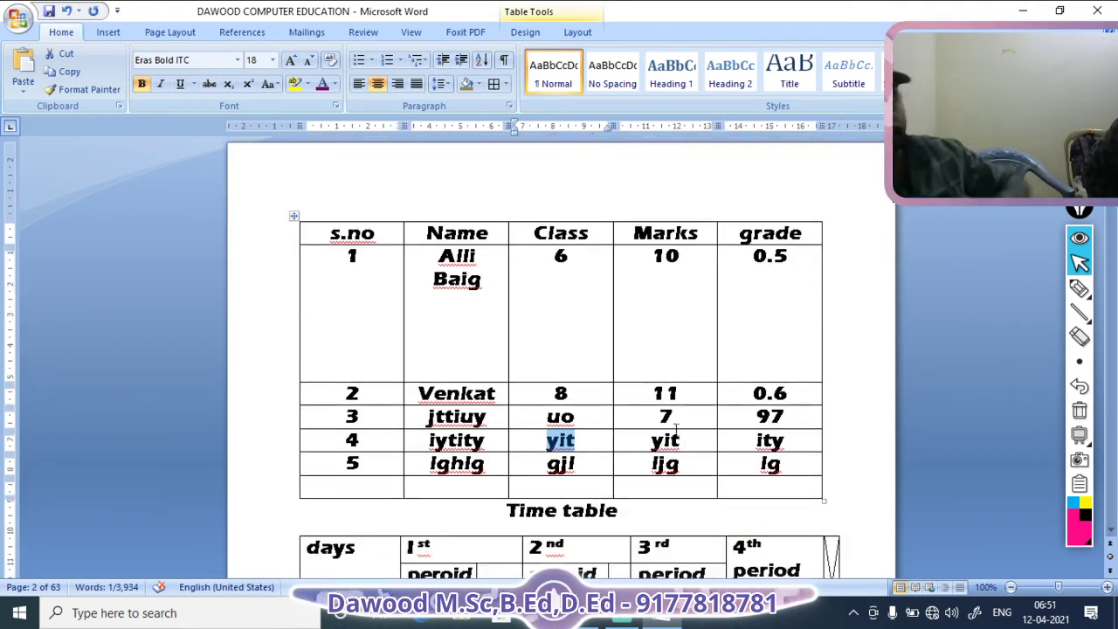
# Step: Step backward cell by cell in the student table, from the first student's Class cell to the grade header
pyautogui.click(563, 316)
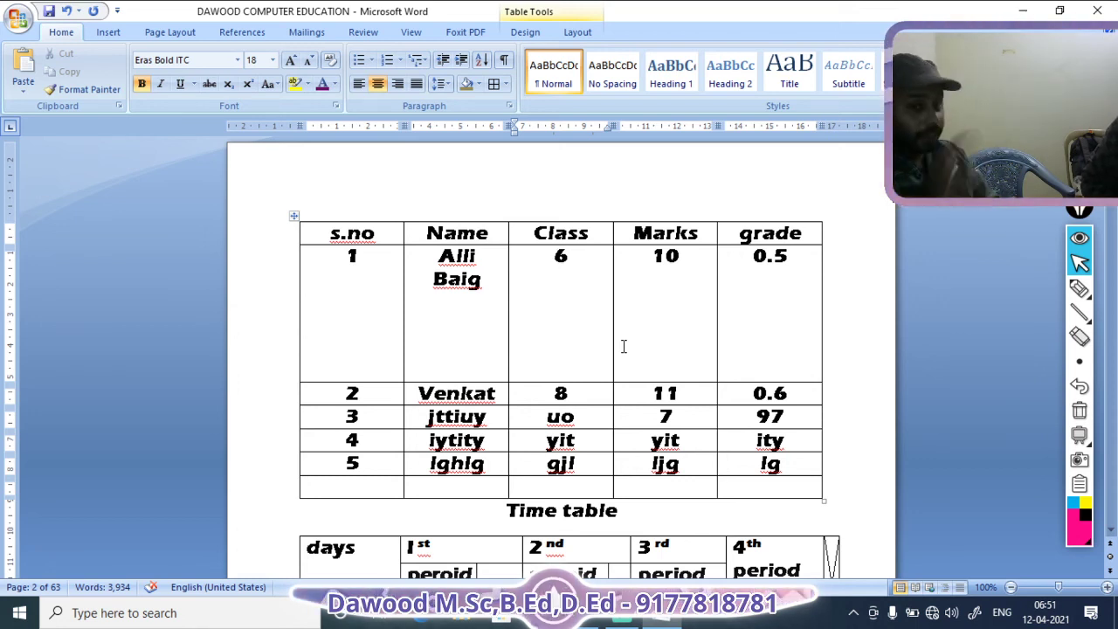
pyautogui.hotkey('shift', 'Tab')
pyautogui.hotkey('shift', 'Tab')
pyautogui.hotkey('shift', 'Tab')
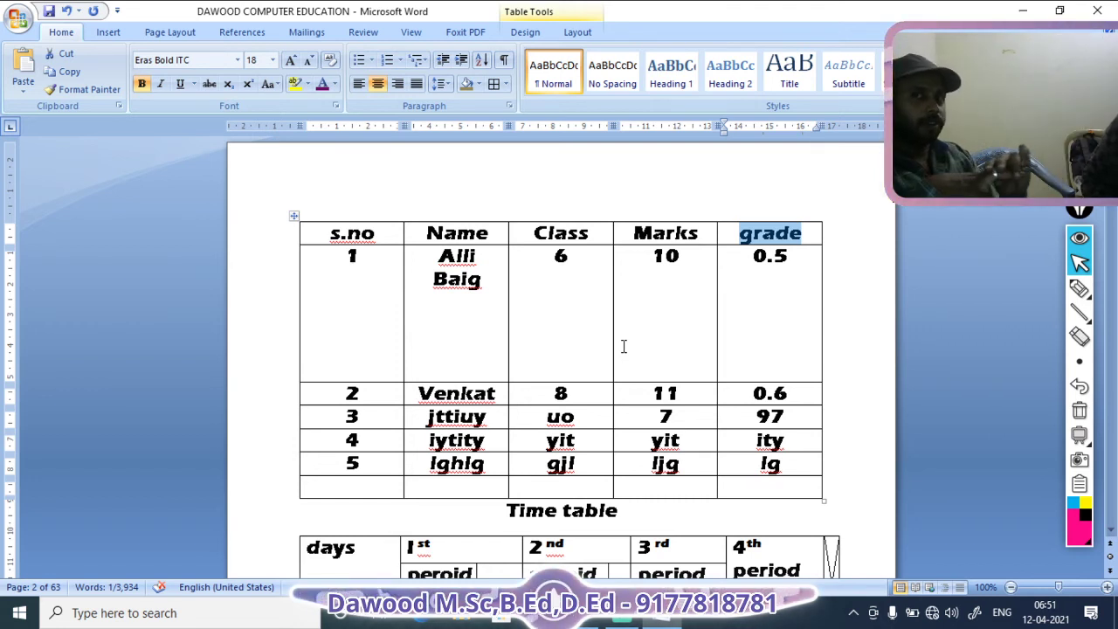
# Step: Add five more blank rows at the end of the student table, above the Time table heading
pyautogui.scroll(15, 624, 347)
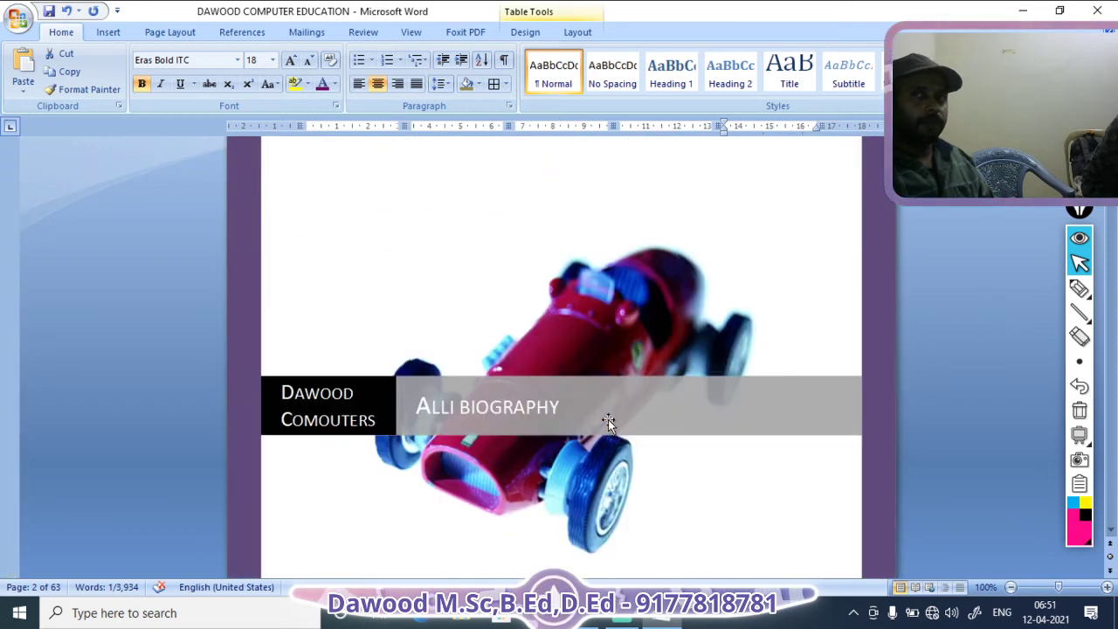
pyautogui.scroll(-12, 609, 423)
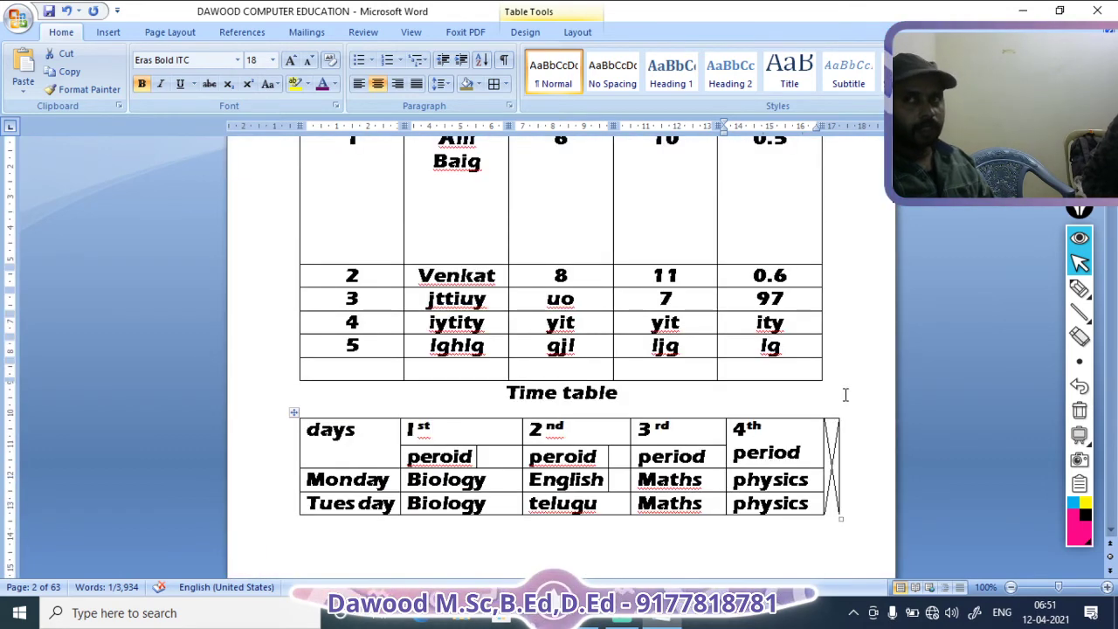
pyautogui.click(826, 373)
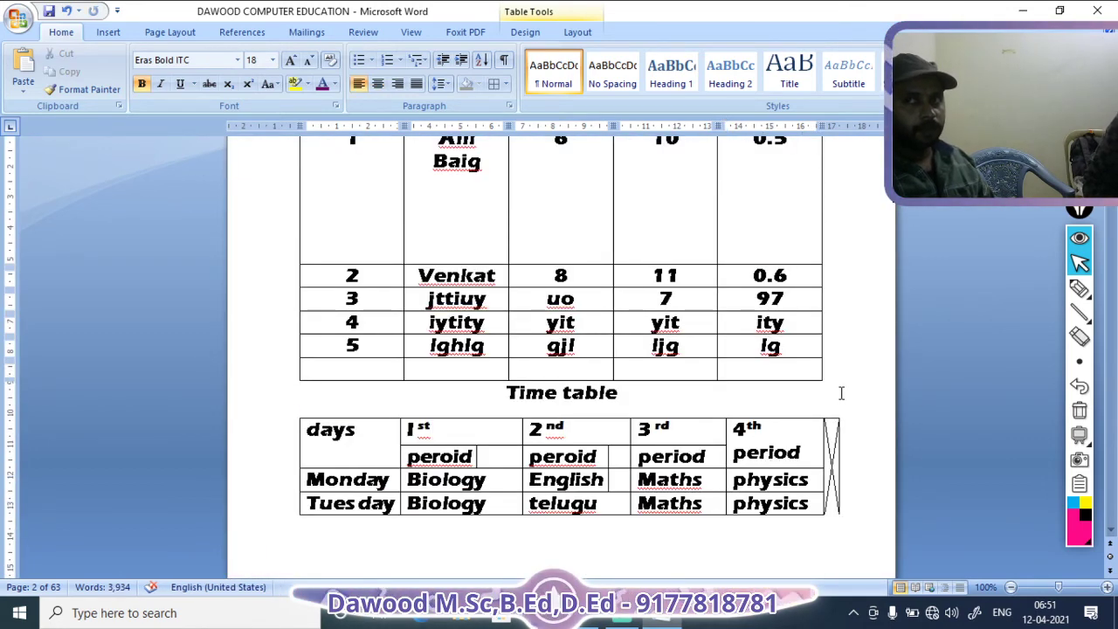
pyautogui.press('Return')
pyautogui.press('Tab')
pyautogui.press('Tab')
pyautogui.press('Tab')
pyautogui.press('Tab')
pyautogui.press('Tab')
pyautogui.press('Tab')
pyautogui.press('Tab')
pyautogui.press('Tab')
pyautogui.press('Tab')
pyautogui.press('Tab')
pyautogui.press('Tab')
pyautogui.press('Tab')
pyautogui.press('Tab')
pyautogui.press('Tab')
pyautogui.press('Tab')
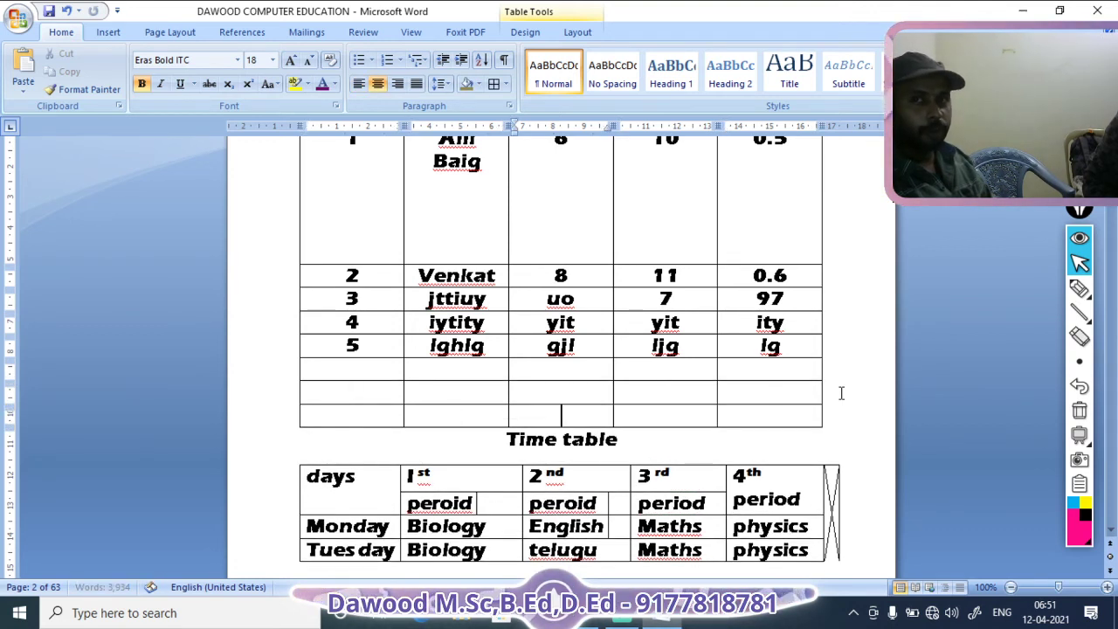
pyautogui.press('Tab')
pyautogui.press('Tab')
pyautogui.press('Tab')
pyautogui.press('Tab')
pyautogui.press('Tab')
pyautogui.press('Tab')
pyautogui.press('Tab')
pyautogui.press('Tab')
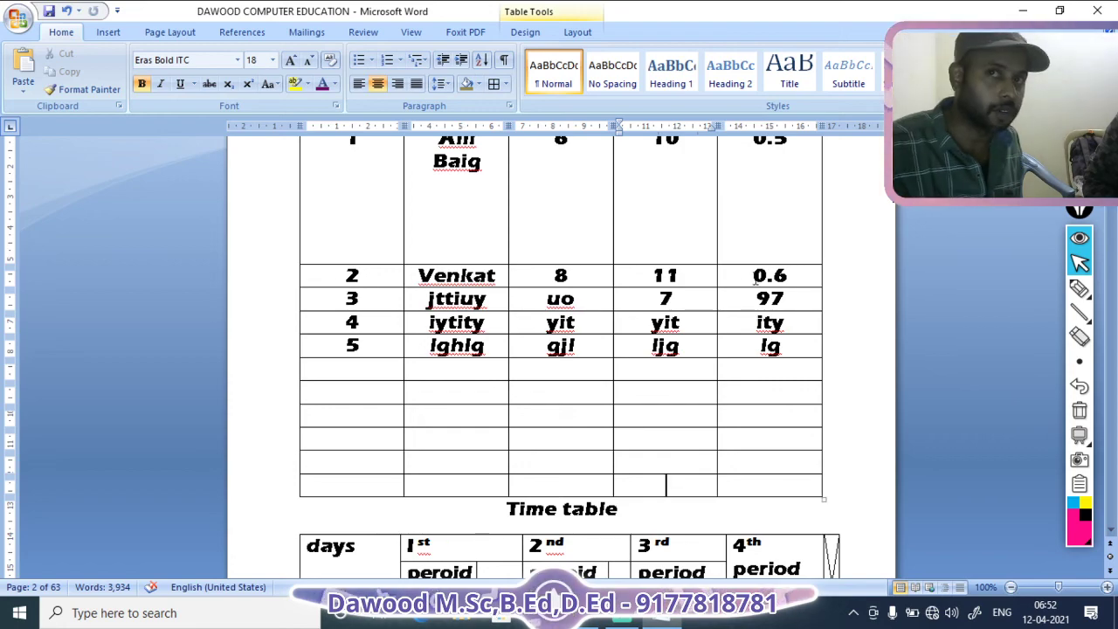
# Step: Convert the student table's rows below the header from text to a 5-column table, with automatic fixed column width and text separated at paragraphs
pyautogui.click(769, 367)
pyautogui.scroll(15, 682, 402)
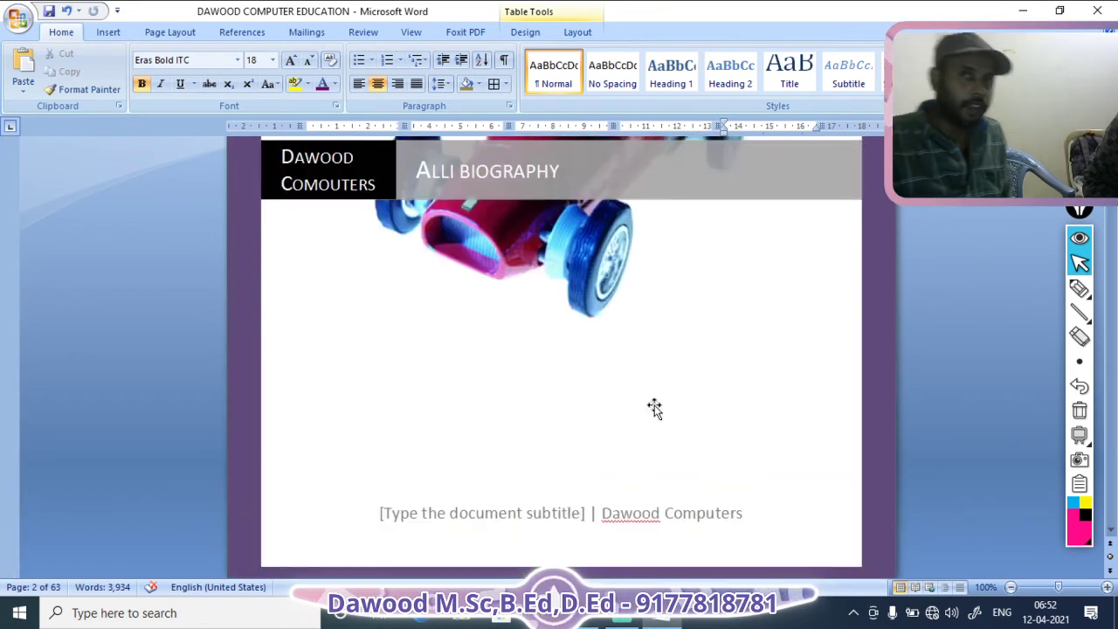
pyautogui.scroll(-20, 646, 395)
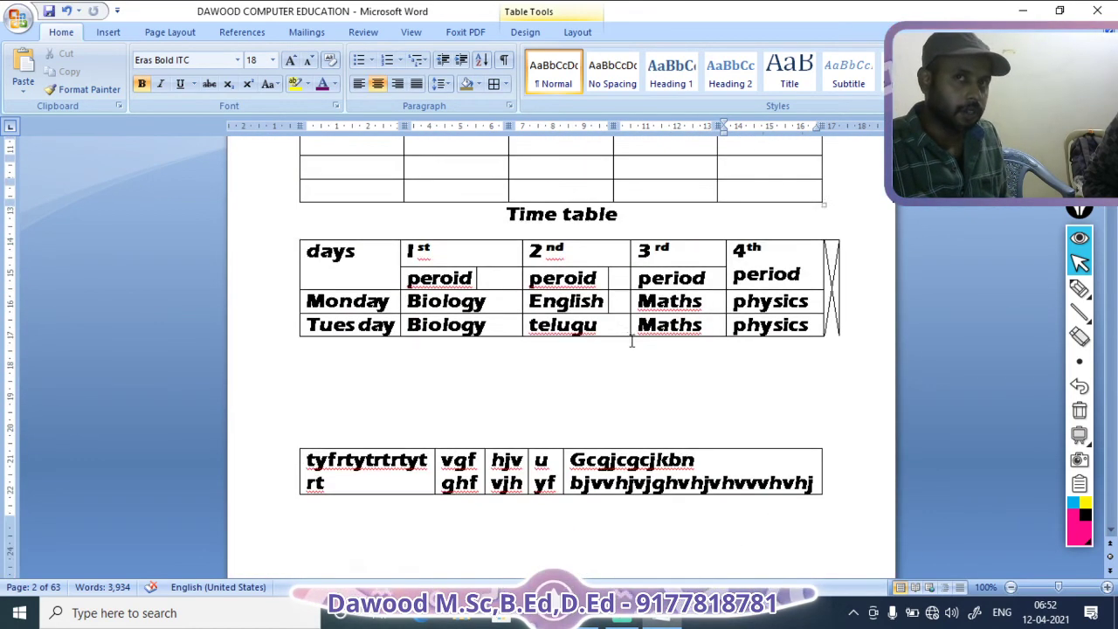
pyautogui.scroll(8, 635, 333)
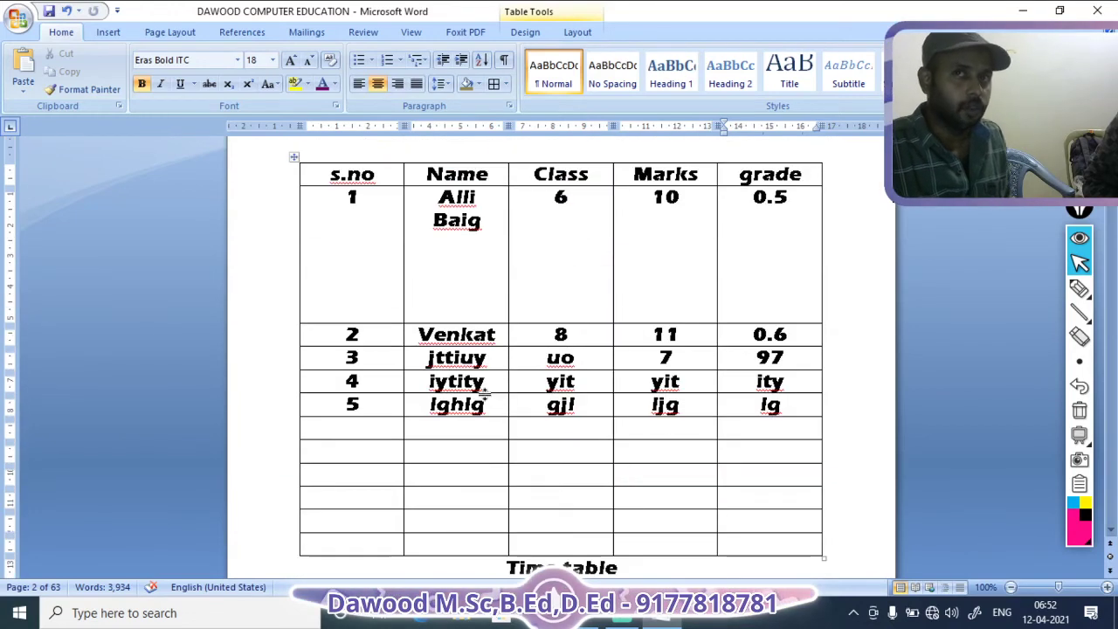
pyautogui.scroll(3, 502, 366)
pyautogui.moveTo(242, 274)
pyautogui.mouseDown()
pyautogui.moveTo(274, 564)
pyautogui.moveTo(289, 537)
pyautogui.moveTo(309, 532)
pyautogui.moveTo(793, 527)
pyautogui.mouseUp()
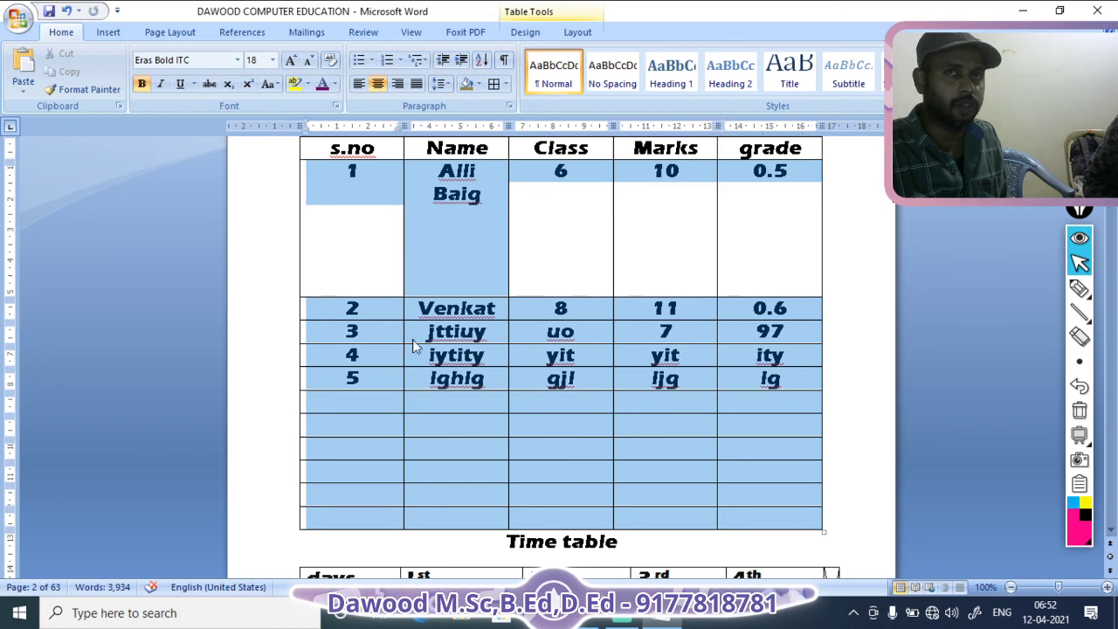
pyautogui.click(109, 33)
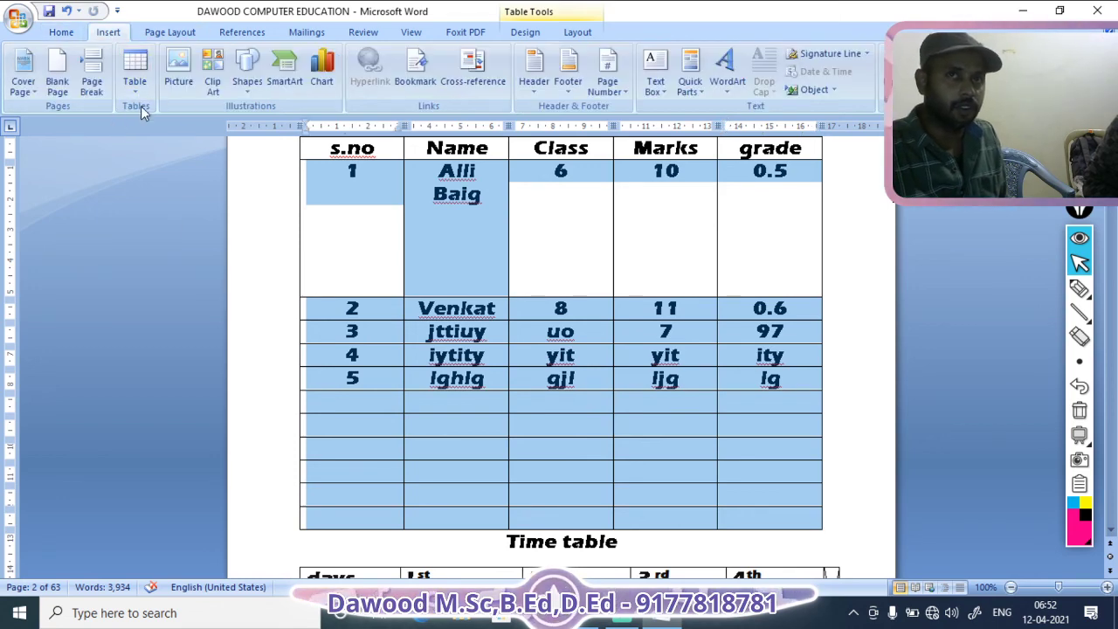
pyautogui.click(134, 77)
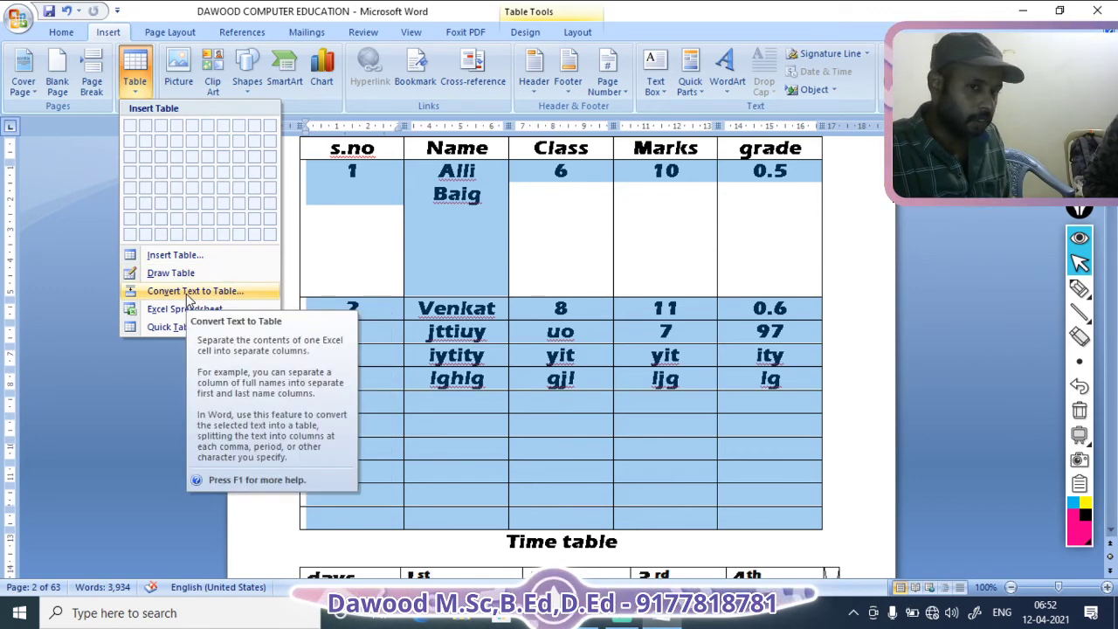
pyautogui.click(188, 293)
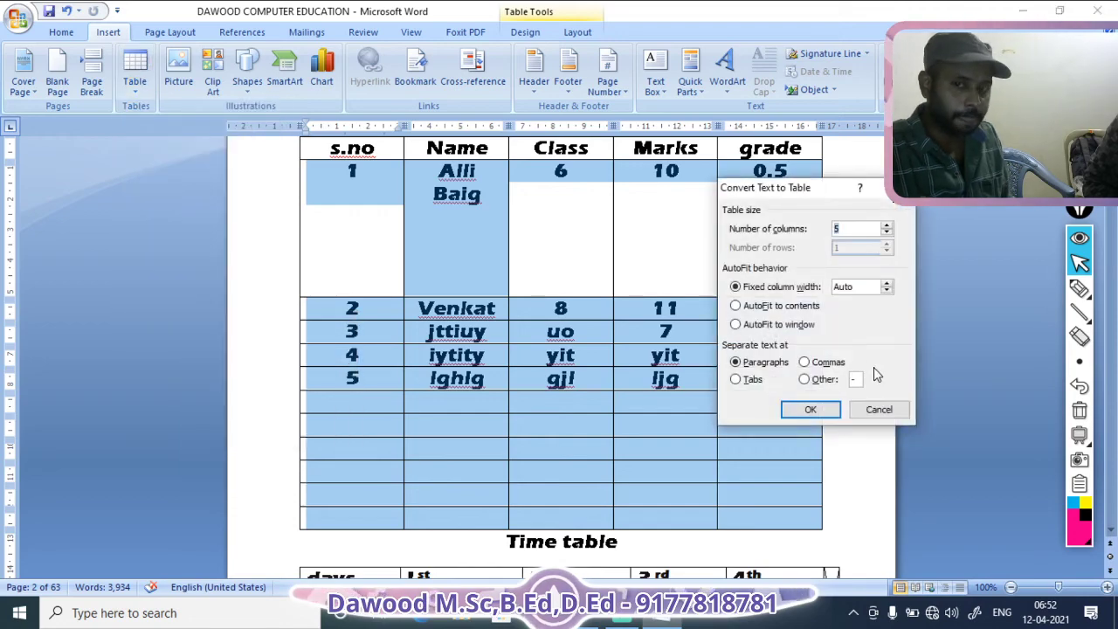
pyautogui.click(798, 409)
# Step: Look through the document from the cover page to the numbered question list on page 6
pyautogui.scroll(3, 673, 401)
pyautogui.scroll(15, 682, 388)
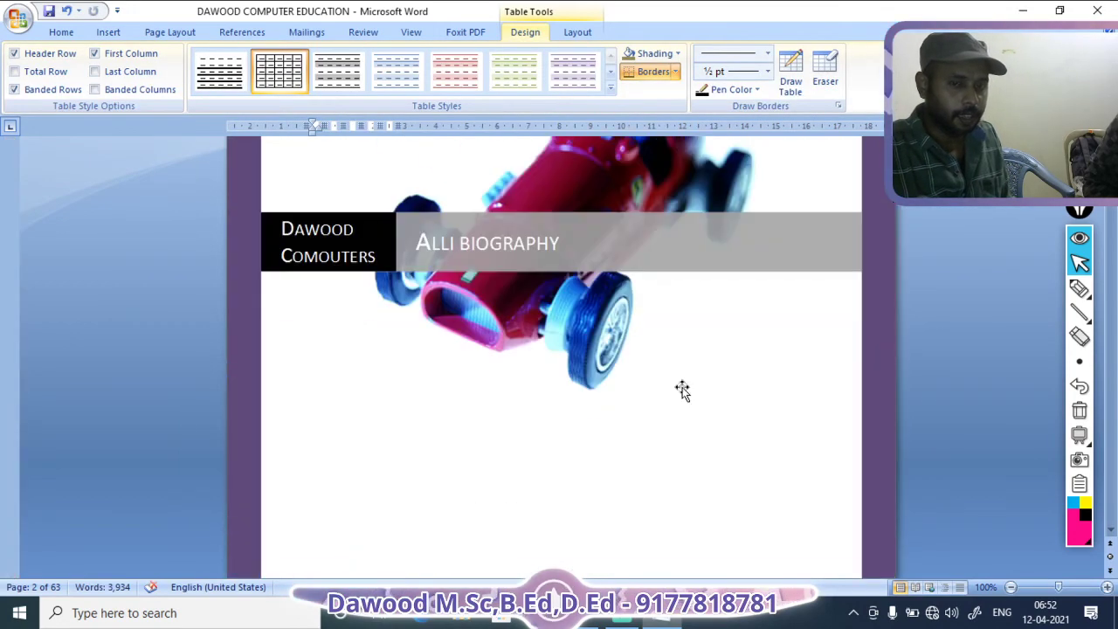
pyautogui.scroll(-20, 679, 384)
pyautogui.scroll(-20, 615, 296)
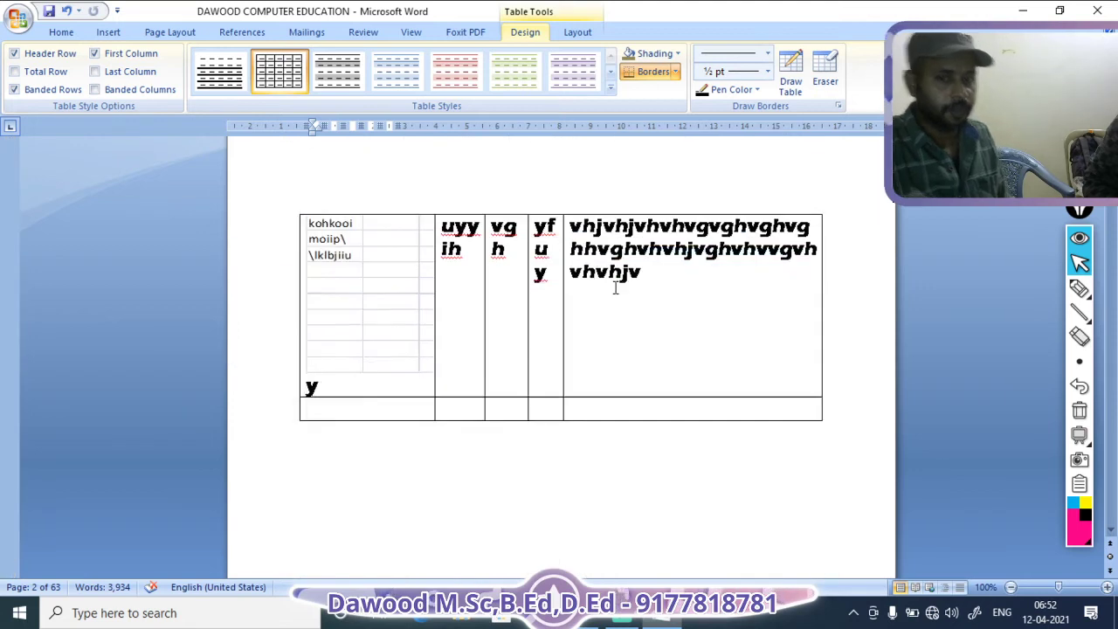
pyautogui.scroll(-8, 613, 320)
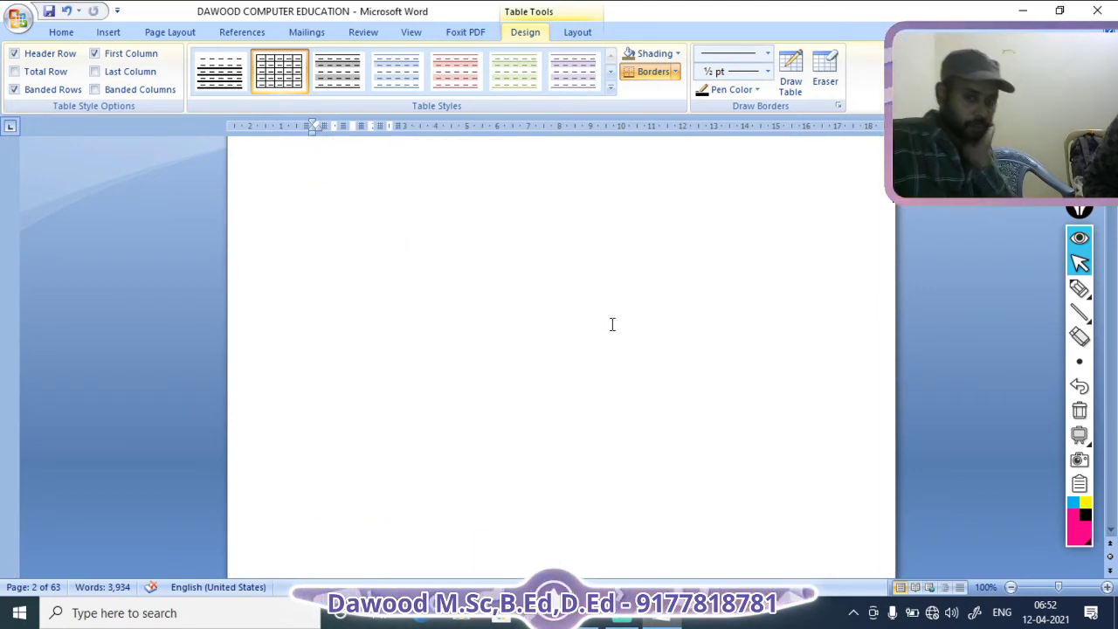
pyautogui.scroll(-5, 461, 337)
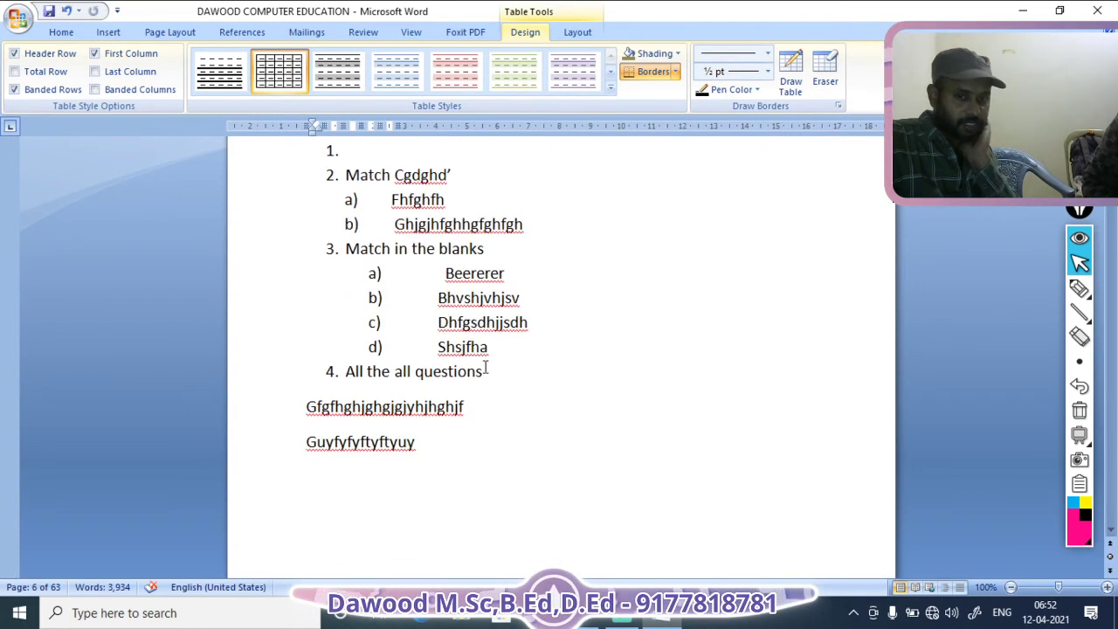
pyautogui.scroll(2, 282, 450)
pyautogui.moveTo(270, 282); pyautogui.dragTo(280, 463)
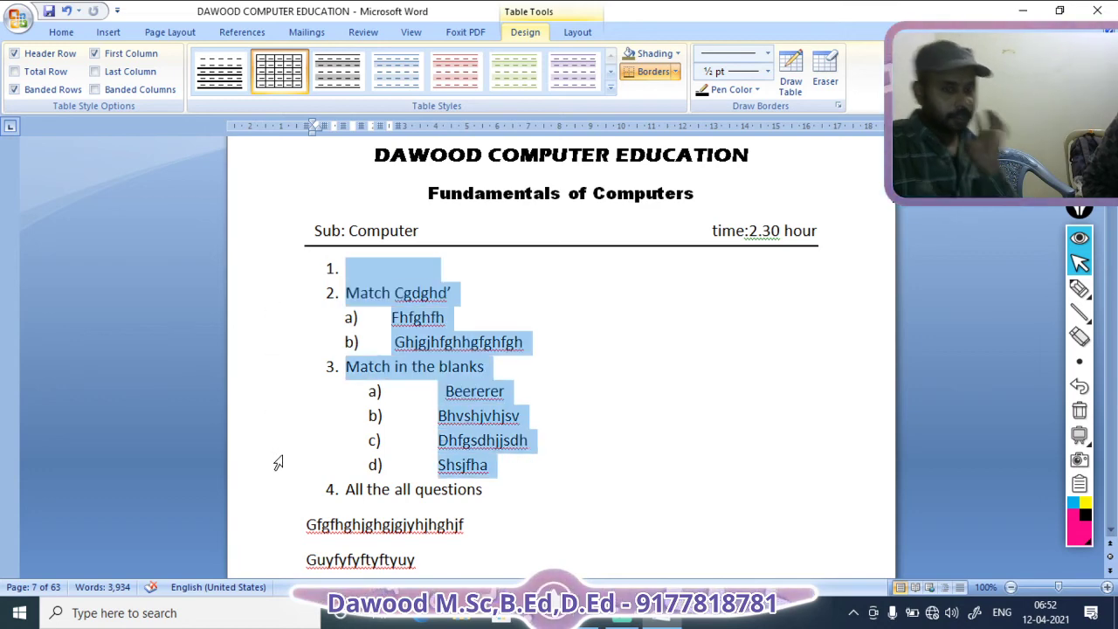
pyautogui.click(108, 32)
pyautogui.click(135, 87)
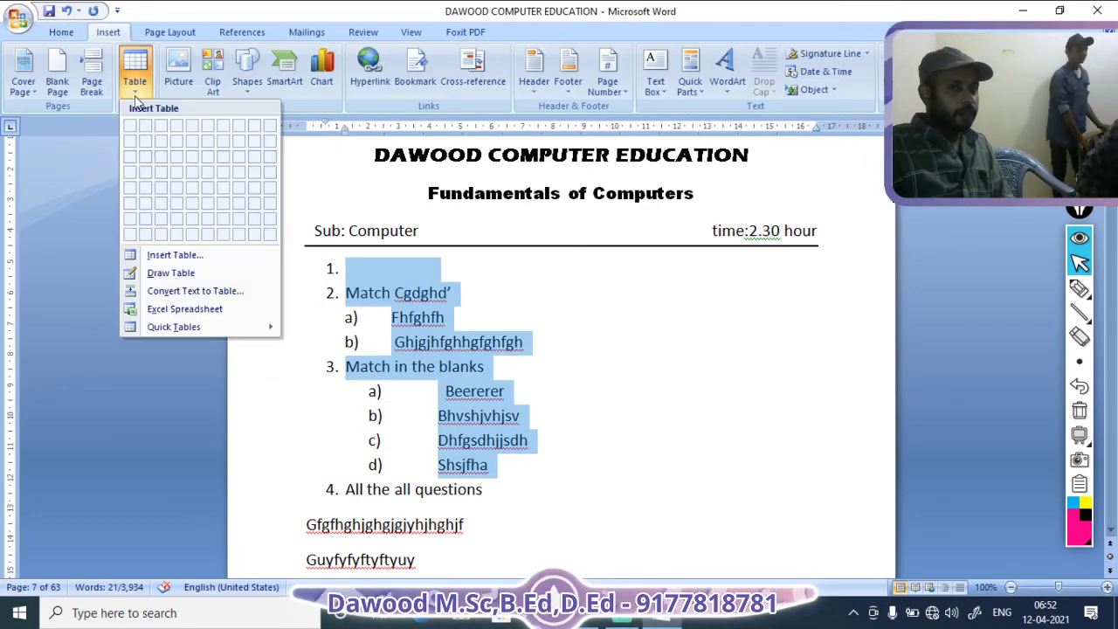
pyautogui.click(182, 295)
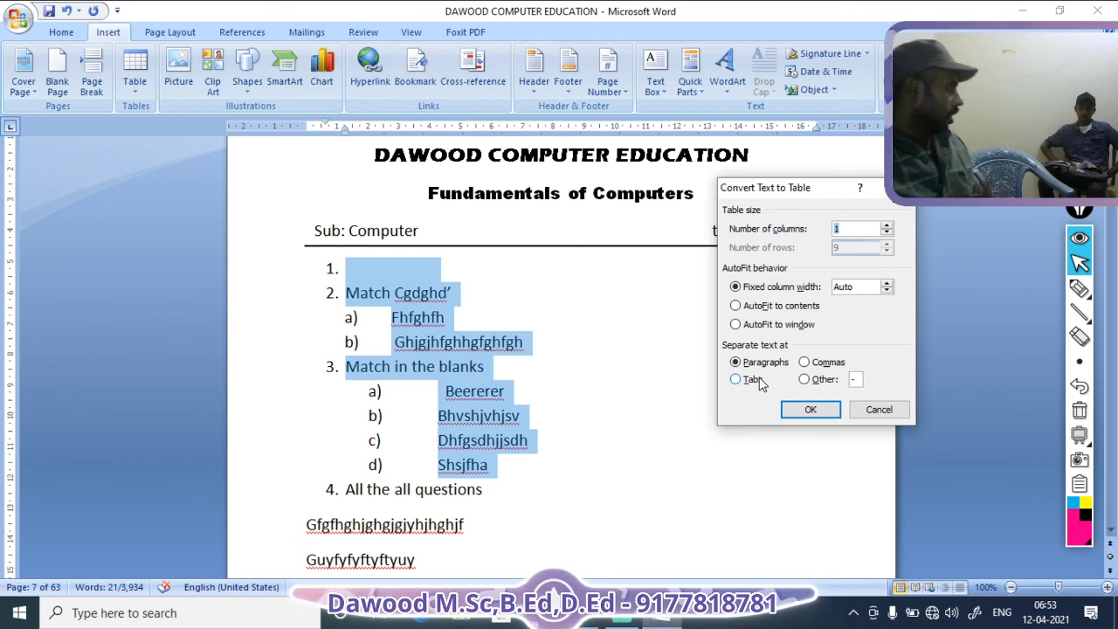
pyautogui.click(515, 339)
pyautogui.click(883, 189)
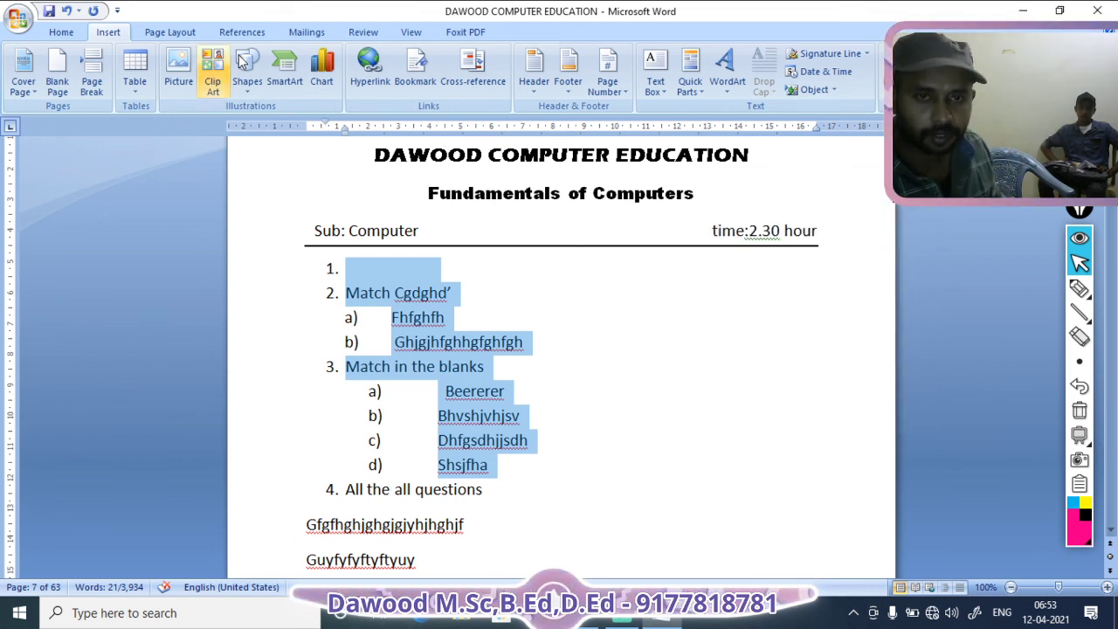
# Step: Place the cursor on the blank last page, page 63, and align its line to the left
pyautogui.click(55, 35)
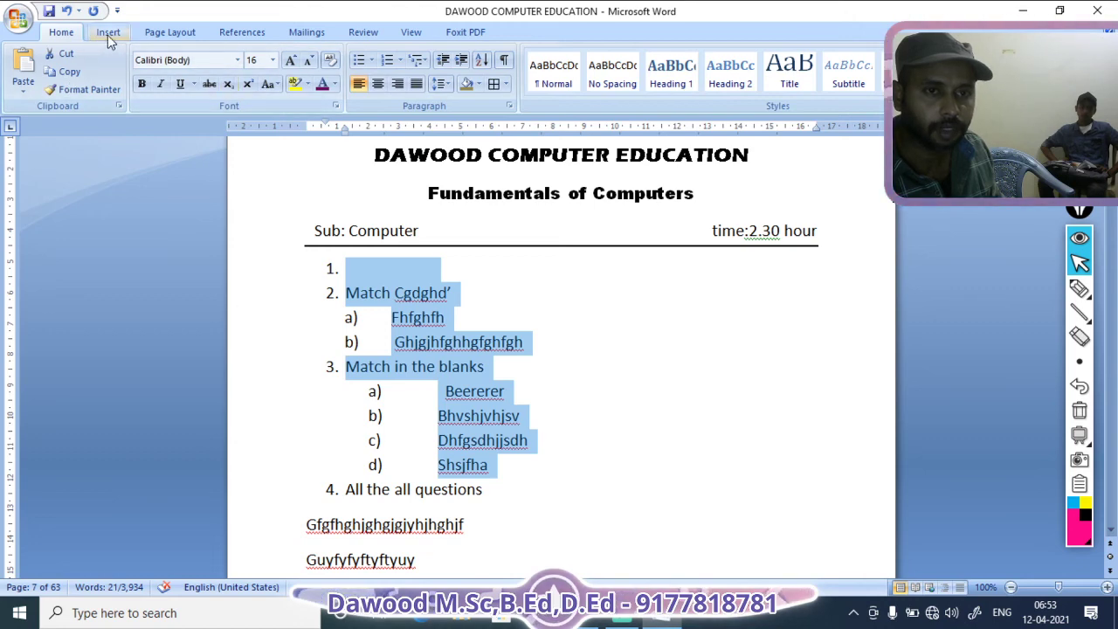
pyautogui.scroll(-15, 579, 364)
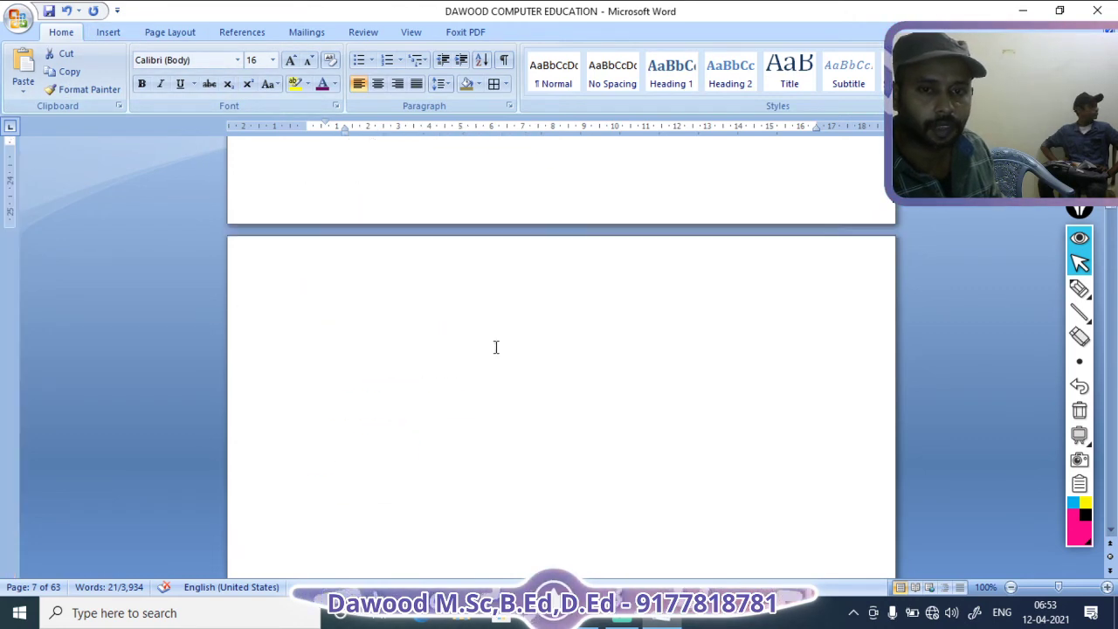
pyautogui.moveTo(1112, 214); pyautogui.dragTo(1110, 528)
pyautogui.click(533, 299)
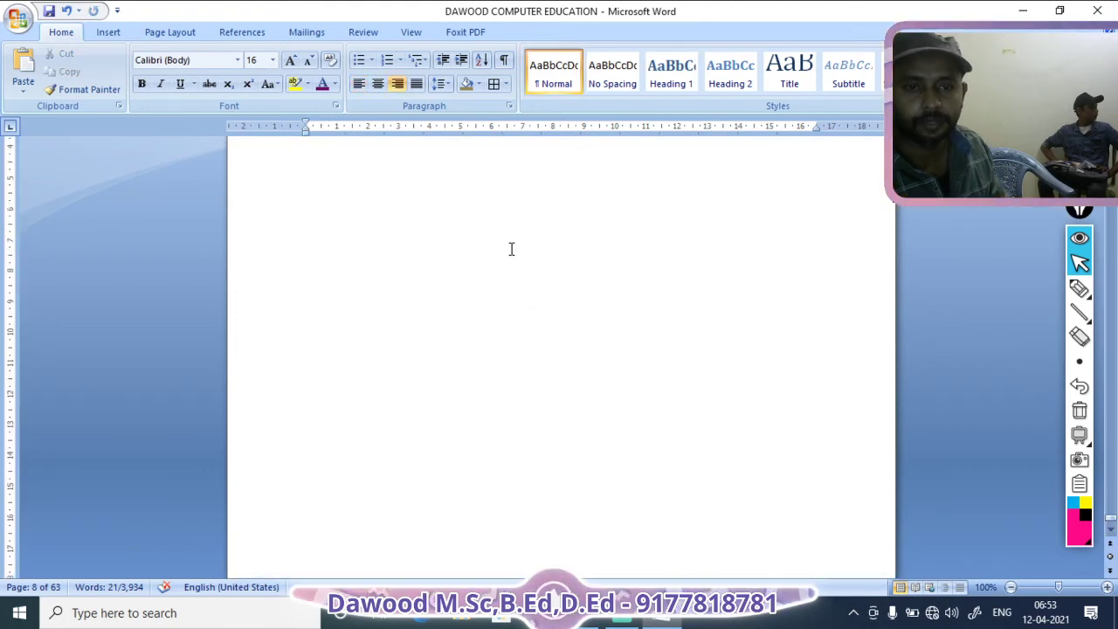
pyautogui.click(446, 207)
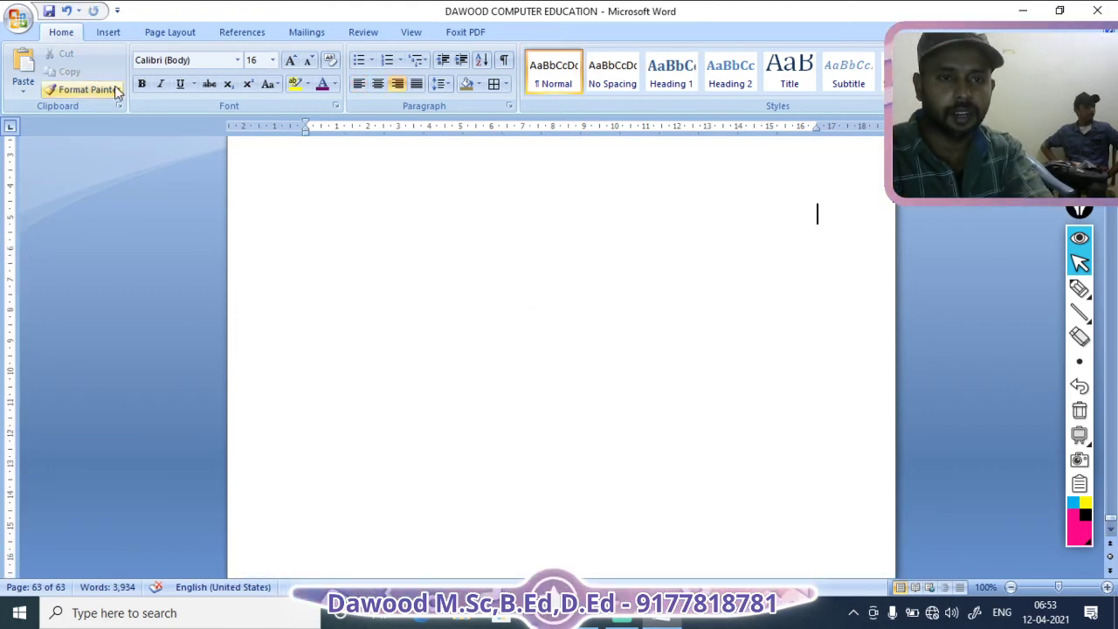
pyautogui.click(359, 83)
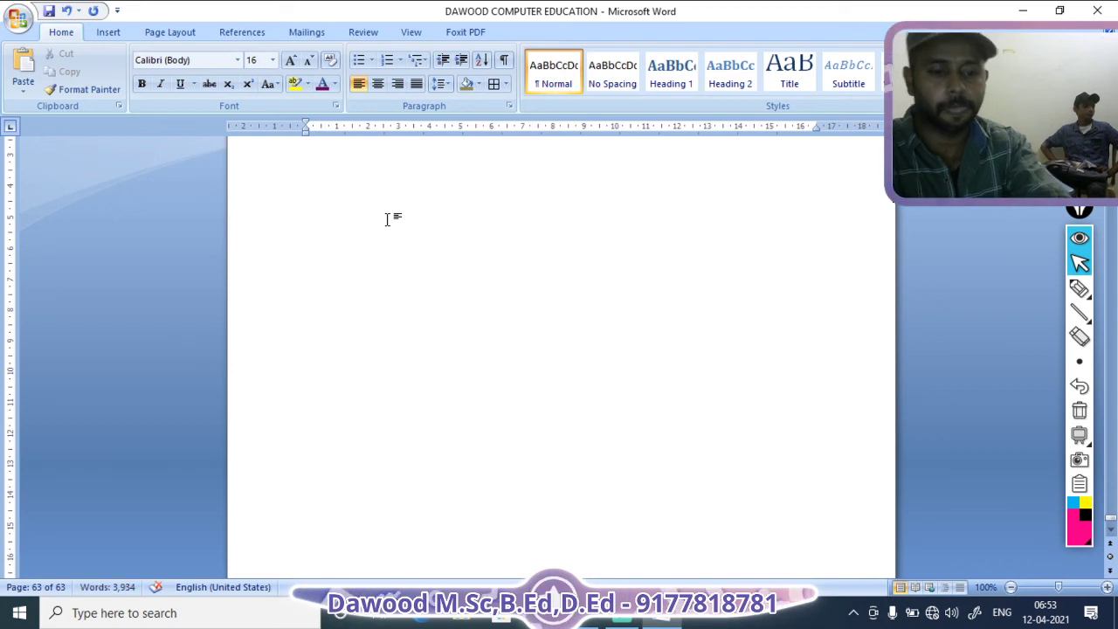
# Step: Write a header line as spaced plain text with the entries s.no, name, class, marks and grade
pyautogui.write('s.no')
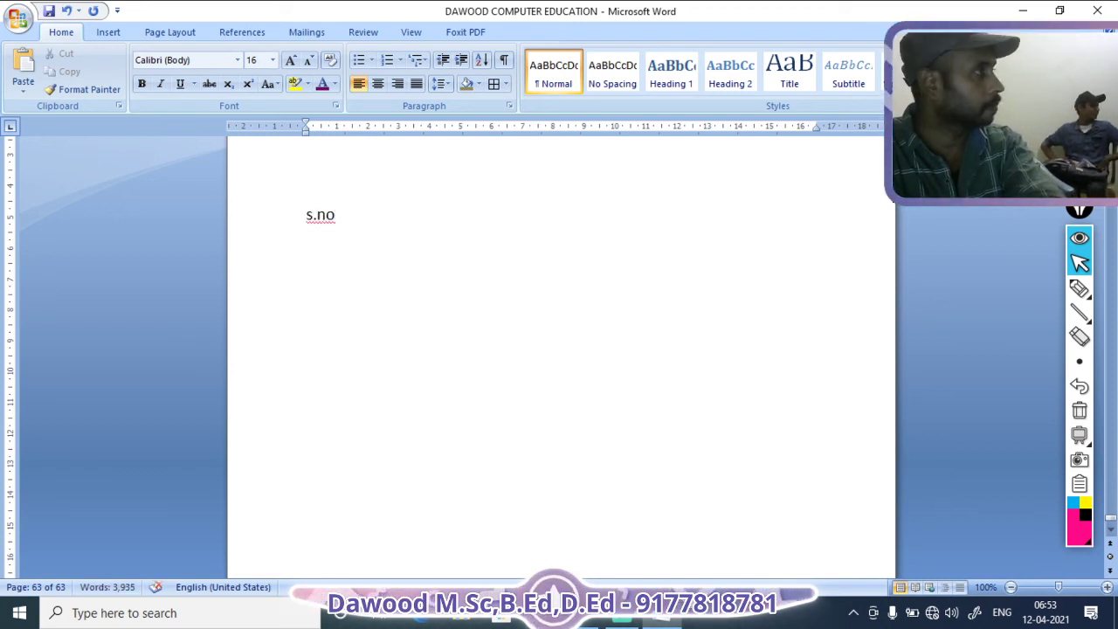
pyautogui.write('  name')
pyautogui.press('Tab')
pyautogui.write('class  ')
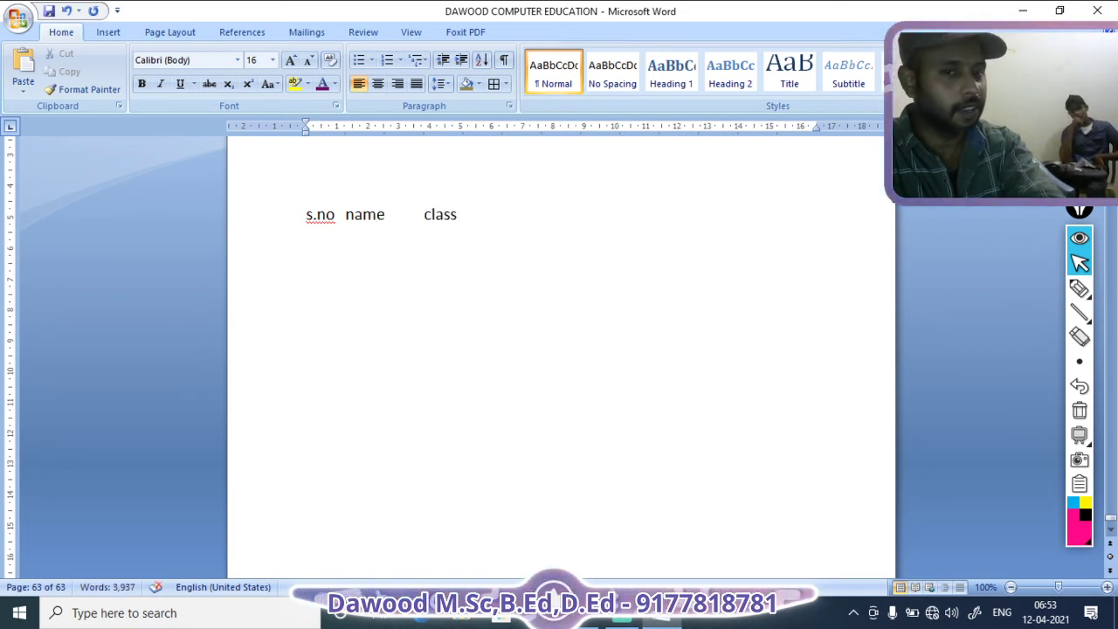
pyautogui.write('marks')
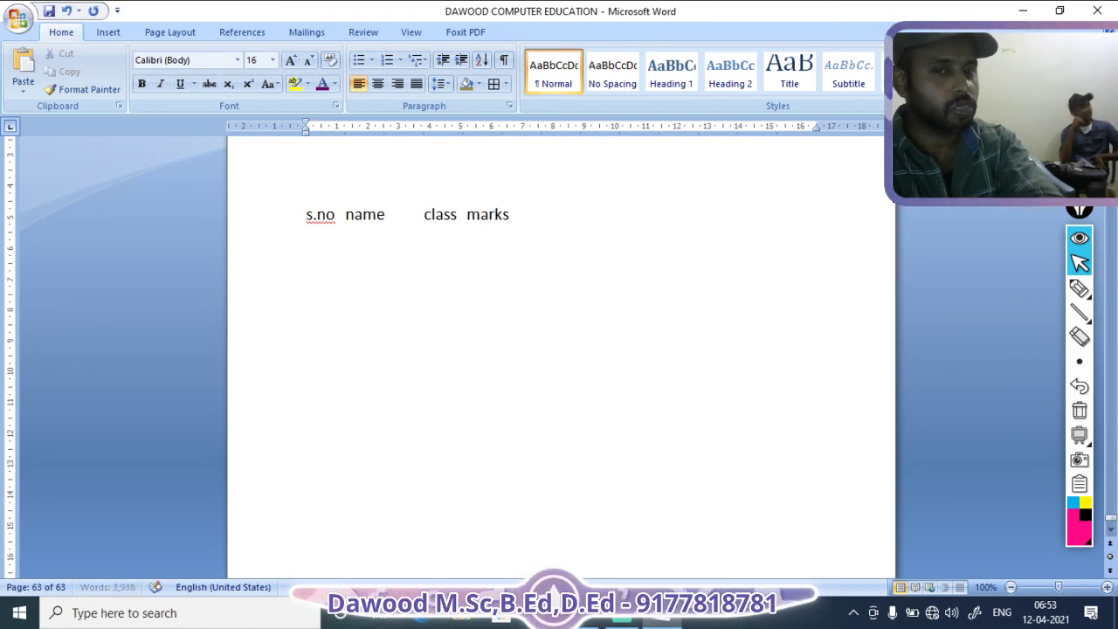
pyautogui.press('Tab')
pyautogui.write('grade')
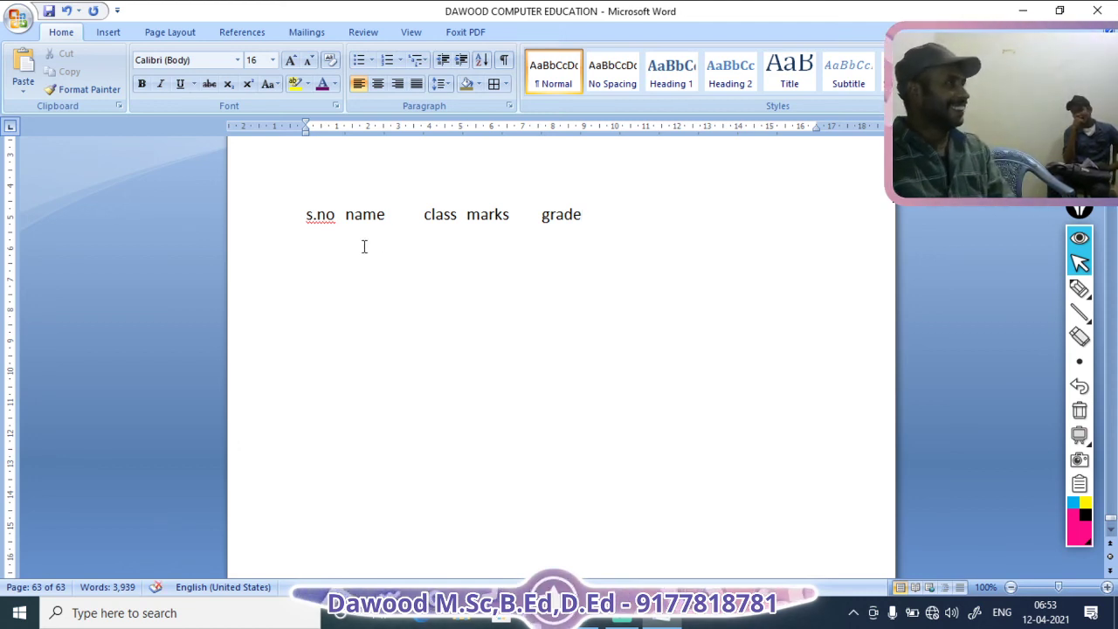
# Step: Add a first tab-separated line below the header with 1, sadasda, 2, 10 and 20, leaving three tabs before 20
pyautogui.press('Return')
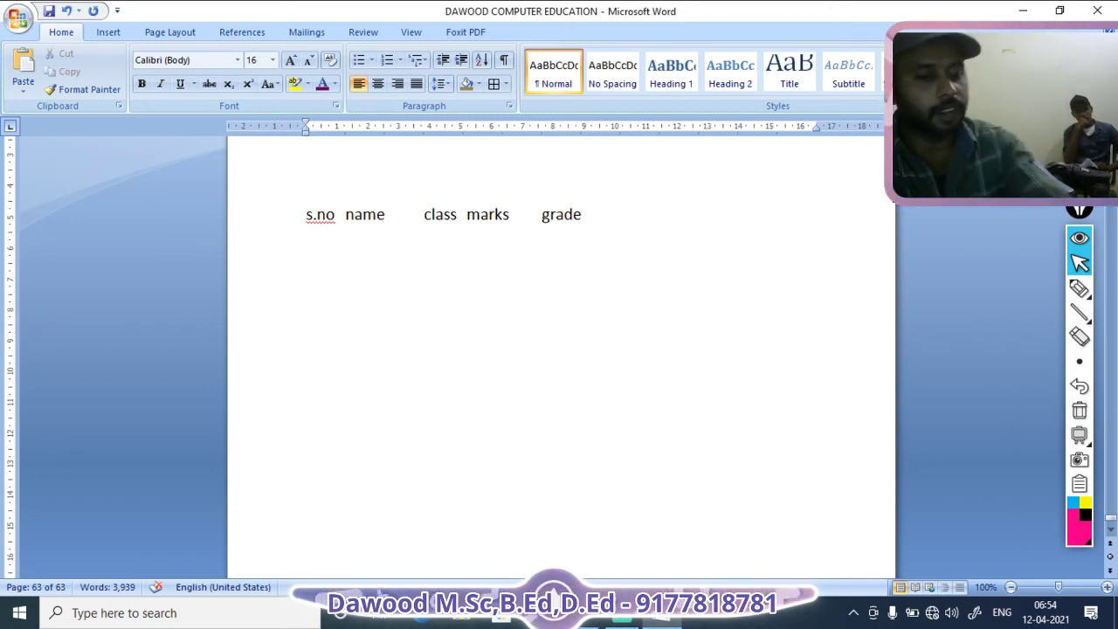
pyautogui.write('1')
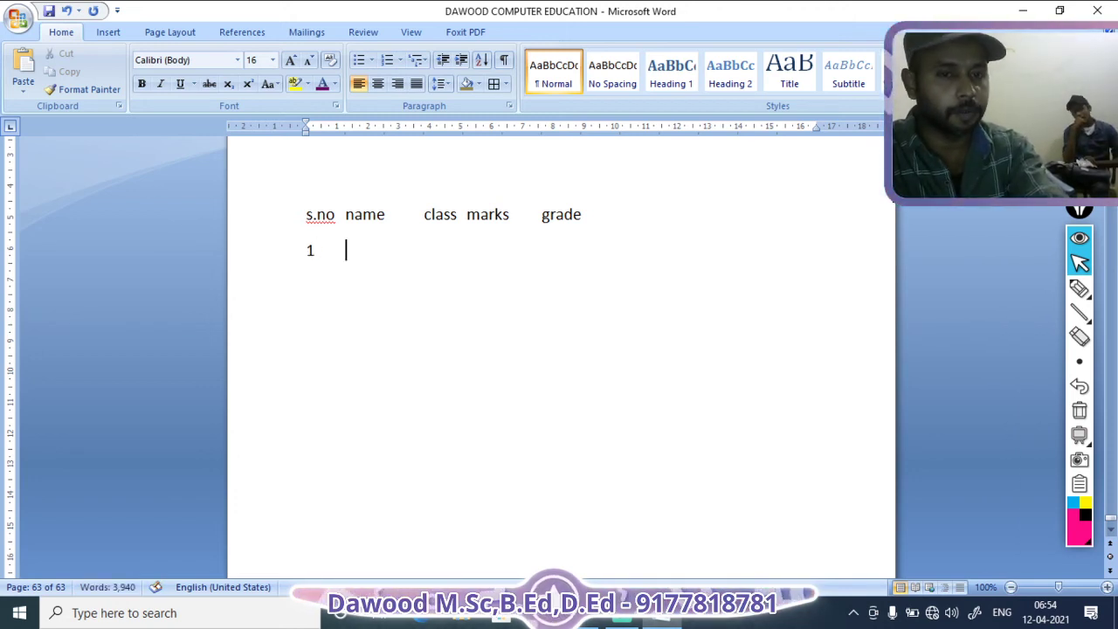
pyautogui.press('Tab')
pyautogui.write('sadasda')
pyautogui.press('Tab')
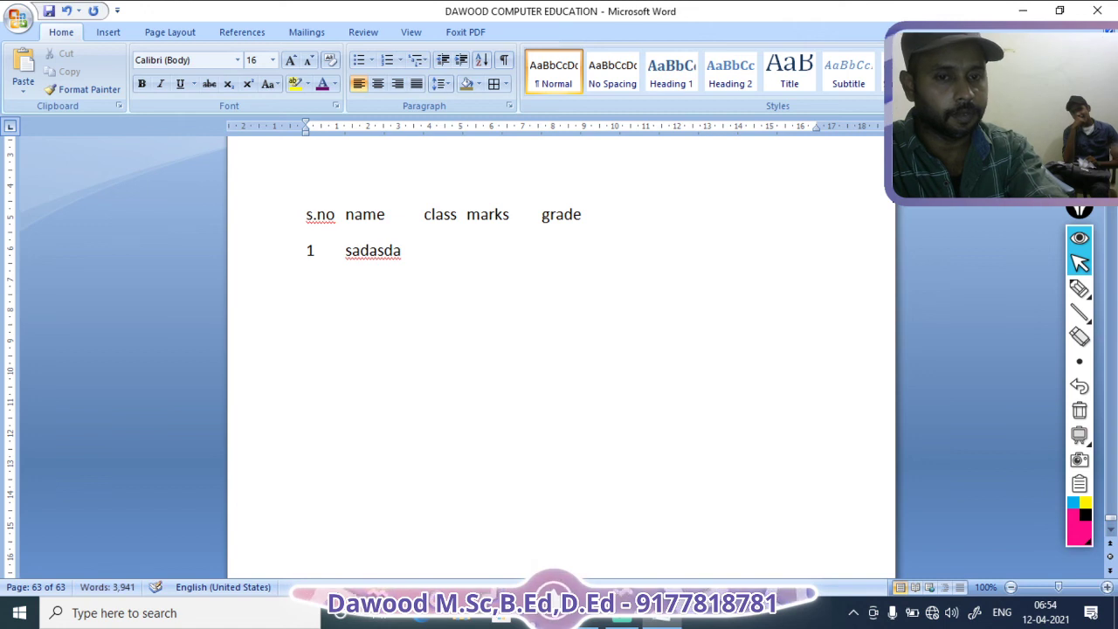
pyautogui.write('2')
pyautogui.press('Tab')
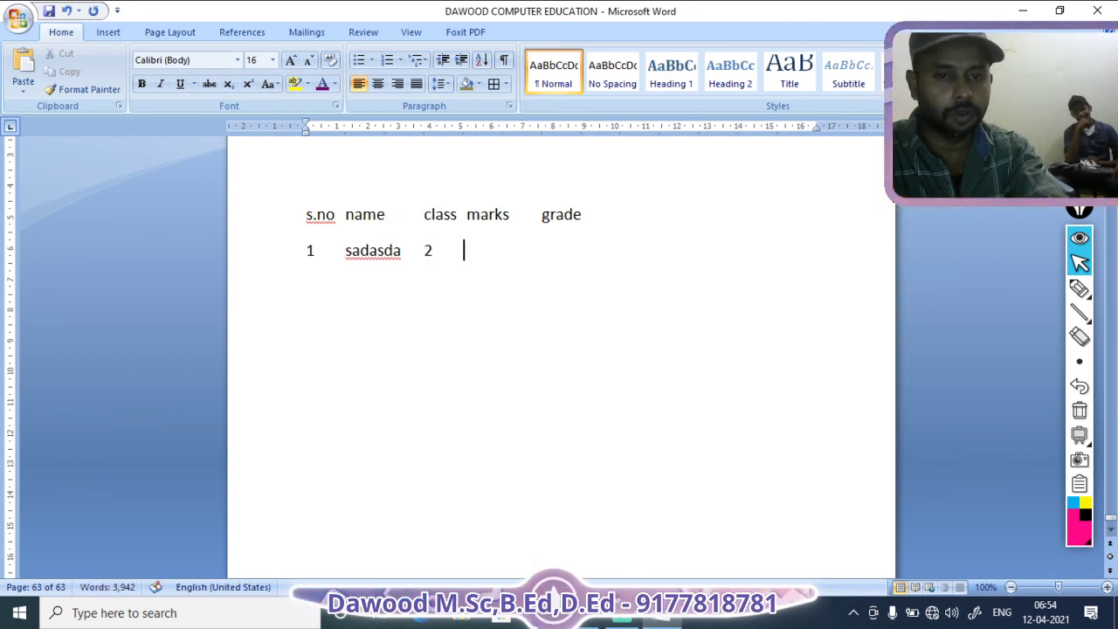
pyautogui.write('10')
pyautogui.press('Tab')
pyautogui.write("'")
pyautogui.press('BackSpace')
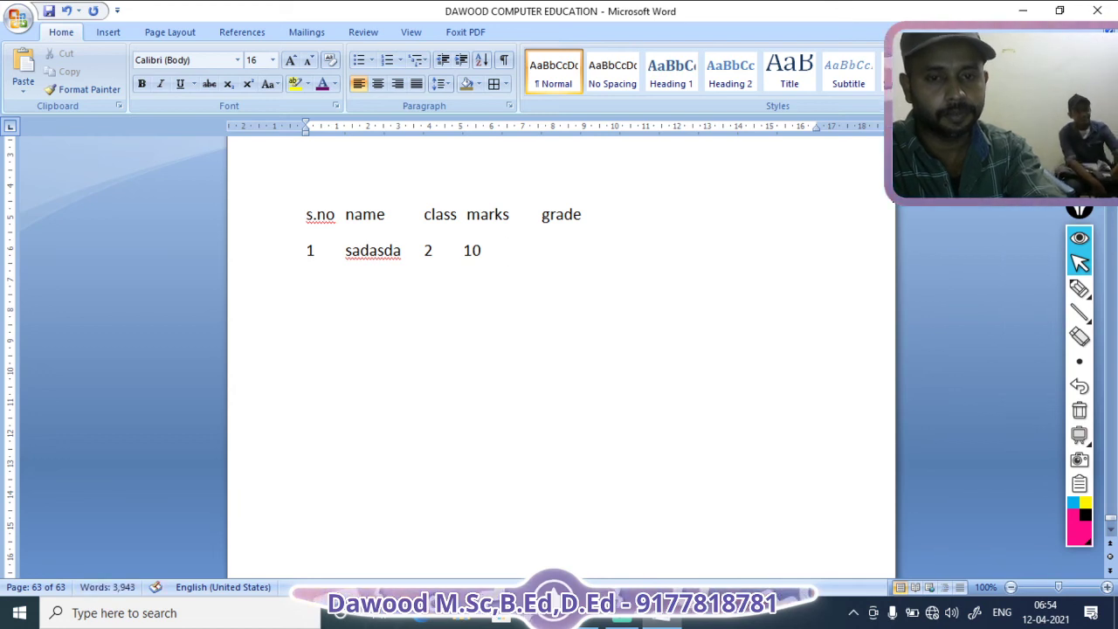
pyautogui.press('Tab')
pyautogui.press('Tab')
pyautogui.press('Tab')
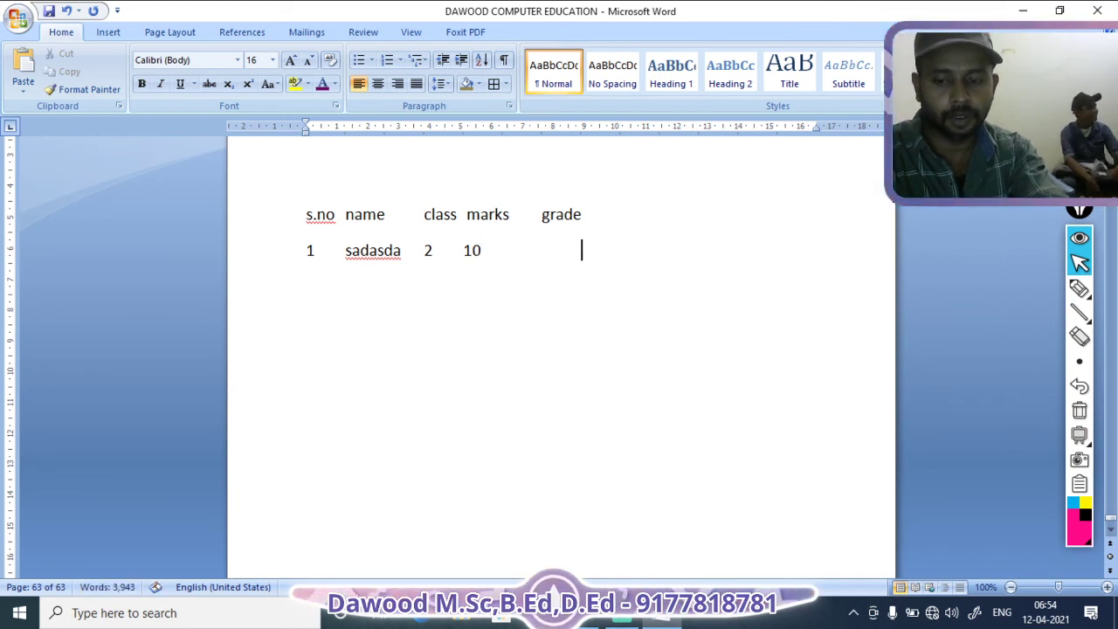
pyautogui.write('20')
# Step: Add a second tab-separated line with 2, bushfsugu, 5, 18 and 24, aligning 24 under the 20 above
pyautogui.press('Return')
pyautogui.write('2')
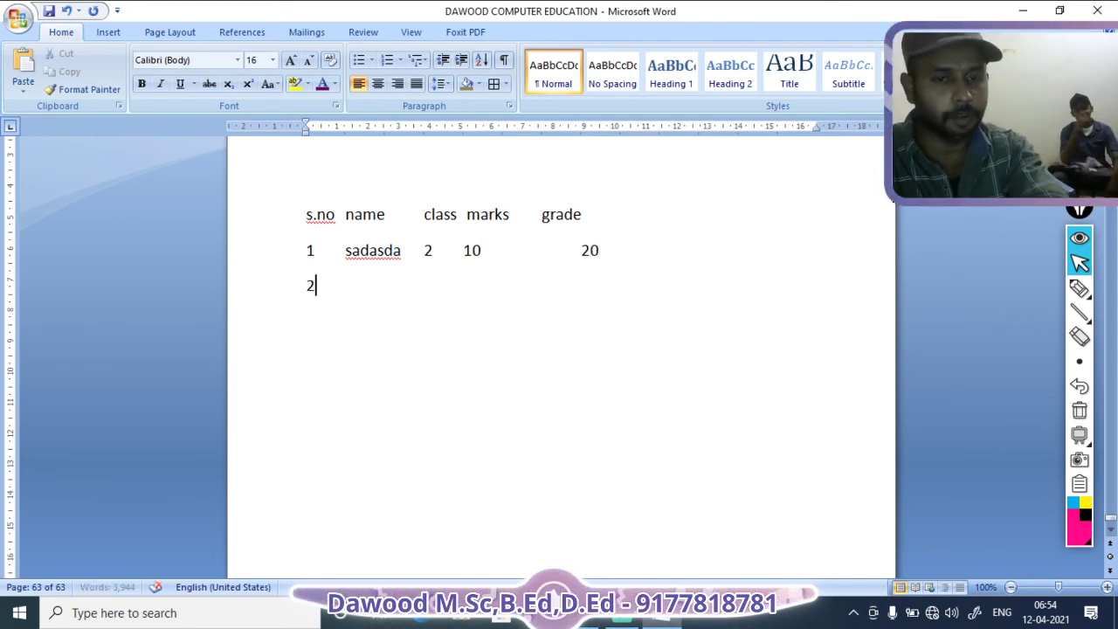
pyautogui.press('Tab')
pyautogui.write('bushfsuguy')
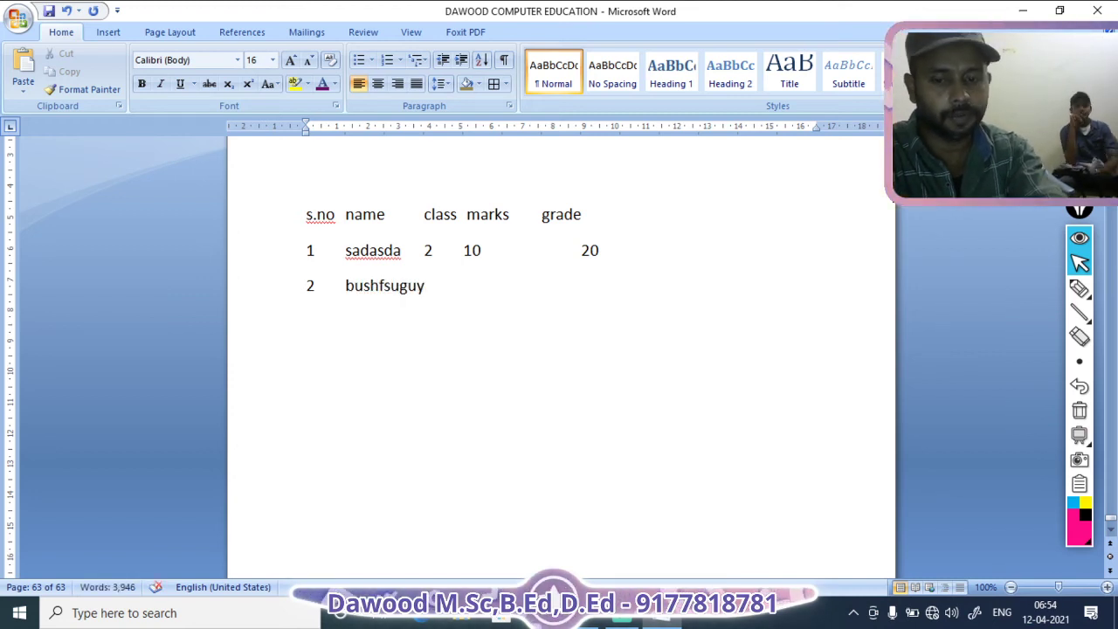
pyautogui.press('BackSpace')
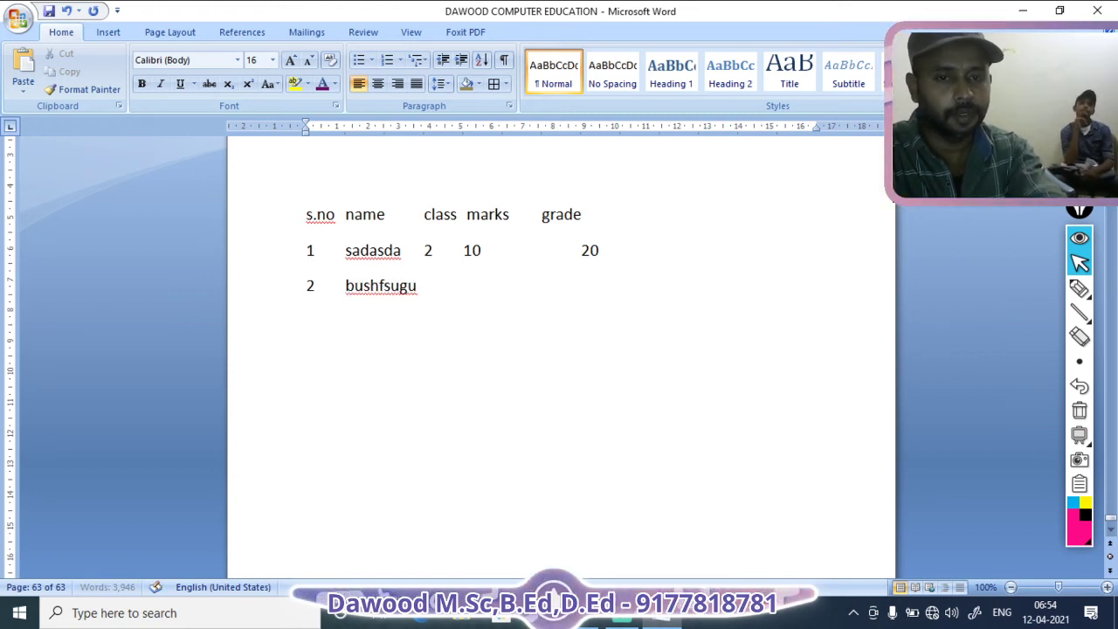
pyautogui.press('Tab')
pyautogui.write('5')
pyautogui.press('Tab')
pyautogui.write('18')
pyautogui.press('Tab')
pyautogui.write('`')
pyautogui.press('BackSpace')
pyautogui.press('Tab')
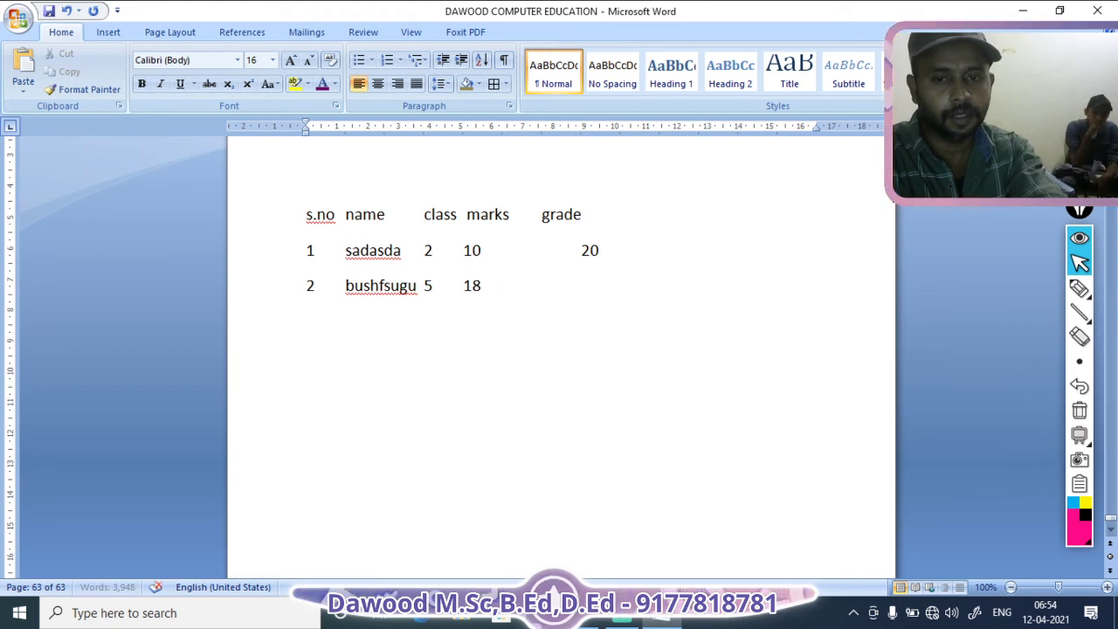
pyautogui.write('24')
# Step: Add a third tab-separated line with 3, sfhbhbfhj, 4, 45 and 28, aligned with the lines above
pyautogui.press('Return')
pyautogui.write('3')
pyautogui.press('Tab')
pyautogui.write('sfhbhbfhj')
pyautogui.press('Tab')
pyautogui.press('Tab')
pyautogui.press('BackSpace')
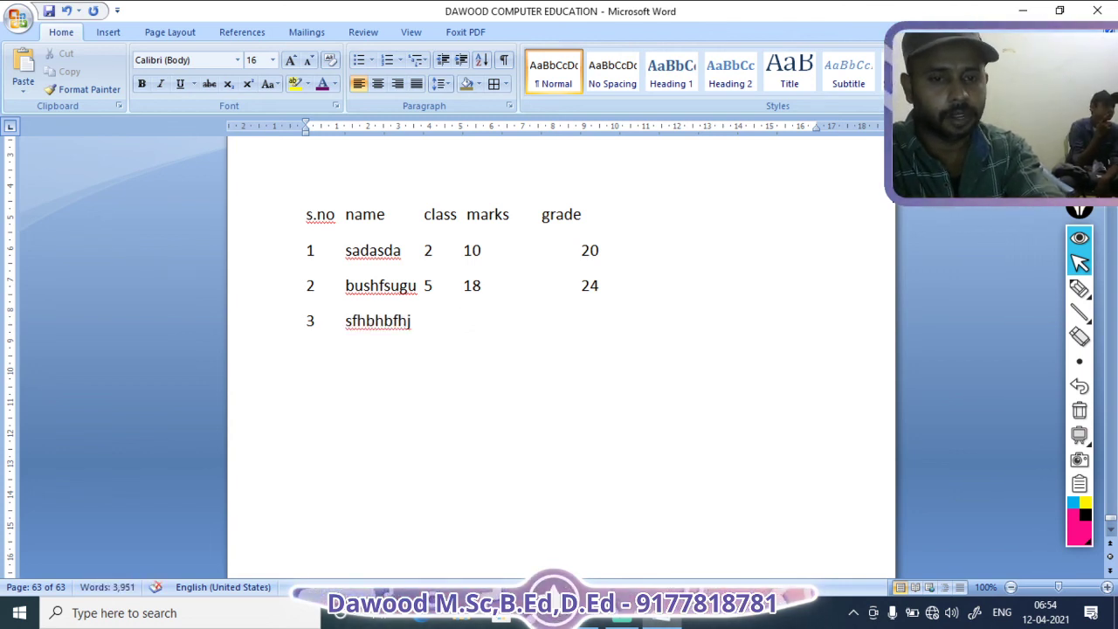
pyautogui.write('4')
pyautogui.press('Tab')
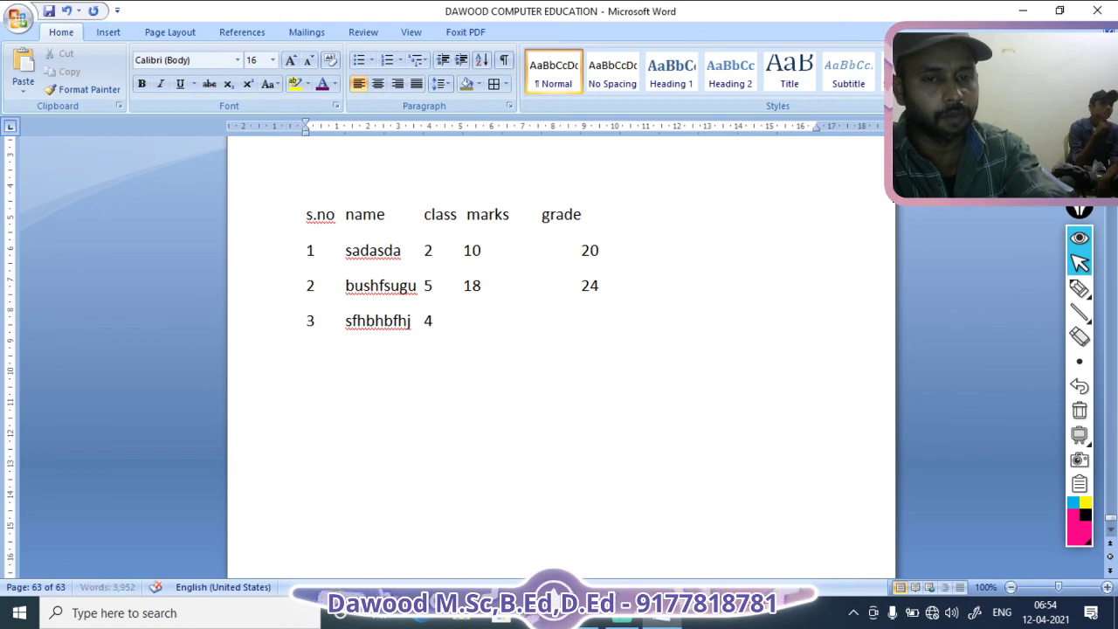
pyautogui.write('h')
pyautogui.press('BackSpace')
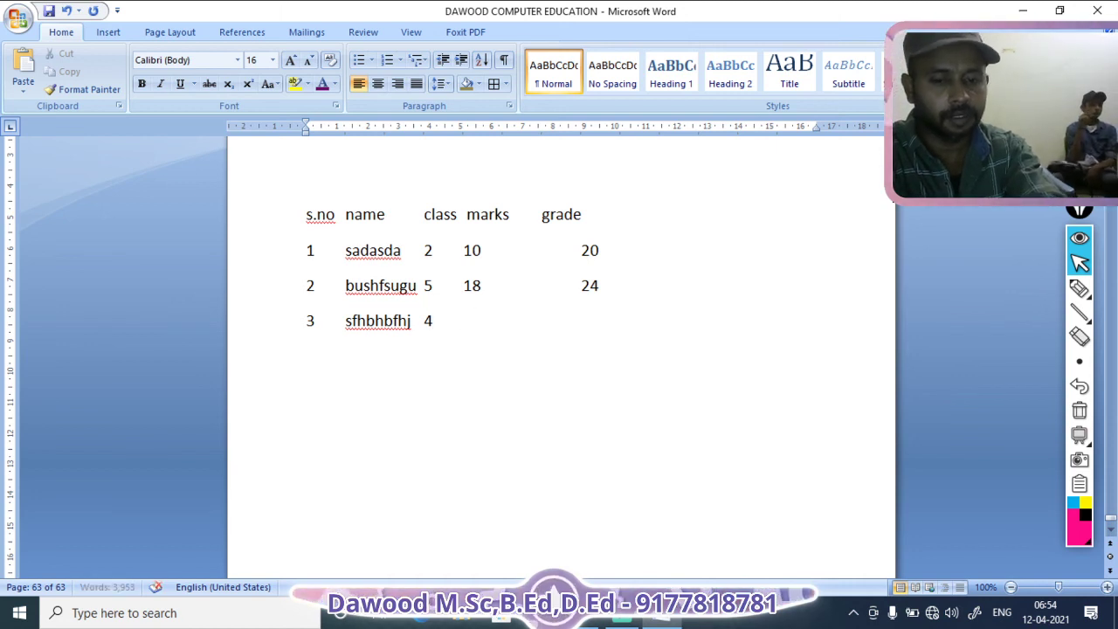
pyautogui.write('45')
pyautogui.press('Tab')
pyautogui.press('Tab')
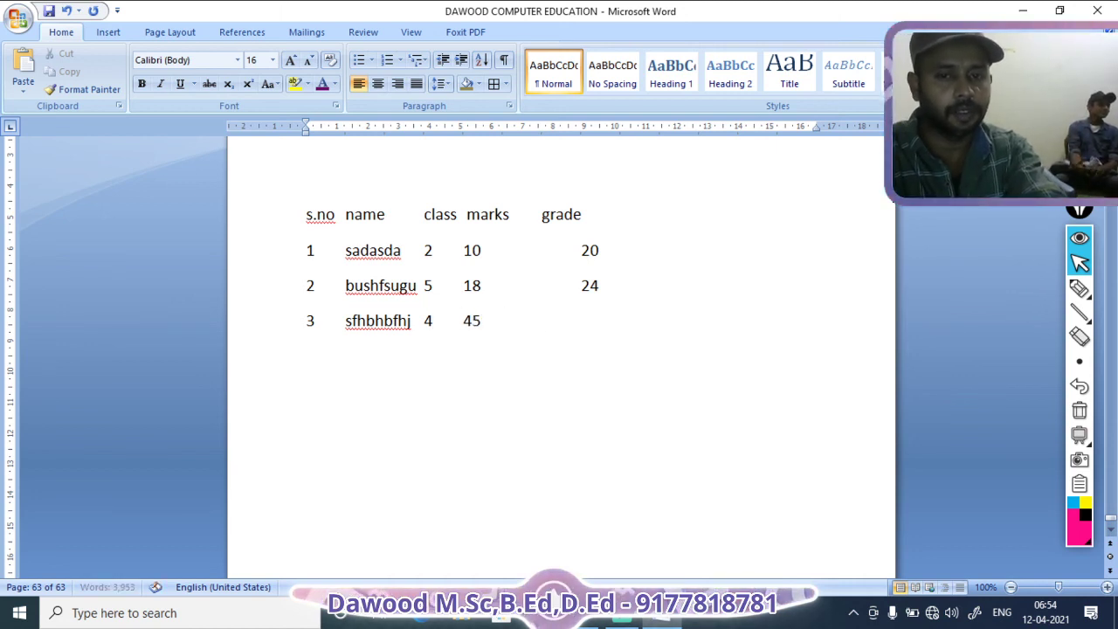
pyautogui.write('28')
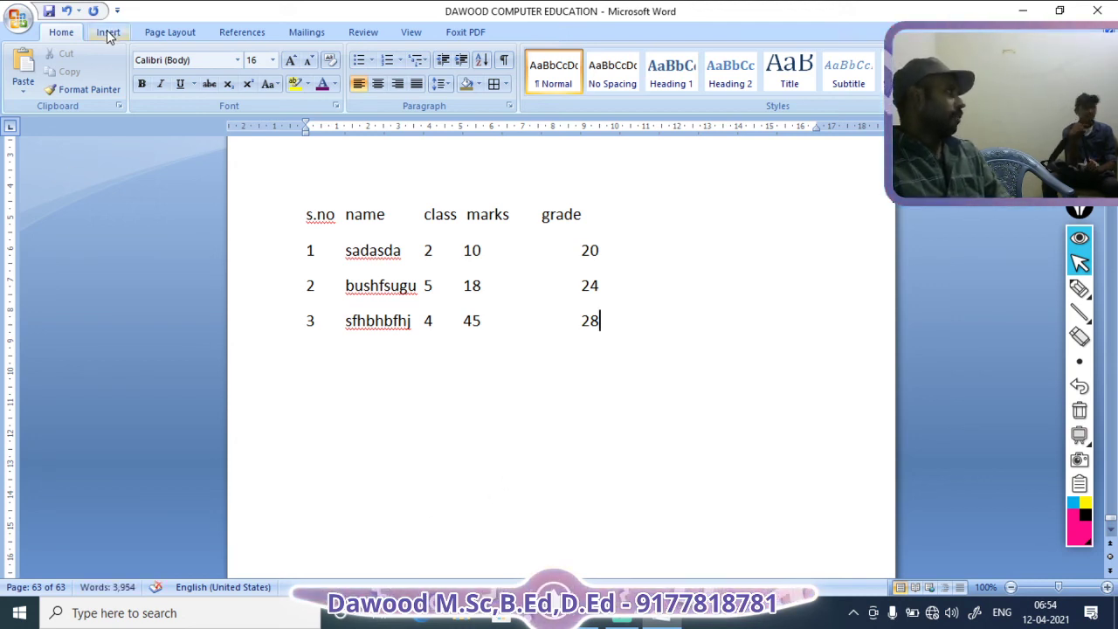
# Step: Convert the four lines of text on the last page to a 5-column table, with automatic fixed column width and text separated at tabs
pyautogui.moveTo(236, 223); pyautogui.dragTo(246, 334)
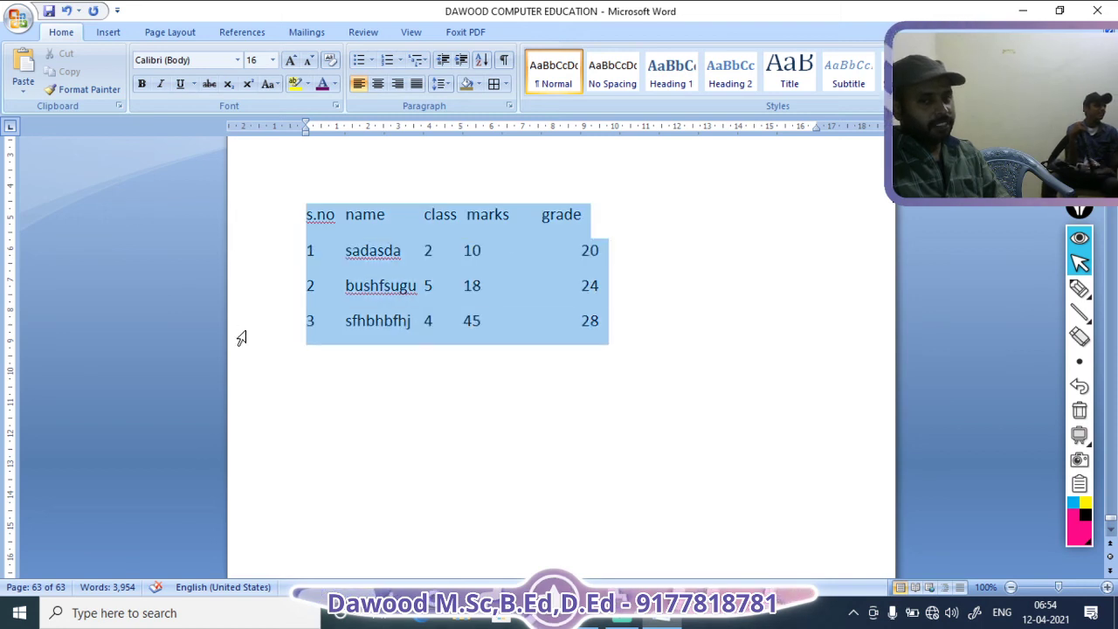
pyautogui.click(110, 32)
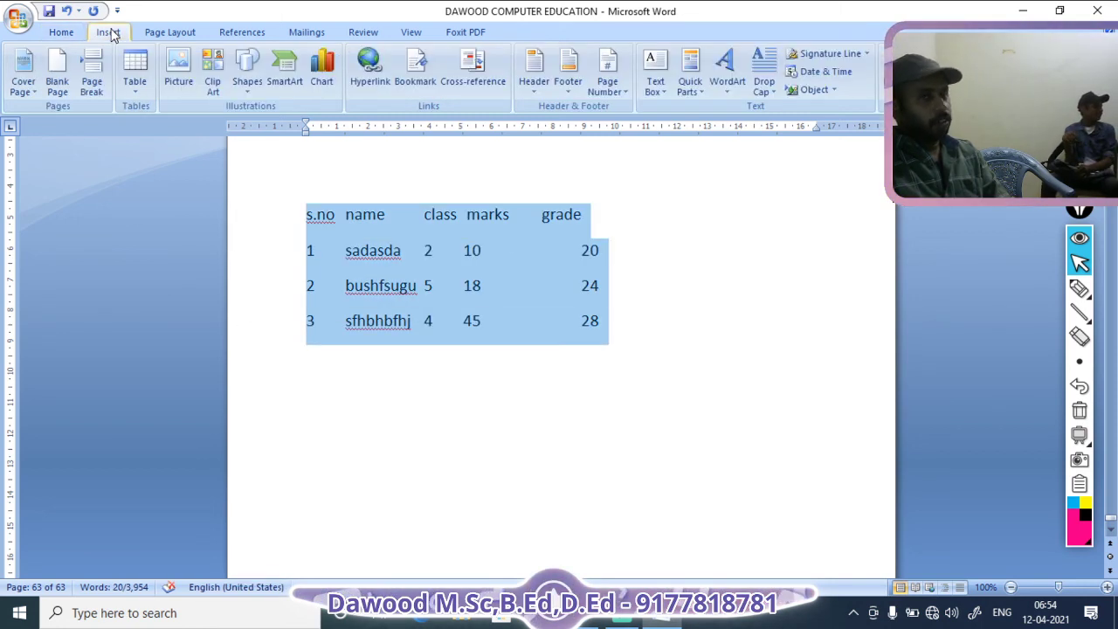
pyautogui.click(136, 92)
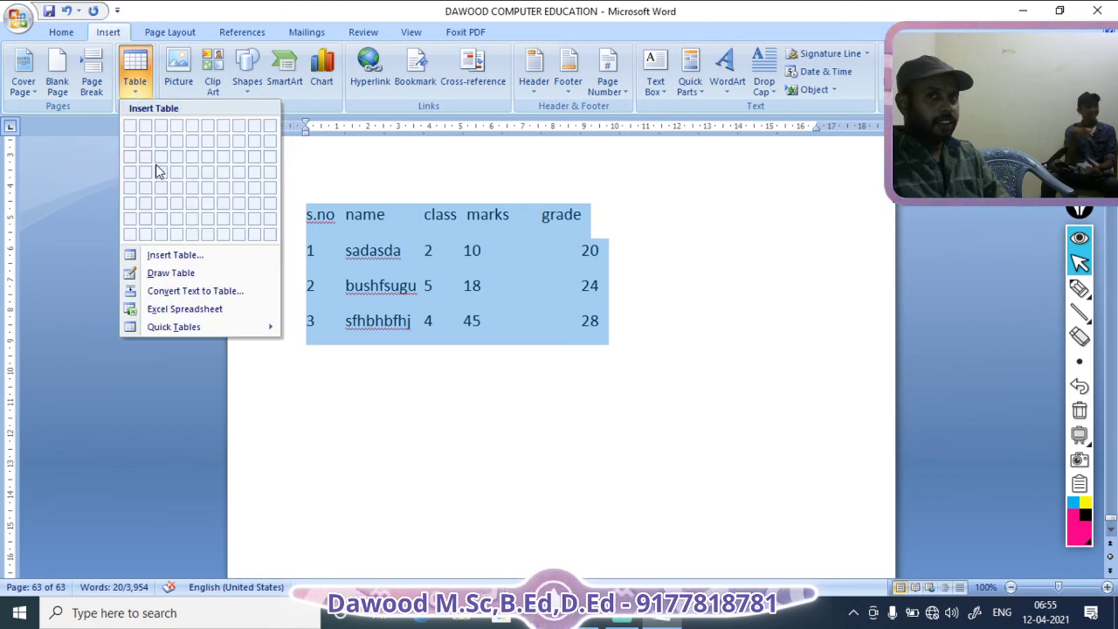
pyautogui.click(184, 291)
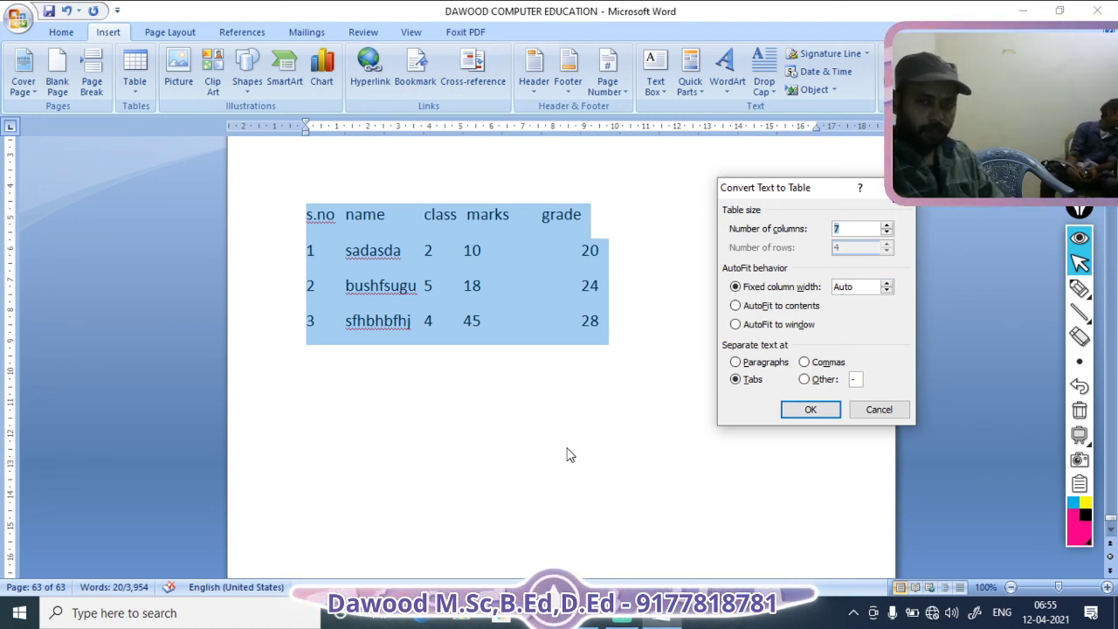
pyautogui.click(887, 232)
pyautogui.click(887, 232)
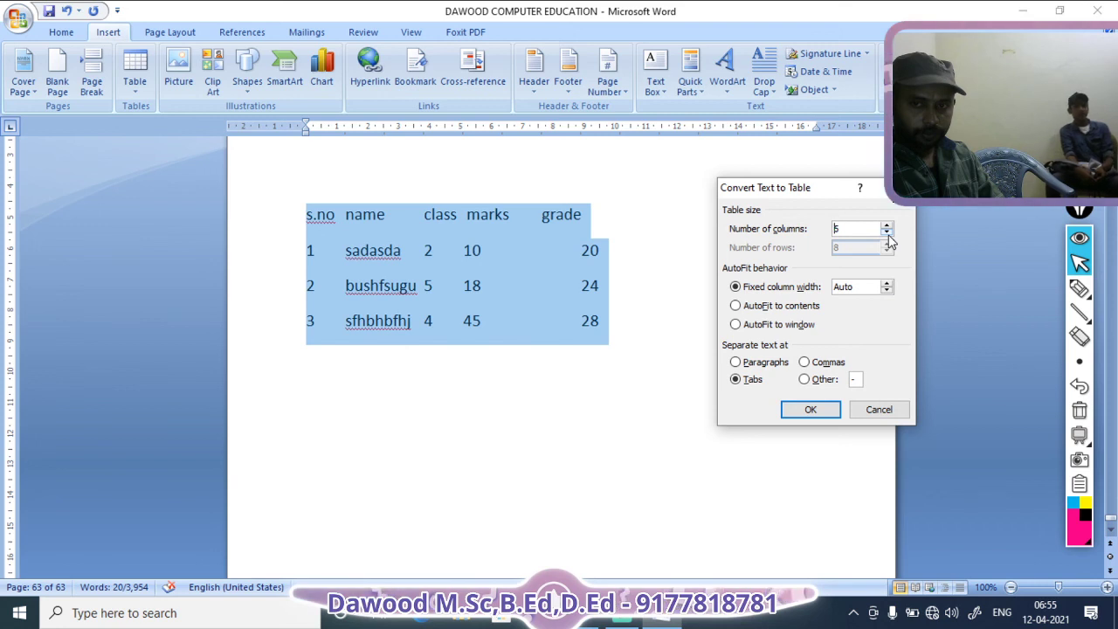
pyautogui.click(887, 226)
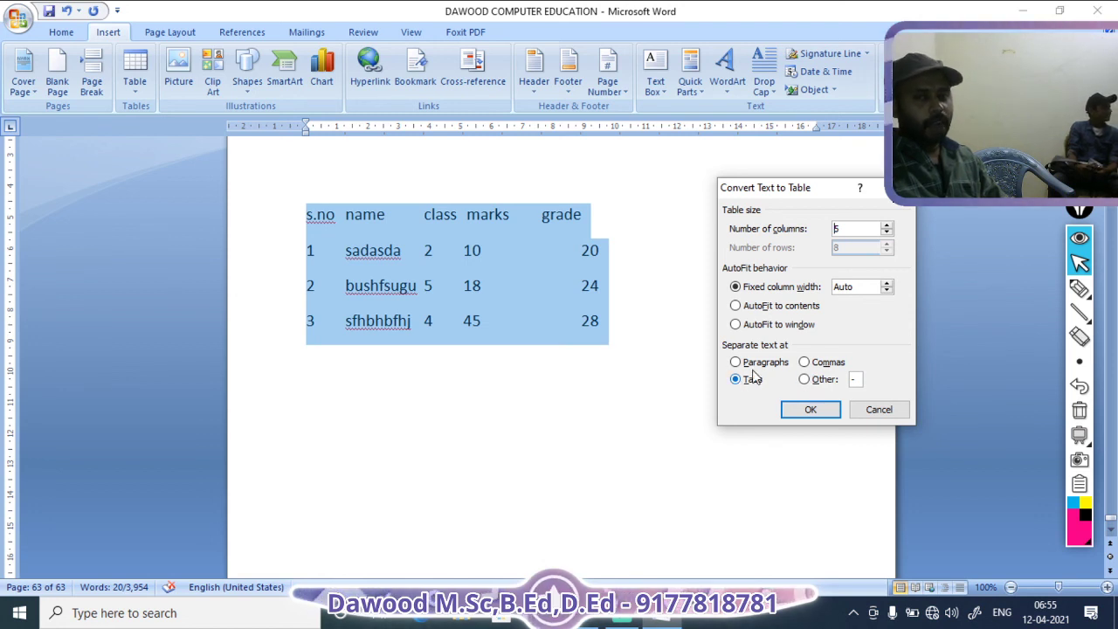
pyautogui.click(807, 412)
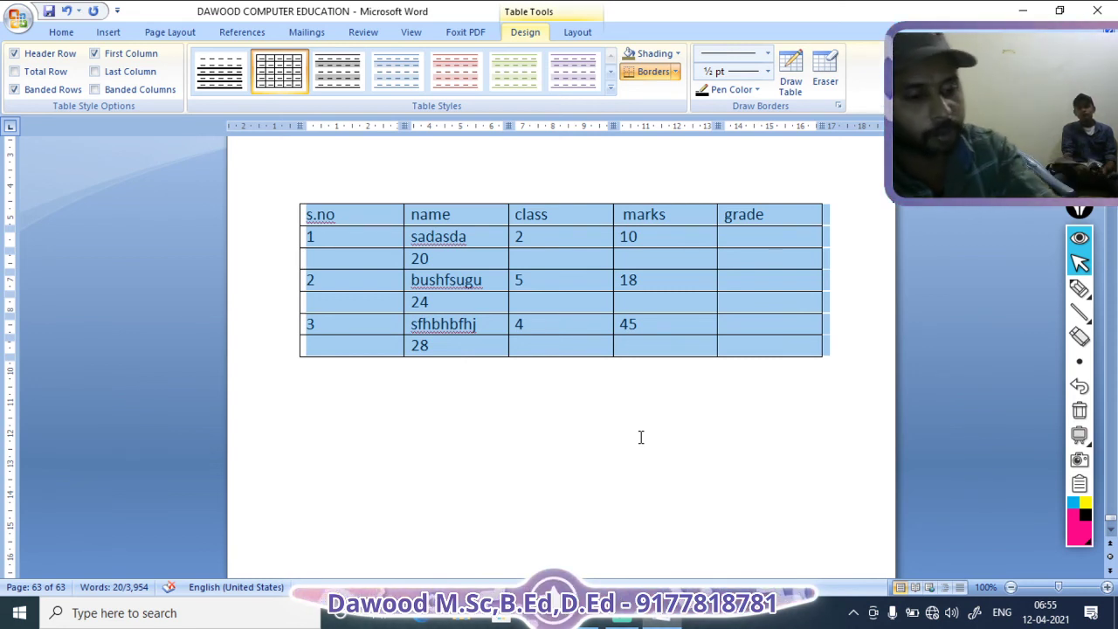
# Step: Undo the table conversion and make the header line begin with "s.no,.name,", replacing the tab after s.no with a comma
pyautogui.hotkey('ctrl', 'z')
pyautogui.click(384, 219)
pyautogui.click(342, 220)
pyautogui.press('BackSpace')
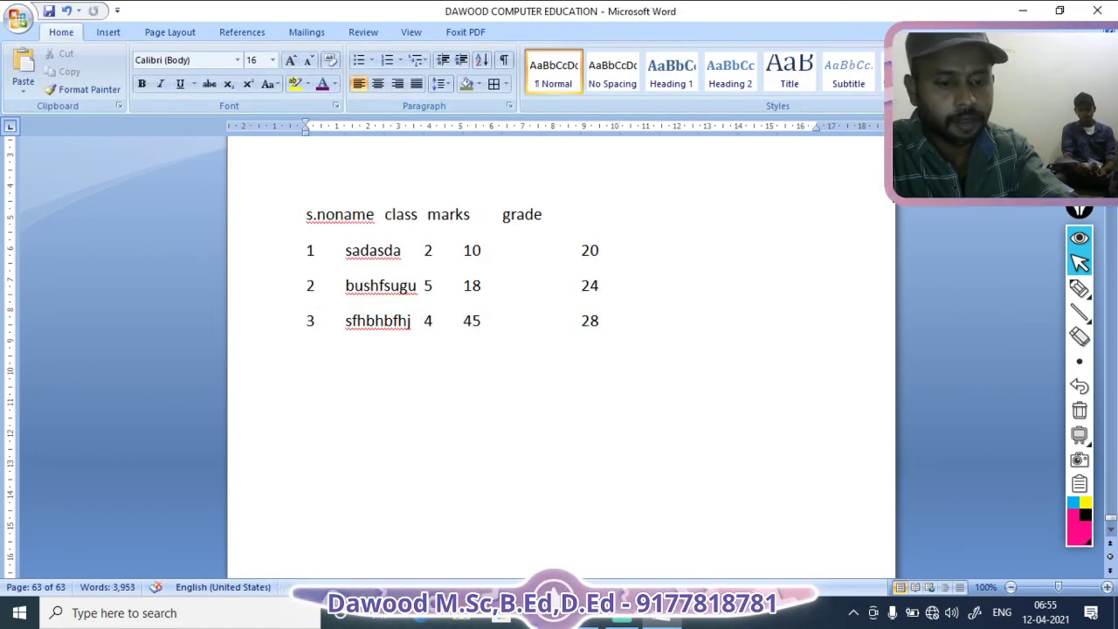
pyautogui.write(',')
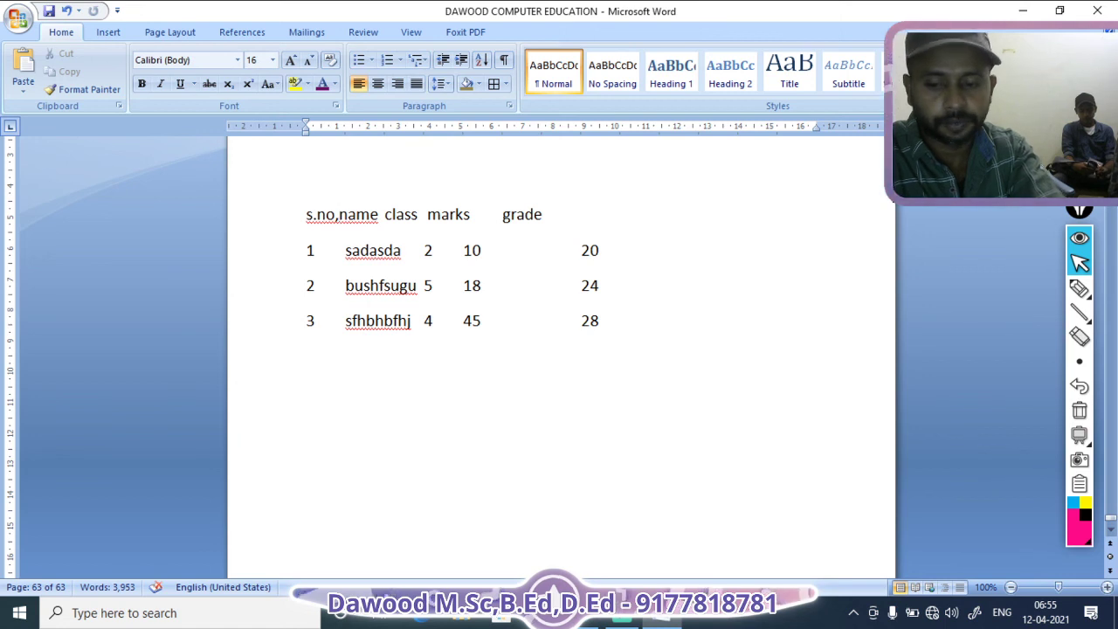
pyautogui.write('.name')
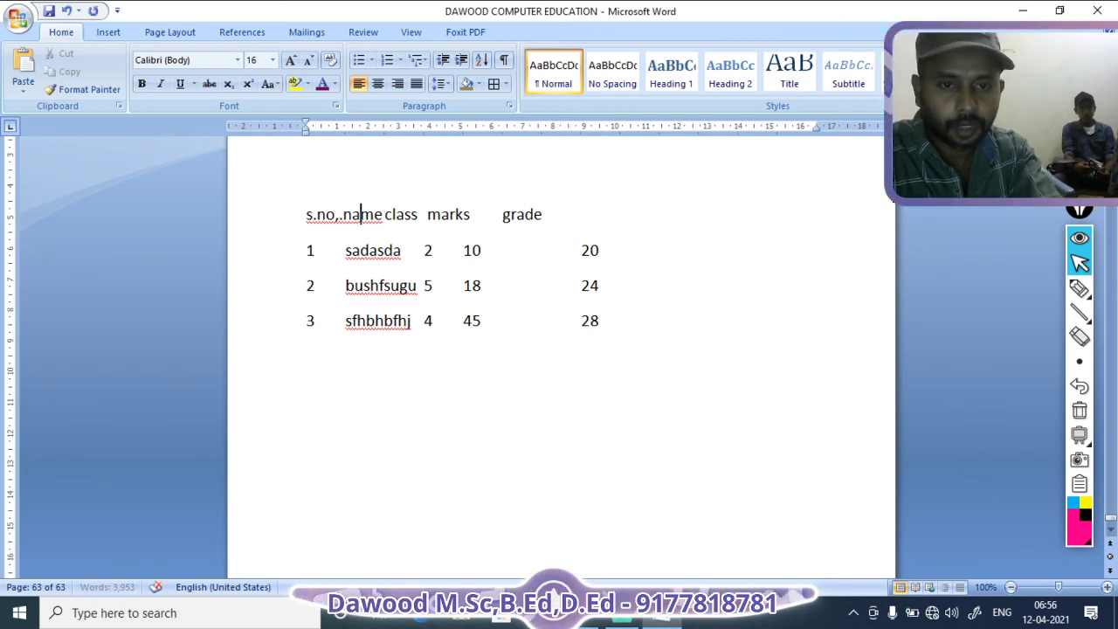
pyautogui.write(',')
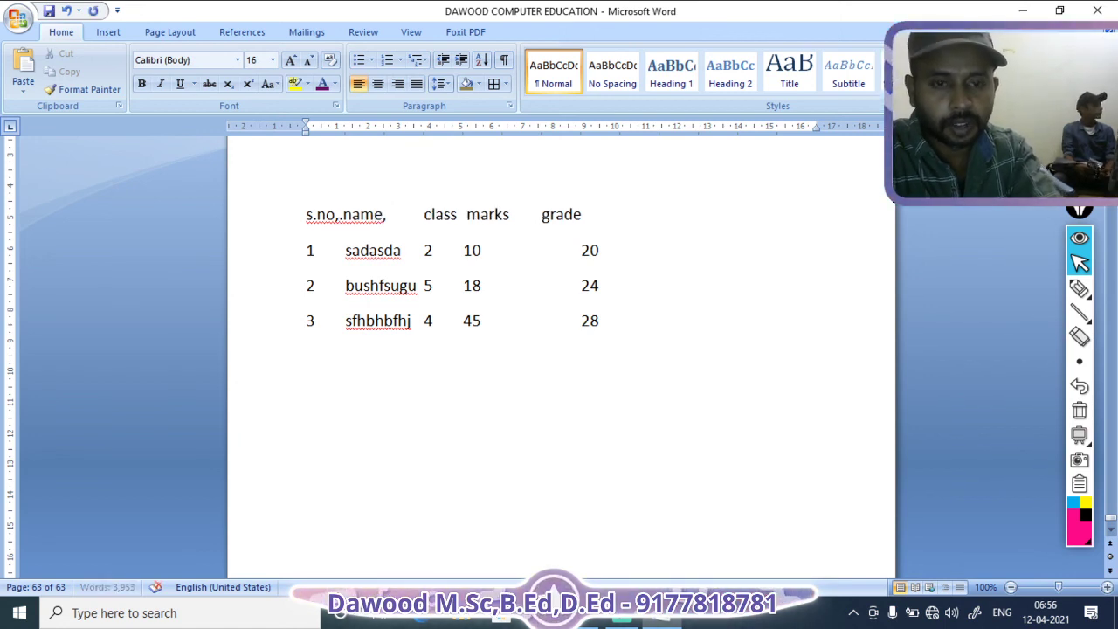
# Step: Add a comma after class and another after marks in the header line
pyautogui.press('Right')
pyautogui.press('Right')
pyautogui.press('Right')
pyautogui.press('Right')
pyautogui.press('Right')
pyautogui.press('Right')
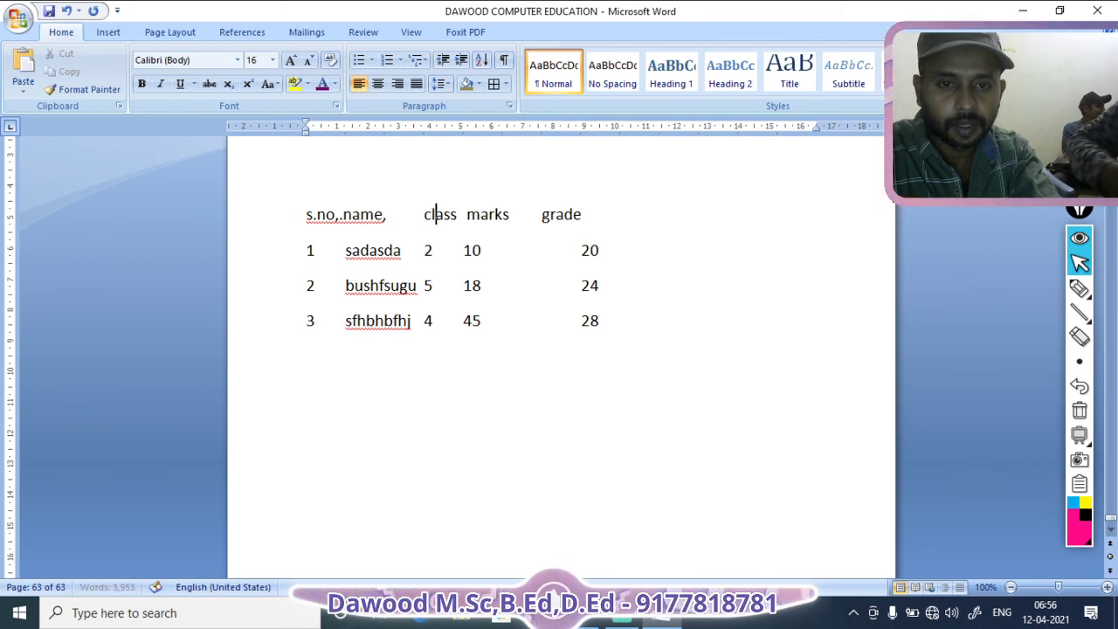
pyautogui.write(',')
pyautogui.press('Right')
pyautogui.press('Right')
pyautogui.press('Right')
pyautogui.press('Right')
pyautogui.press('Right')
pyautogui.press('Right')
pyautogui.write(',')
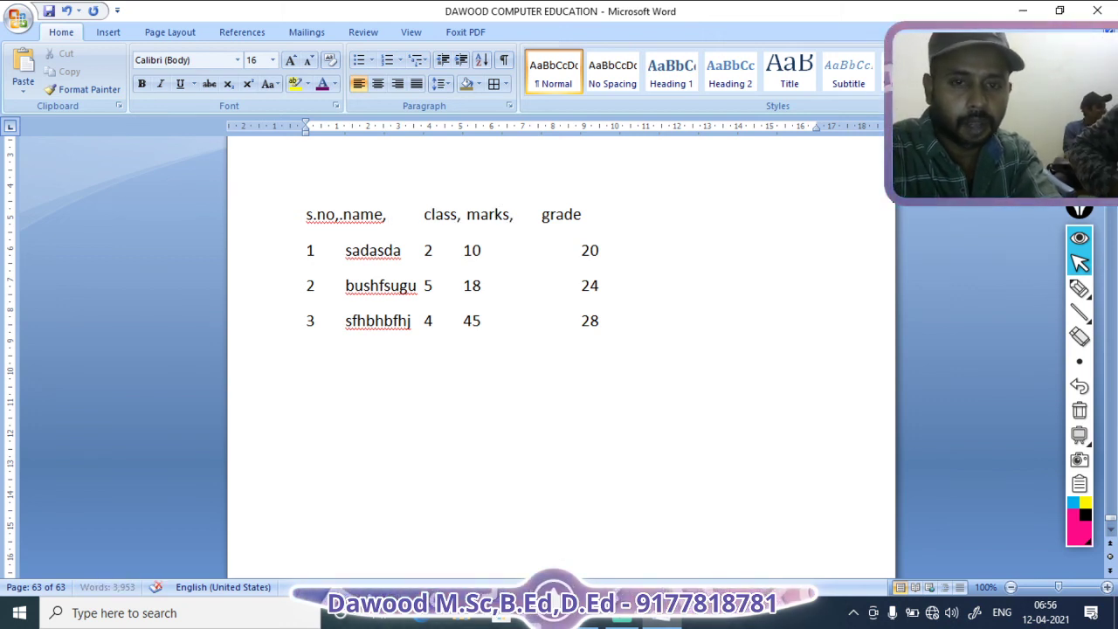
pyautogui.press('Right')
pyautogui.press('Right')
pyautogui.press('Right')
pyautogui.press('Right')
pyautogui.press('Right')
pyautogui.press('Right')
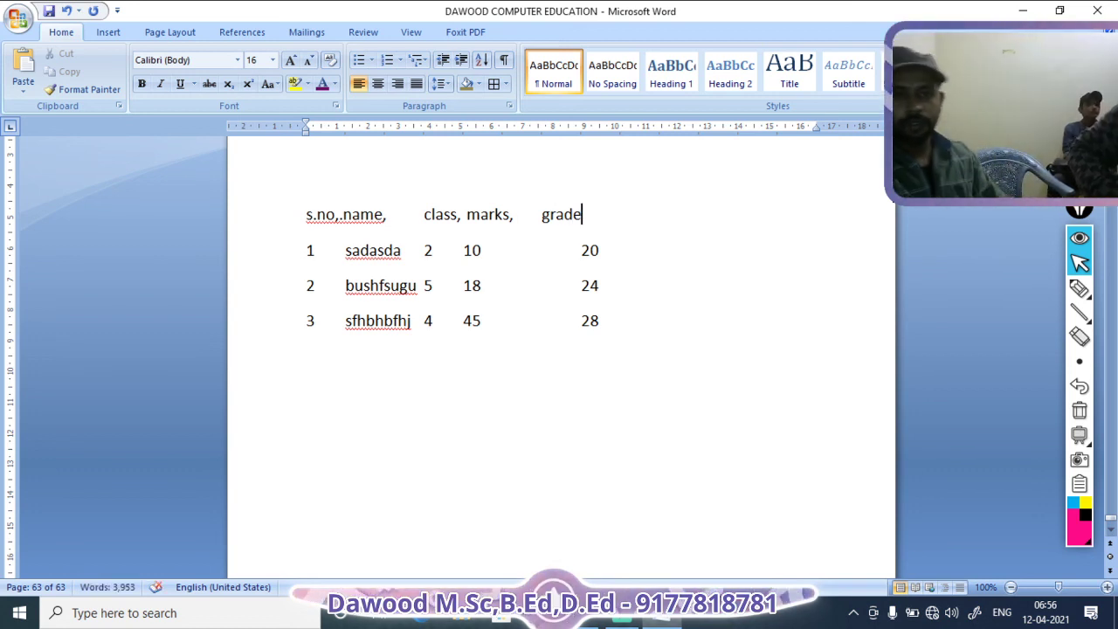
# Step: In the first data line, add commas before and after sadasda, after 2, and one tab past 10
pyautogui.click(340, 251)
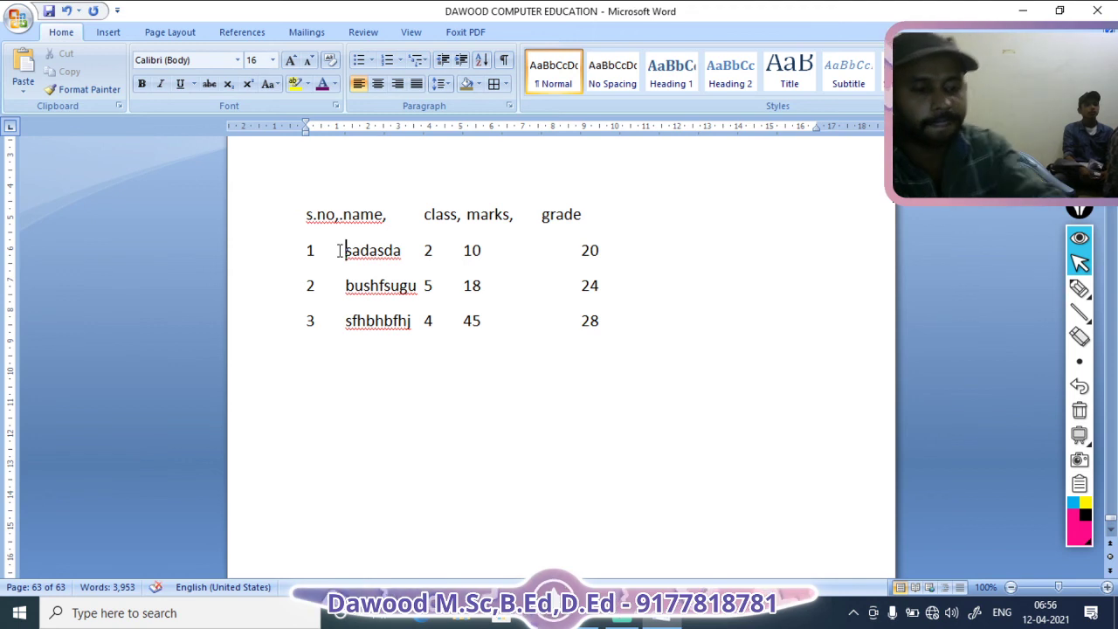
pyautogui.write(',')
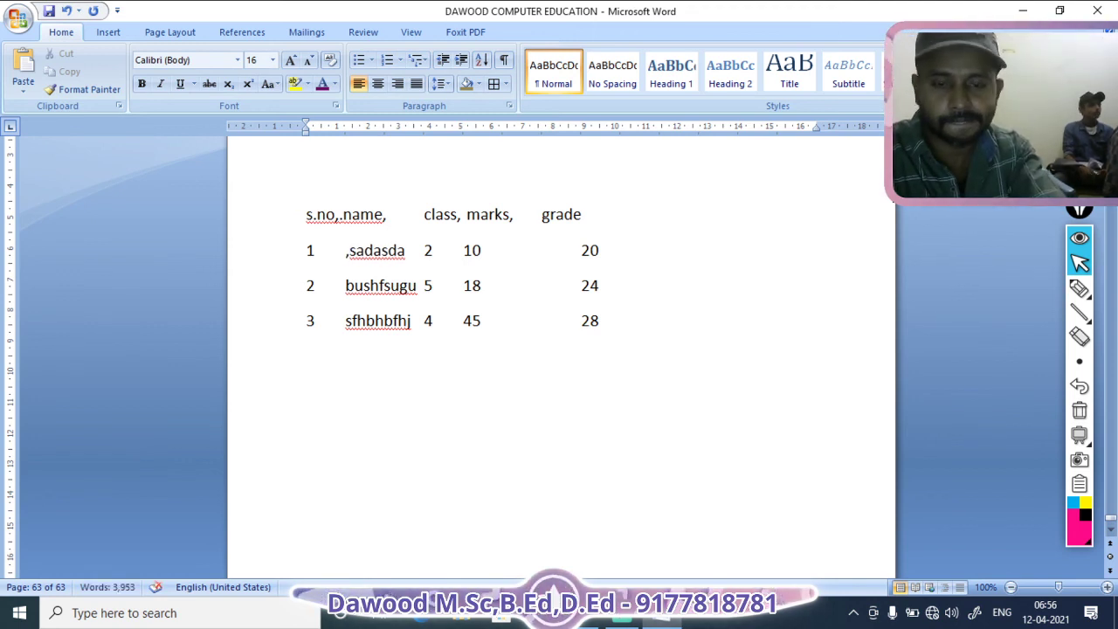
pyautogui.press('Right')
pyautogui.press('Right')
pyautogui.press('Right')
pyautogui.press('Right')
pyautogui.press('Right')
pyautogui.write(',')
pyautogui.press('Right')
pyautogui.press('Right')
pyautogui.press('Right')
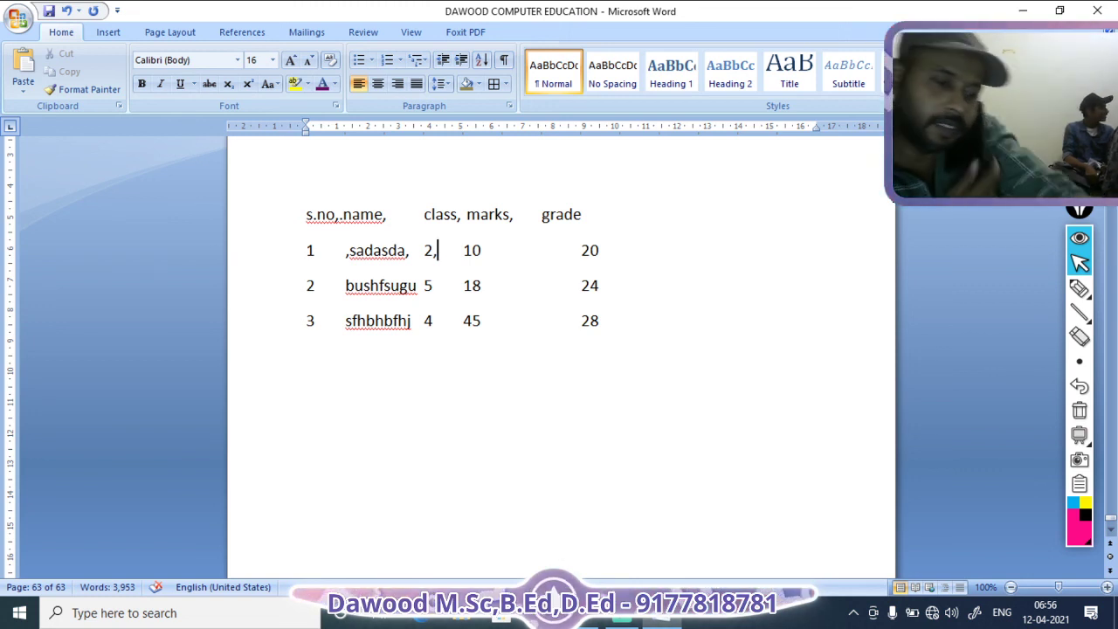
pyautogui.press('Tab')
pyautogui.press('BackSpace')
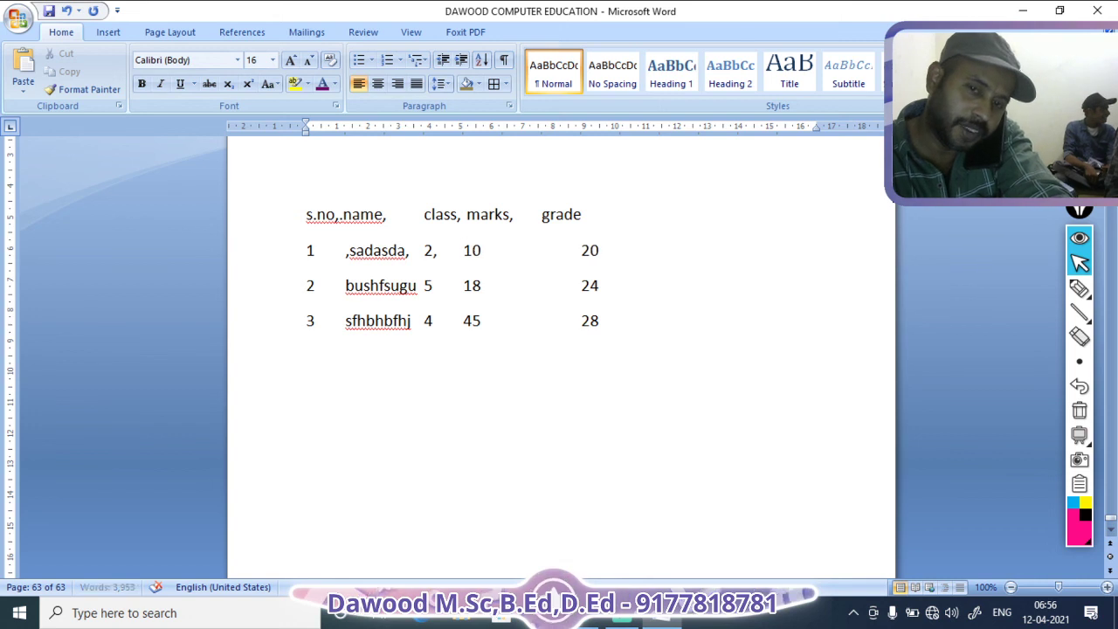
pyautogui.click(504, 250)
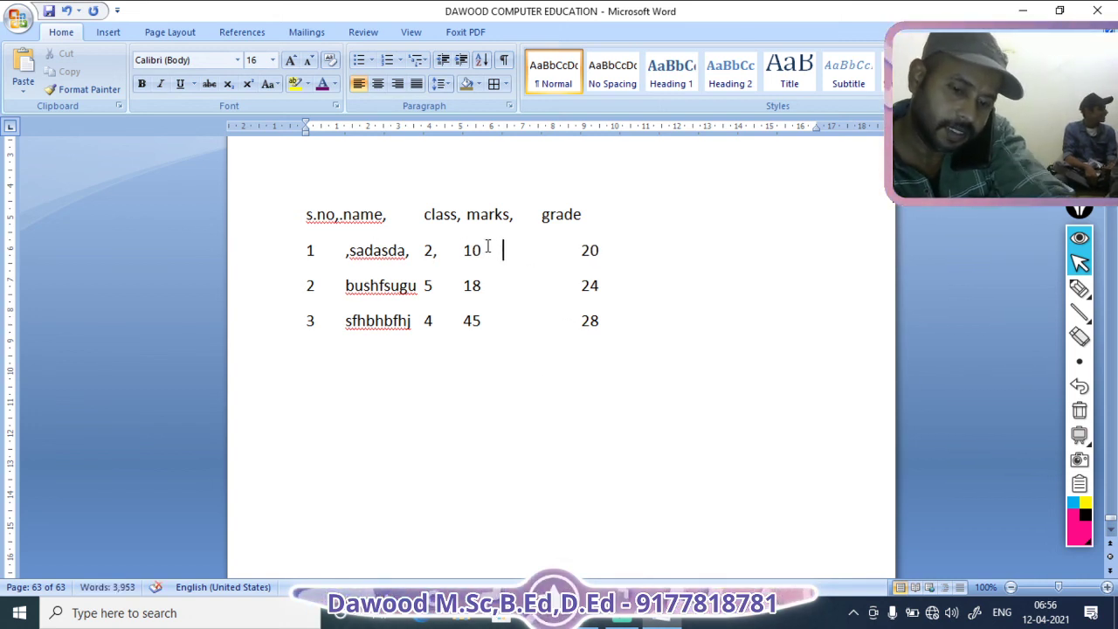
pyautogui.write(',')
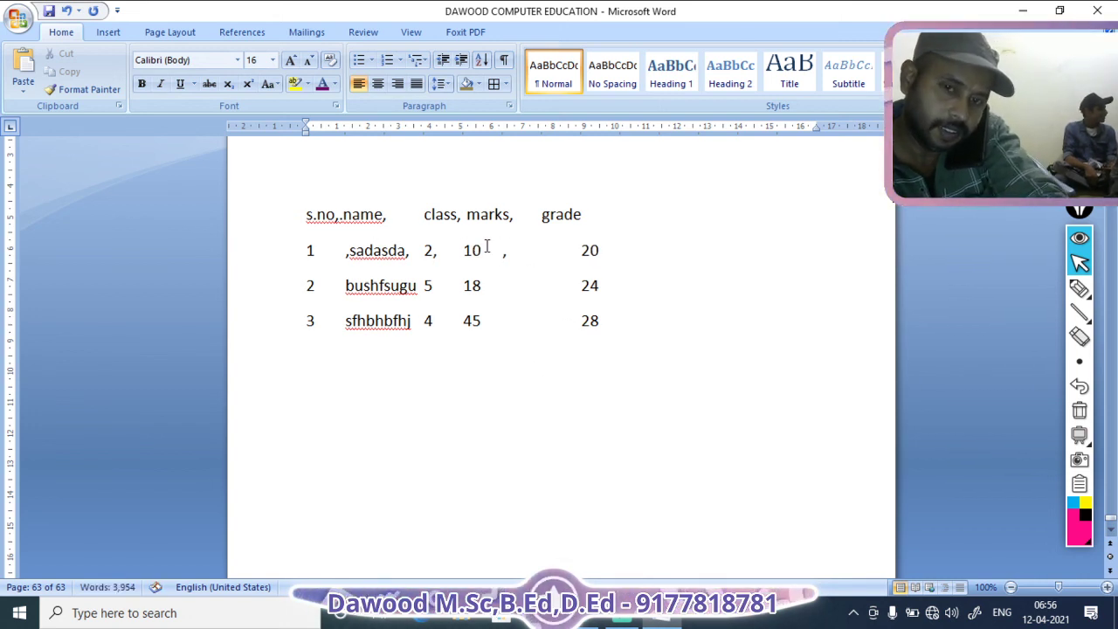
# Step: In the second data line, add commas before bushfsugu, before 5, before 18, and one tab past 18
pyautogui.click(349, 288)
pyautogui.write(',')
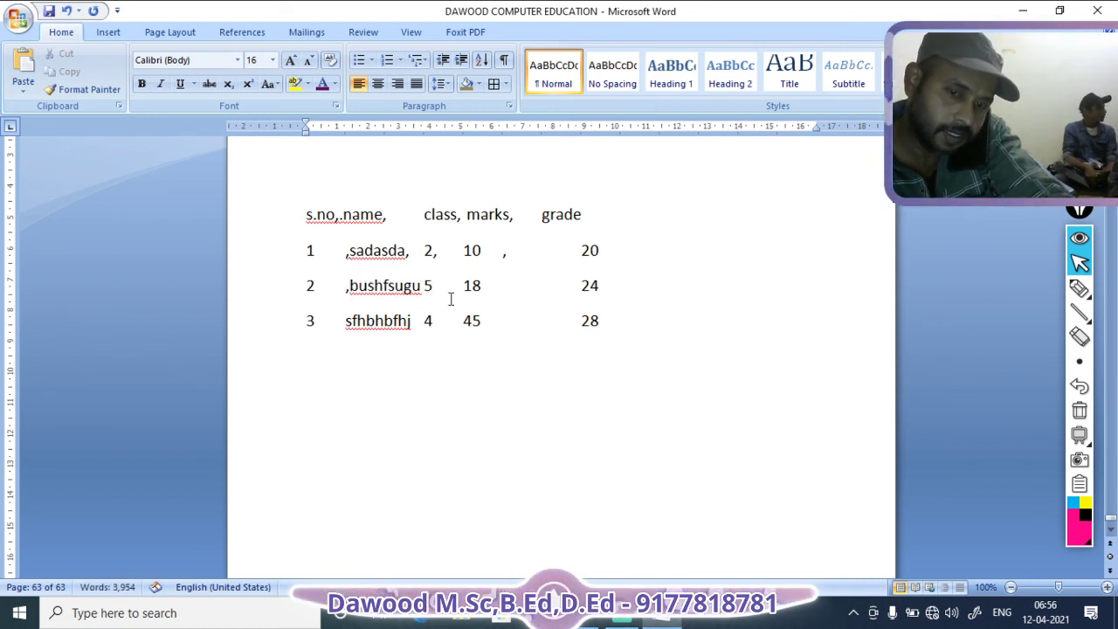
pyautogui.click(425, 287)
pyautogui.write(',')
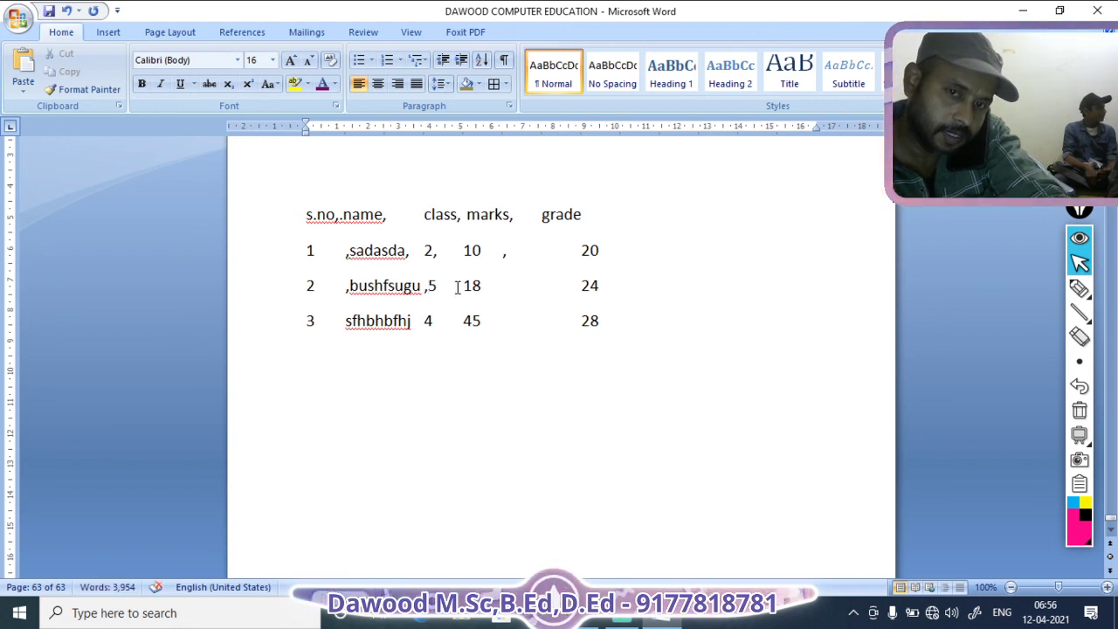
pyautogui.click(463, 289)
pyautogui.write(',')
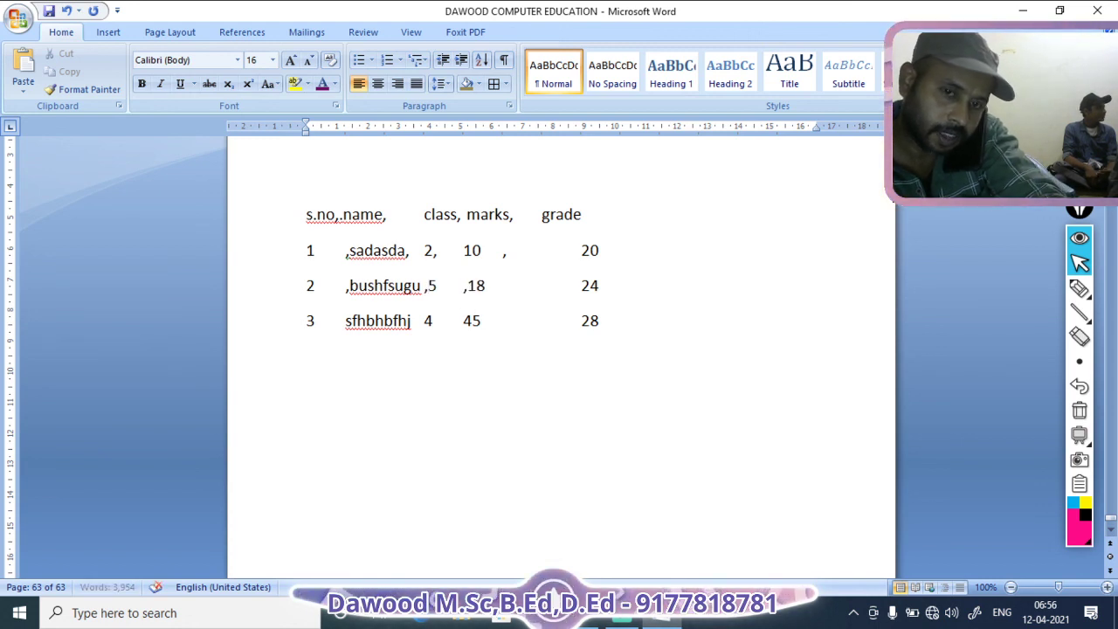
pyautogui.click(505, 290)
pyautogui.write(',')
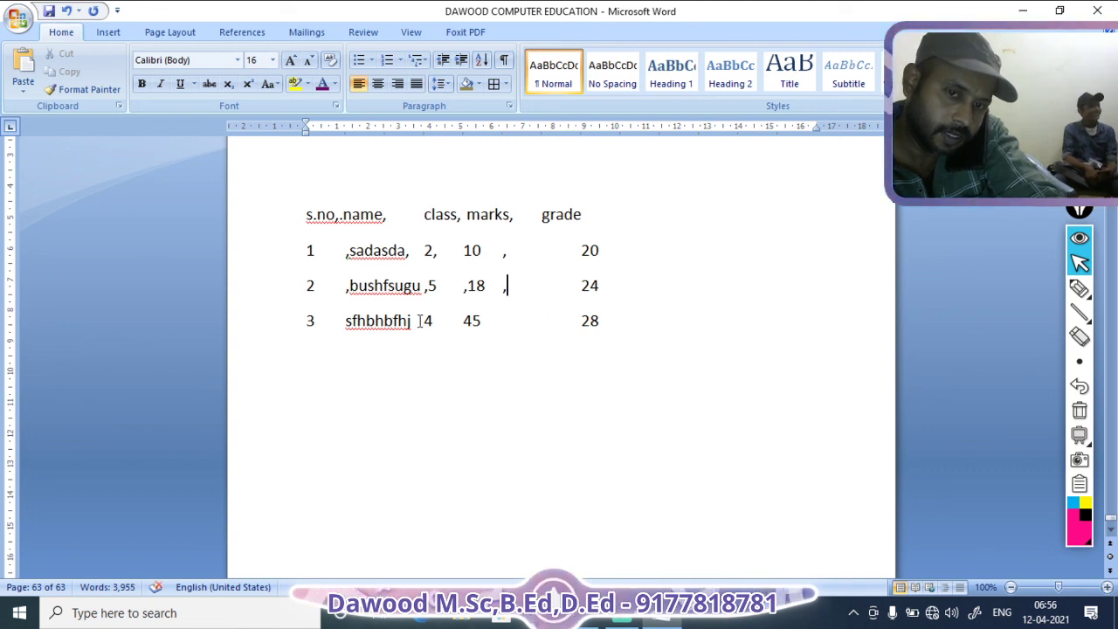
# Step: In the third data line, add commas before and after sfhbhbfhj, before 45, and one tab past 45
pyautogui.click(345, 320)
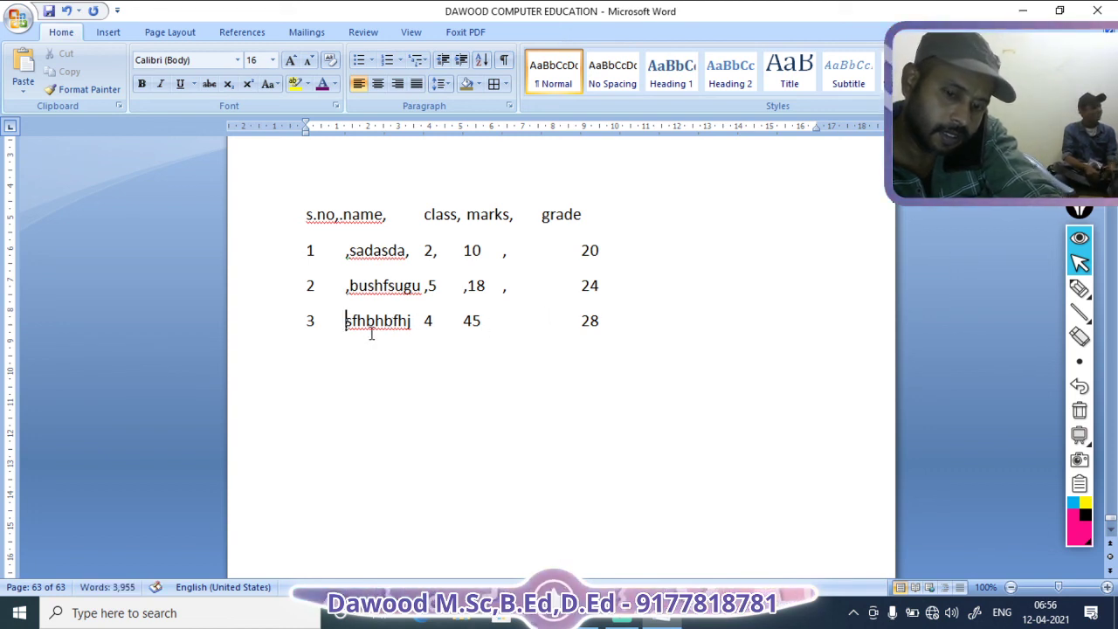
pyautogui.write(',')
pyautogui.click(416, 321)
pyautogui.write(',')
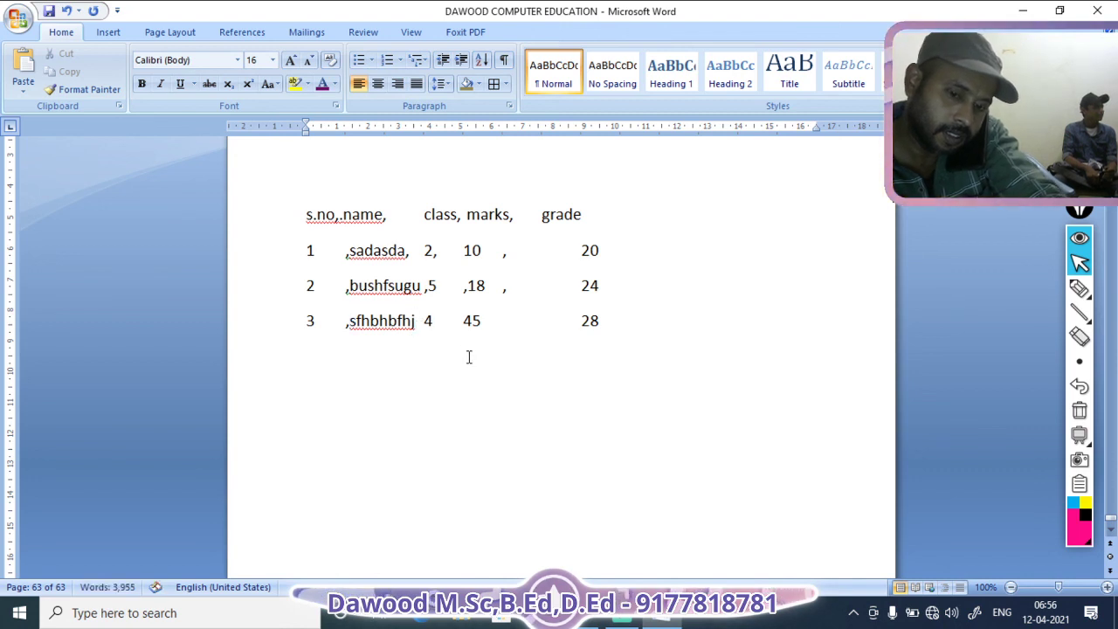
pyautogui.click(461, 325)
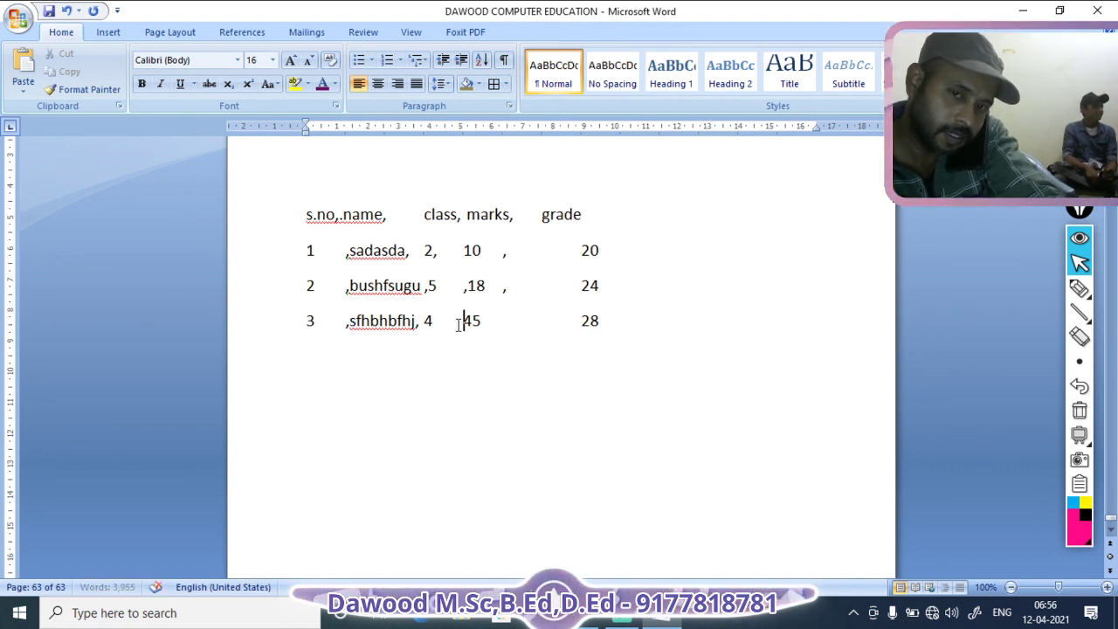
pyautogui.write(',')
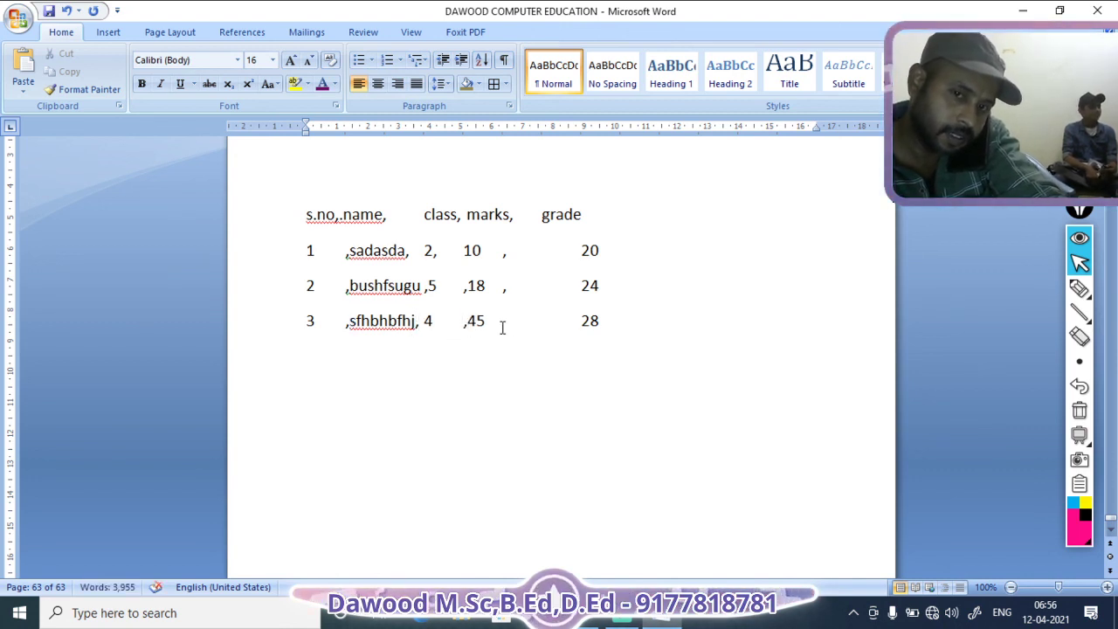
pyautogui.click(504, 320)
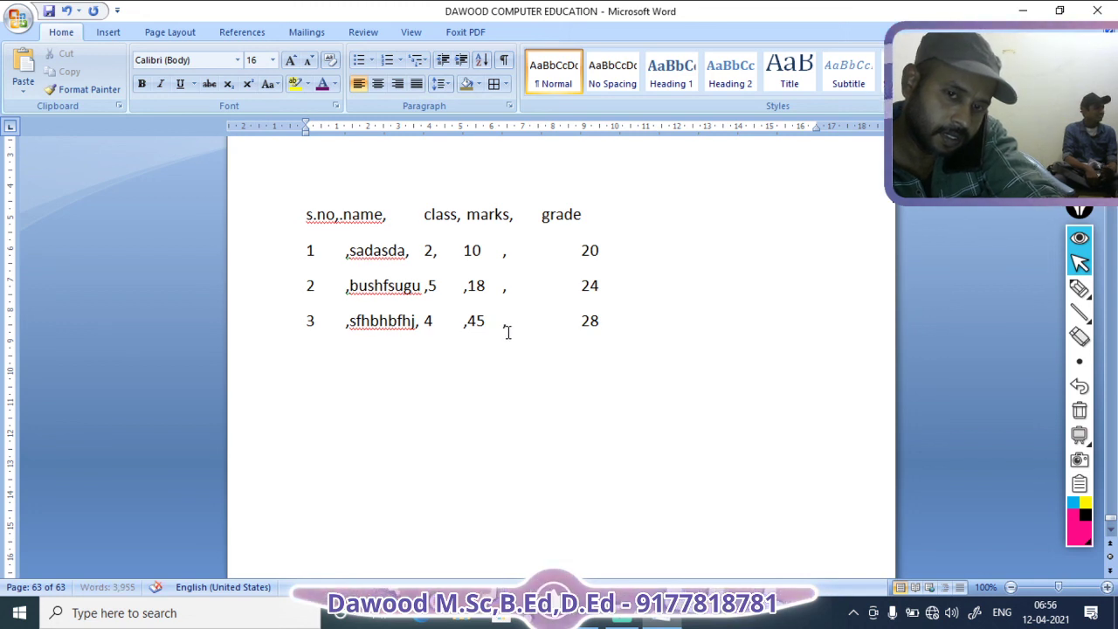
pyautogui.write(',')
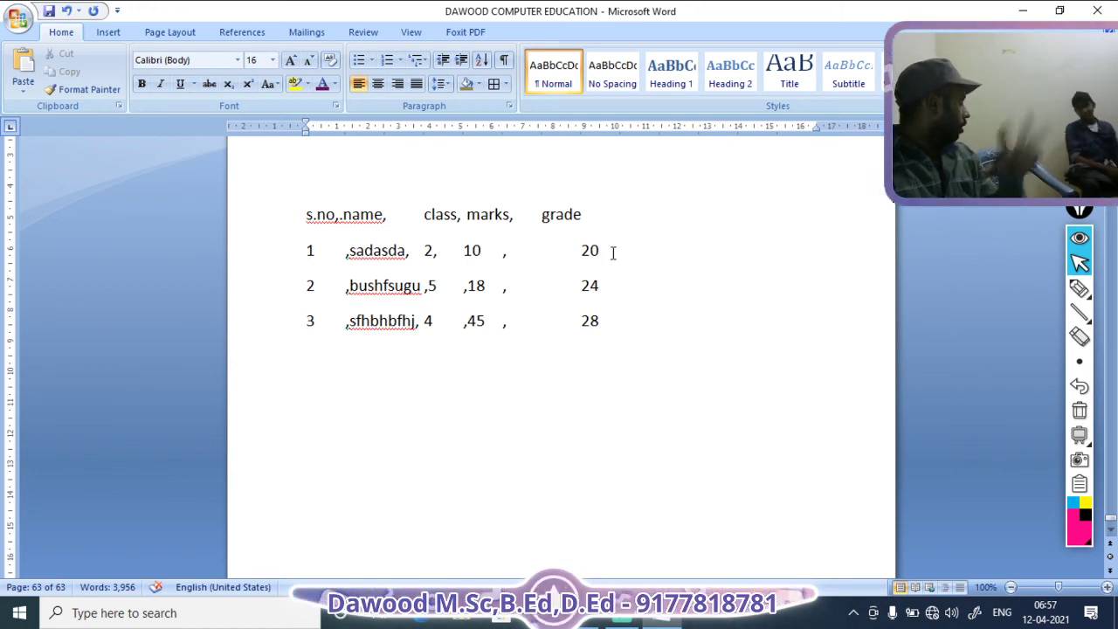
# Step: Convert the four comma-separated lines to a 5-column table with automatic fixed column width and text separated at commas
pyautogui.moveTo(302, 219); pyautogui.dragTo(789, 317)
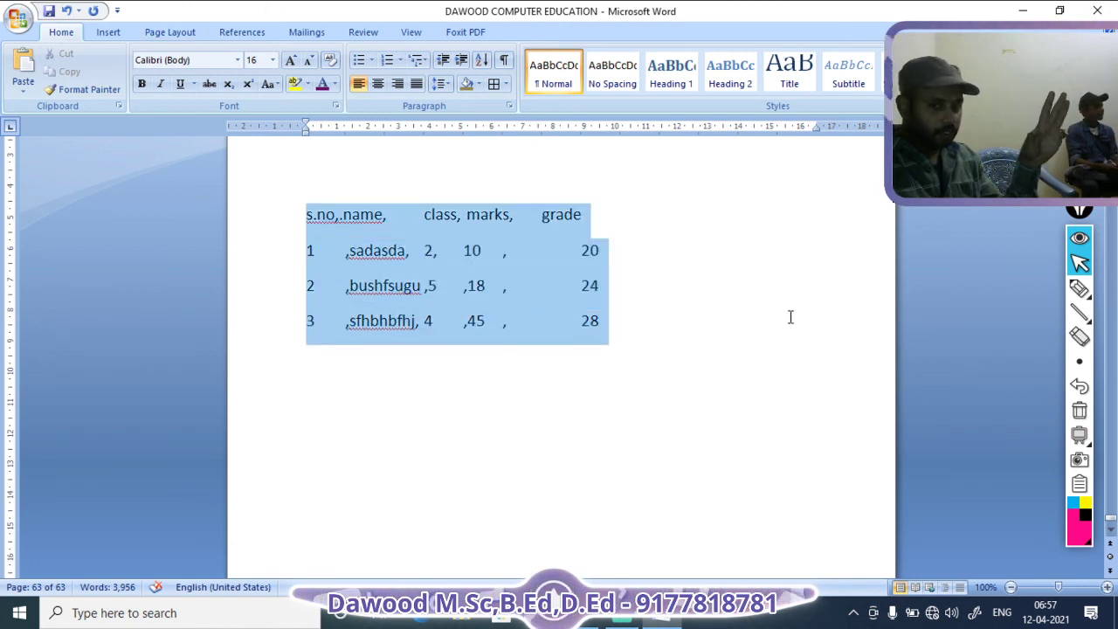
pyautogui.click(108, 33)
pyautogui.click(135, 87)
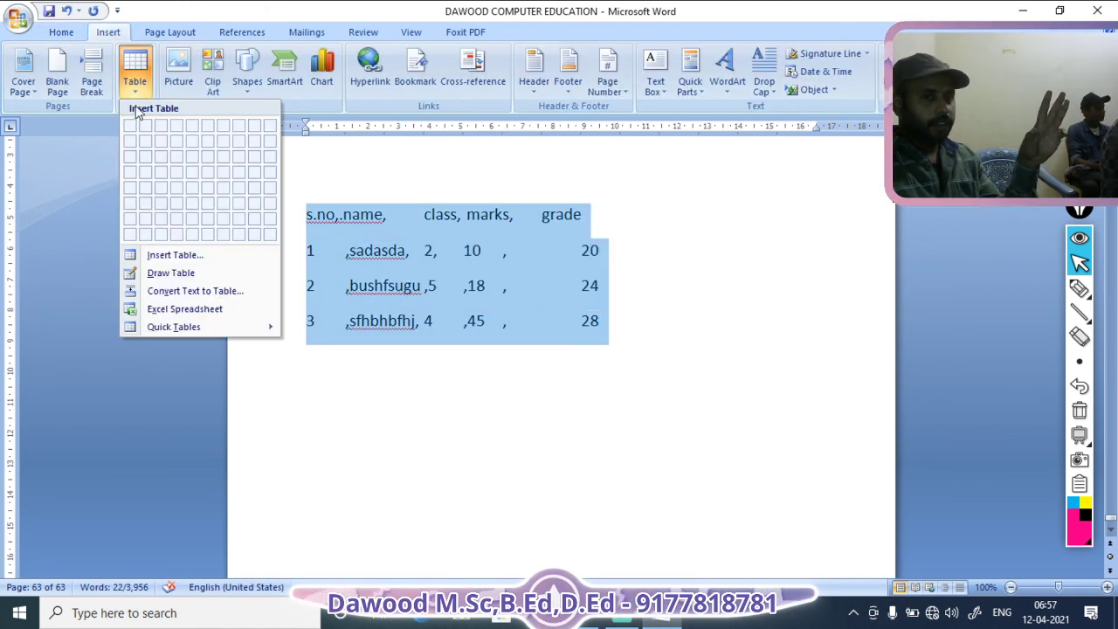
pyautogui.click(181, 291)
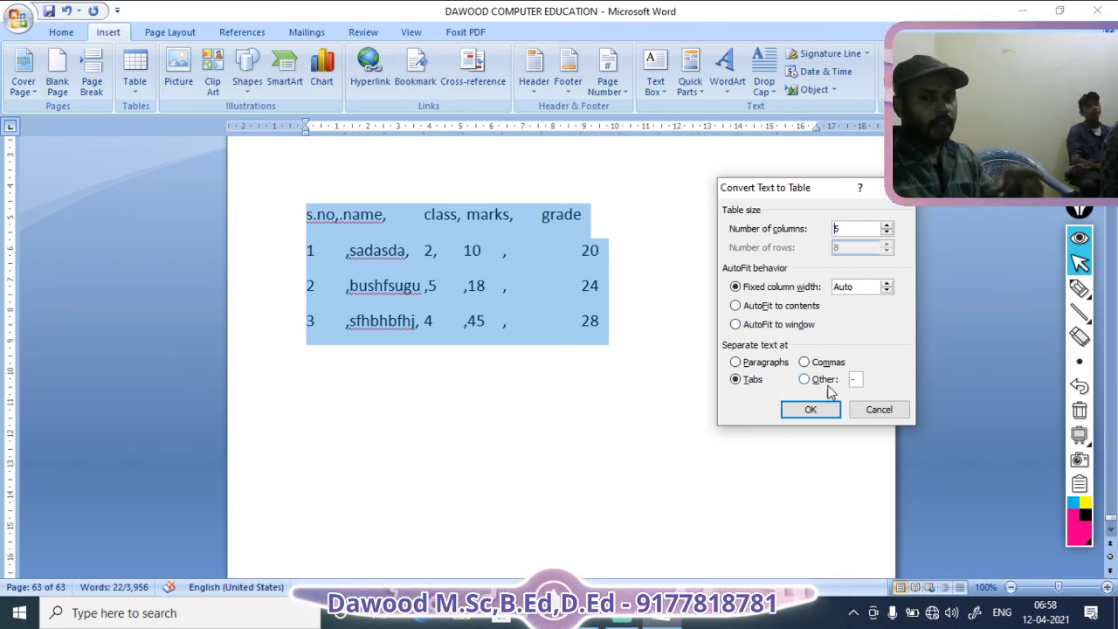
pyautogui.click(809, 366)
pyautogui.click(812, 409)
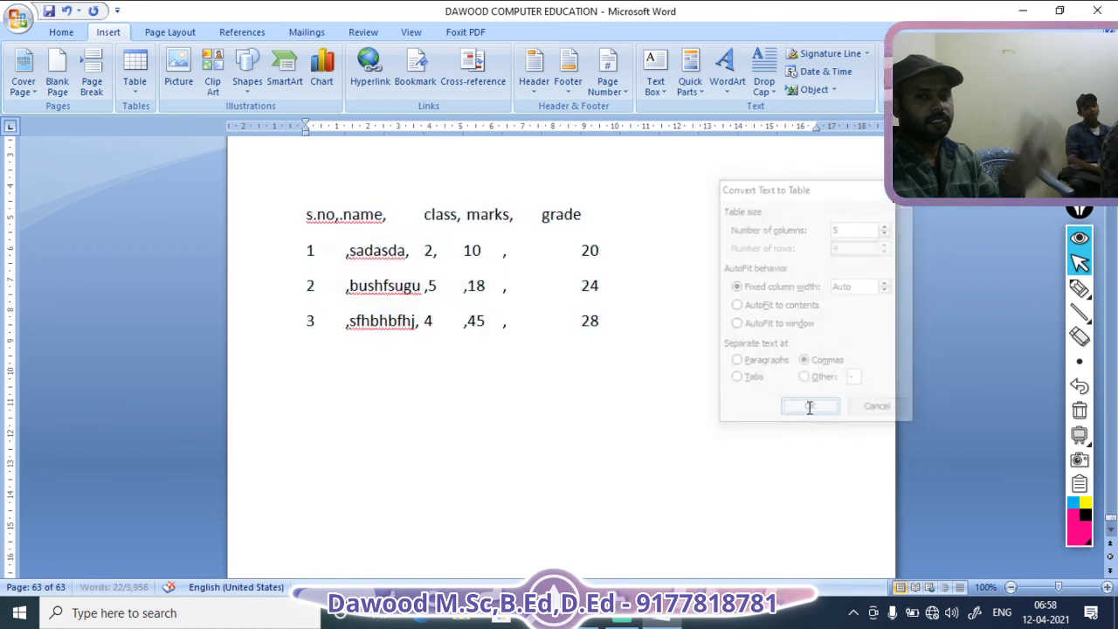
pyautogui.click(589, 377)
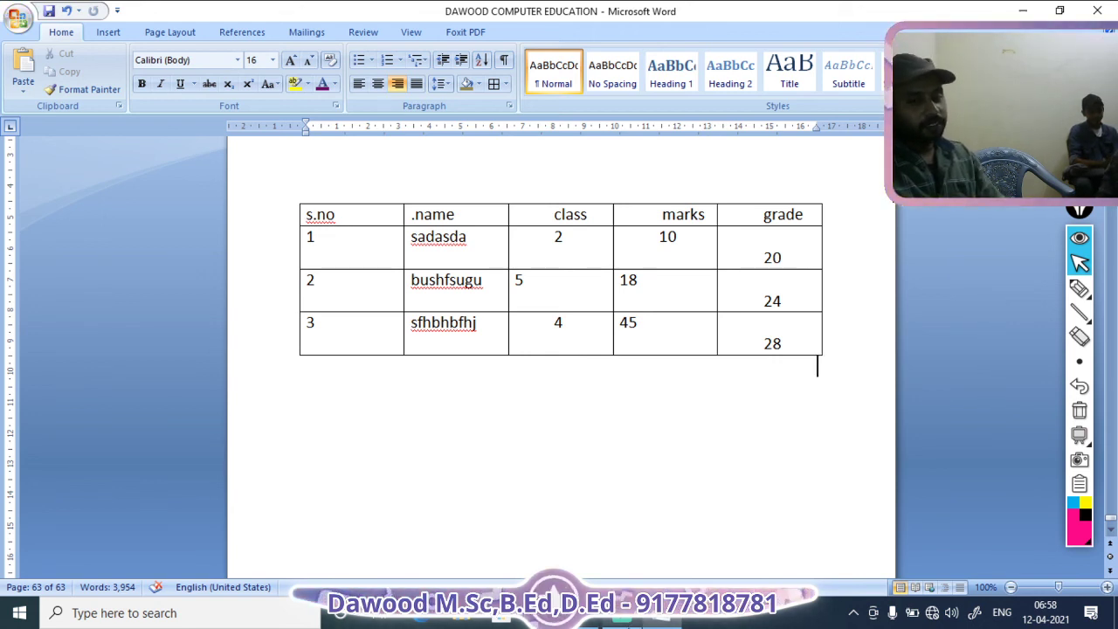
pyautogui.click(616, 618)
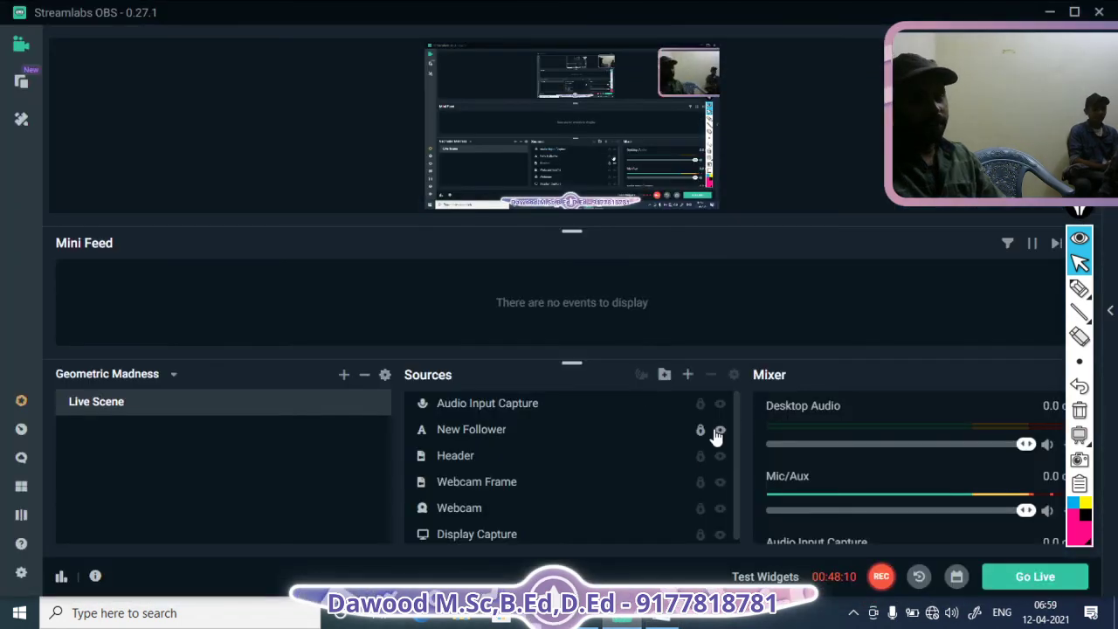